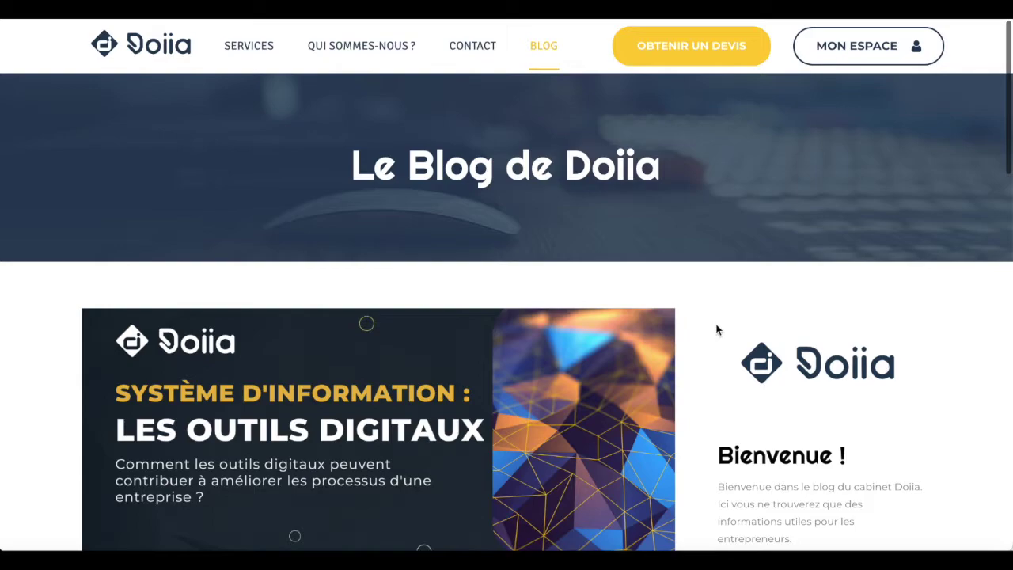
# Look through the published blog page to review its article cards, summaries, recent posts, tags and categories.
pyautogui.scroll(-2, 449, 342)
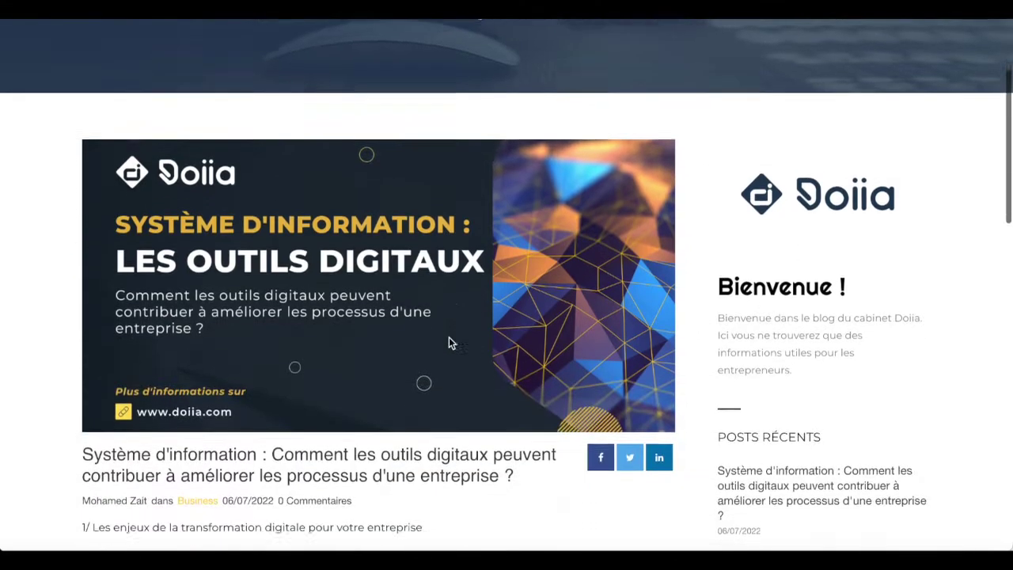
pyautogui.scroll(-3, 449, 342)
pyautogui.scroll(1, 449, 342)
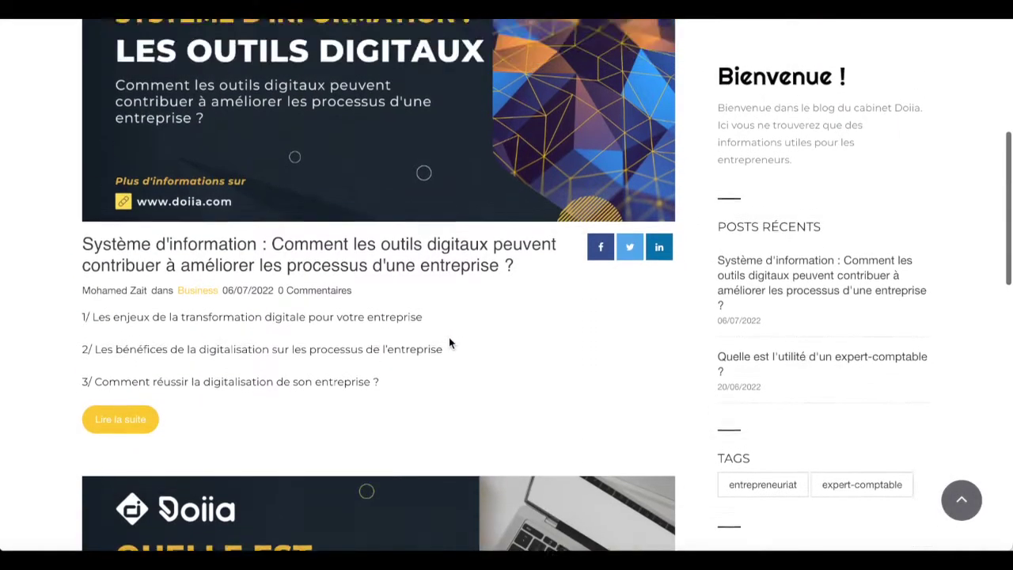
pyautogui.scroll(5, 449, 337)
pyautogui.scroll(-3, 449, 339)
pyautogui.scroll(-4, 449, 339)
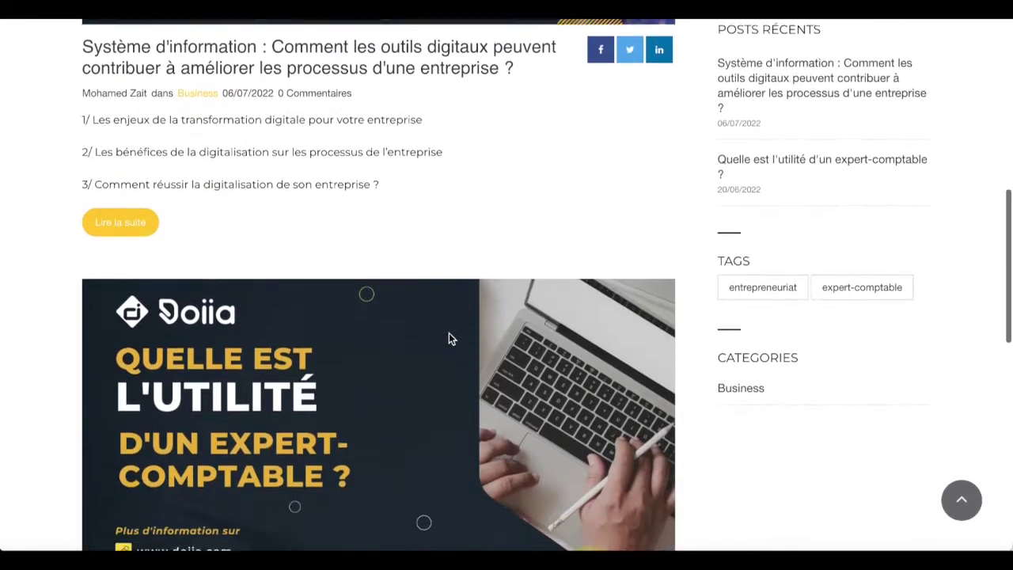
pyautogui.scroll(-5, 449, 338)
pyautogui.scroll(10, 449, 338)
# Switch to the website editor, open the blog's article list and add a new article.
pyautogui.click(448, 339)
pyautogui.scroll(-15, 442, 295)
pyautogui.scroll(-20, 442, 294)
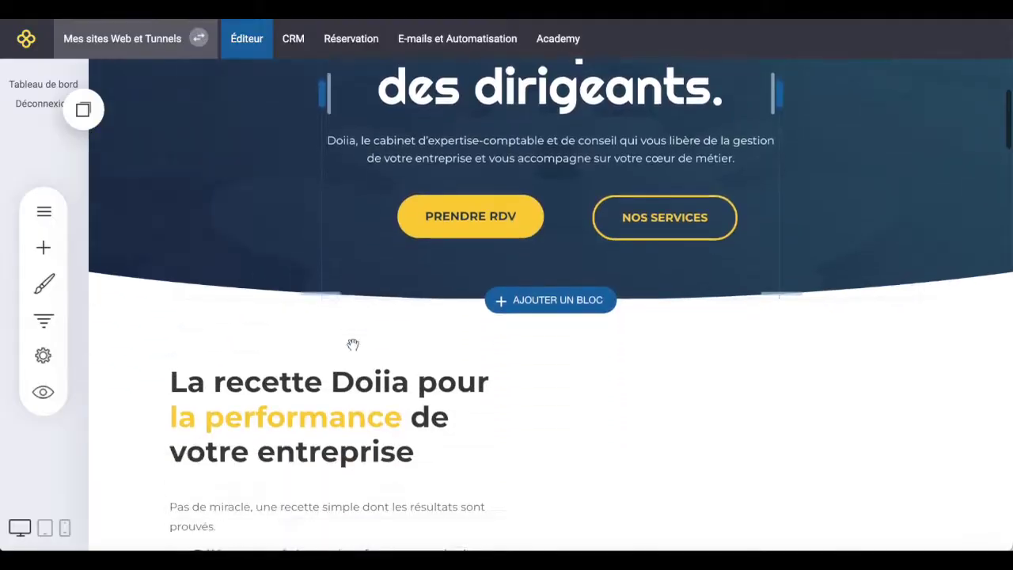
pyautogui.scroll(3, 353, 344)
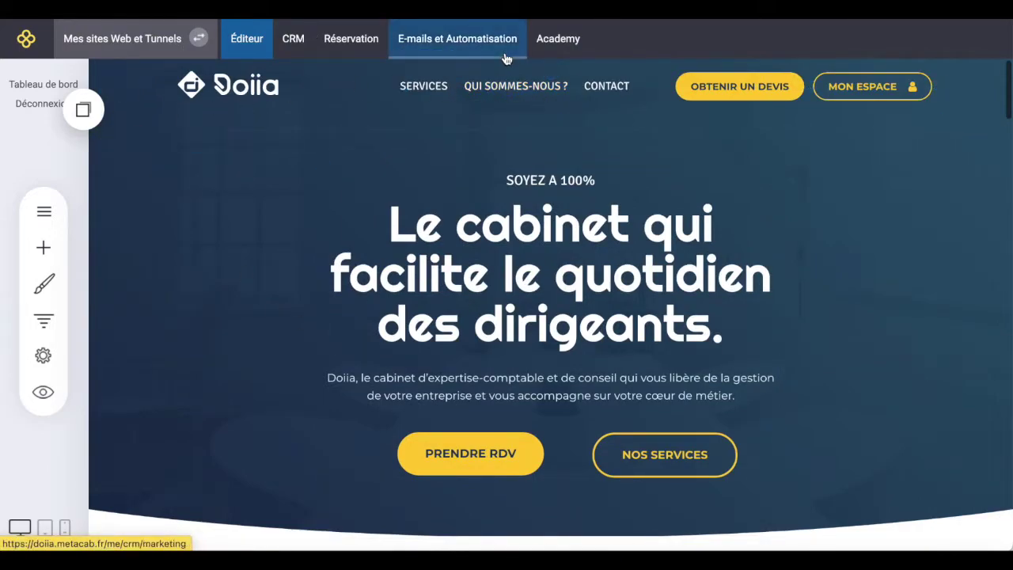
pyautogui.click(45, 221)
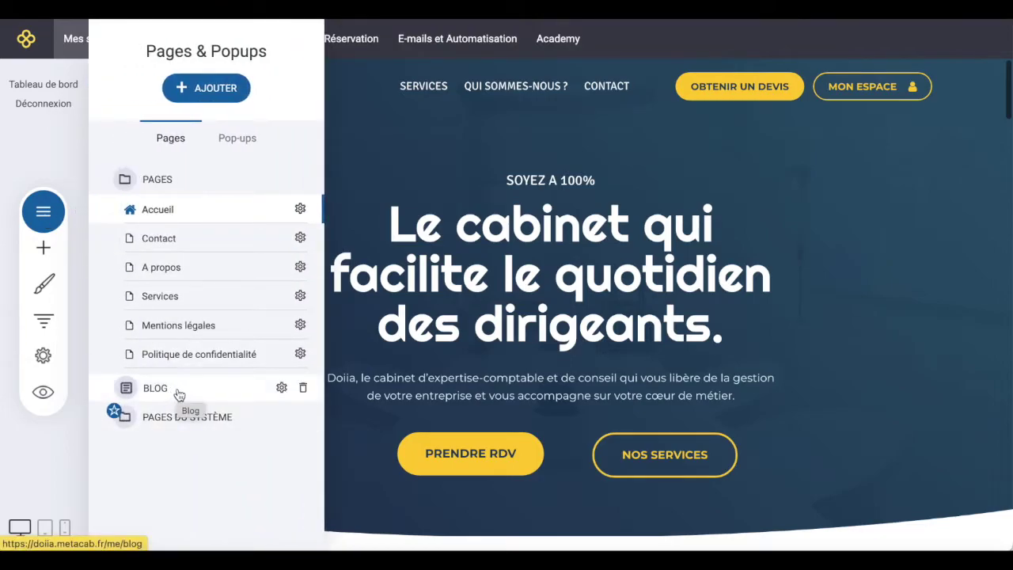
pyautogui.click(179, 393)
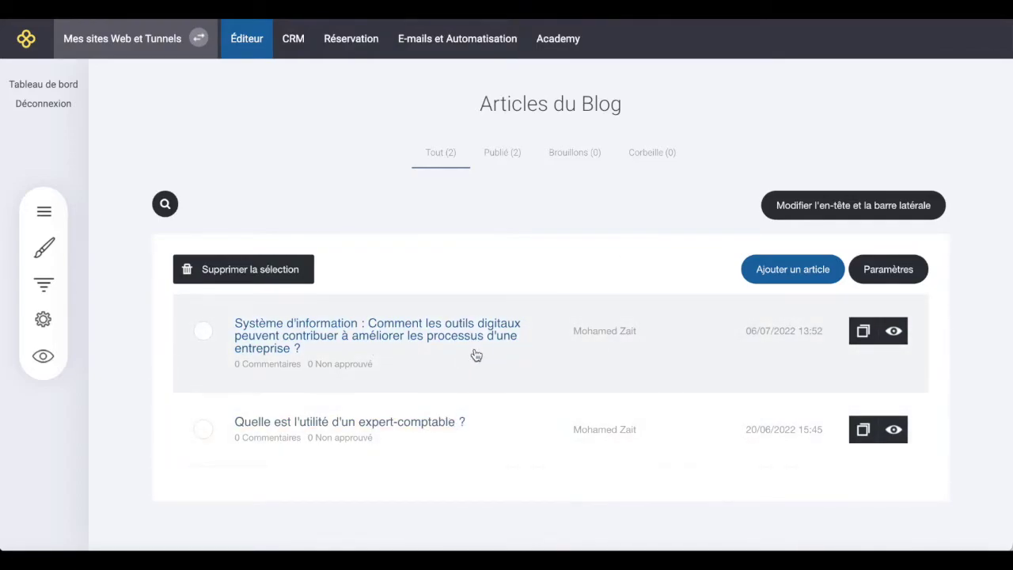
pyautogui.click(783, 272)
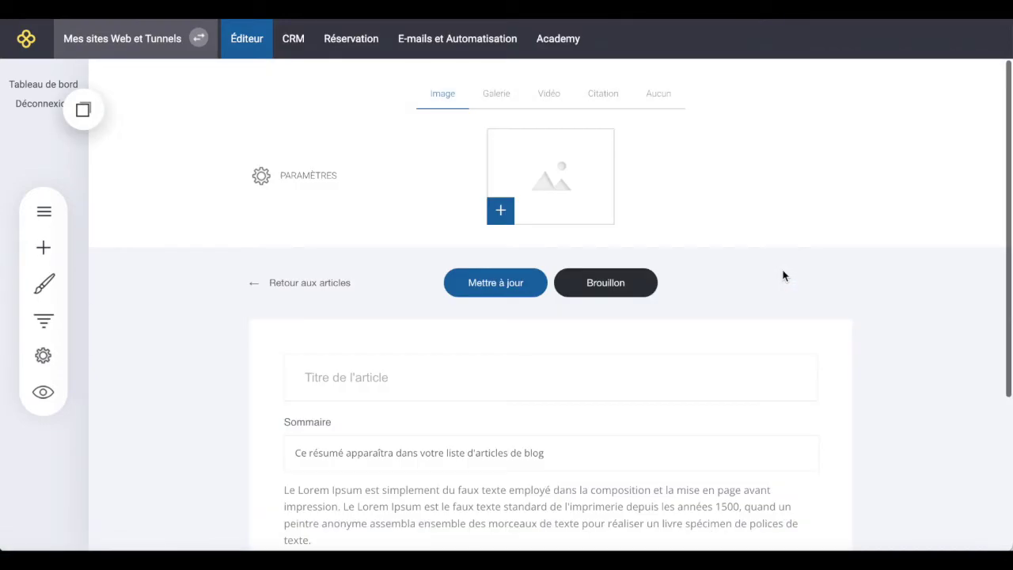
# Title the new article "Comment optimiser sa rémunération de dirigeant : dividendes ou salaires ?".
pyautogui.scroll(-2, 775, 356)
pyautogui.scroll(2, 776, 362)
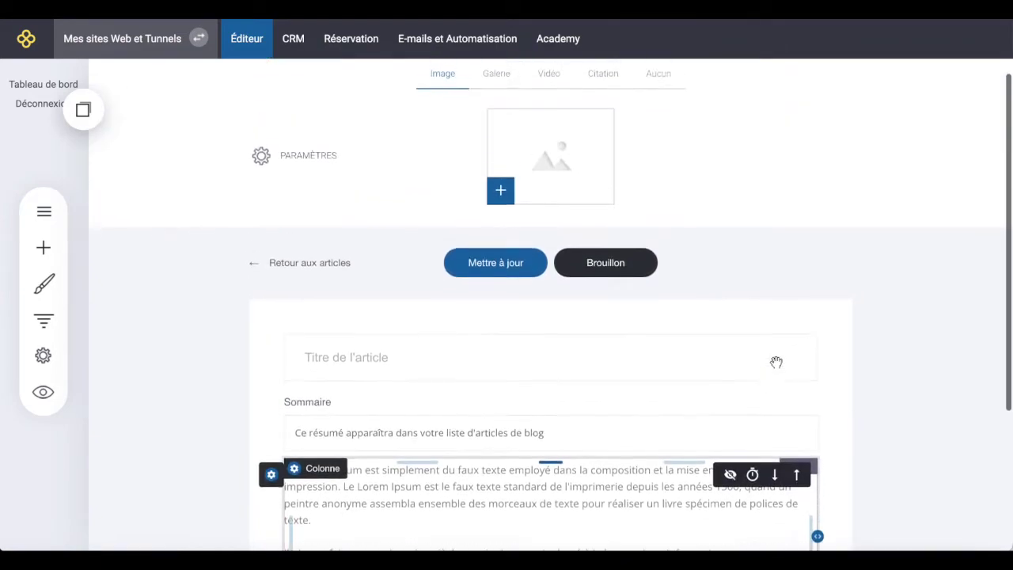
pyautogui.click(383, 361)
pyautogui.click(173, 355)
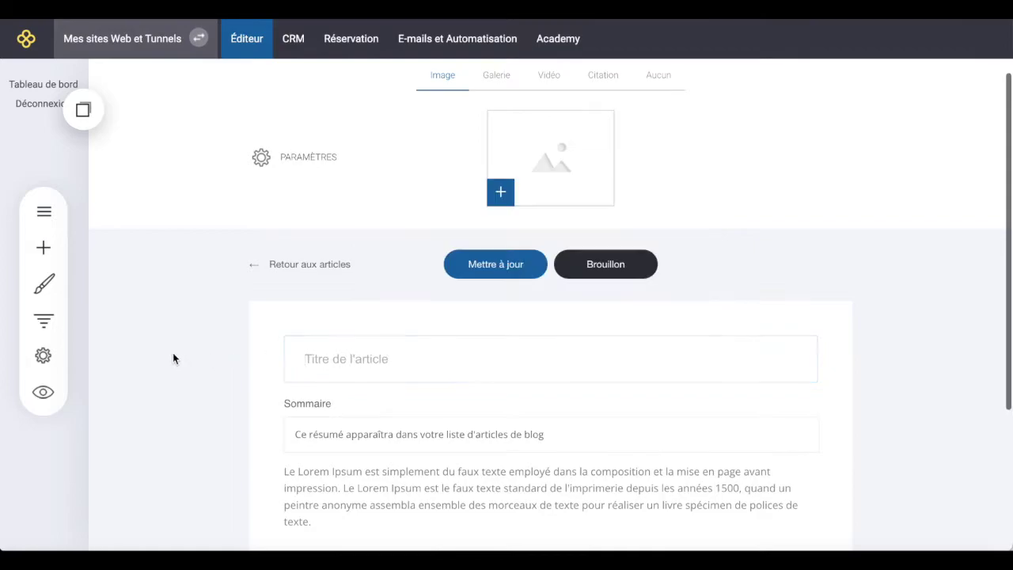
pyautogui.click(323, 344)
pyautogui.click(534, 409)
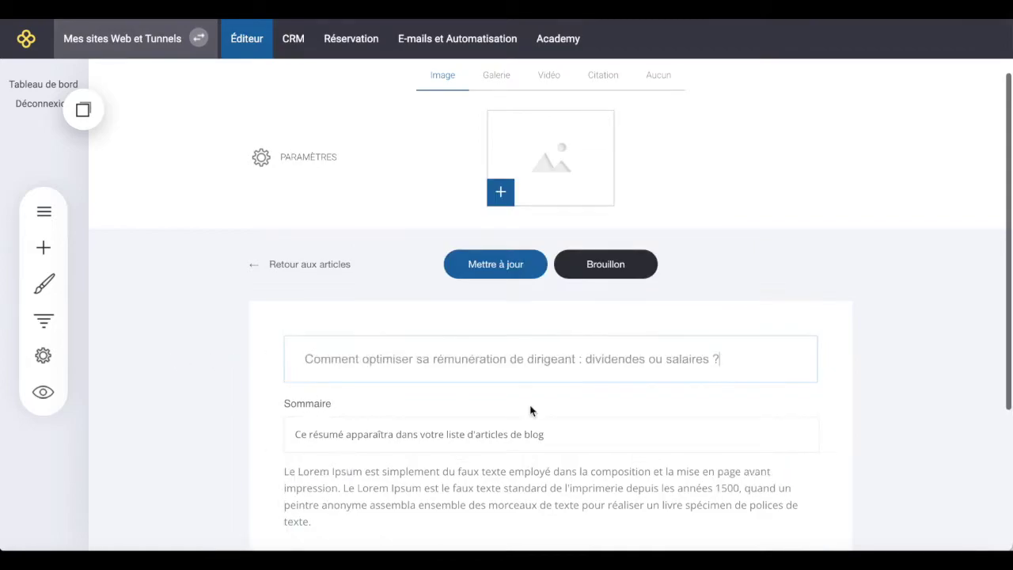
# Replace the placeholder summary with the four-point outline running from "1/ La Rémunération du dirigeant selon son statut TS ou TNS" to "4/ … plan d'épargne".
pyautogui.scroll(-3, 533, 409)
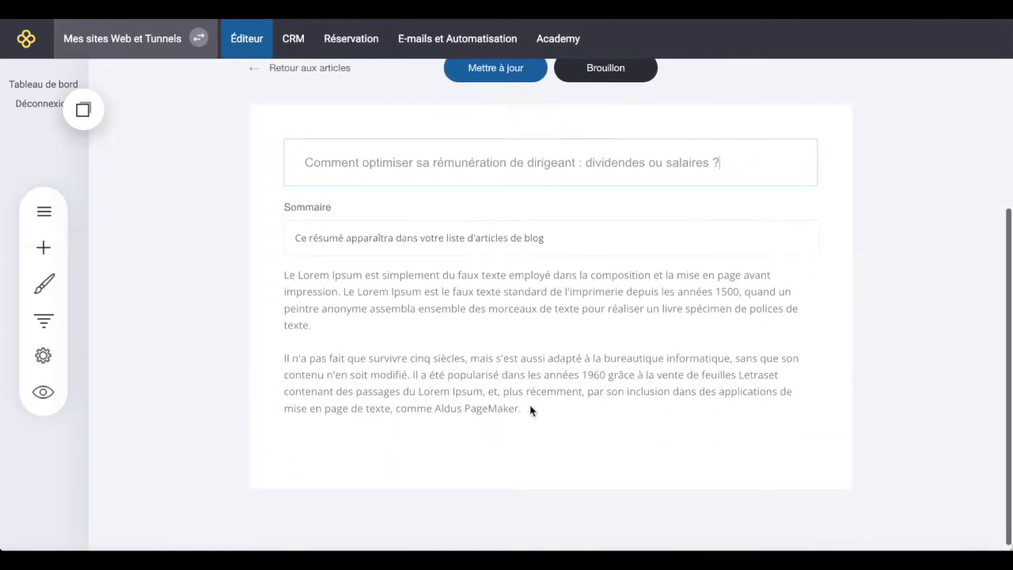
pyautogui.click(393, 237)
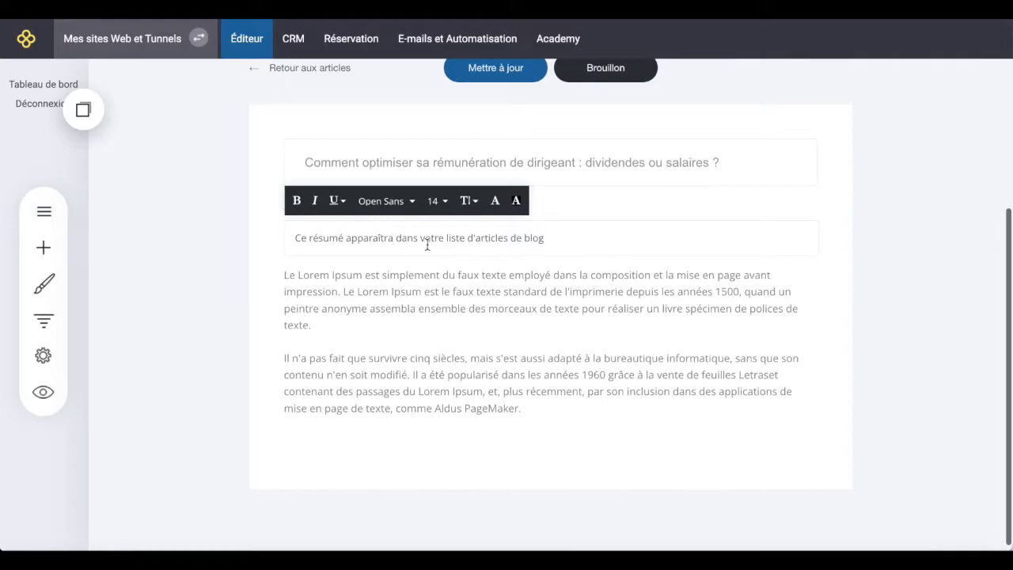
pyautogui.click(619, 162)
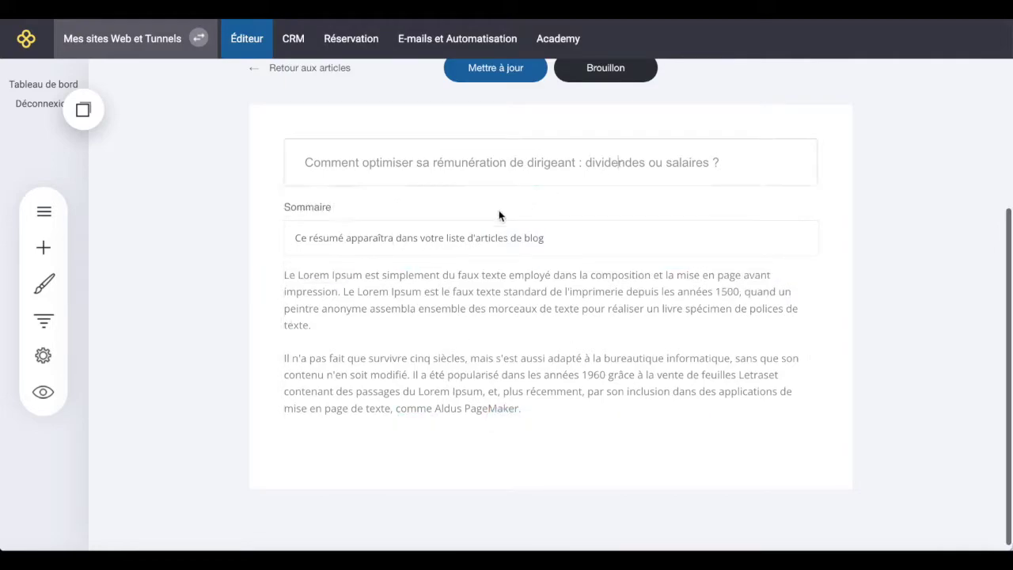
pyautogui.click(474, 238)
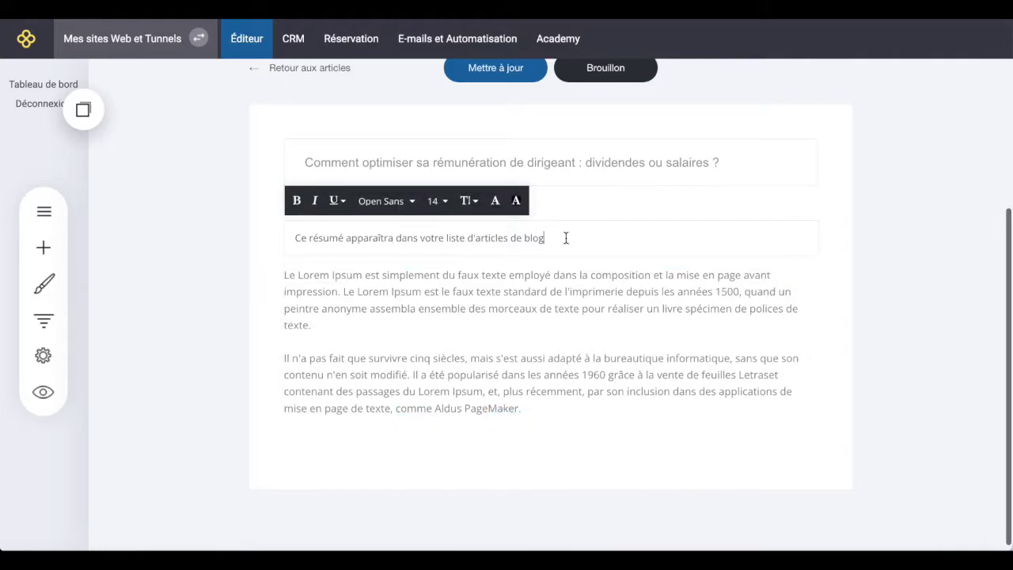
pyautogui.click(549, 301)
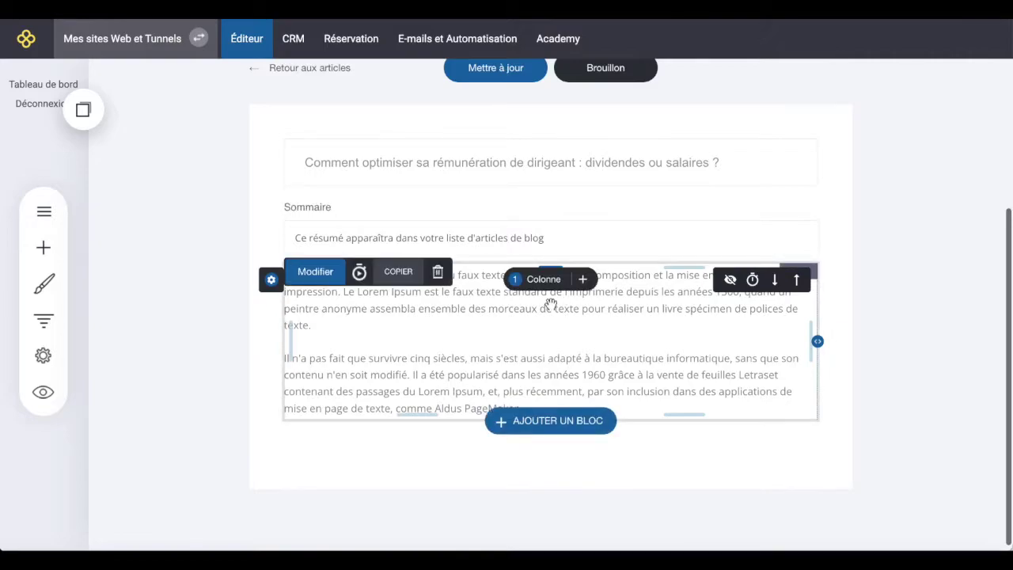
pyautogui.click(589, 239)
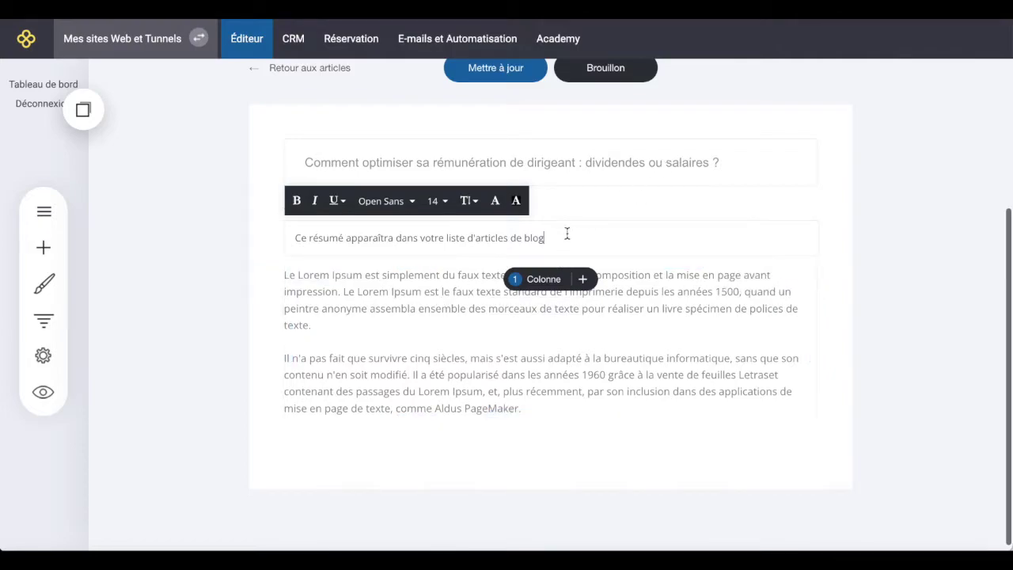
pyautogui.click(596, 167)
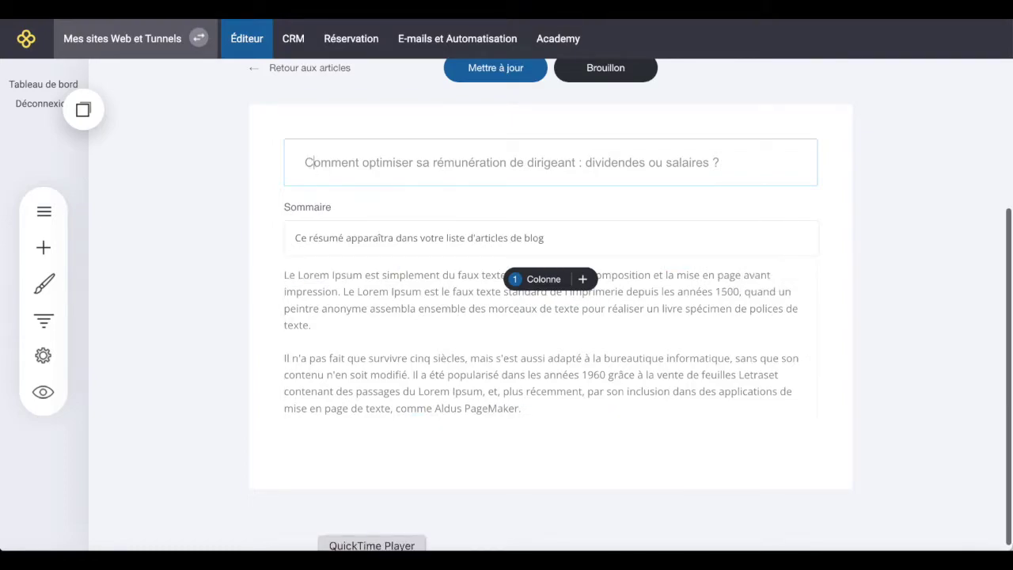
pyautogui.click(314, 238)
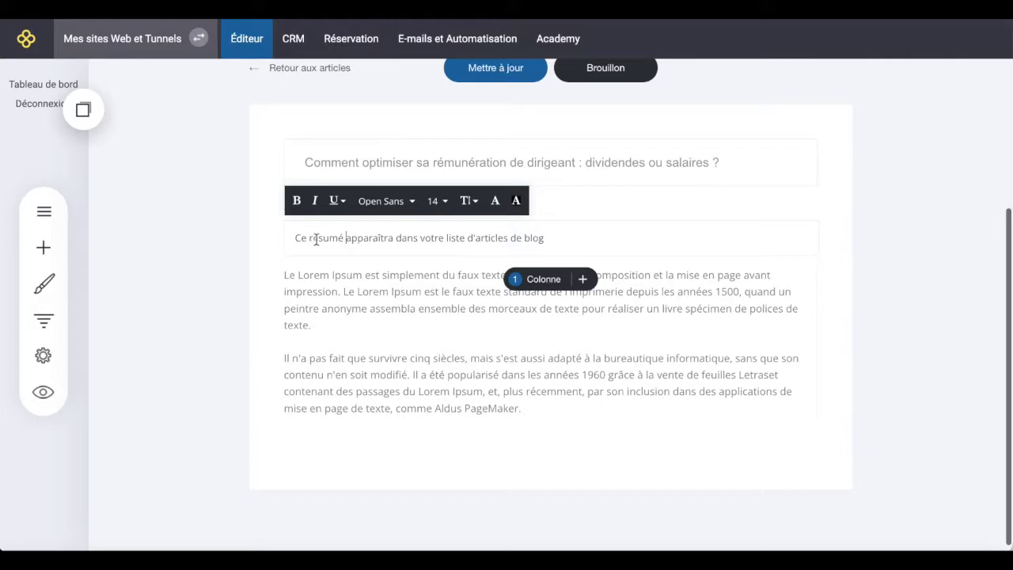
pyautogui.click(559, 239)
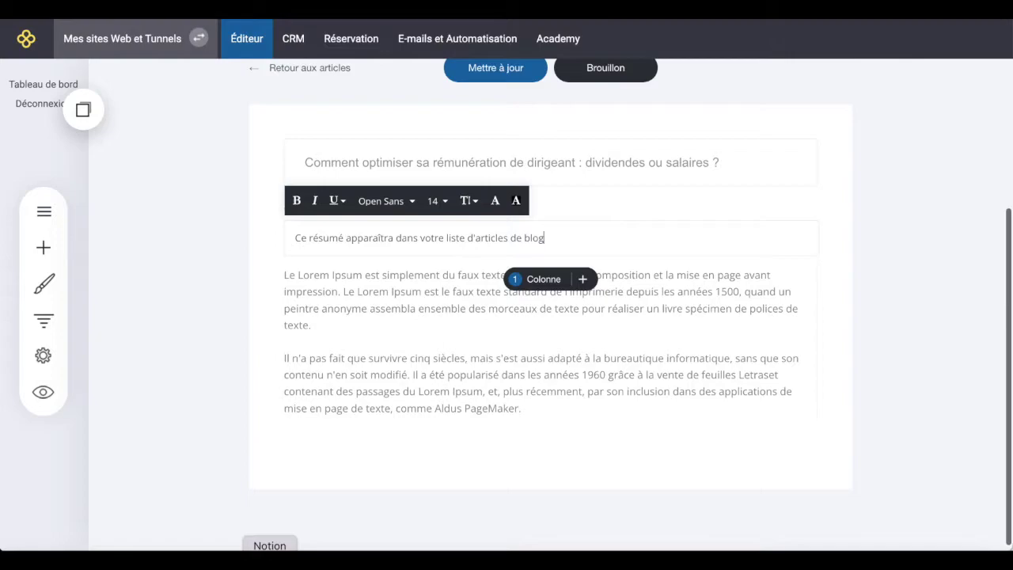
pyautogui.write("1/ La Rémunération du dirigeant selon son statut TS ou TNS 2/ Optimiser la rémunération par les dividendes 3/ Optimiser la rémunération du dirigeant en mettant en place l'intéressement 4/ Optimiser la rémunération du dirigeant grâce au plan d'épargne")
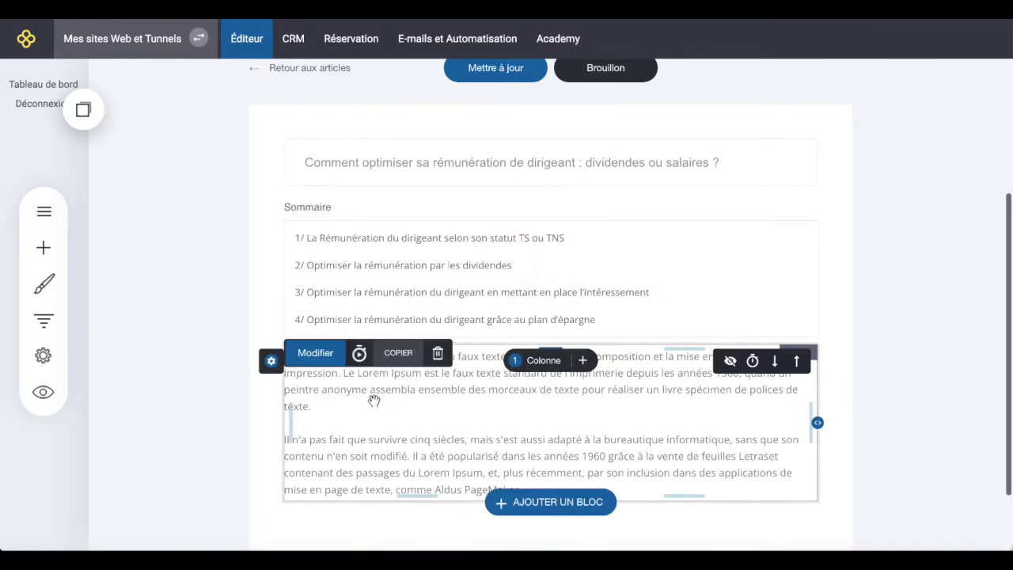
# Change the font of all four summary lines to Montserrat.
pyautogui.scroll(-1, 373, 401)
pyautogui.scroll(2, 373, 401)
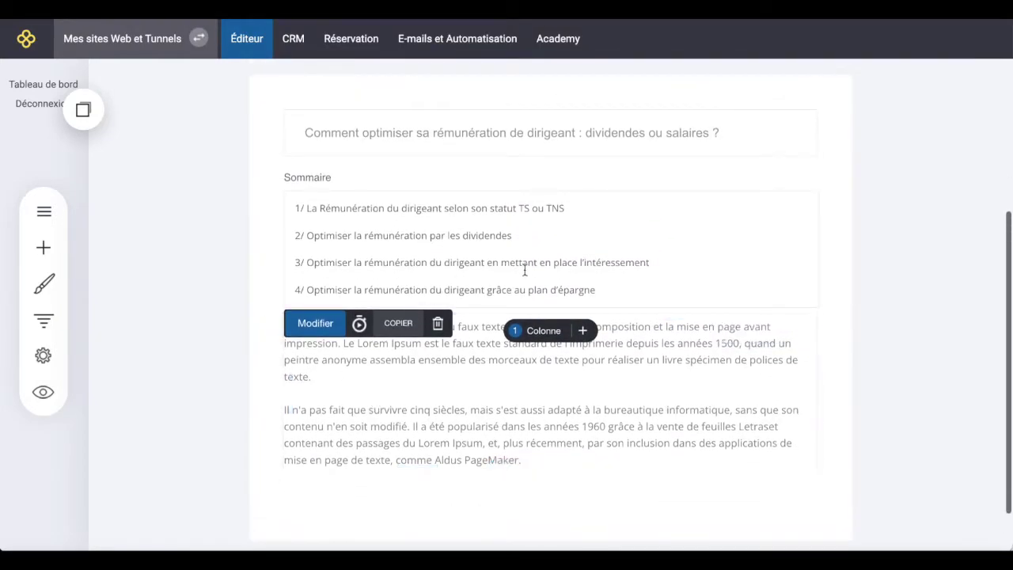
pyautogui.click(529, 270)
pyautogui.click(605, 322)
pyautogui.moveTo(605, 322); pyautogui.dragTo(293, 239)
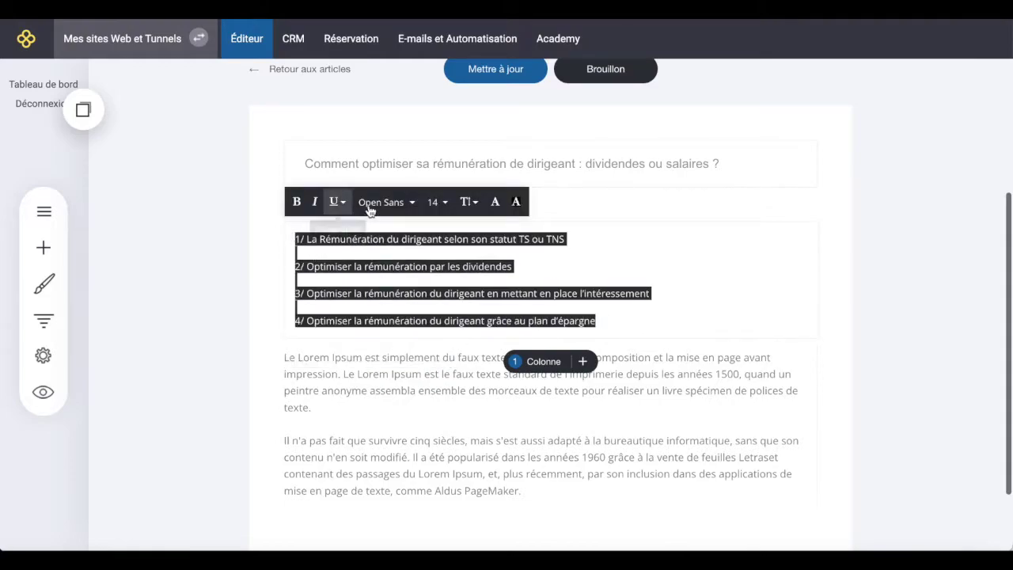
pyautogui.click(402, 212)
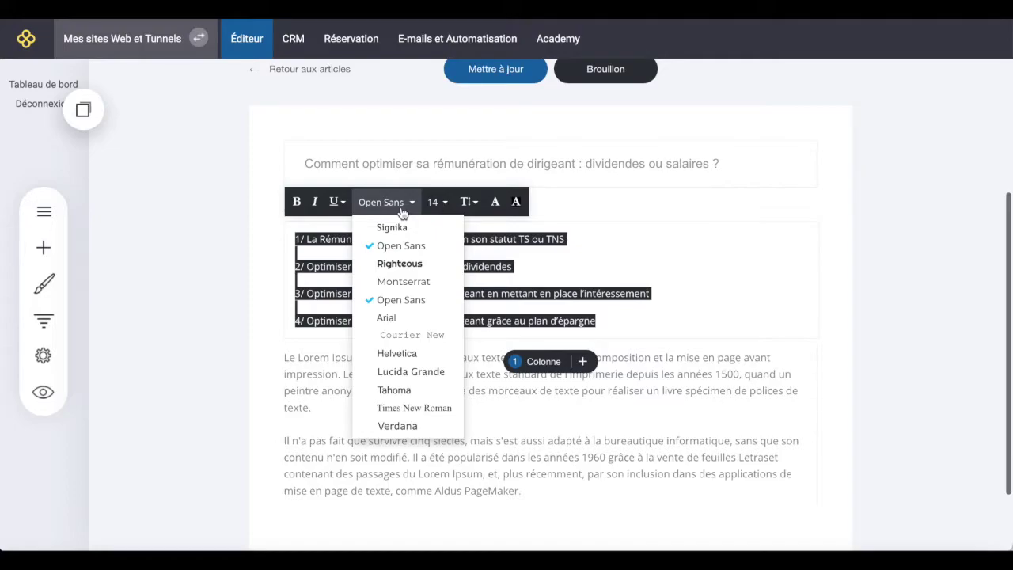
pyautogui.click(395, 281)
pyautogui.click(343, 251)
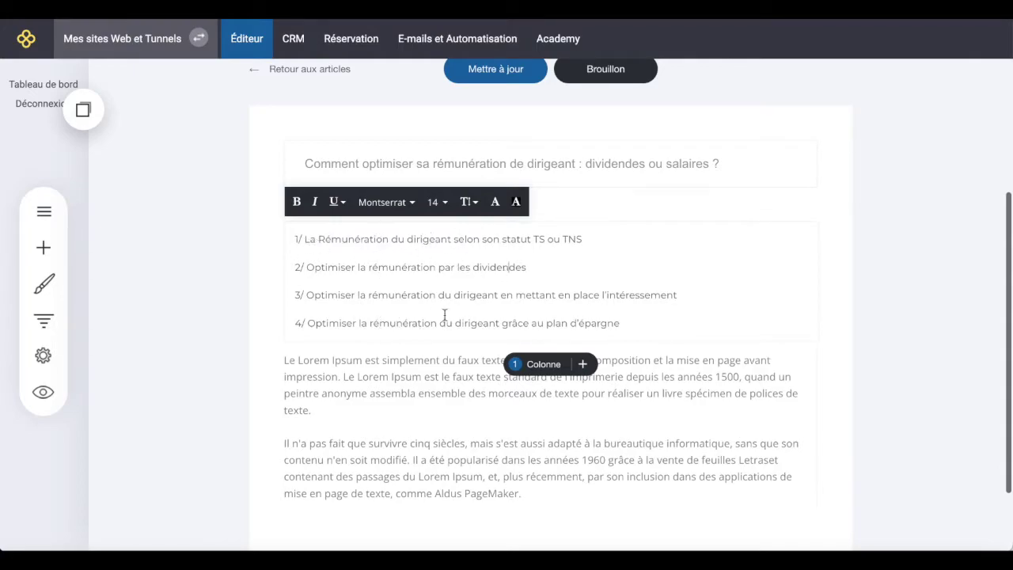
# Replace the article body's placeholder text with the three-paragraph introduction starting "Lorsque l'on crée sa propre entreprise, la question de la rémunération du dirigeant se pose".
pyautogui.scroll(-2, 396, 439)
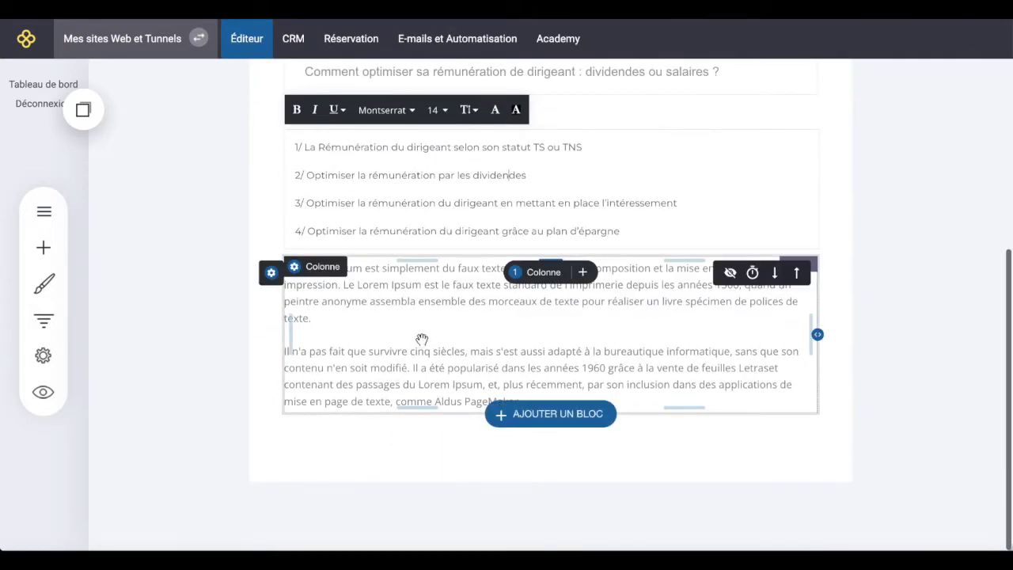
pyautogui.click(488, 349)
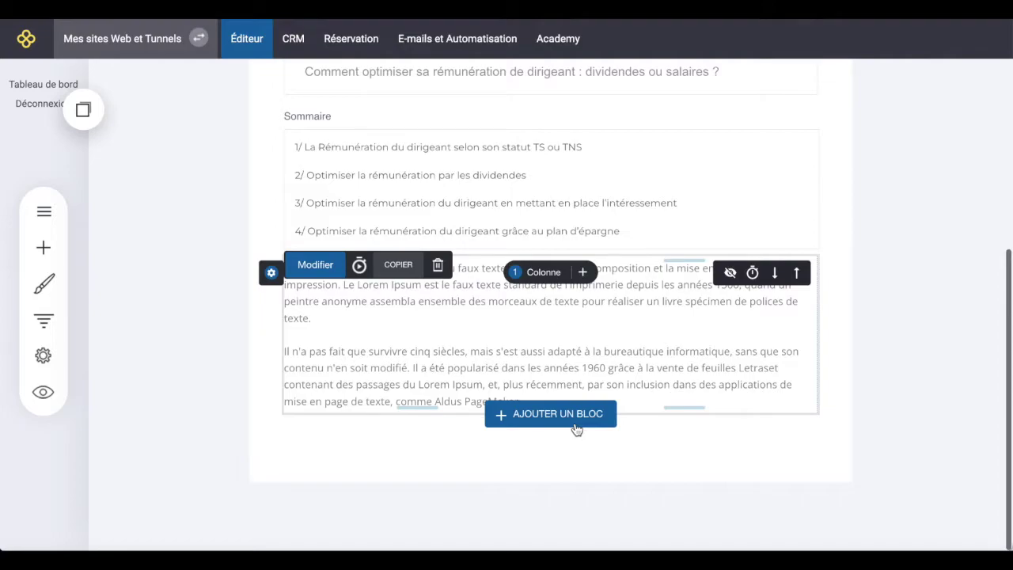
pyautogui.click(467, 339)
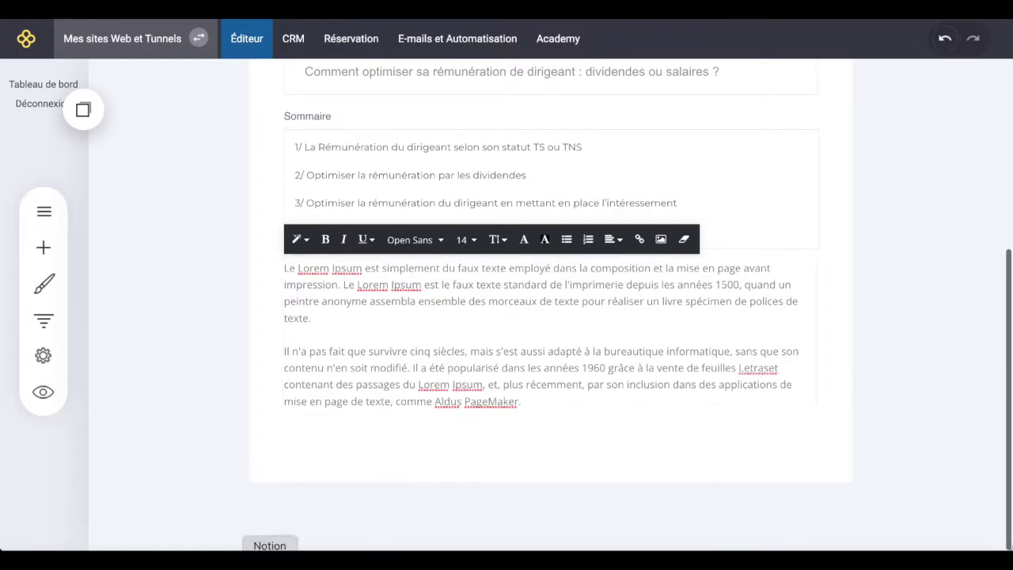
pyautogui.hotkey('ctrl', 'a')
pyautogui.write('Lorsque l’on crée sa propre entreprise, la question de la rémunération du dirigeant se pose. Vaut-il mieux de prendre des dividendes ou du salaire ?  Il n’y a pas de réponse universelle à cette question car cela dépend notamment du statut social de travailleur salarié (TS) ou non salarié (TNS). Par ailleurs, ce choix n’est pas sans conséquence sur la fiscalité du dirigeant et de la société.  Dans cet article, vous trouverez quelques conseils pour optimiser votre rémunération de dirigeant.')
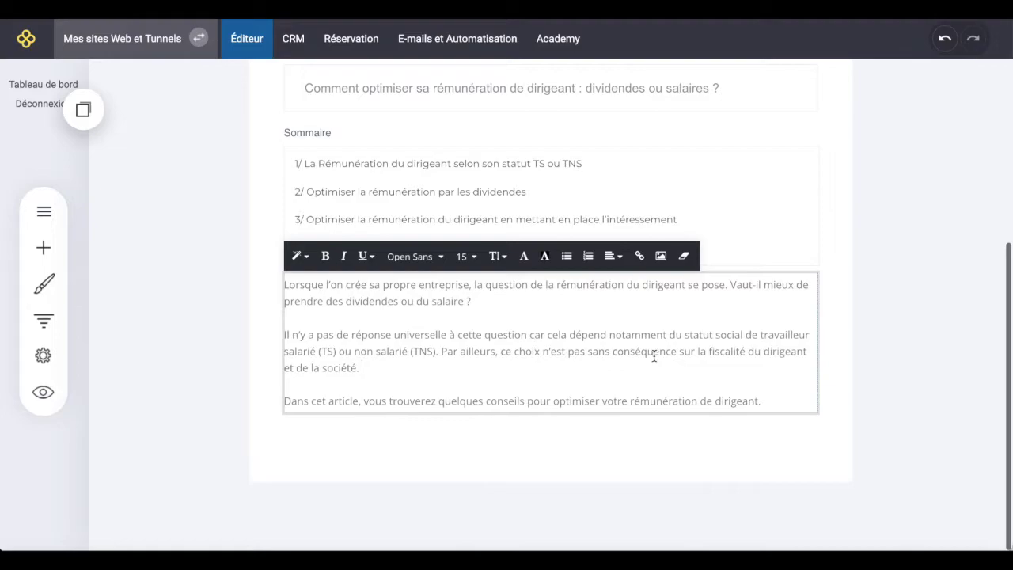
# Try to update the article without a category.
pyautogui.scroll(4, 568, 328)
pyautogui.click(488, 285)
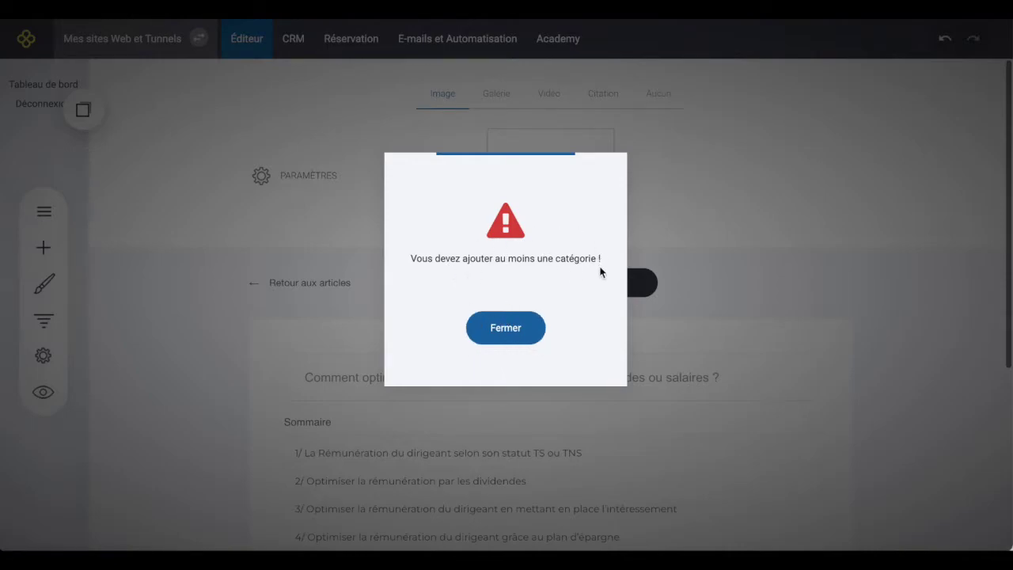
pyautogui.click(514, 327)
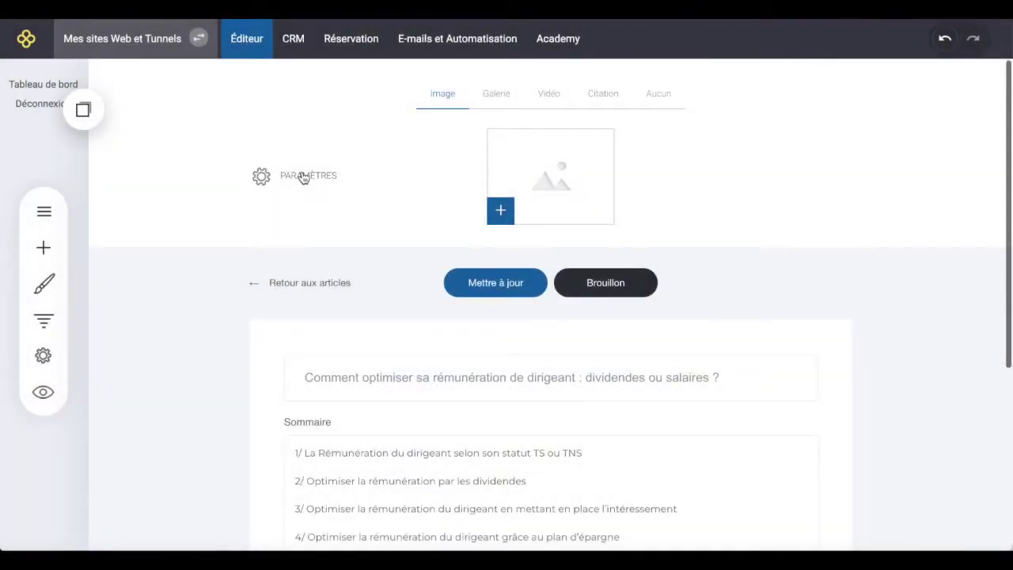
# Add a category in the article's settings and update the article.
pyautogui.click(303, 175)
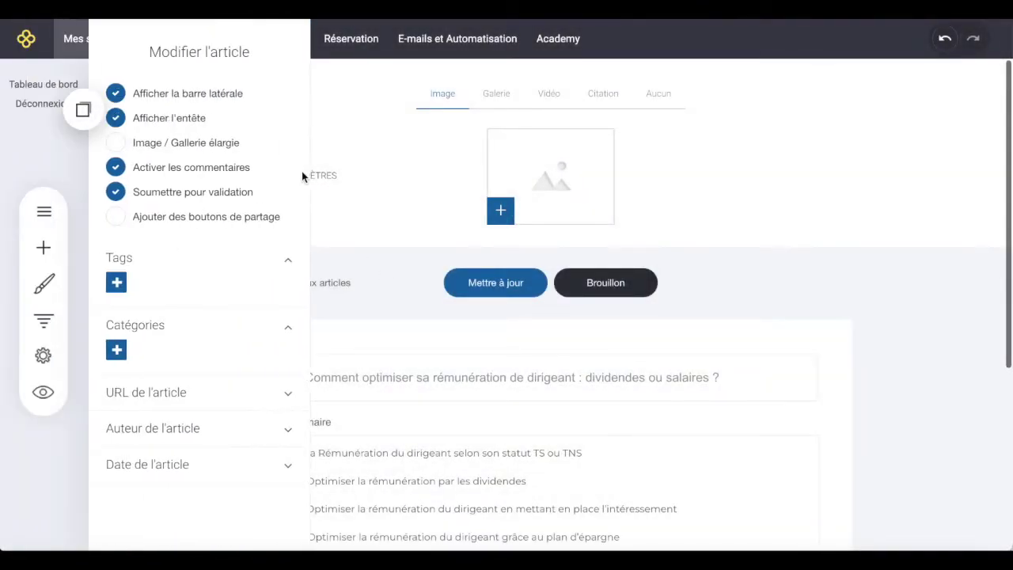
pyautogui.click(117, 350)
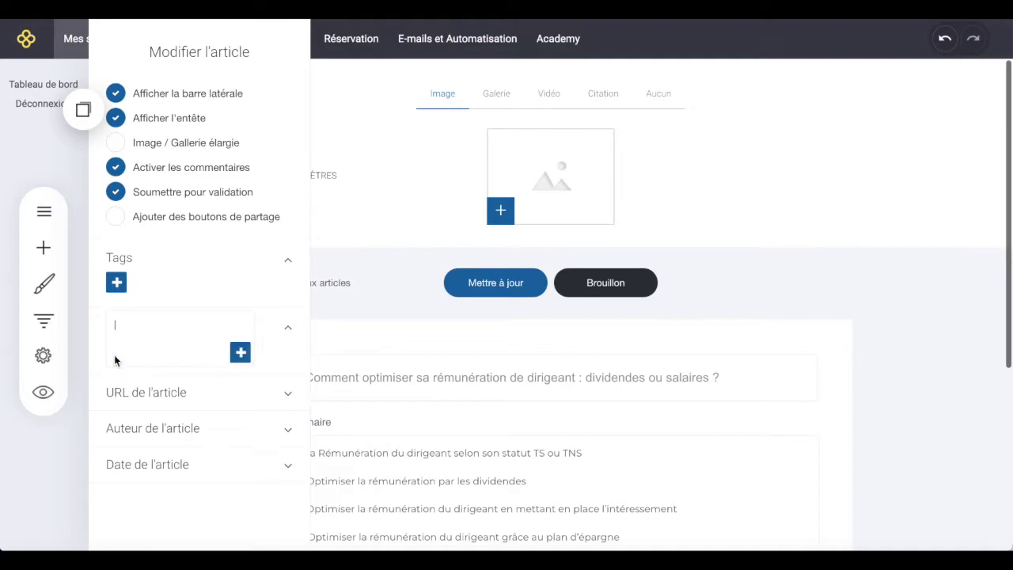
pyautogui.click(288, 328)
pyautogui.click(475, 285)
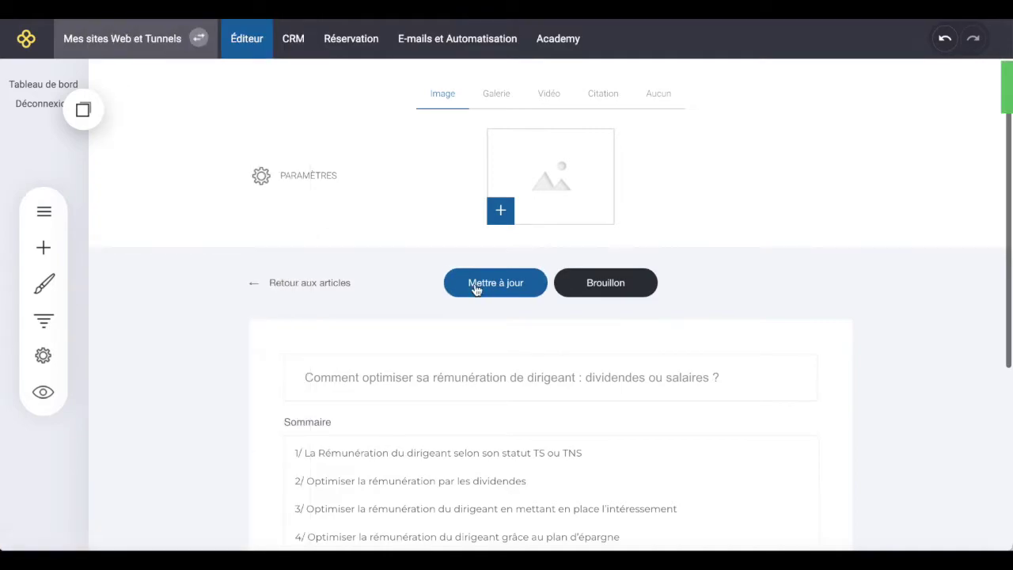
pyautogui.scroll(-4, 607, 399)
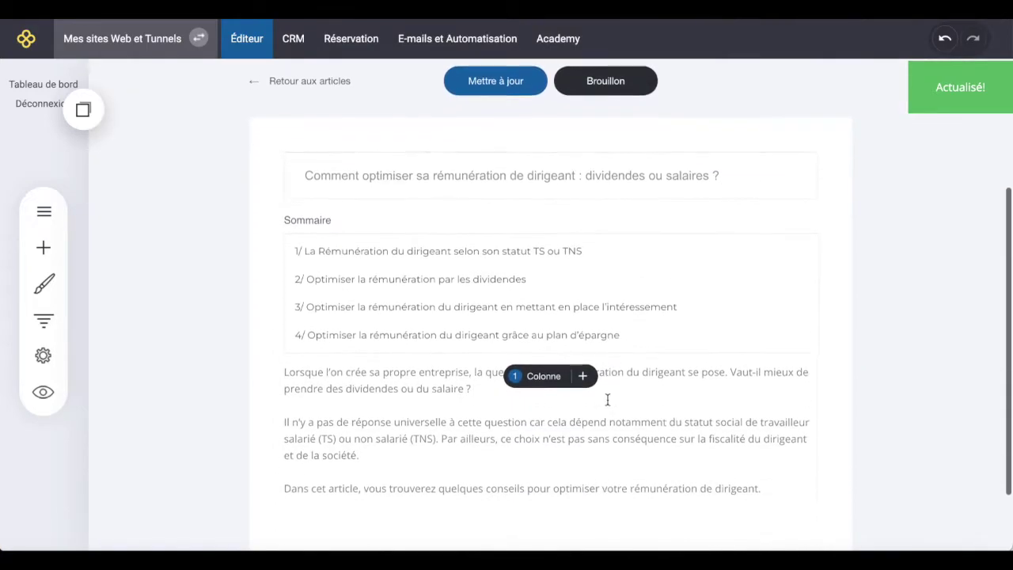
# Browse the Services and Image & Texte block templates, but add an empty block below the introduction.
pyautogui.moveTo(439, 336)
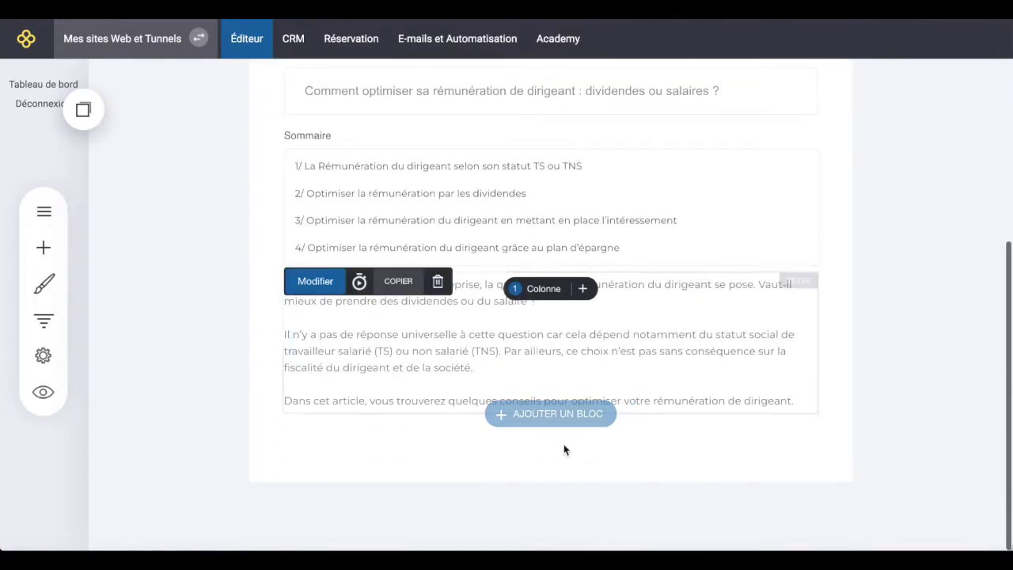
pyautogui.click(559, 413)
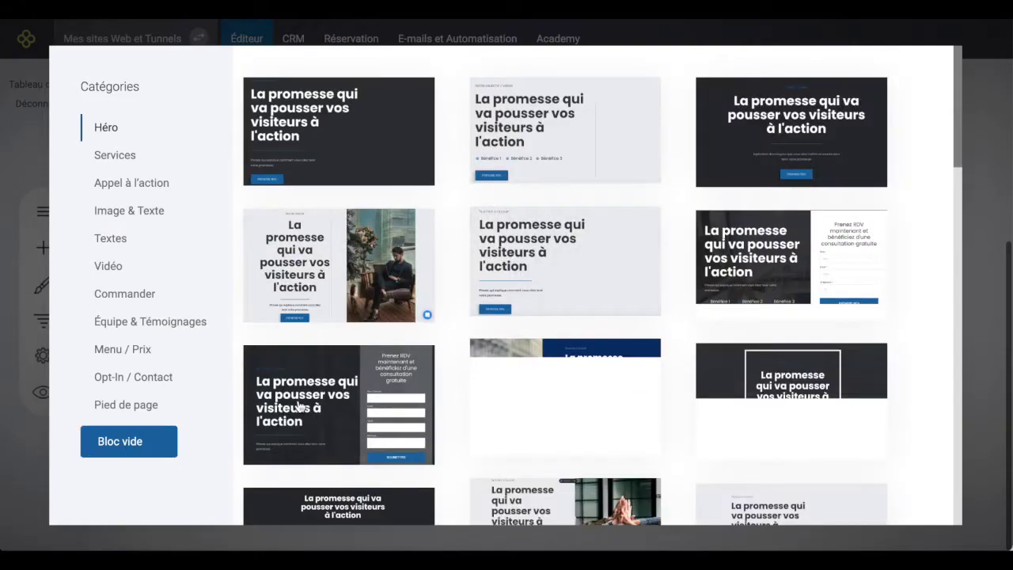
pyautogui.click(118, 156)
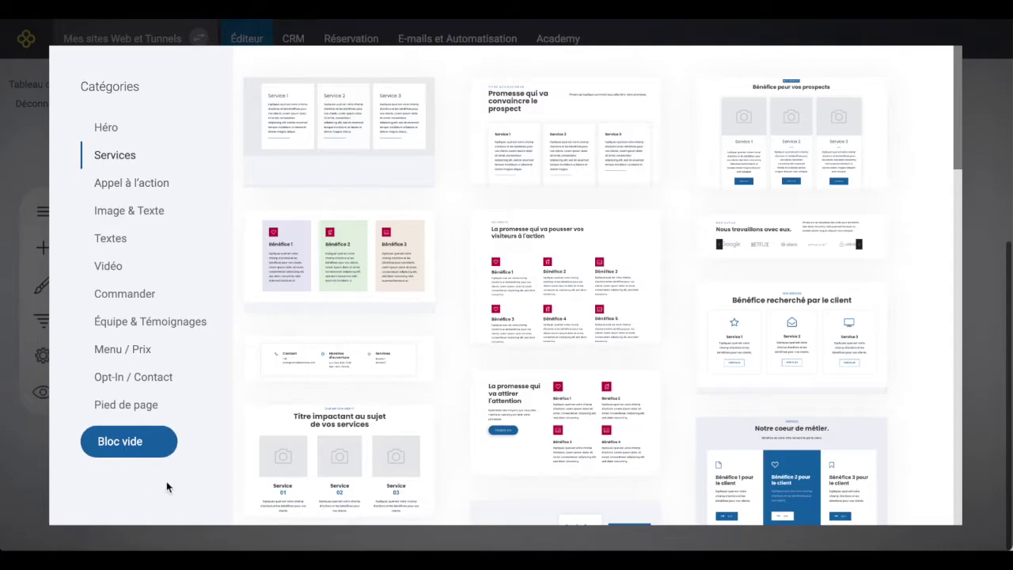
pyautogui.click(138, 213)
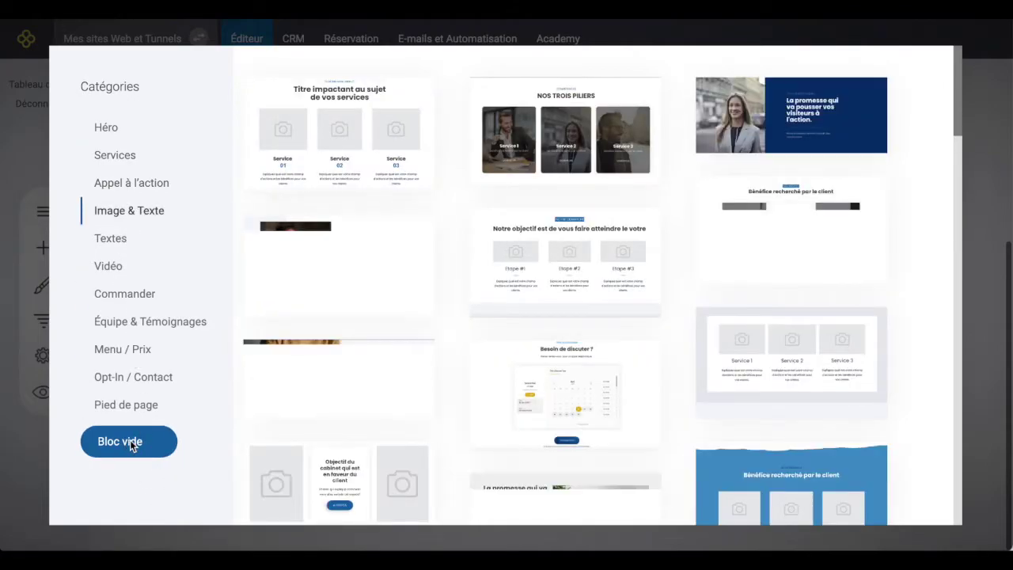
pyautogui.click(128, 442)
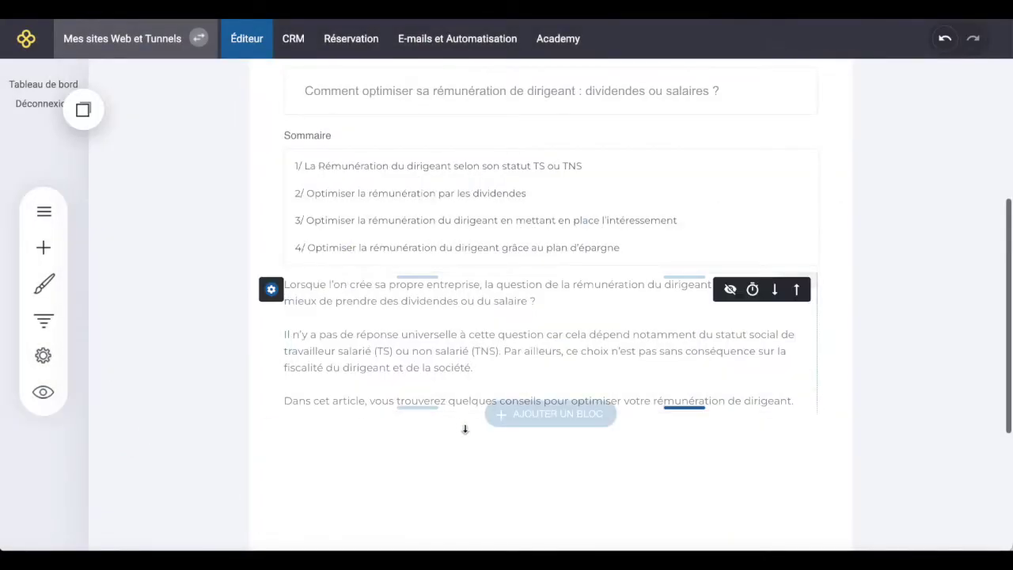
# Insert a text widget in the new empty block and replace its placeholder text with "Sommaire".
pyautogui.click(45, 247)
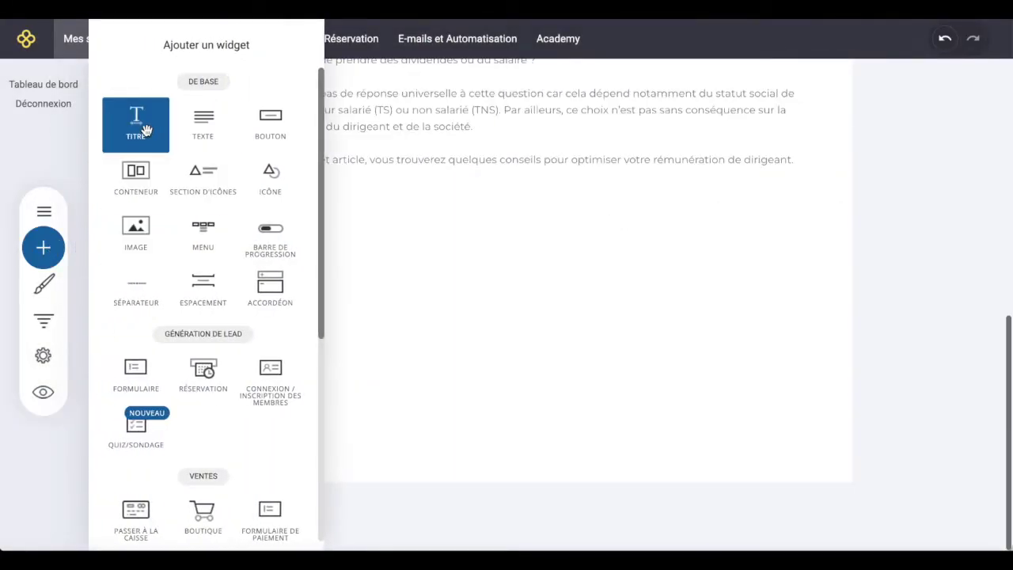
pyautogui.moveTo(204, 124); pyautogui.dragTo(381, 226)
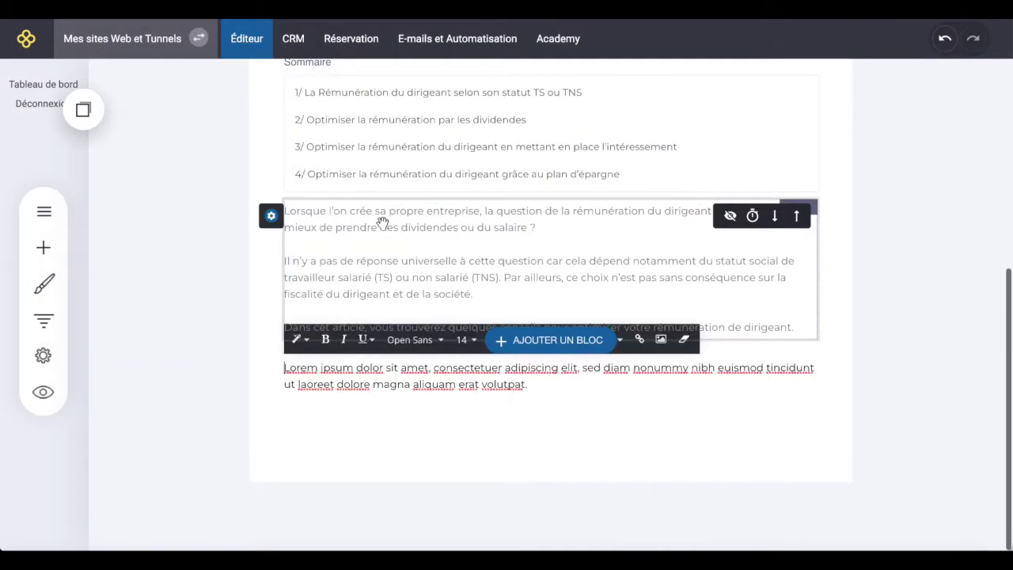
pyautogui.write('Sommaire')
# Format the new "Sommaire" heading as bold, size 32, in dark grey.
pyautogui.moveTo(349, 384); pyautogui.dragTo(278, 385)
pyautogui.click(325, 358)
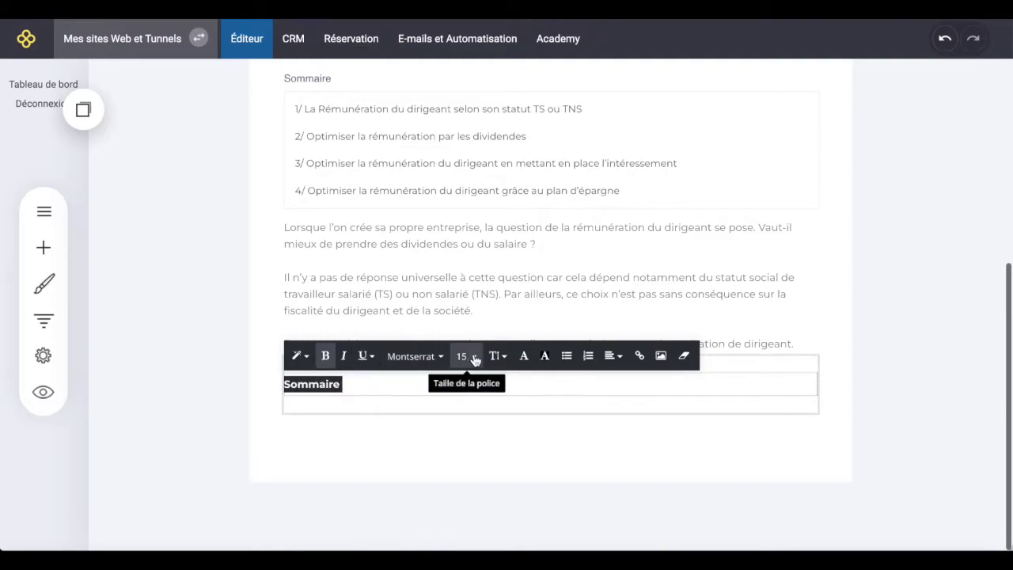
pyautogui.click(466, 358)
pyautogui.click(584, 453)
pyautogui.click(524, 355)
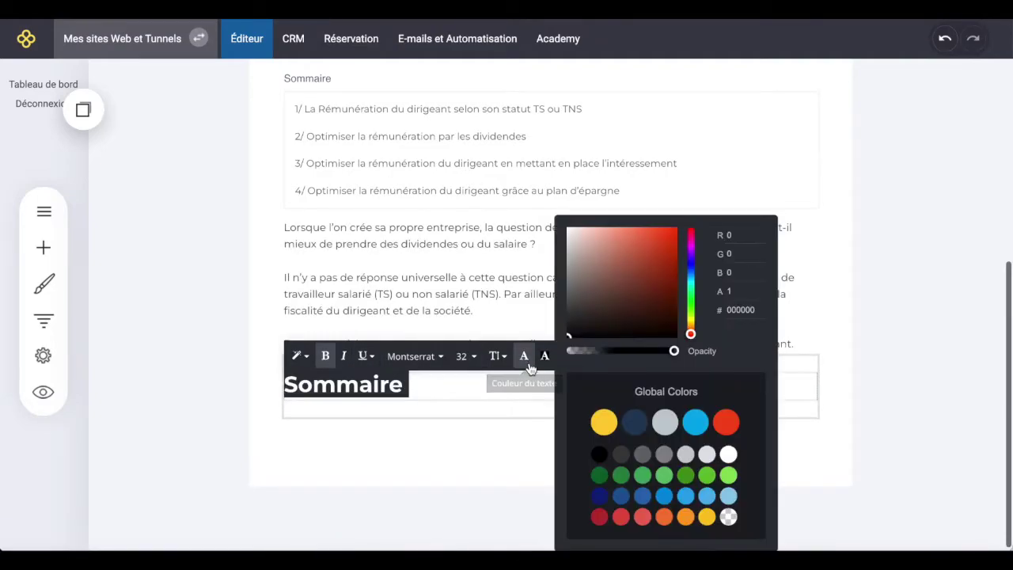
pyautogui.click(622, 459)
pyautogui.click(436, 385)
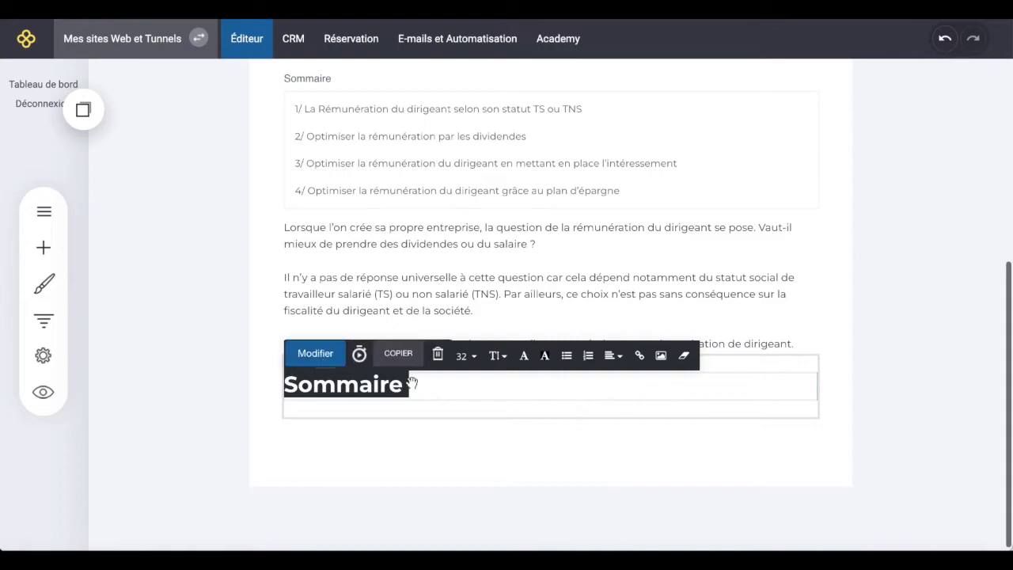
# Add a separator below the "Sommaire" heading and set its type to Pleine largeur.
pyautogui.click(48, 247)
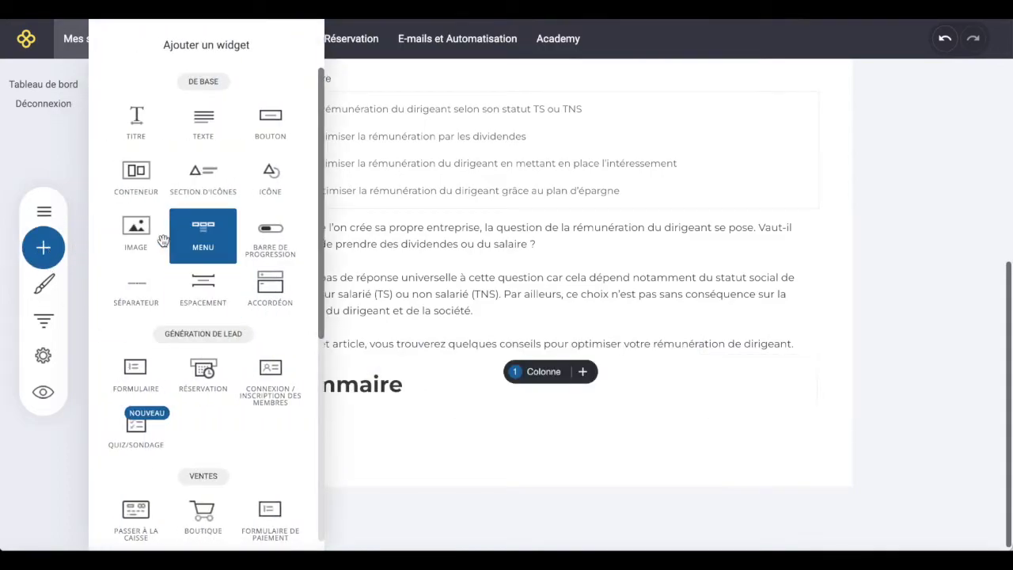
pyautogui.moveTo(136, 287); pyautogui.dragTo(402, 407)
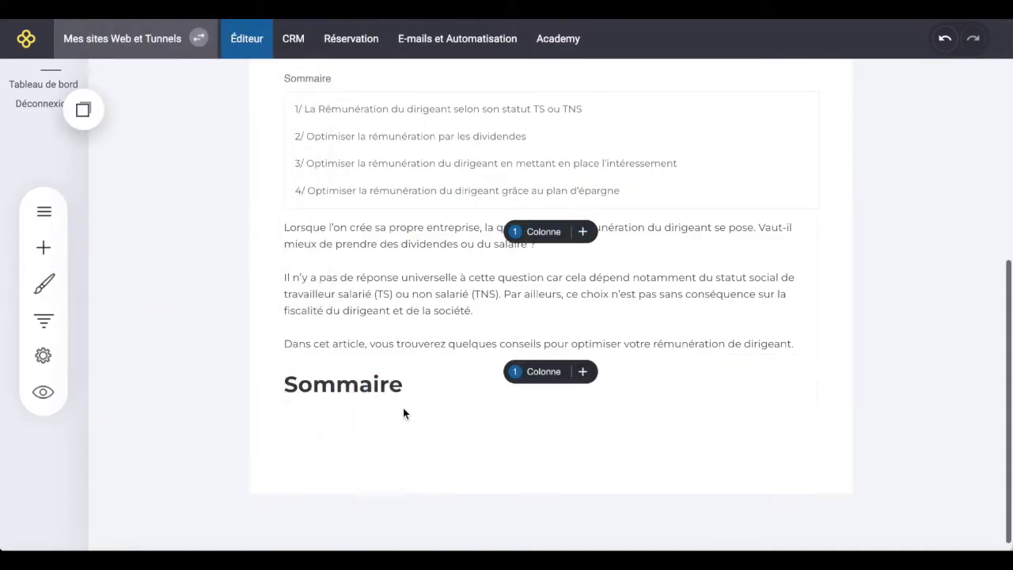
pyautogui.click(510, 417)
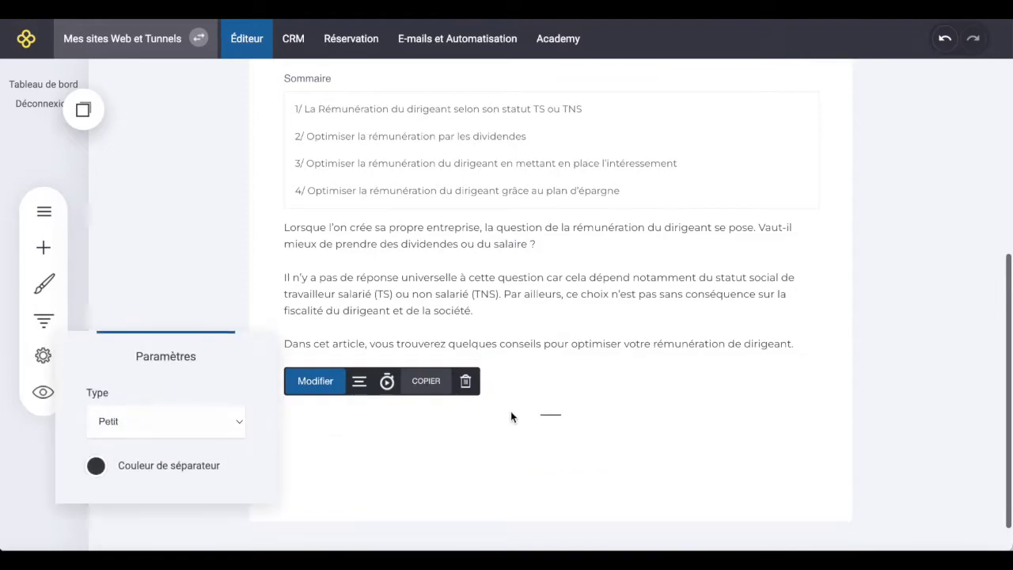
pyautogui.click(155, 426)
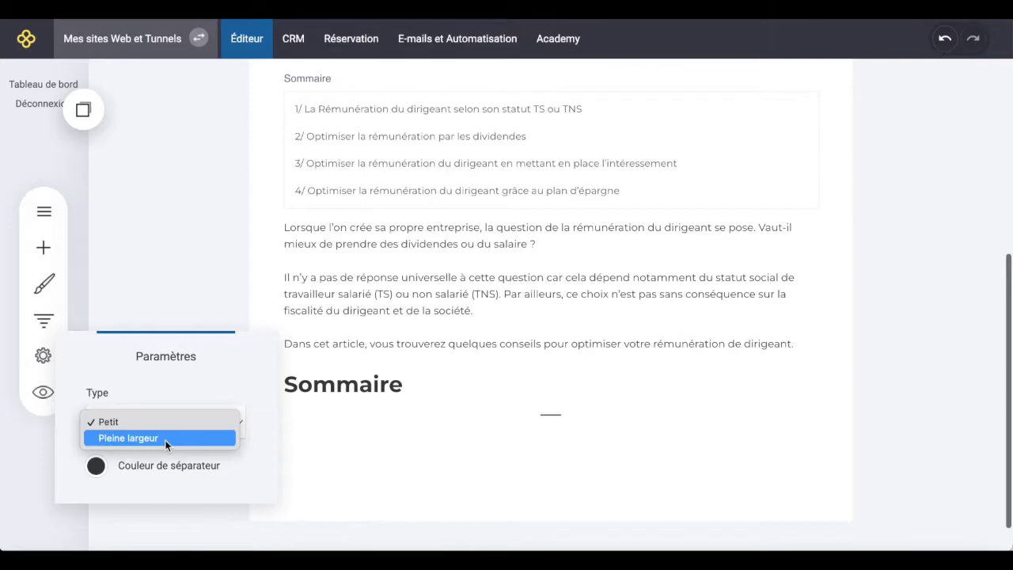
pyautogui.click(165, 439)
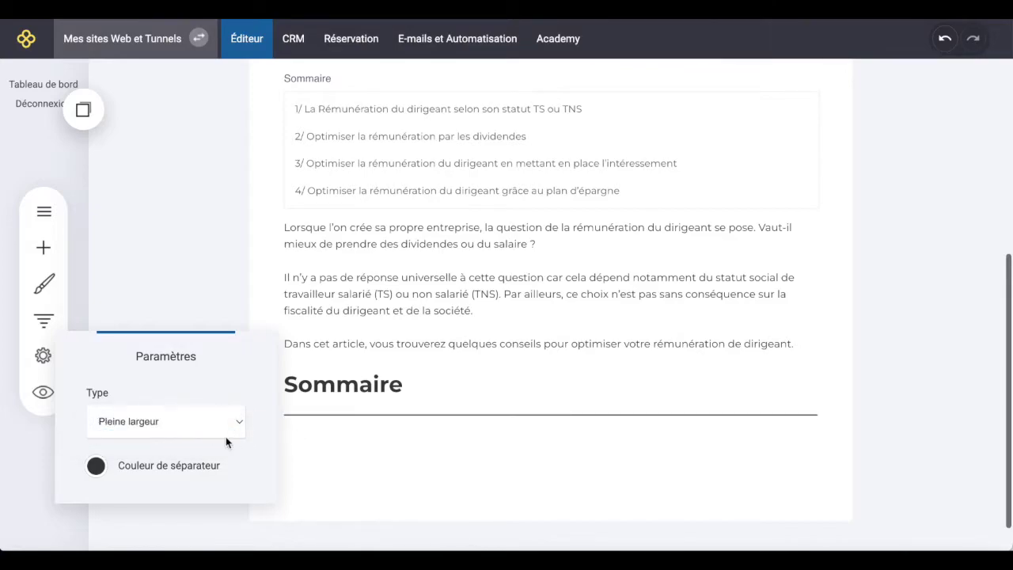
# Change the separator's colour to the yellow global colour.
pyautogui.click(94, 471)
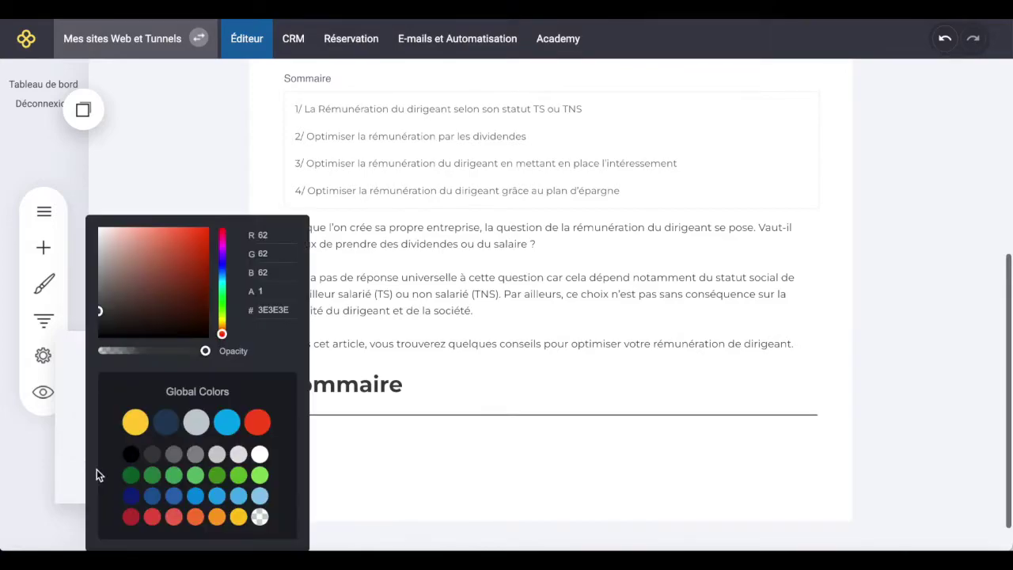
pyautogui.click(139, 424)
pyautogui.click(363, 427)
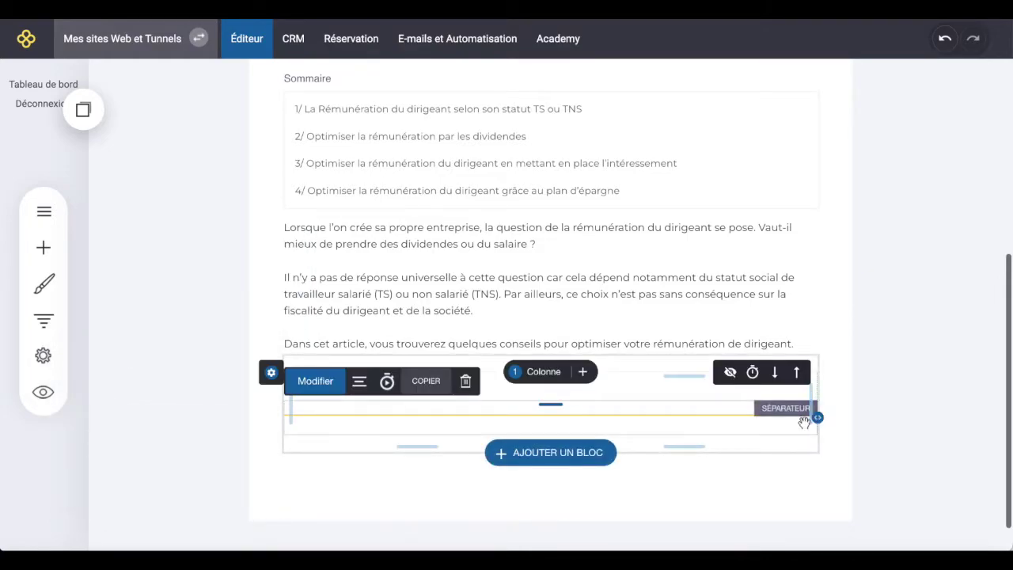
# Shorten the separator to about a third of the column width and align it left.
pyautogui.moveTo(817, 418); pyautogui.dragTo(644, 417)
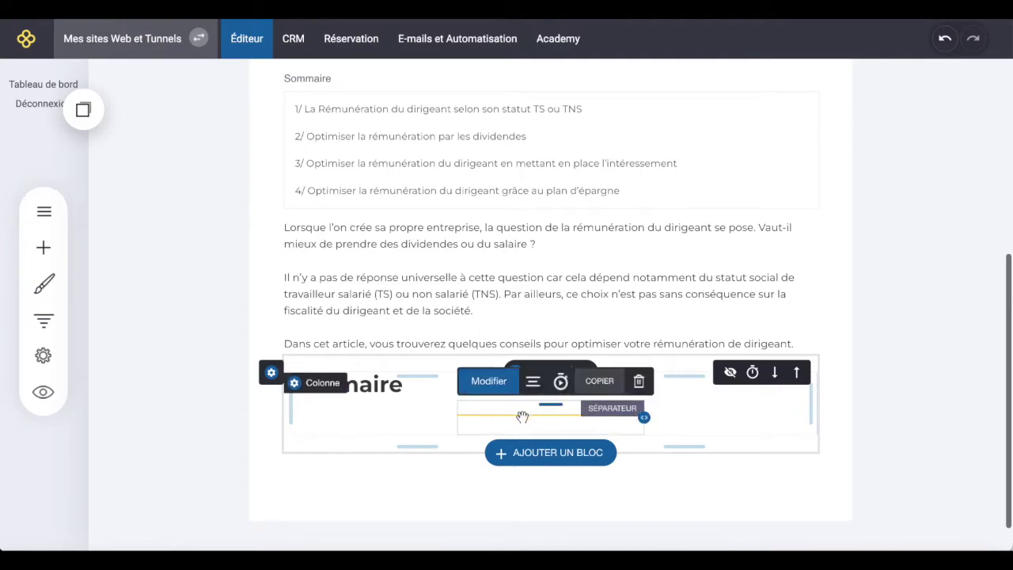
pyautogui.click(532, 381)
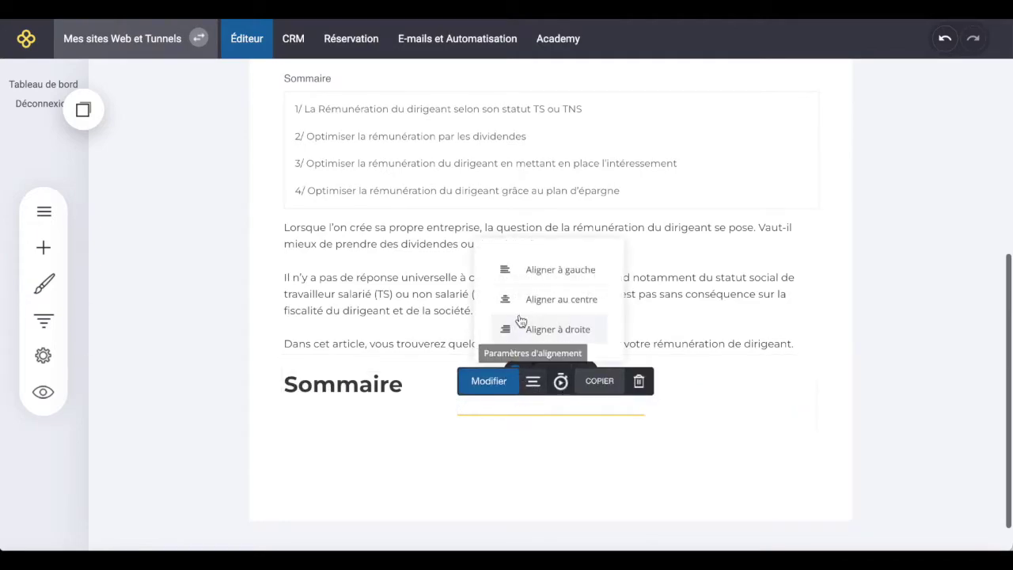
pyautogui.click(537, 272)
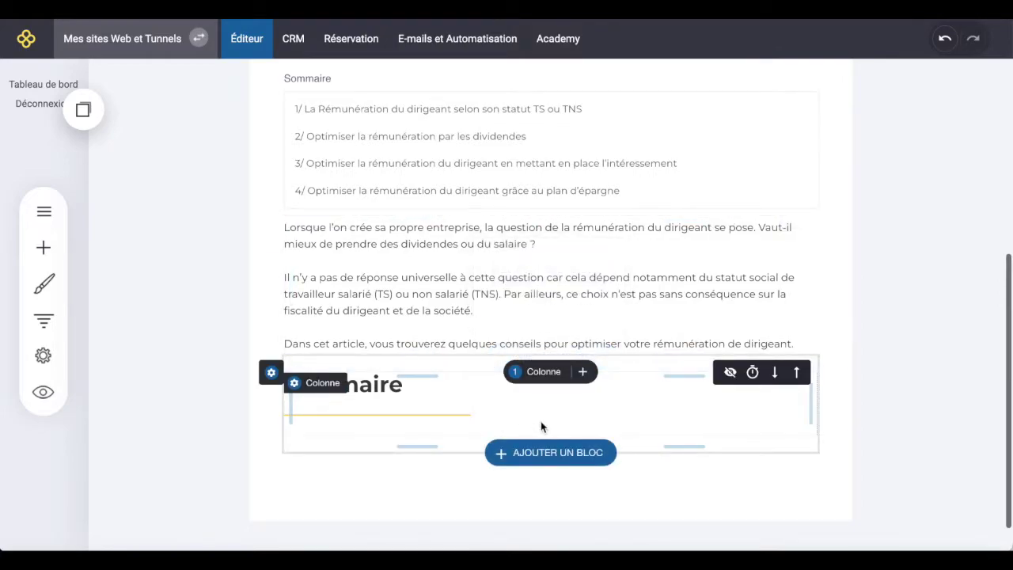
# Insert a text widget below the separator and replace its placeholder with the four numbered summary lines from the Notion draft.
pyautogui.click(46, 252)
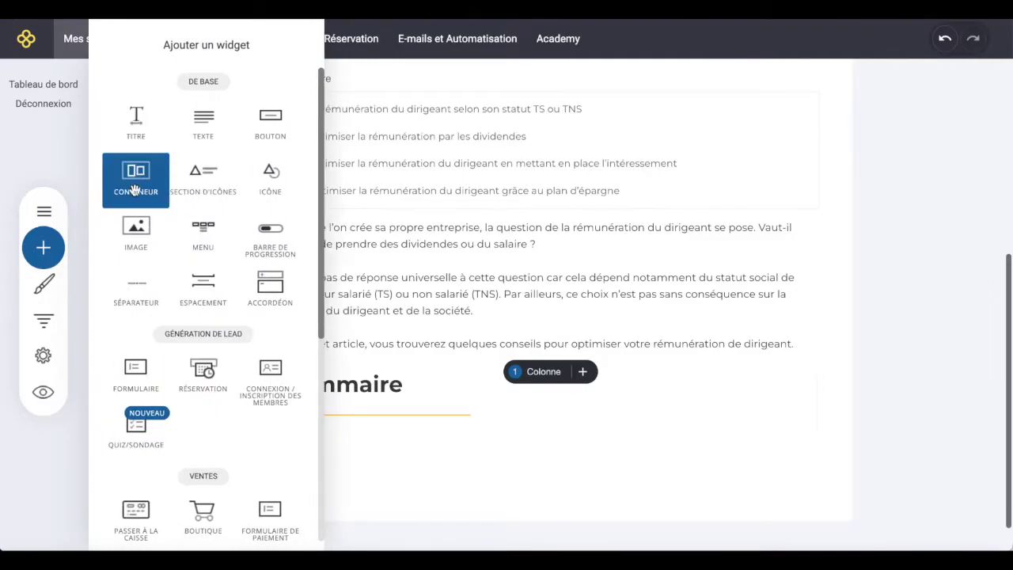
pyautogui.moveTo(201, 138); pyautogui.dragTo(342, 445)
pyautogui.click(342, 445)
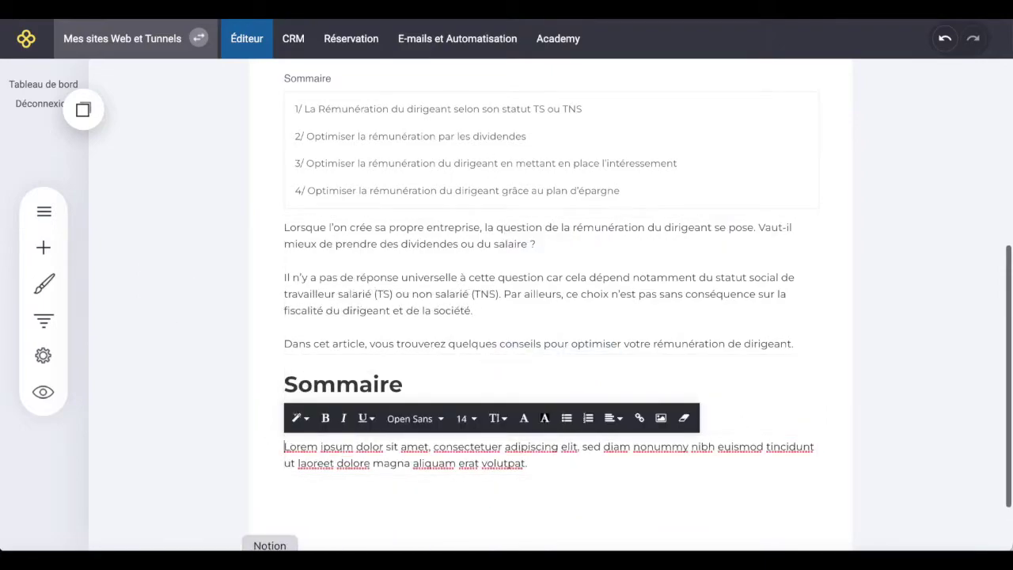
pyautogui.click(269, 553)
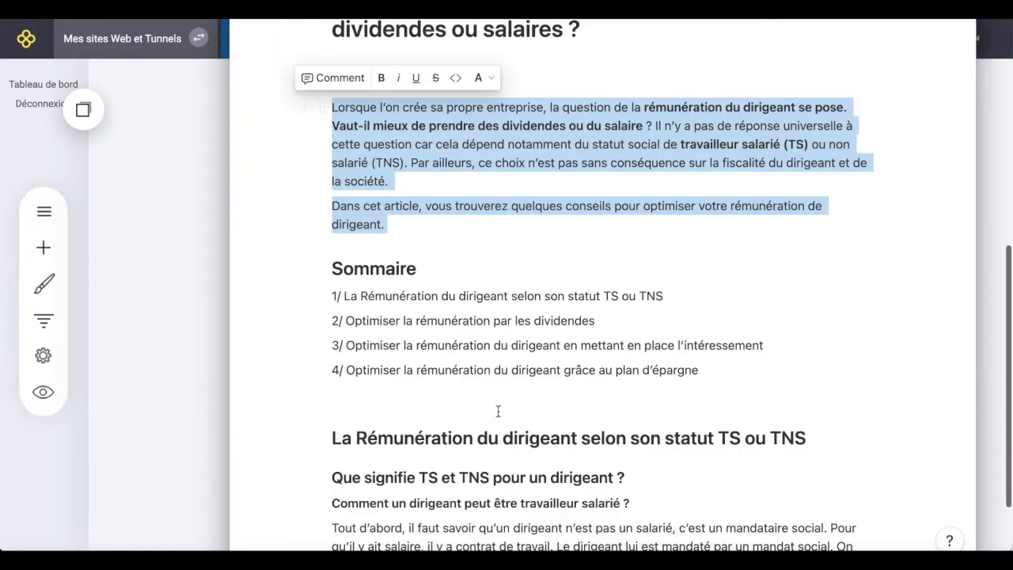
pyautogui.press('super+Tab')
pyautogui.write("1/ La Rémunération du dirigeant selon son statut TS ou TNS 2/ Optimiser la rémunération par les dividendes 3/ Optimiser la rémunération du dirigeant en mettant en place l'intéressement 4/ Optimiser la rémunération du dirigeant grâce au plan d'épargne")
# Set the font size of the four summary lines below the separator to 18.
pyautogui.click(675, 332)
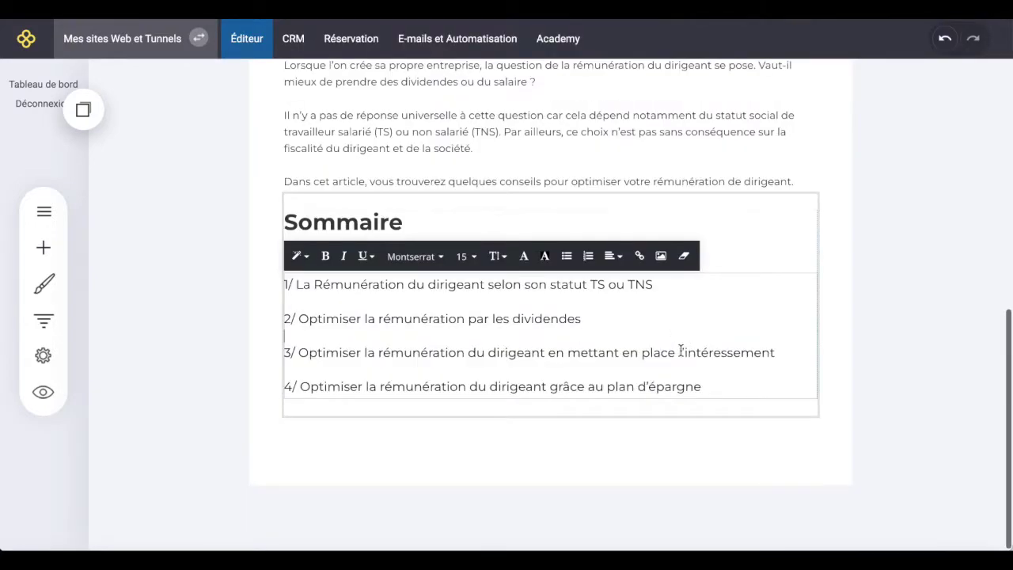
pyautogui.press('super+a')
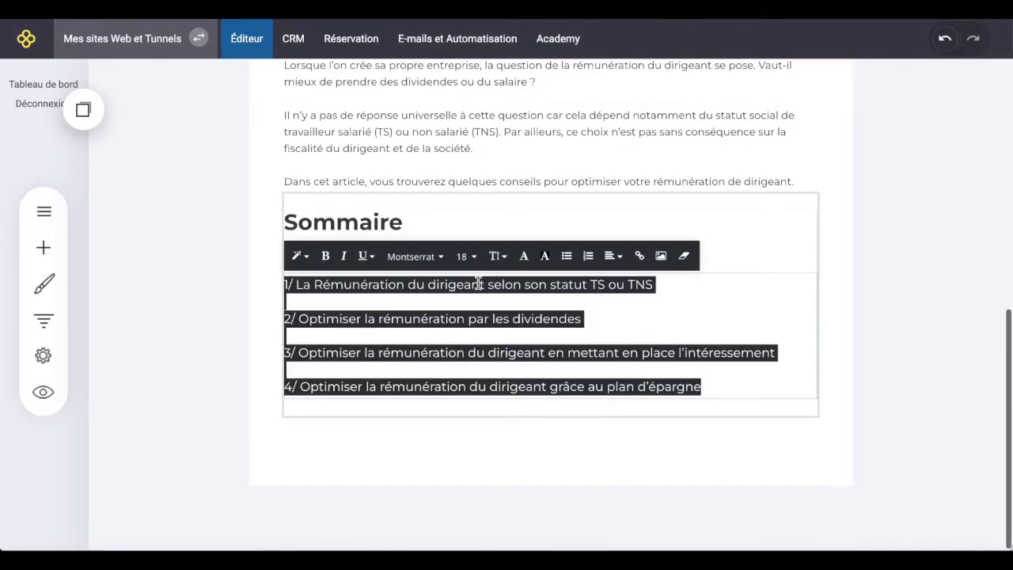
pyautogui.click(593, 319)
pyautogui.click(931, 294)
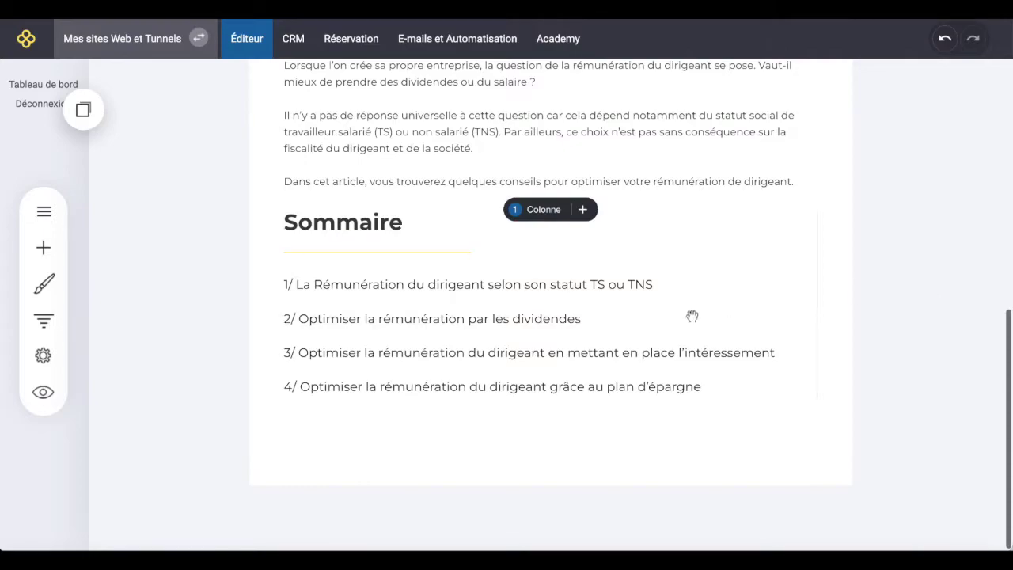
# Set the font size of the three introduction paragraphs to 16.
pyautogui.scroll(3, 728, 310)
pyautogui.click(492, 298)
pyautogui.hotkey('ctrl', 'a')
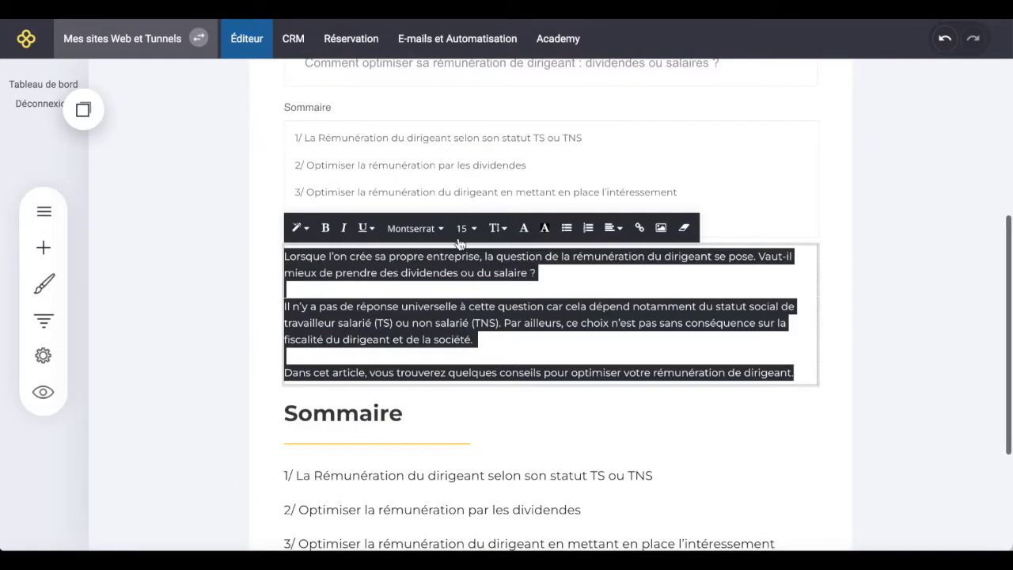
pyautogui.click(463, 228)
pyautogui.click(584, 289)
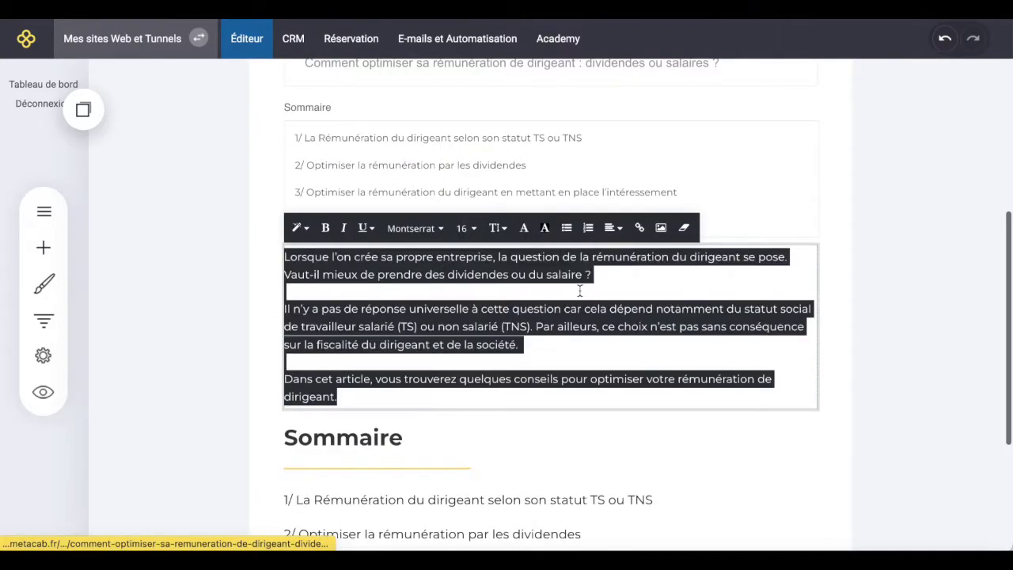
pyautogui.click(440, 346)
# Set the font size of all the introduction text to 18.
pyautogui.click(382, 357)
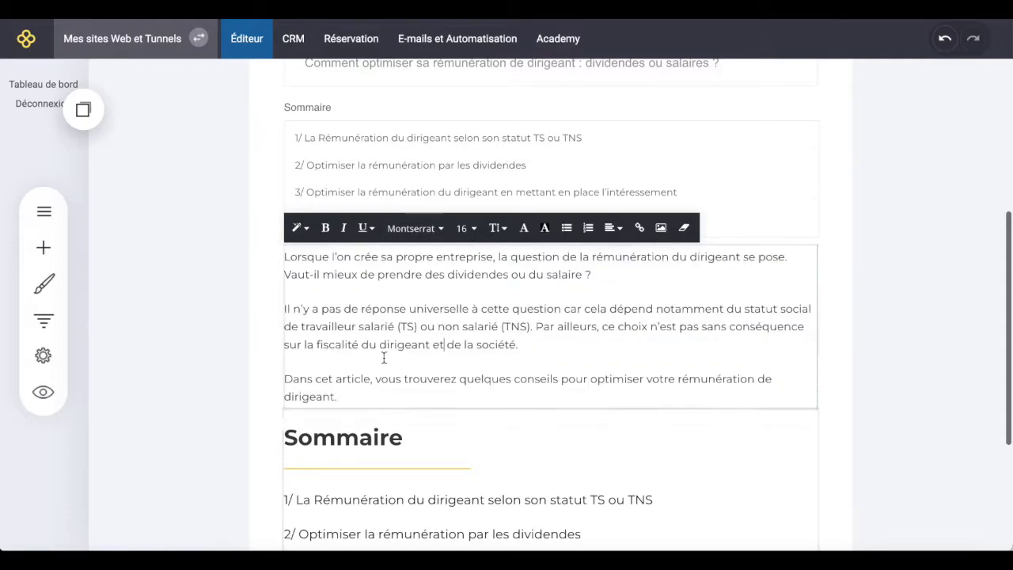
pyautogui.hotkey('ctrl', 'a')
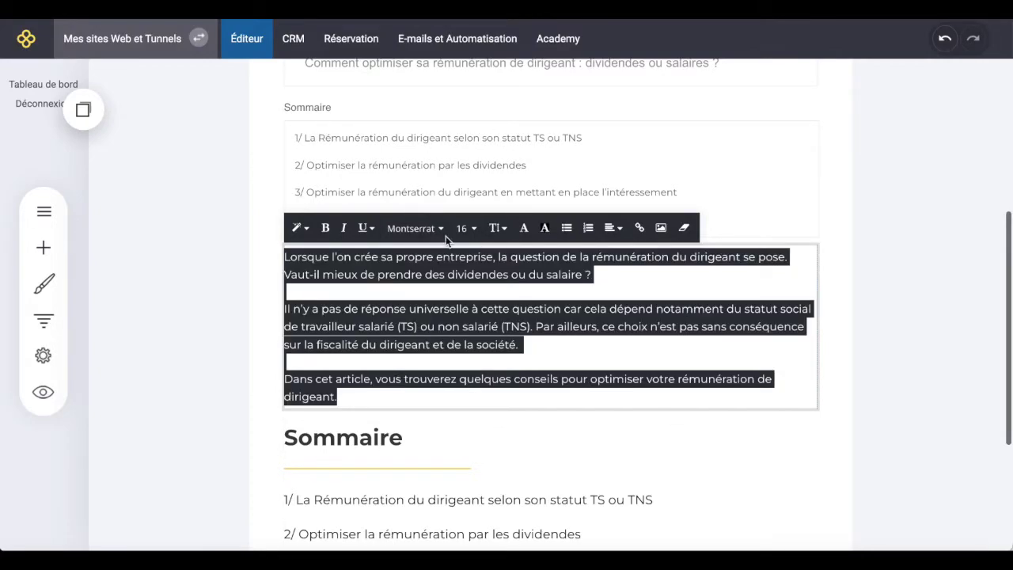
pyautogui.click(466, 228)
pyautogui.click(486, 303)
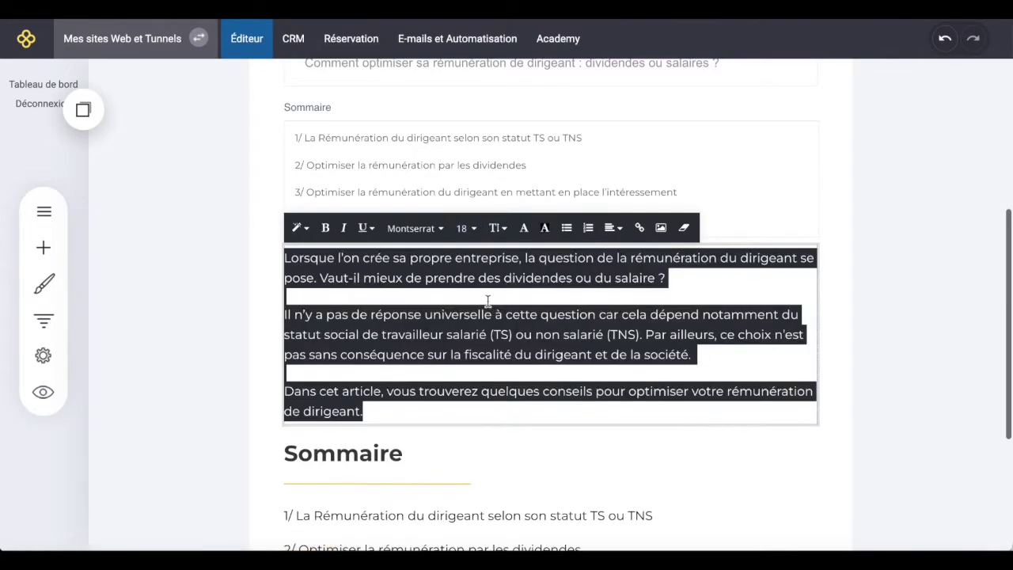
pyautogui.click(474, 332)
# Set the font size of the four summary lines in the box under the article title to 18.
pyautogui.scroll(3, 475, 333)
pyautogui.scroll(-2, 475, 330)
pyautogui.scroll(-3, 474, 333)
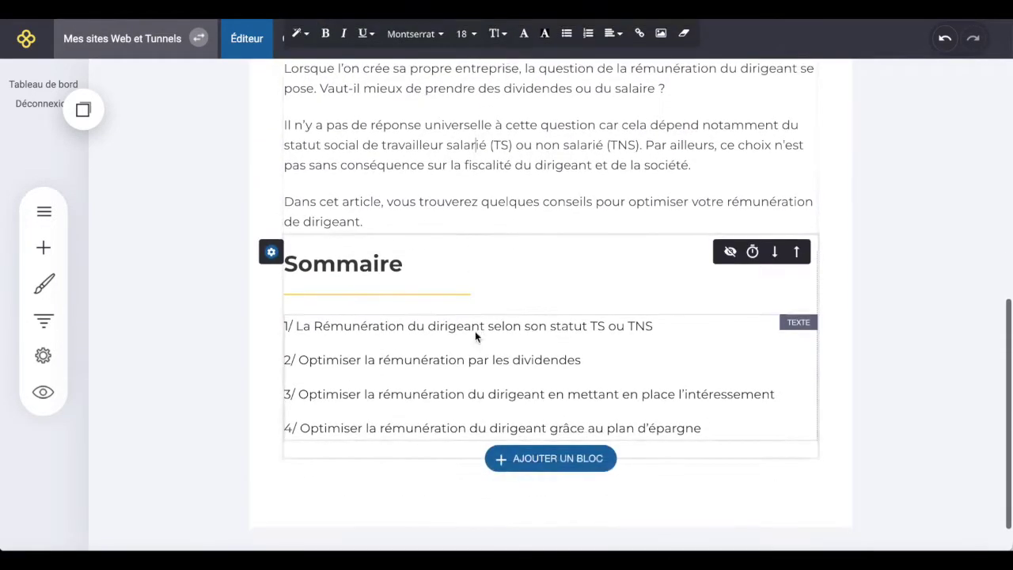
pyautogui.scroll(2, 475, 330)
pyautogui.scroll(1, 478, 329)
pyautogui.click(462, 193)
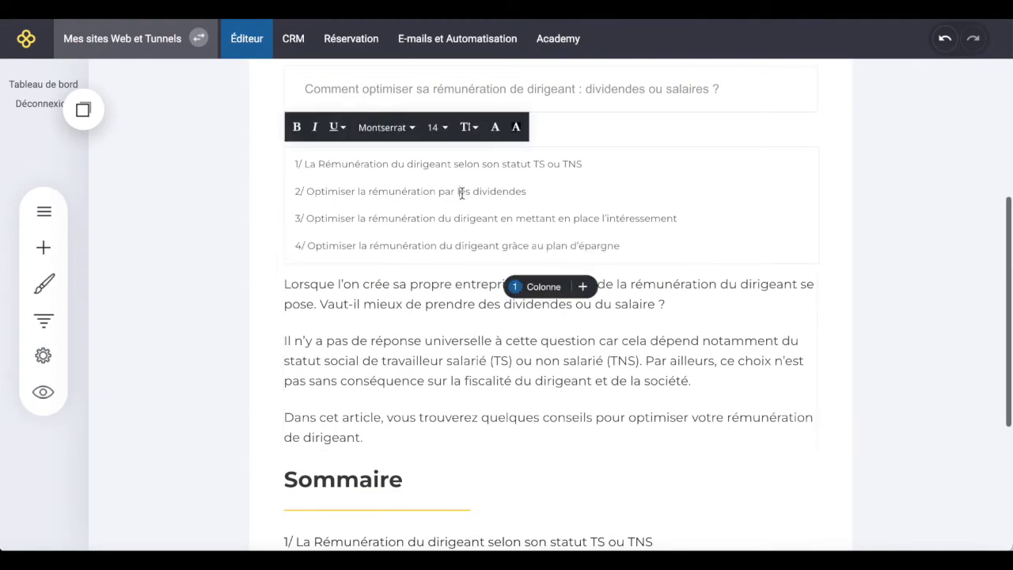
pyautogui.tripleClick(449, 179)
pyautogui.click(436, 128)
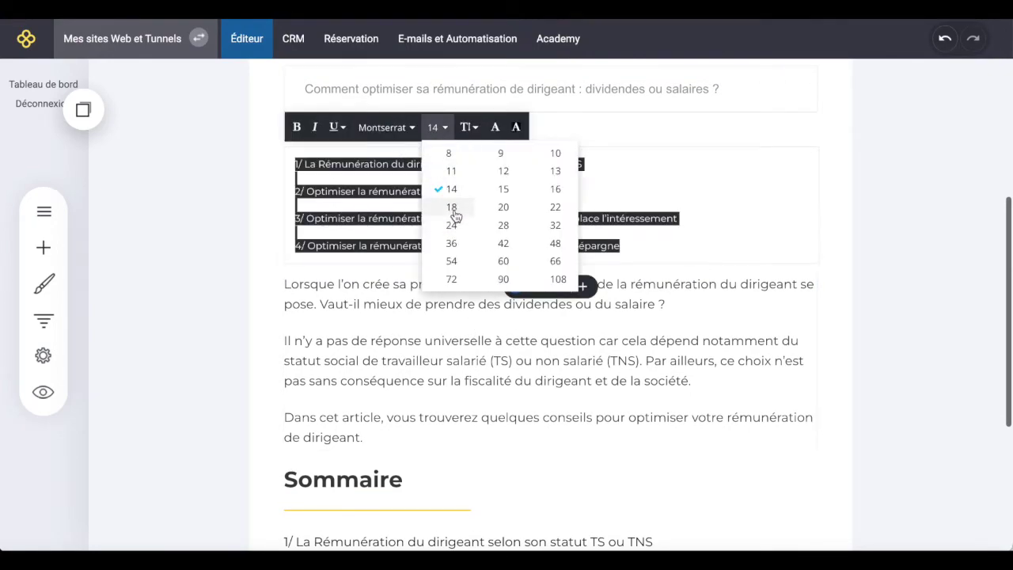
pyautogui.click(455, 210)
# Add an empty block below the article's four-line summary.
pyautogui.scroll(-3, 531, 428)
pyautogui.click(533, 419)
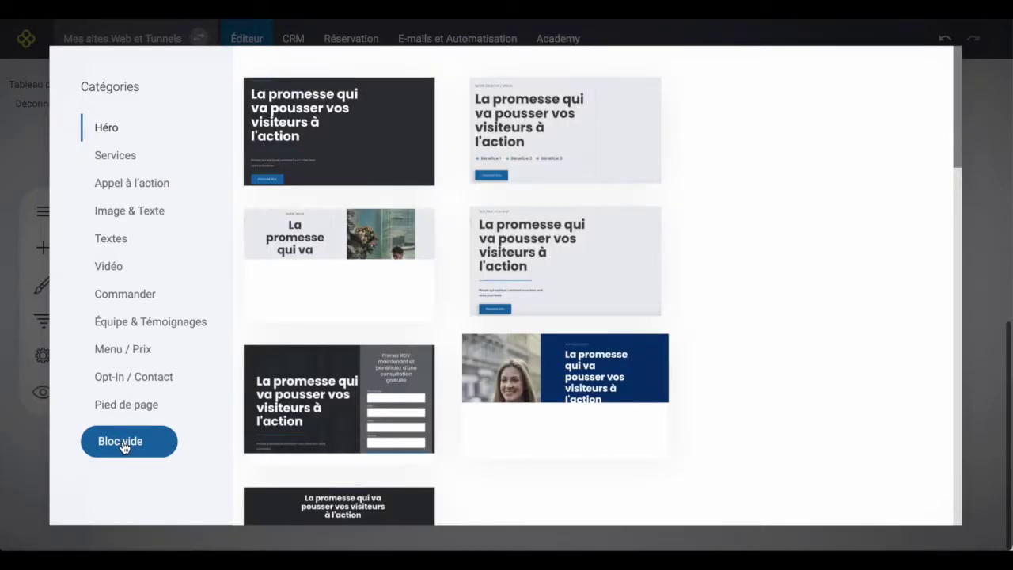
pyautogui.click(123, 445)
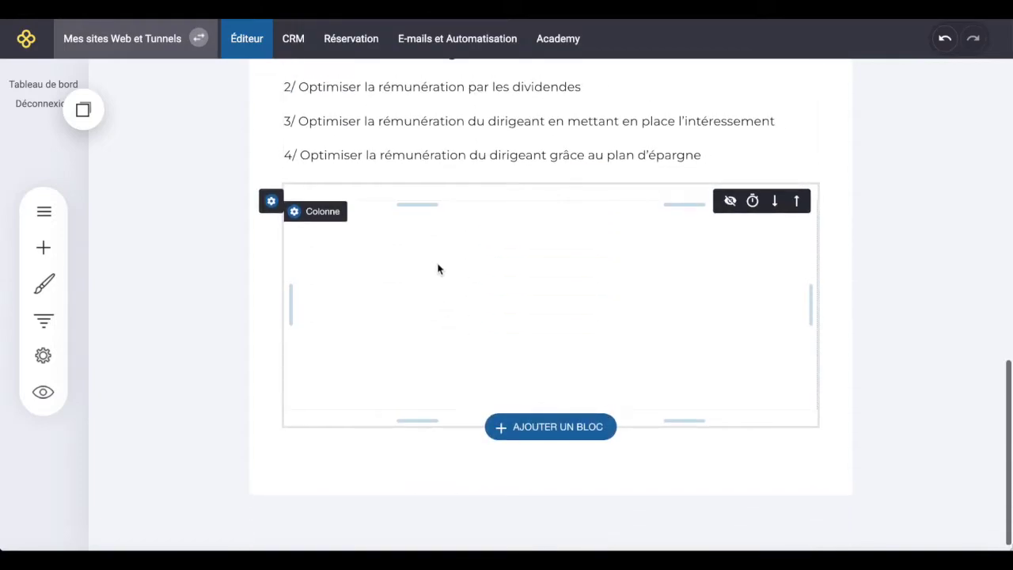
# Insert a title widget in the empty block with the text "La Rémunération du dirigeant selon son statut TS ou TNS".
pyautogui.scroll(1, 436, 261)
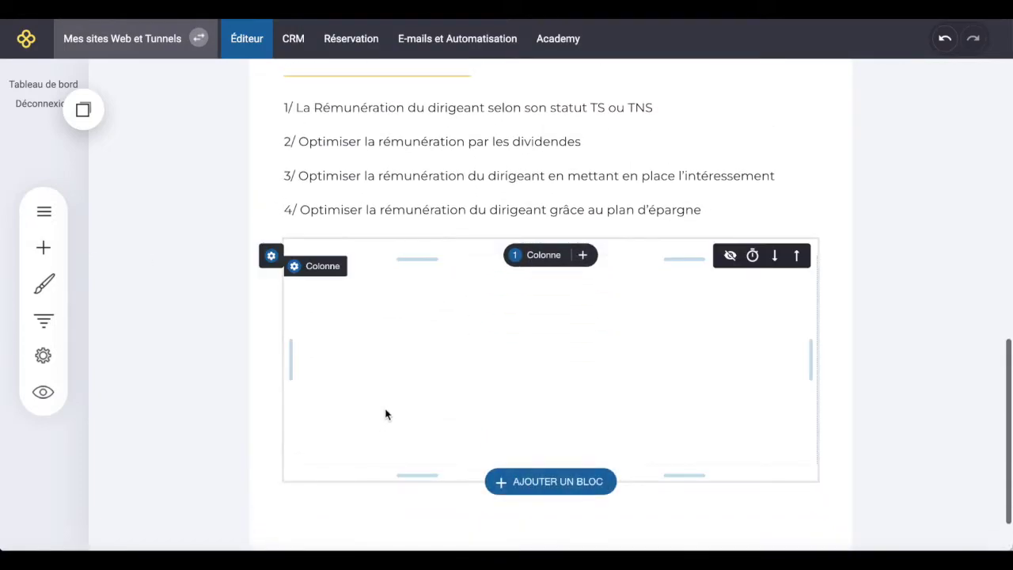
pyautogui.scroll(1, 384, 395)
pyautogui.click(44, 247)
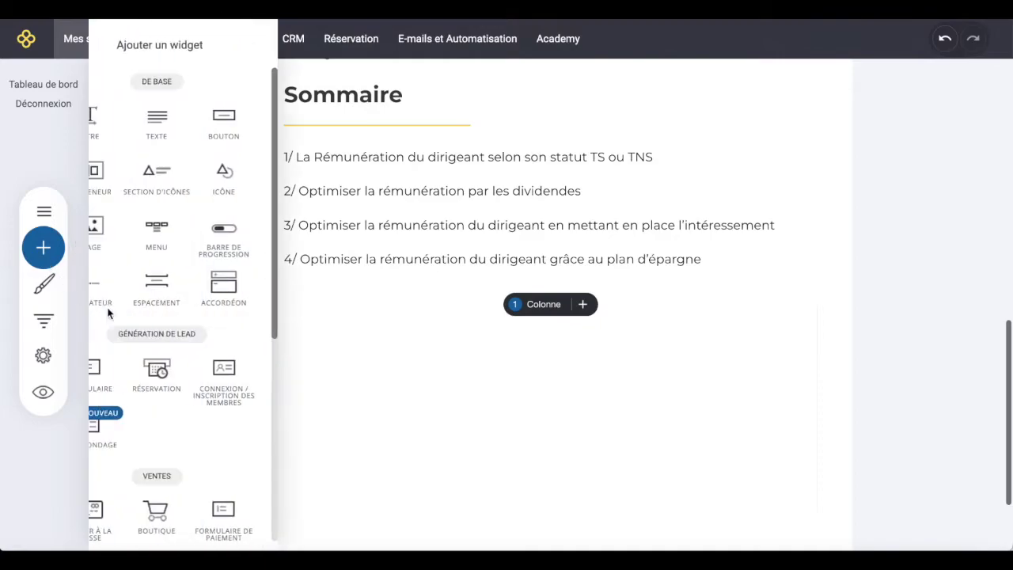
pyautogui.moveTo(141, 122); pyautogui.dragTo(388, 335)
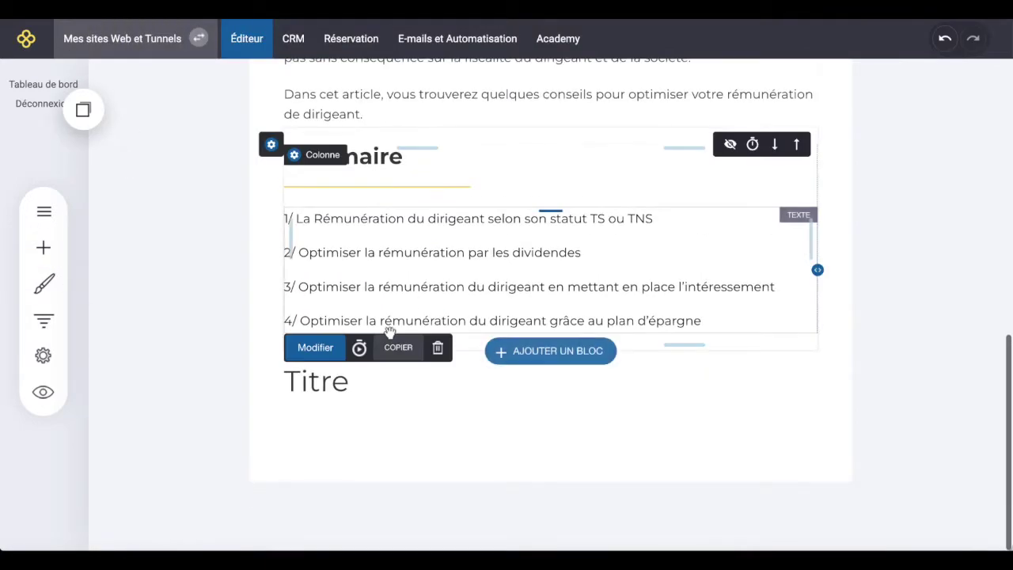
pyautogui.click(364, 381)
pyautogui.doubleClick(366, 382)
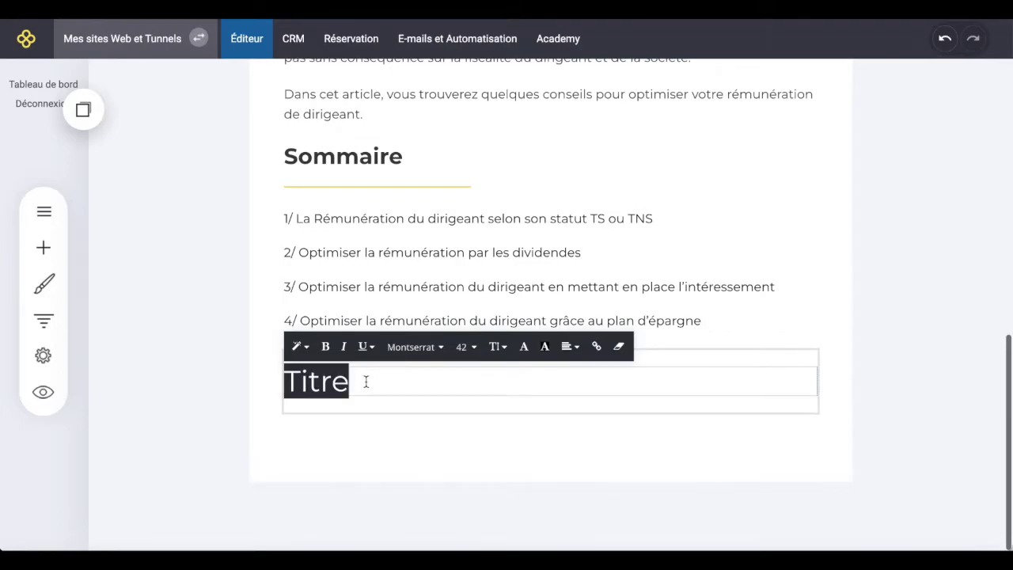
pyautogui.press('BackSpace')
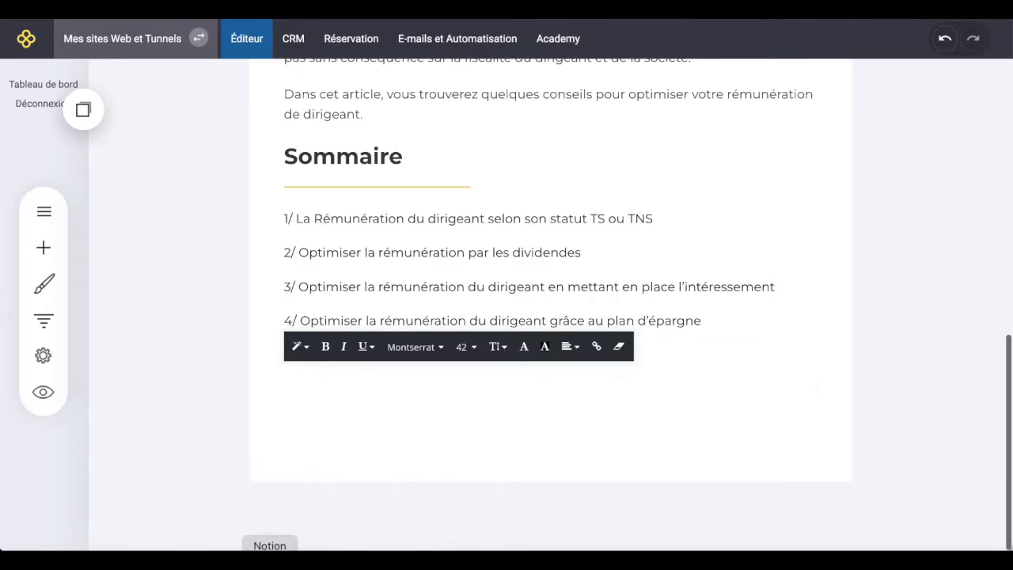
pyautogui.write('La Rémunération du dirigeant selon son statut TS ou TNS')
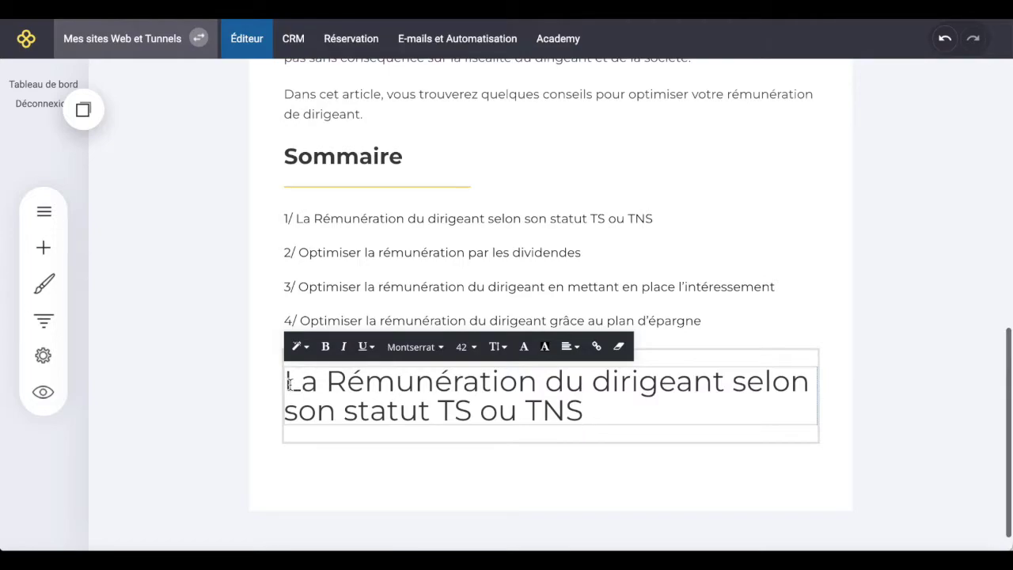
pyautogui.write('1/')
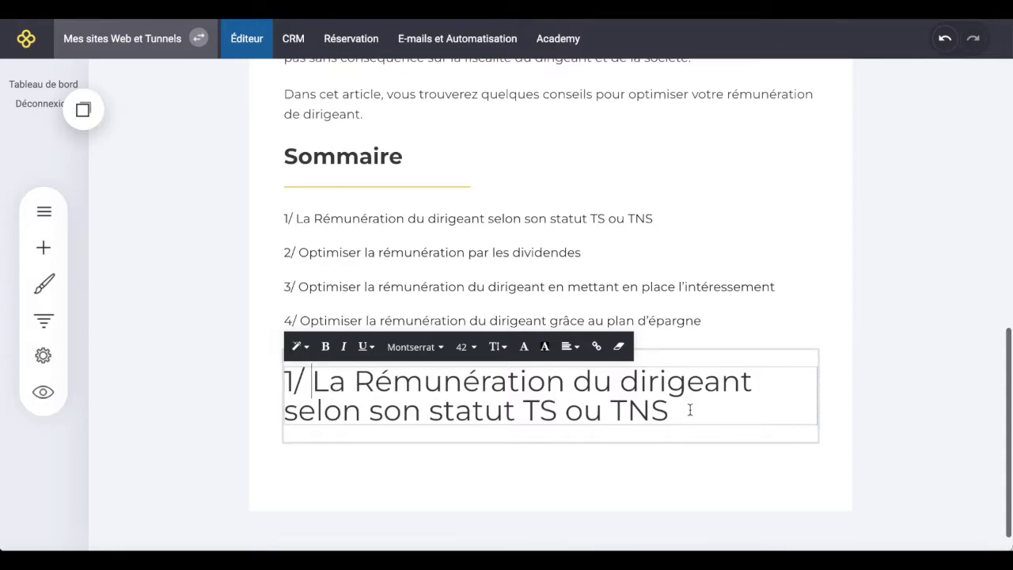
pyautogui.scroll(-1, 389, 402)
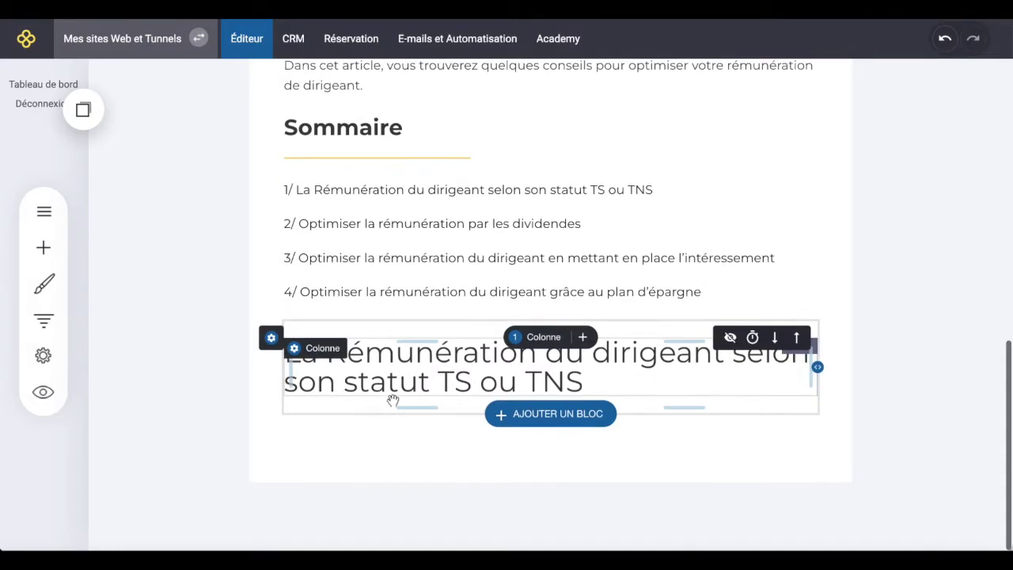
# Add a second title widget beneath the section heading and set its font size to 32.
pyautogui.click(43, 246)
pyautogui.moveTo(139, 133); pyautogui.dragTo(406, 386)
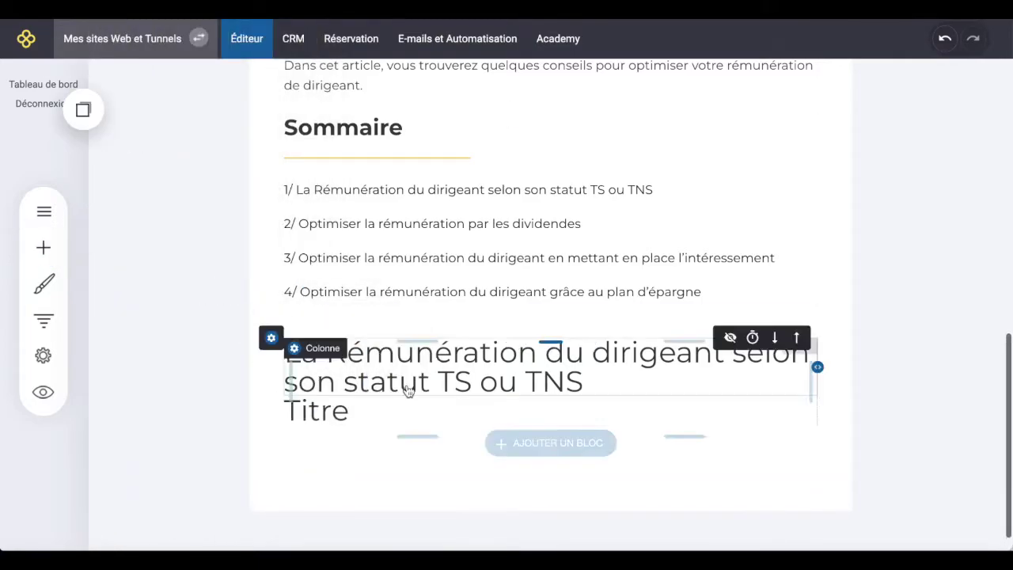
pyautogui.click(351, 407)
pyautogui.moveTo(358, 412); pyautogui.dragTo(266, 412)
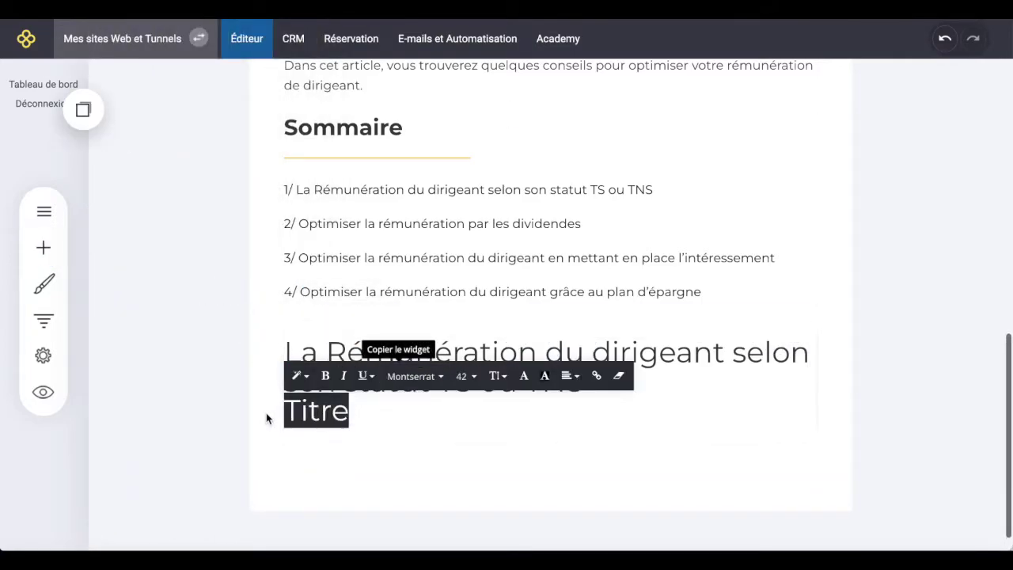
pyautogui.click(466, 377)
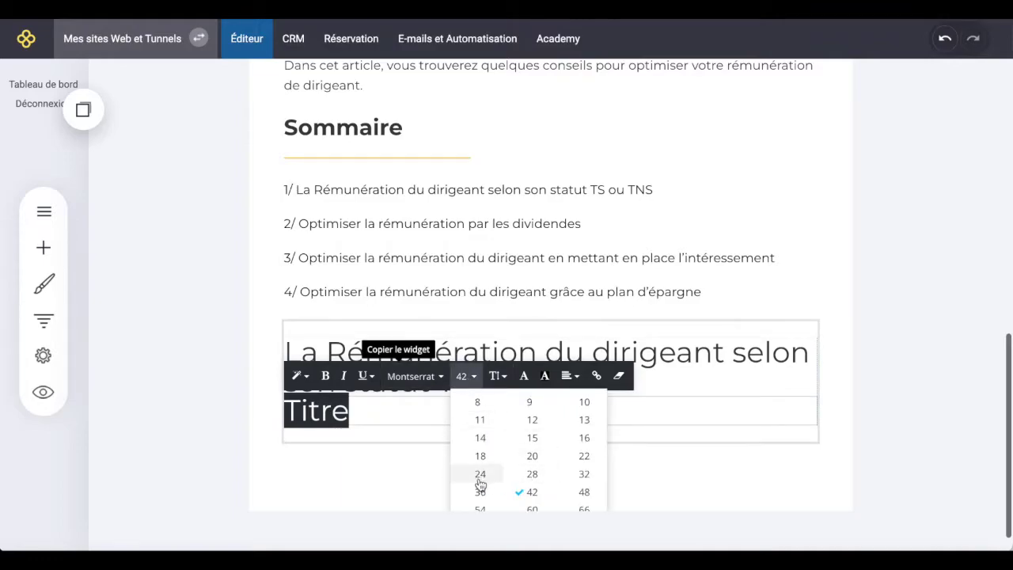
pyautogui.click(582, 477)
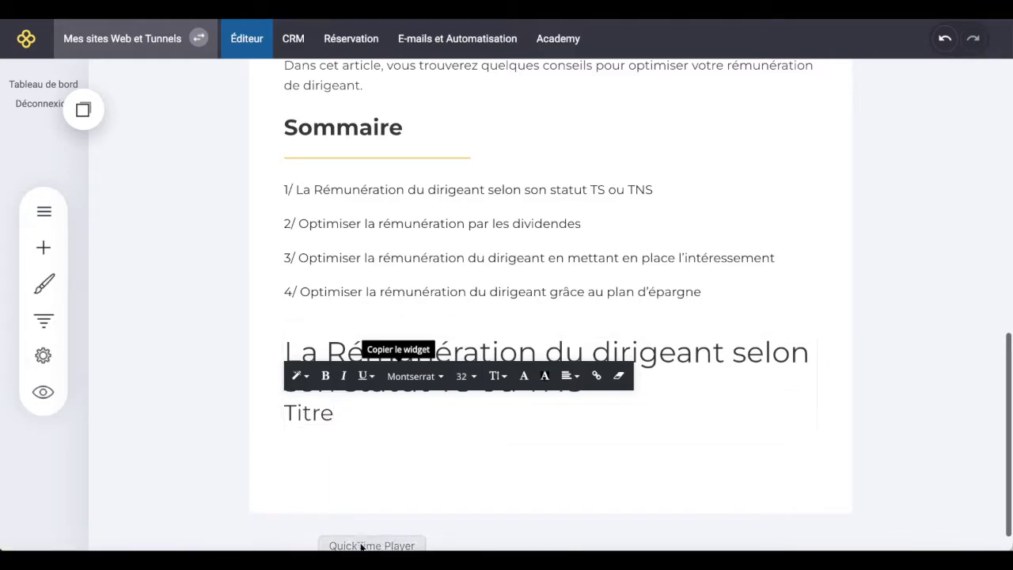
# Replace the second title's placeholder with "Que signifie TS et TNS pour un dirigeant ?", copied from the article draft in Notion.
pyautogui.click(269, 560)
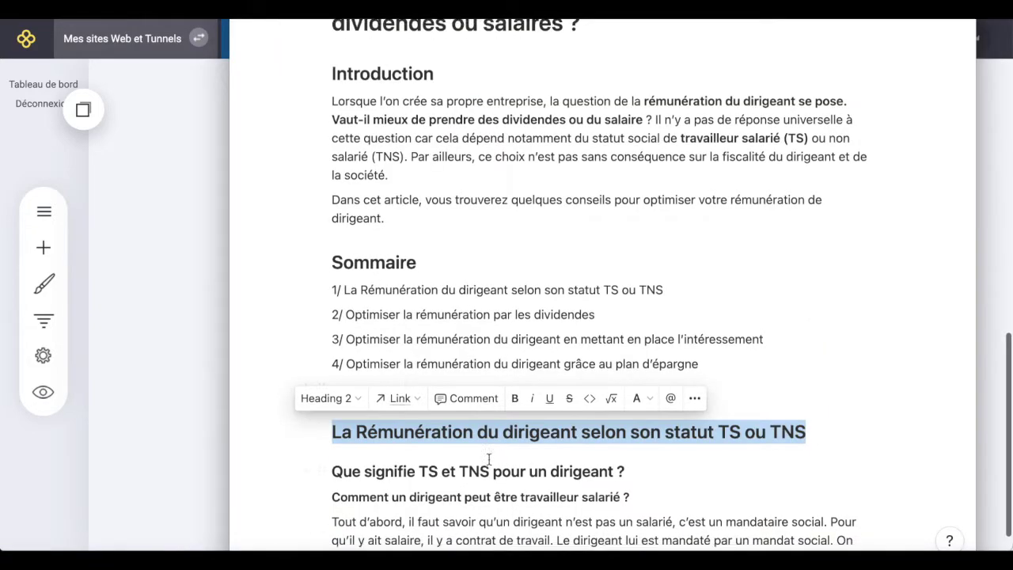
pyautogui.press('super+c')
pyautogui.press('super+Tab')
pyautogui.press('super+v')
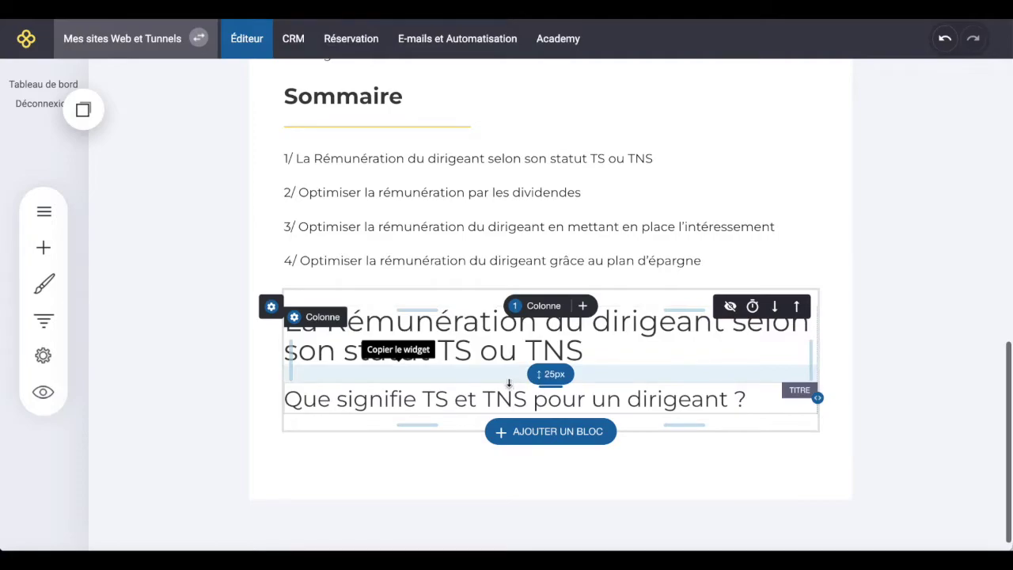
# Add a size 18 text widget below the subheading with the "Comment un dirigeant peut être travailleur salarié ?" passage, keeping that question line bold.
pyautogui.click(43, 247)
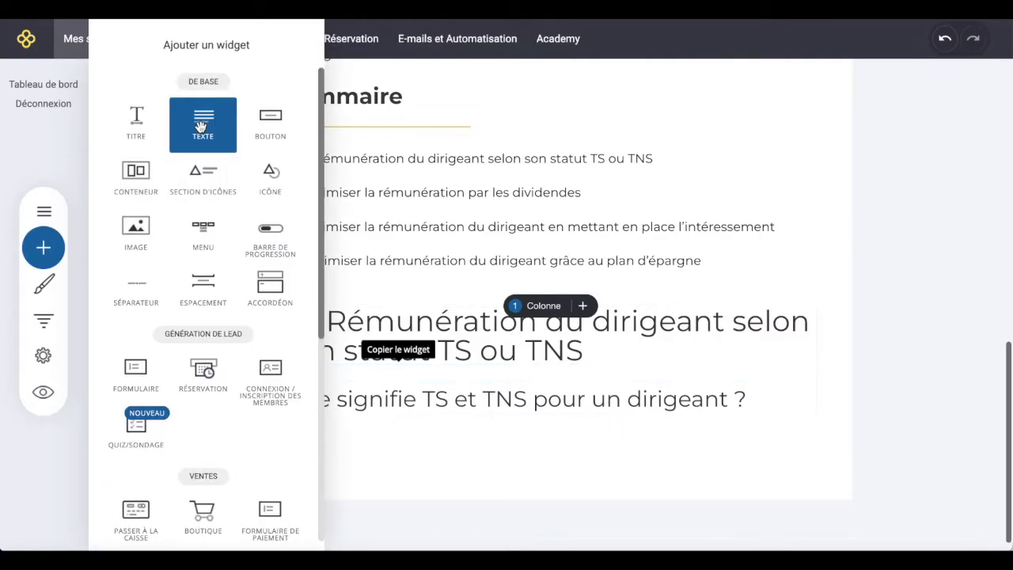
pyautogui.moveTo(201, 127); pyautogui.dragTo(419, 406)
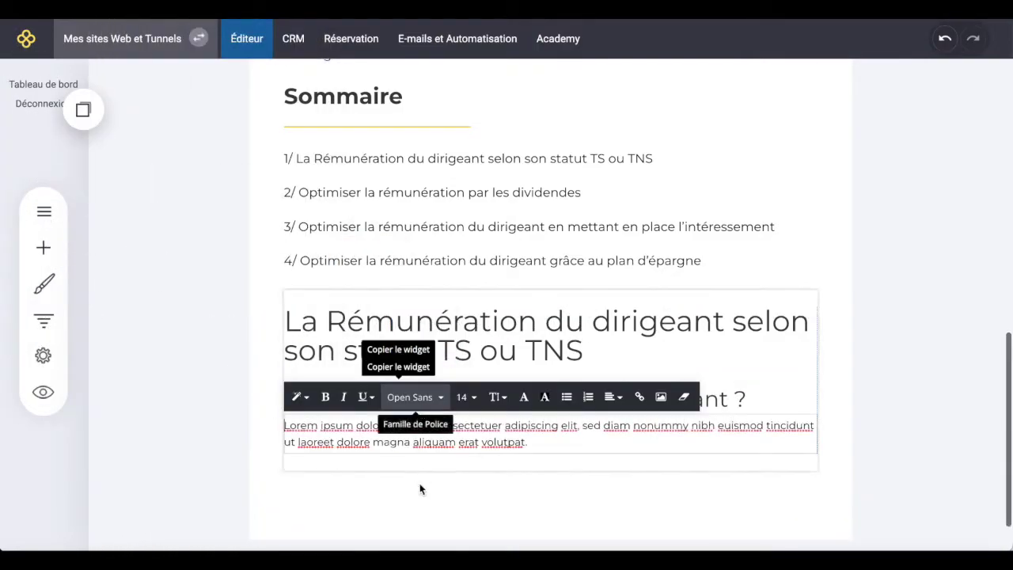
pyautogui.press('super+a')
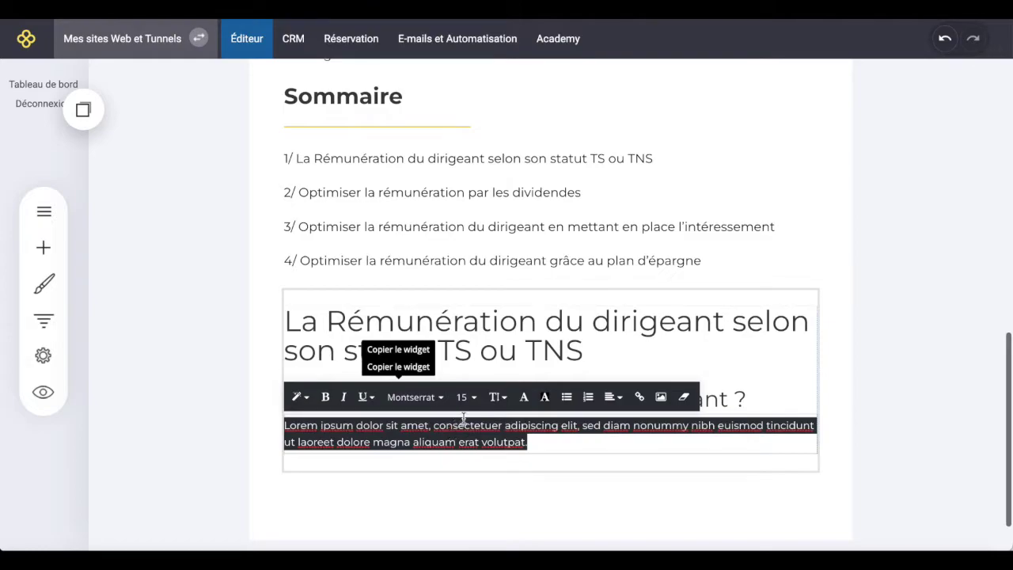
pyautogui.press('super+v')
pyautogui.scroll(-5, 406, 481)
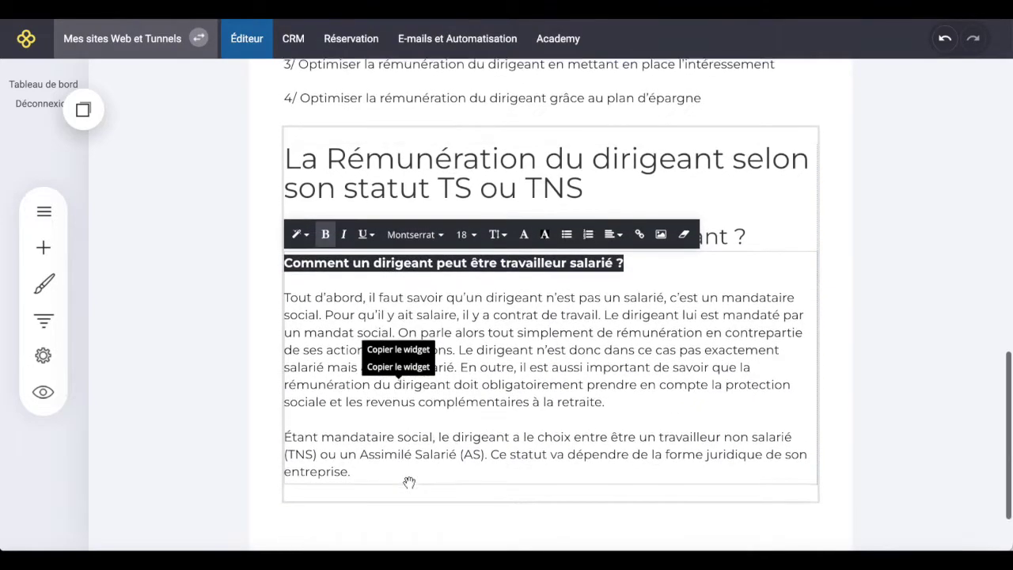
pyautogui.click(455, 261)
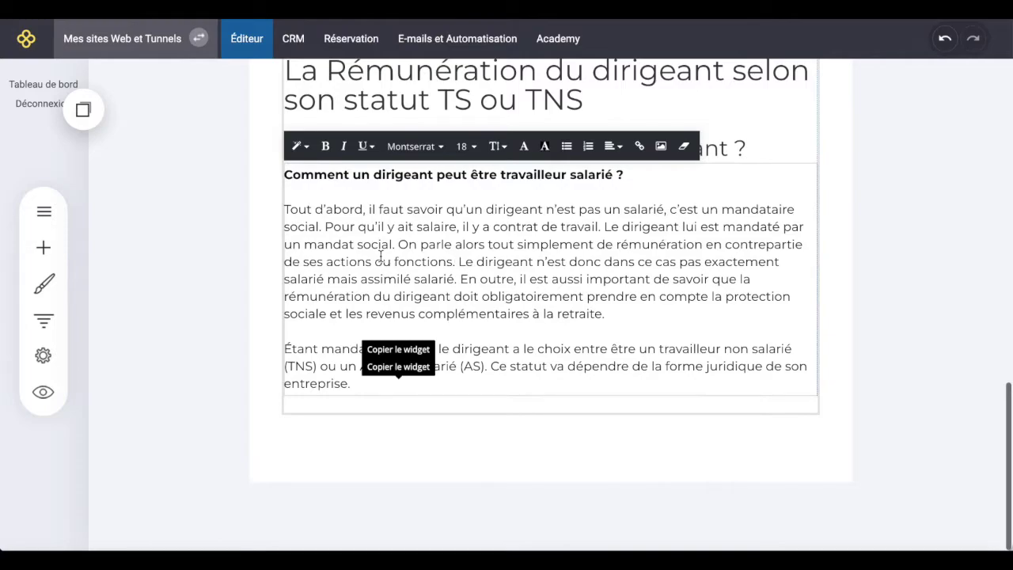
# Set the line height of the body paragraphs below the bold question to 1.2.
pyautogui.moveTo(351, 384); pyautogui.dragTo(289, 208)
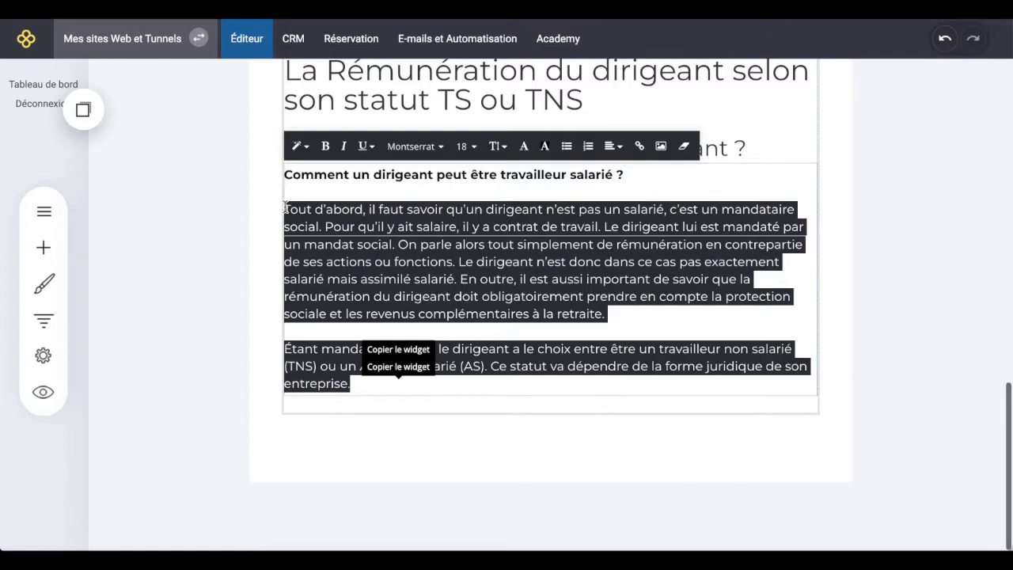
pyautogui.click(497, 146)
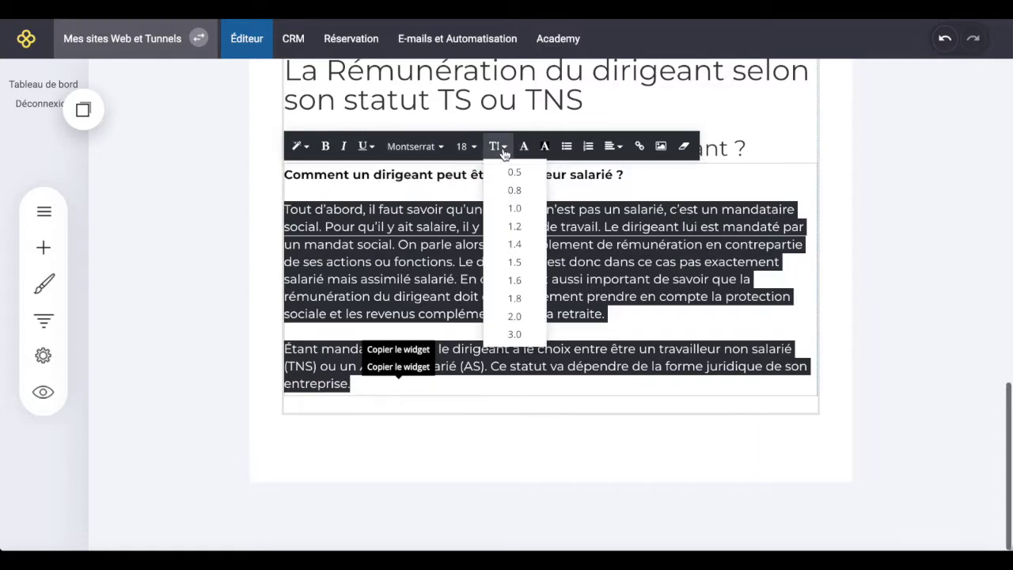
pyautogui.click(514, 227)
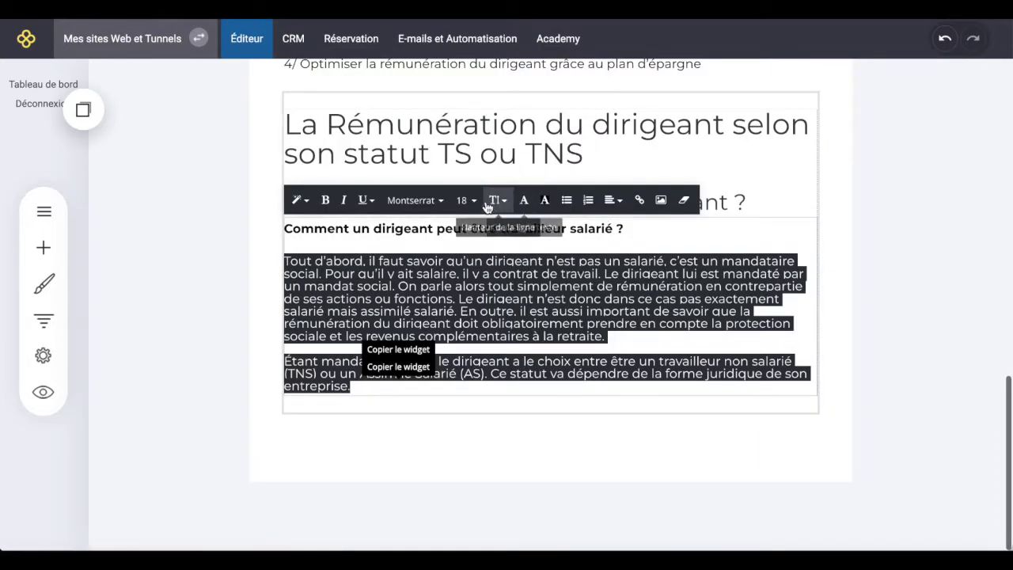
pyautogui.click(491, 203)
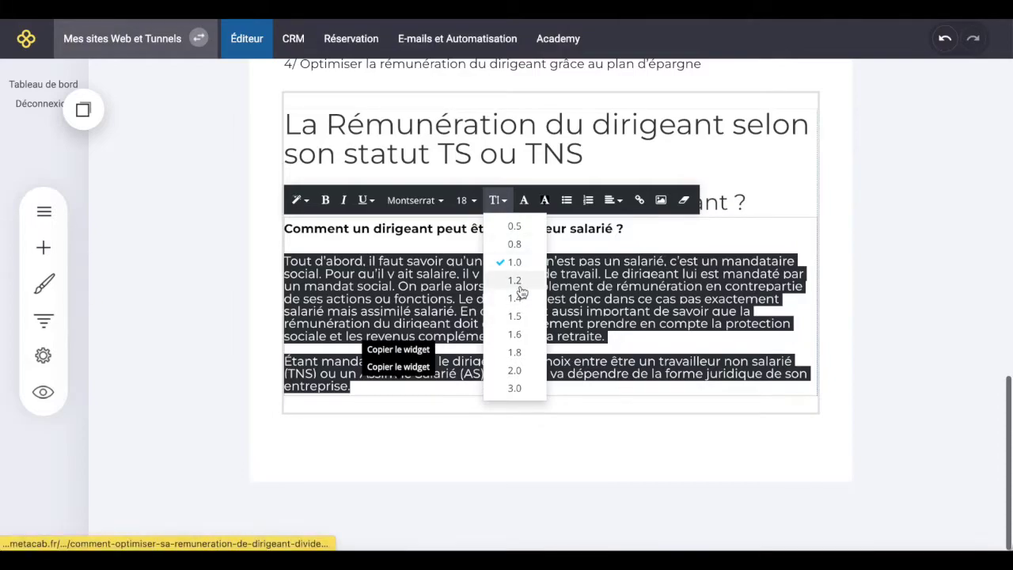
pyautogui.click(519, 289)
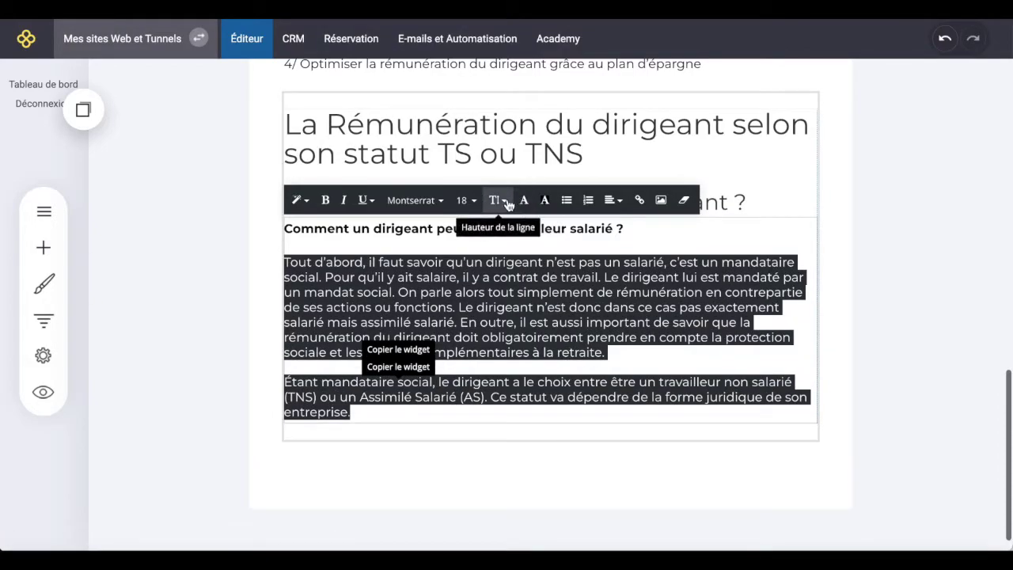
# Split the first body paragraph before "En outre", leaving a blank line between the two parts.
pyautogui.click(496, 350)
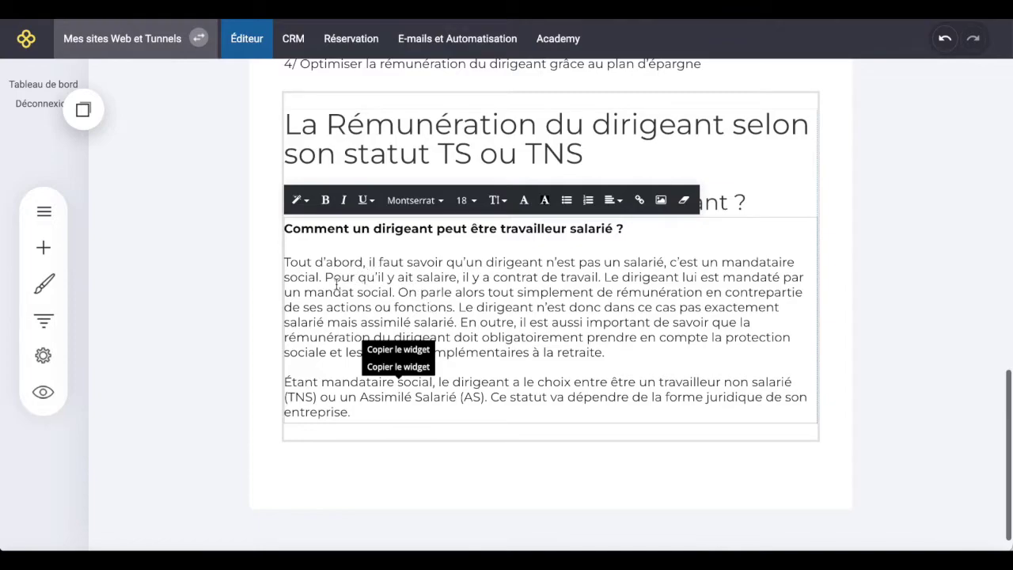
pyautogui.press('Return')
pyautogui.press('Return')
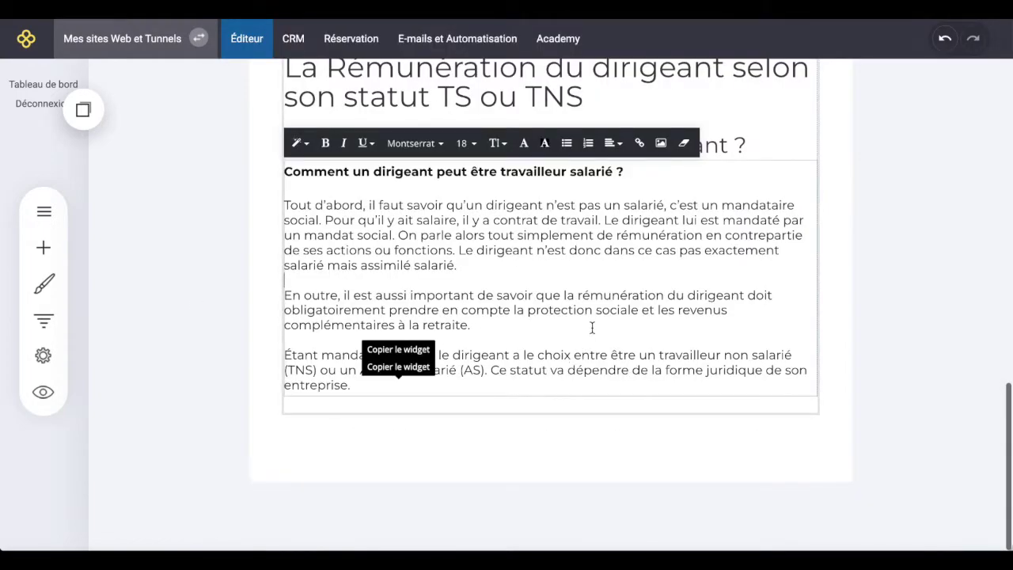
# Review the text and spacing of the TS and TNS sections down to the end of the article.
pyautogui.scroll(3, 591, 327)
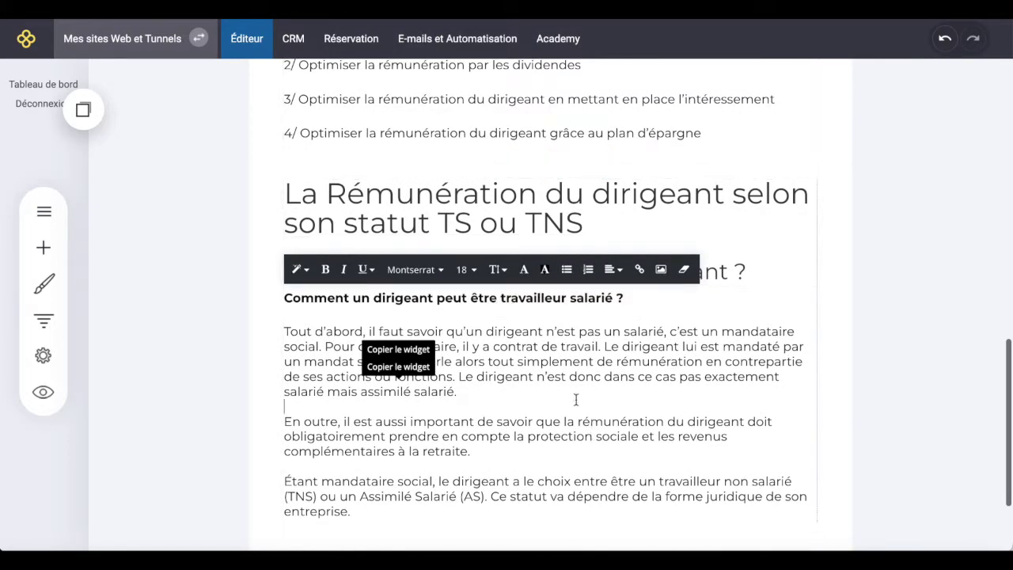
pyautogui.scroll(-3, 654, 403)
pyautogui.scroll(2, 654, 404)
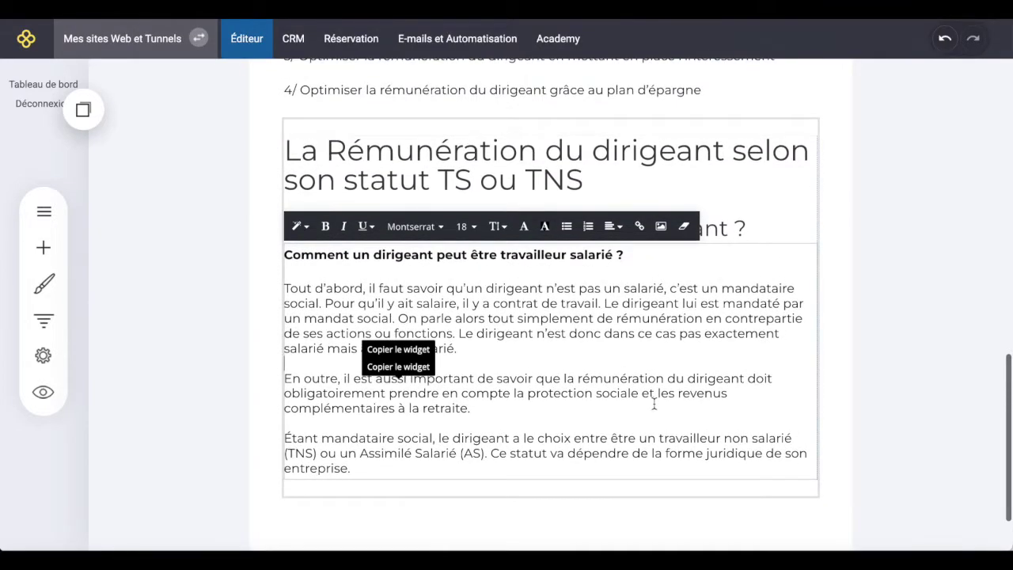
pyautogui.scroll(-5, 654, 403)
pyautogui.scroll(3, 380, 403)
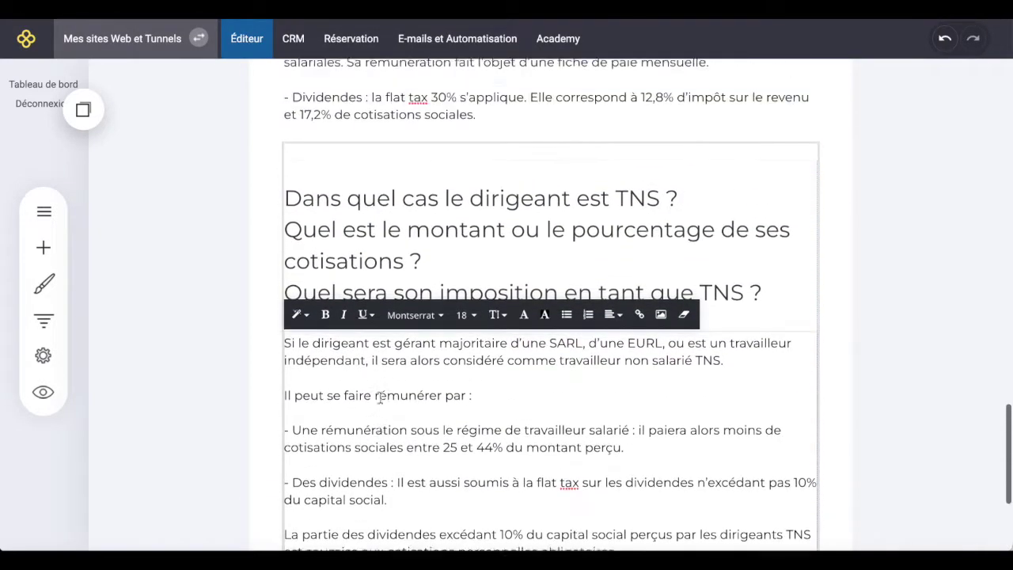
pyautogui.scroll(-3, 381, 400)
pyautogui.scroll(3, 380, 398)
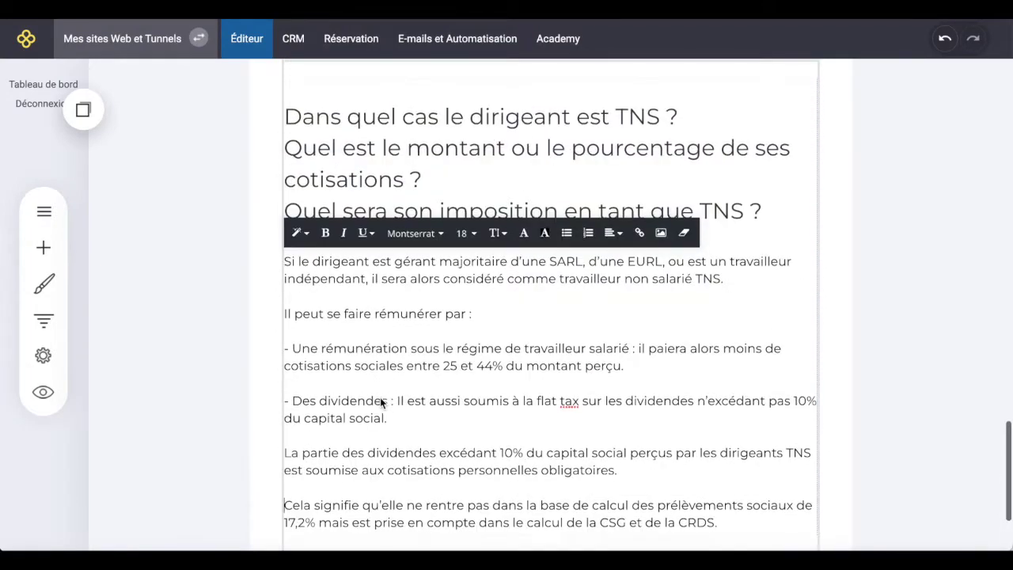
# Duplicate the "Dans quel cas le dirigeant est TNS ?" block and place the copy directly below the original.
pyautogui.click(322, 130)
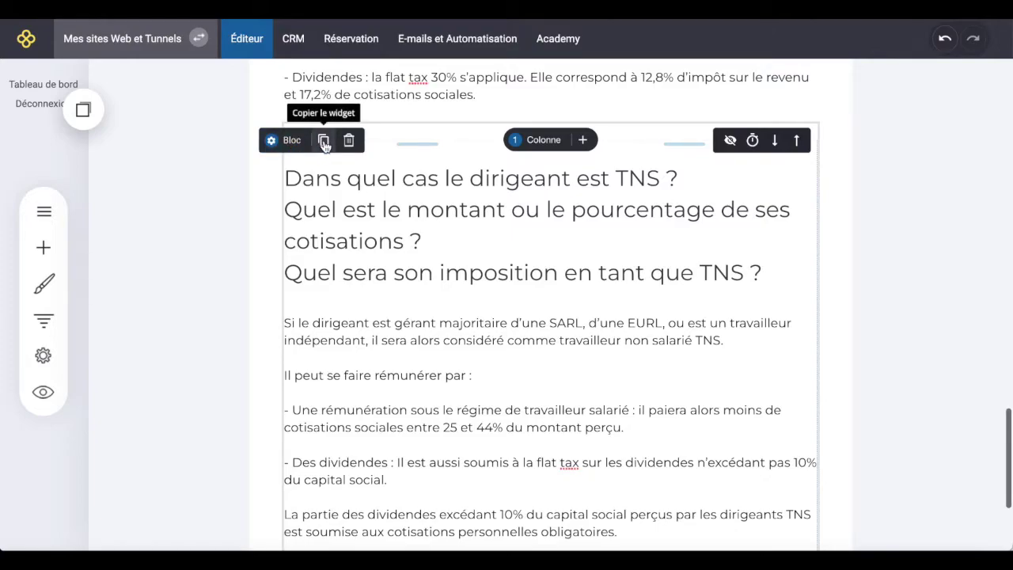
pyautogui.scroll(-5, 407, 290)
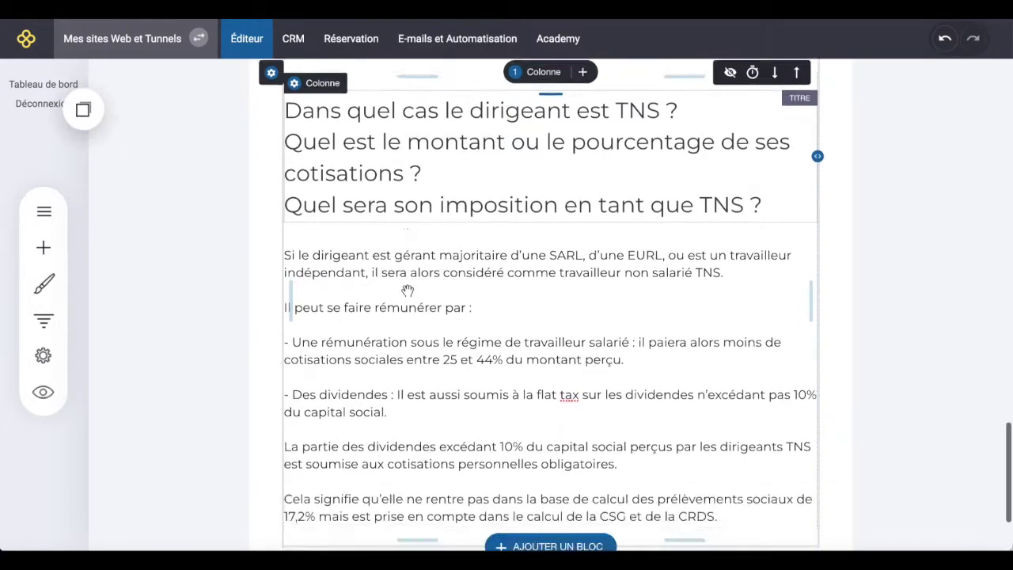
pyautogui.click(84, 115)
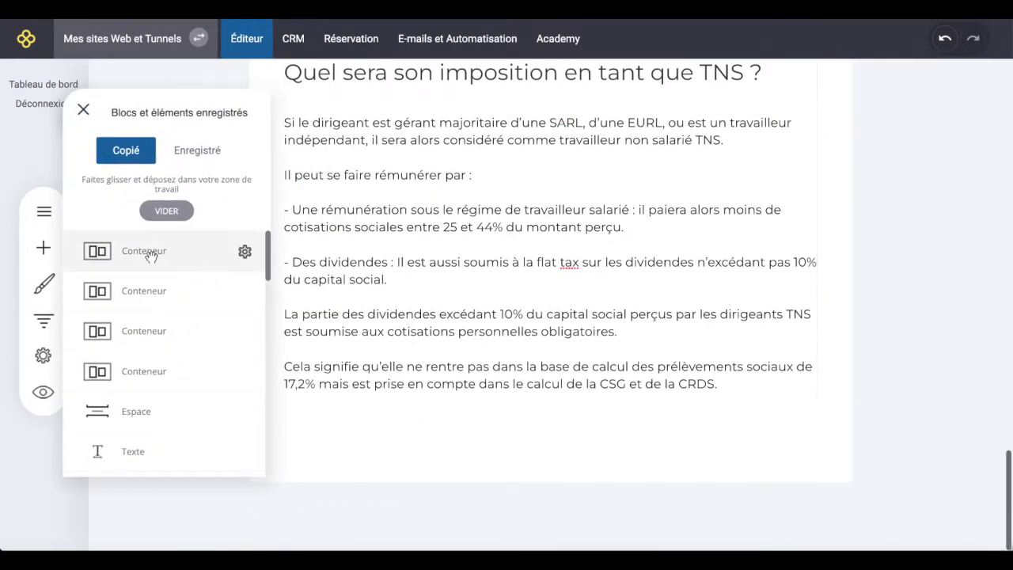
pyautogui.moveTo(151, 258); pyautogui.dragTo(399, 405)
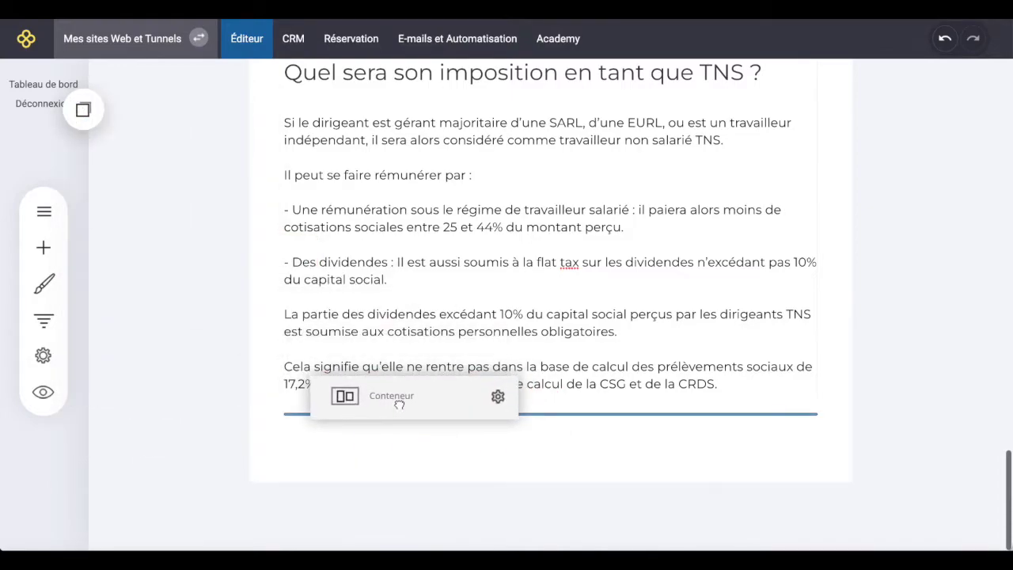
pyautogui.moveTo(400, 405); pyautogui.dragTo(398, 402)
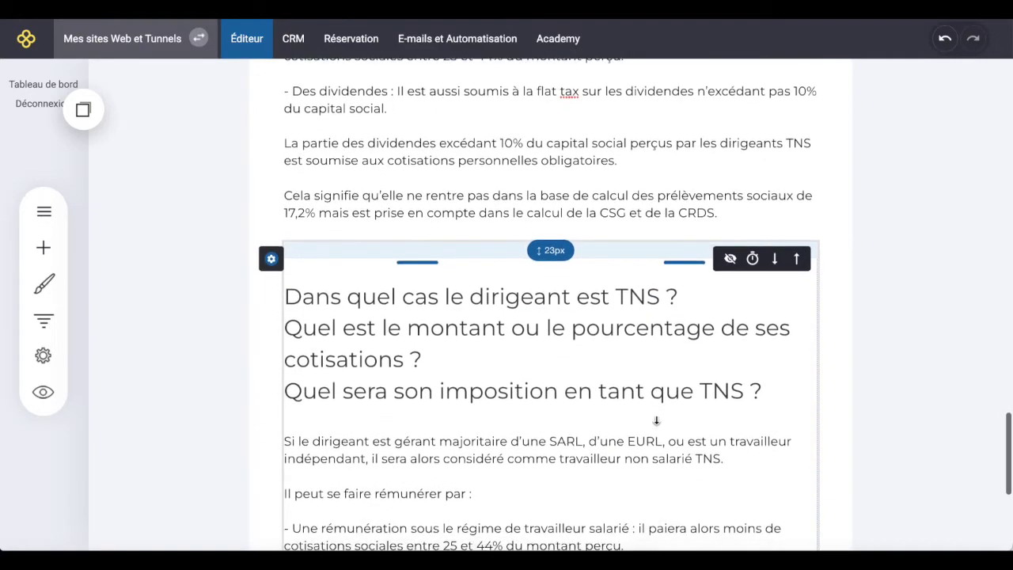
pyautogui.scroll(-2, 656, 420)
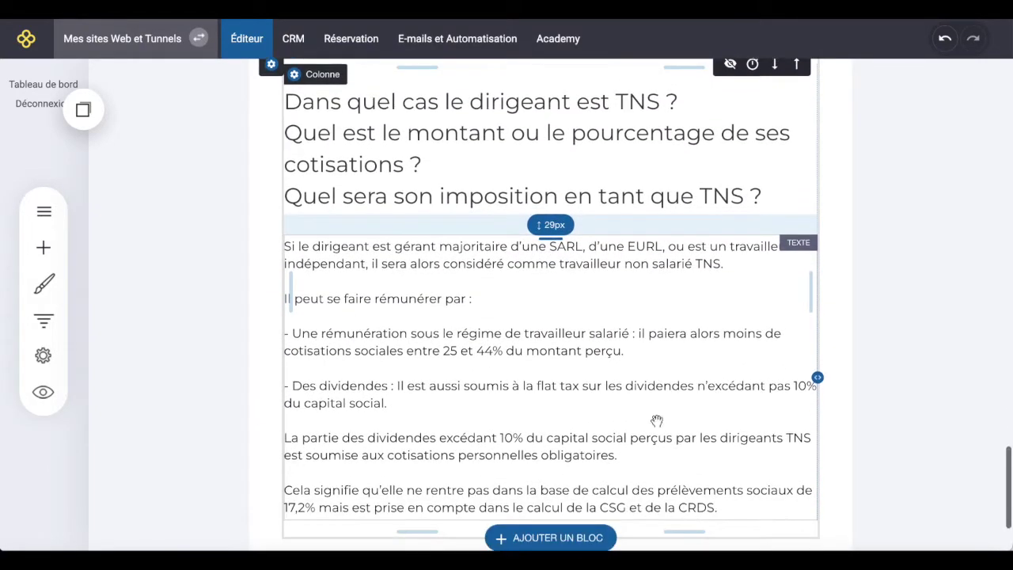
pyautogui.scroll(2, 400, 312)
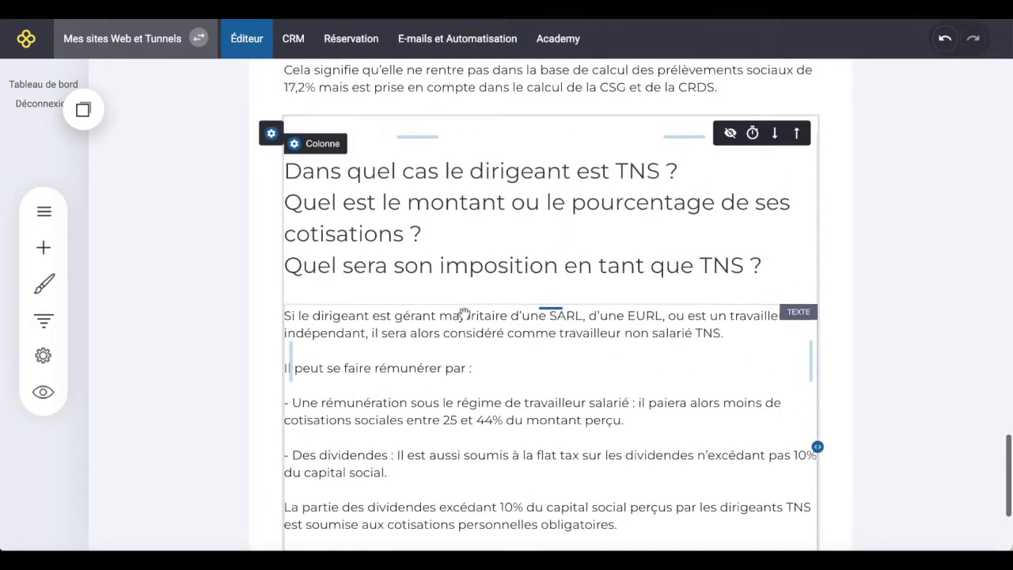
# Replace the duplicated block's title with "Comment choisir entre dividendes et rémunération ?" and its text with the passage beginning "Quel que ce soit le statut du dirigeant".
pyautogui.click(424, 201)
pyautogui.click(432, 205)
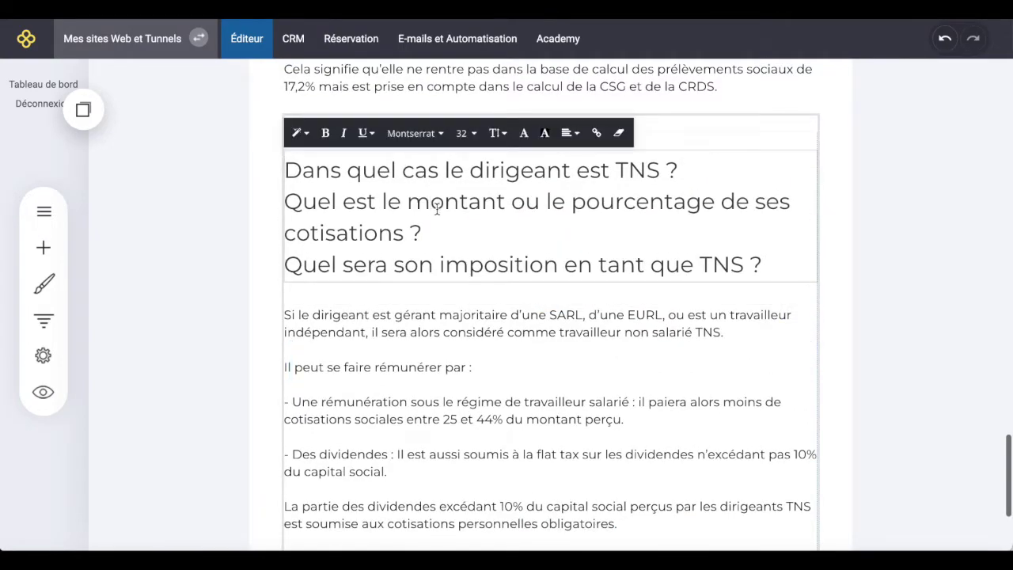
pyautogui.scroll(-1, 380, 383)
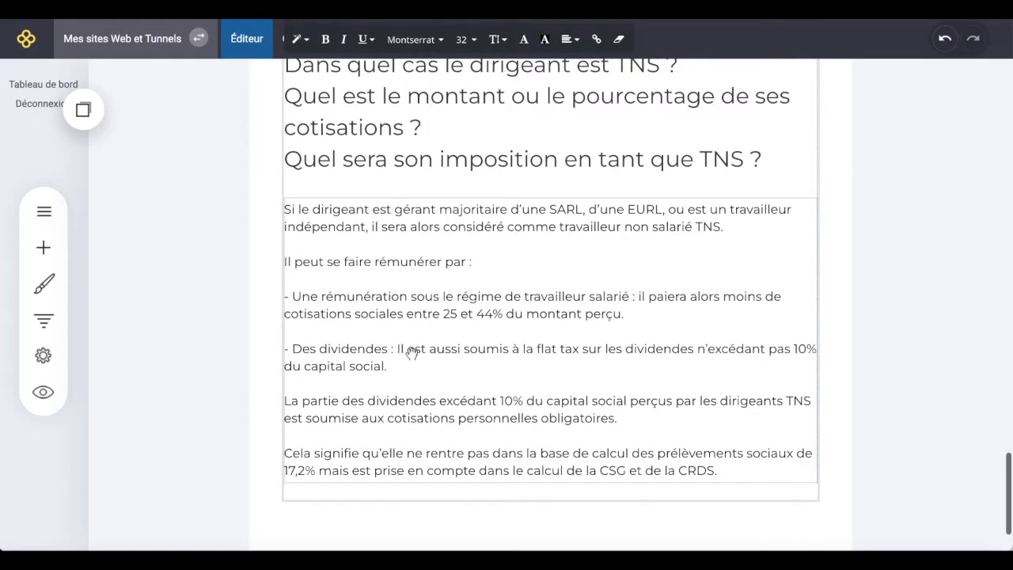
pyautogui.scroll(1, 452, 294)
pyautogui.scroll(1, 455, 295)
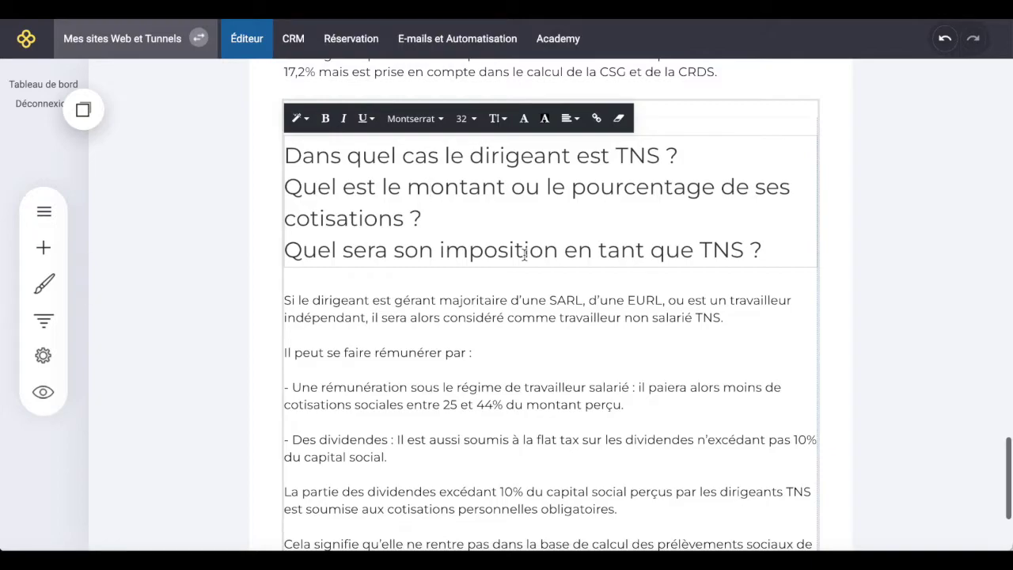
pyautogui.scroll(-1, 524, 253)
pyautogui.scroll(1, 524, 253)
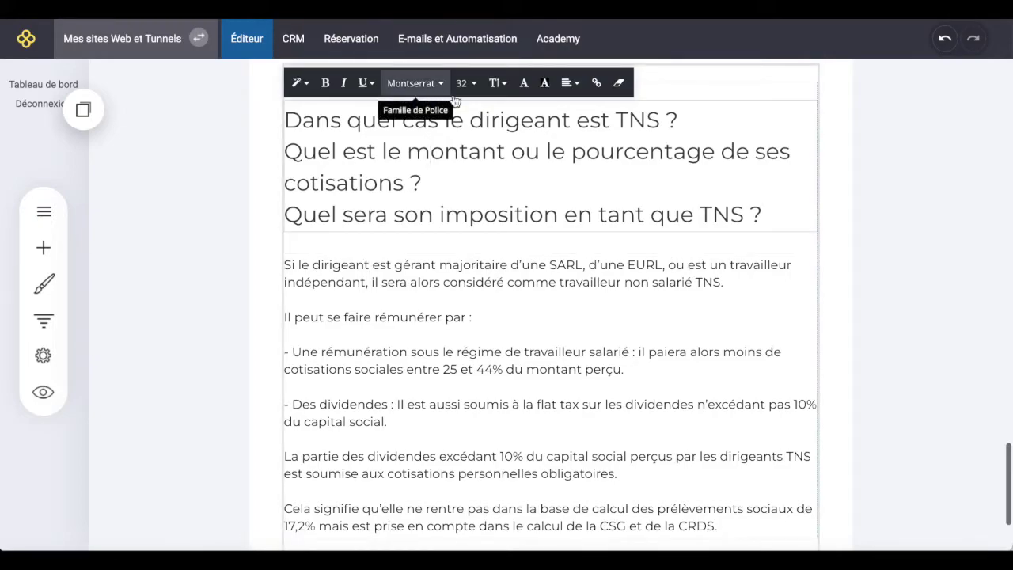
pyautogui.scroll(3, 385, 298)
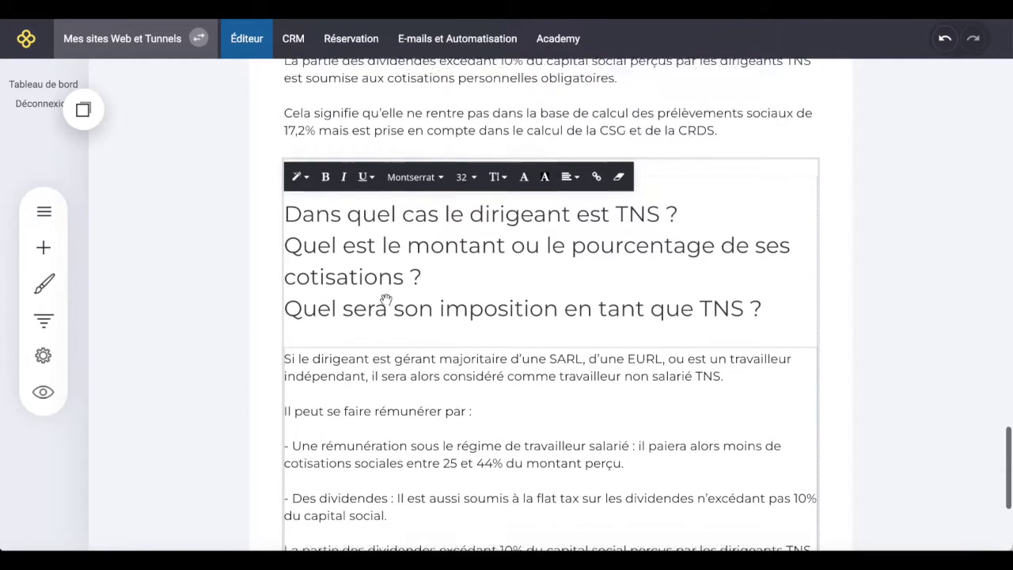
pyautogui.scroll(-3, 385, 297)
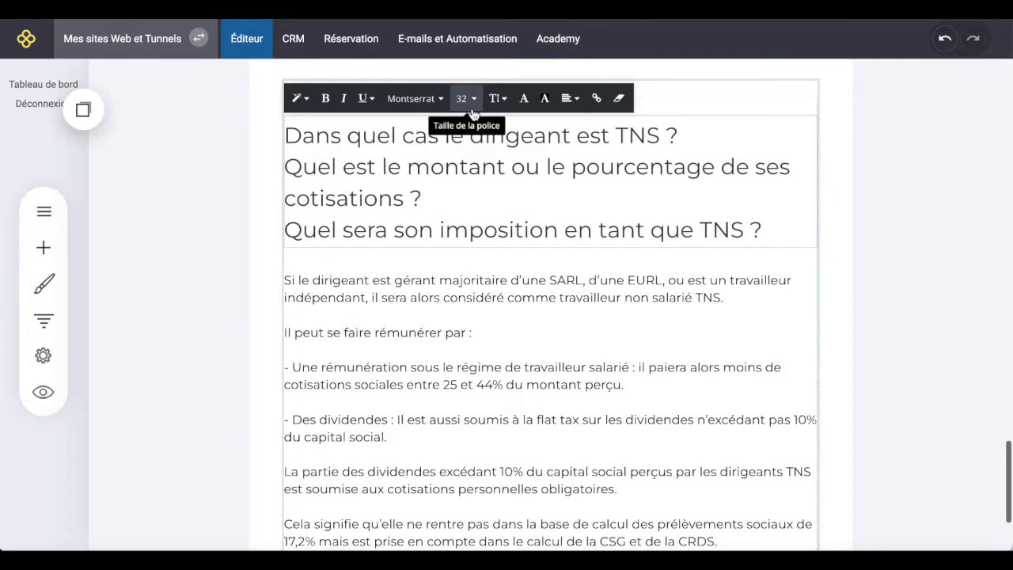
pyautogui.click(471, 363)
pyautogui.scroll(-5, 538, 313)
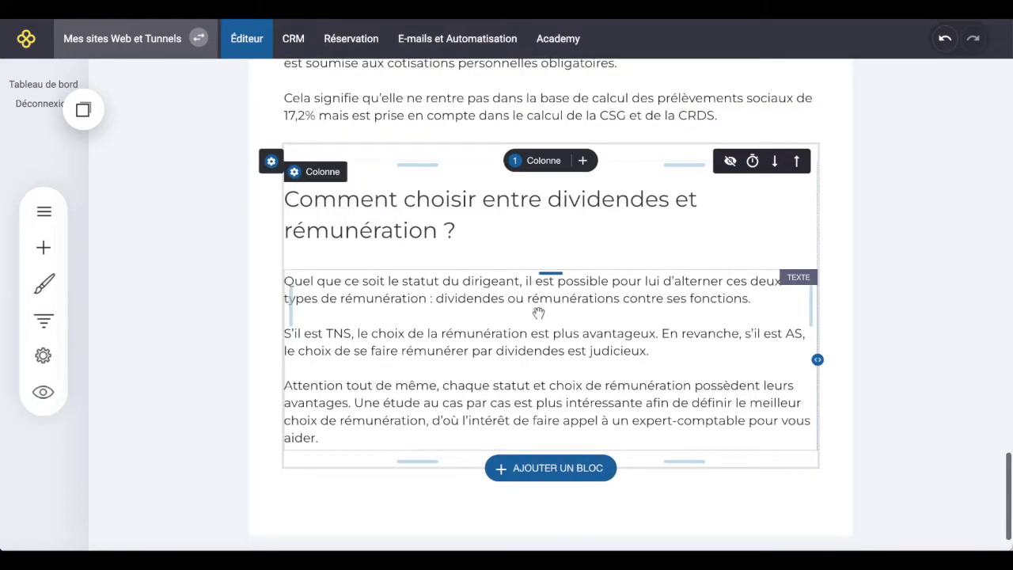
# Review the article from the TS section through to the closing section on dividends and remuneration.
pyautogui.scroll(-1, 538, 313)
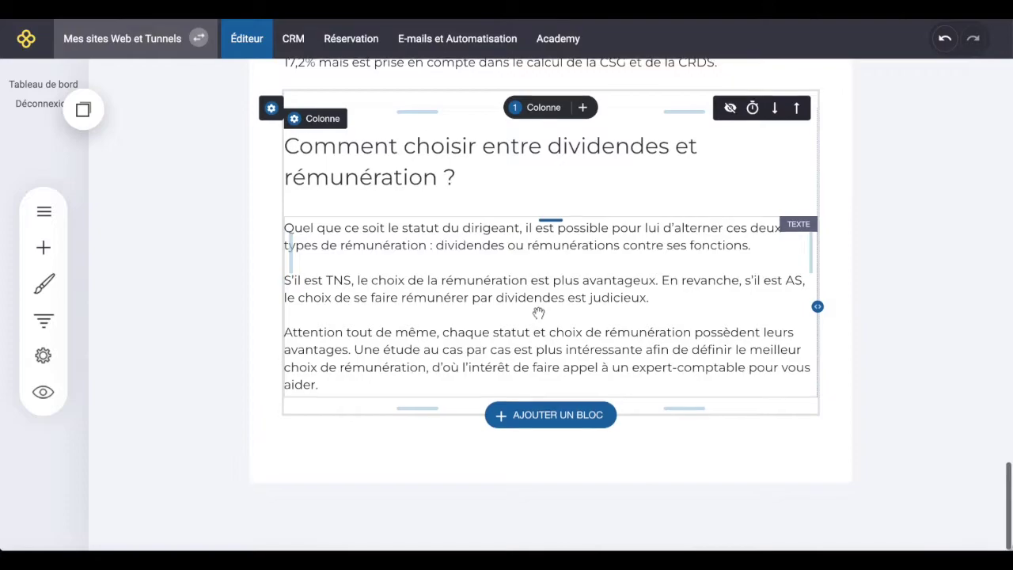
pyautogui.scroll(1, 538, 313)
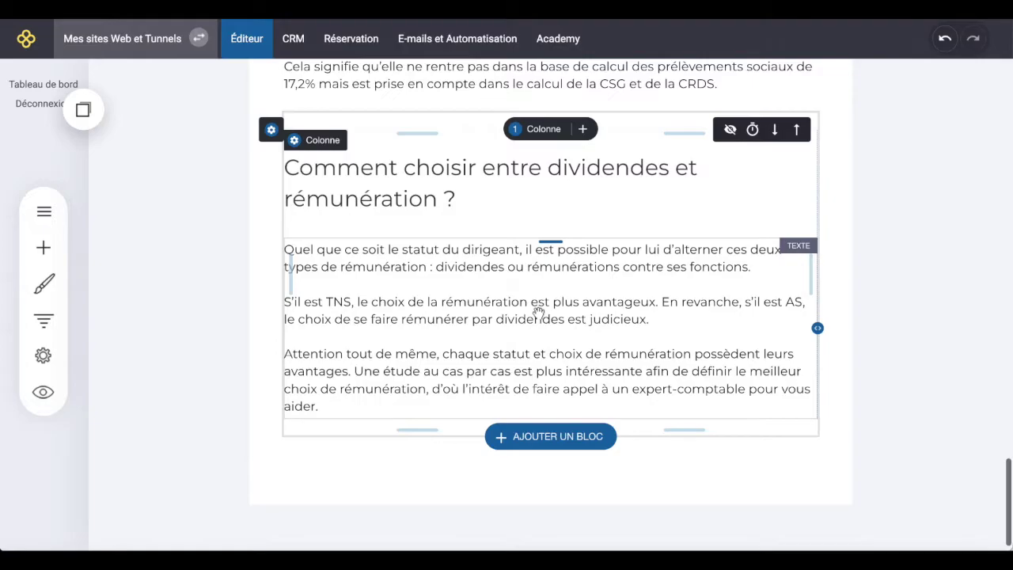
pyautogui.scroll(15, 538, 313)
pyautogui.scroll(-1, 539, 314)
pyautogui.scroll(8, 538, 313)
pyautogui.scroll(-20, 538, 313)
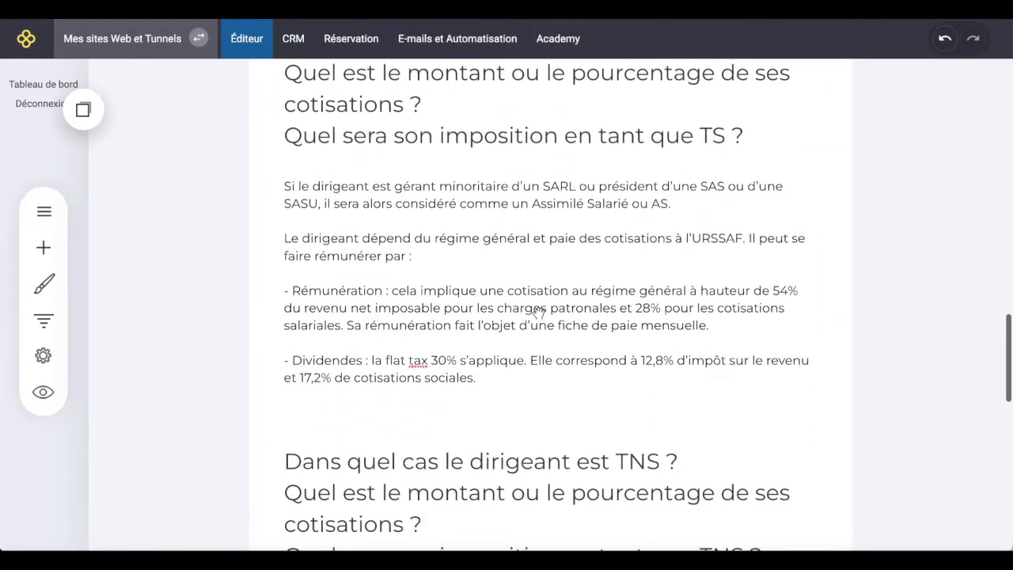
pyautogui.scroll(-6, 539, 313)
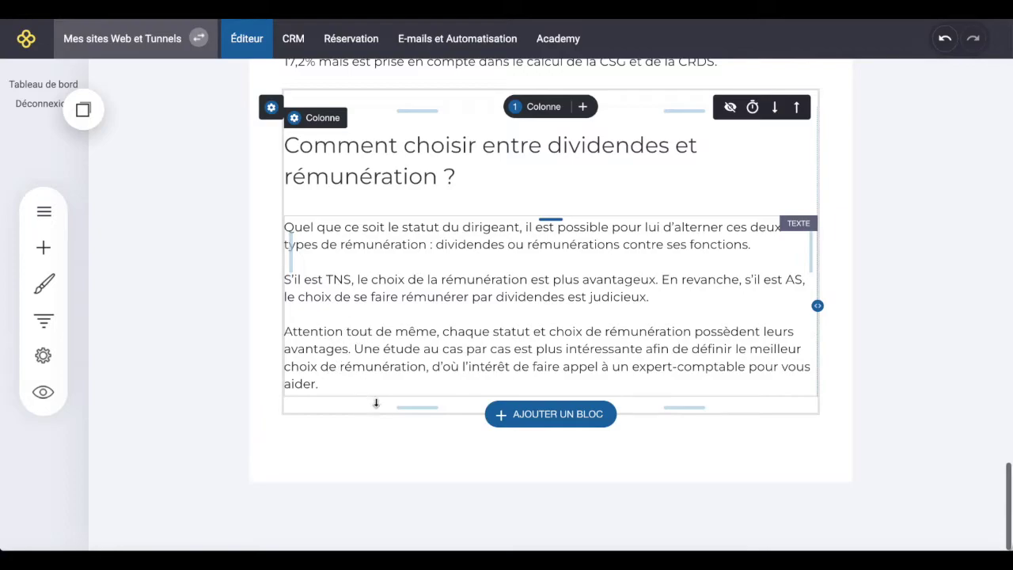
# Browse the "Appel à l'action" block templates, then add an empty block at the end of the article.
pyautogui.click(551, 421)
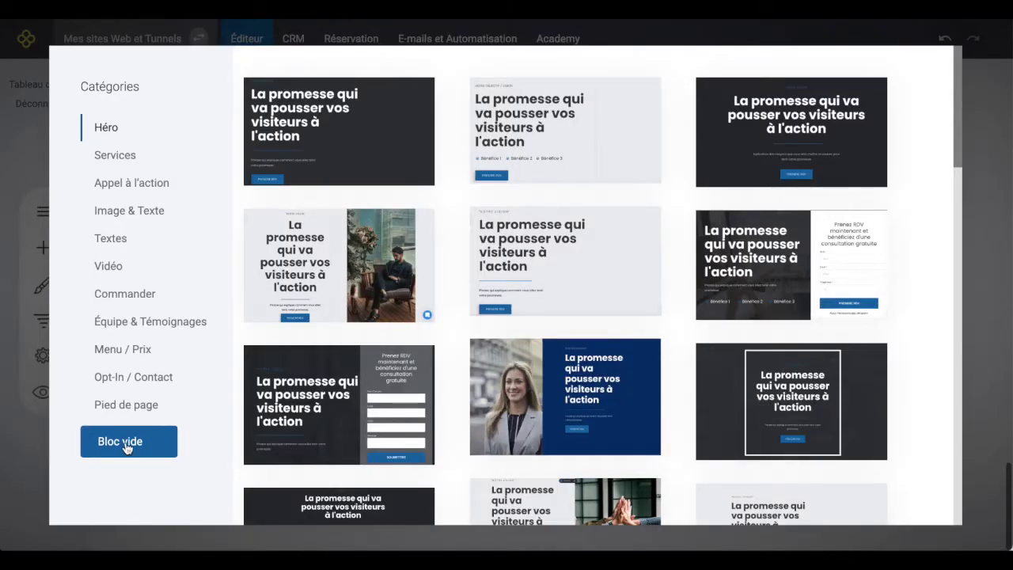
pyautogui.scroll(-3, 110, 277)
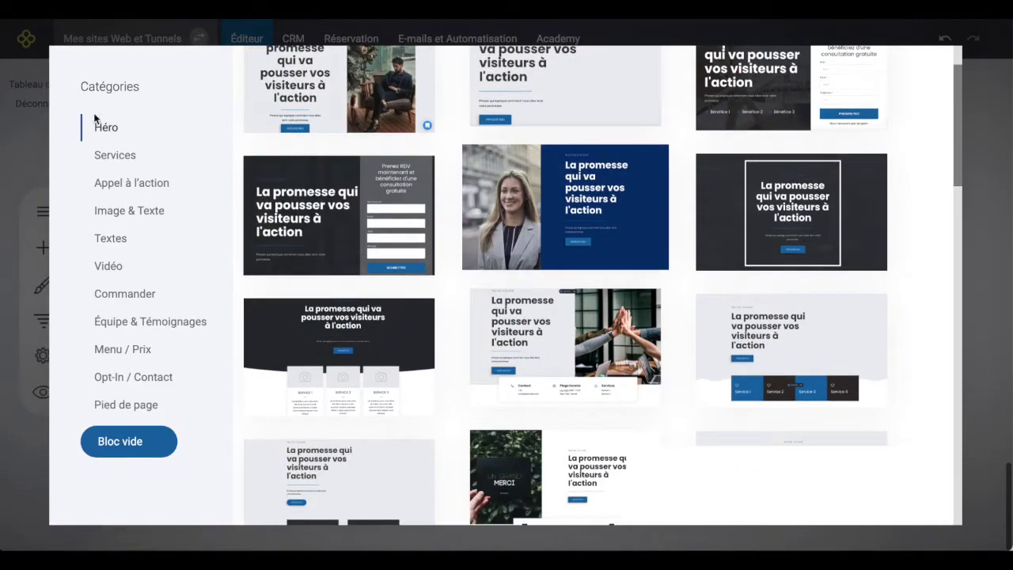
pyautogui.click(124, 188)
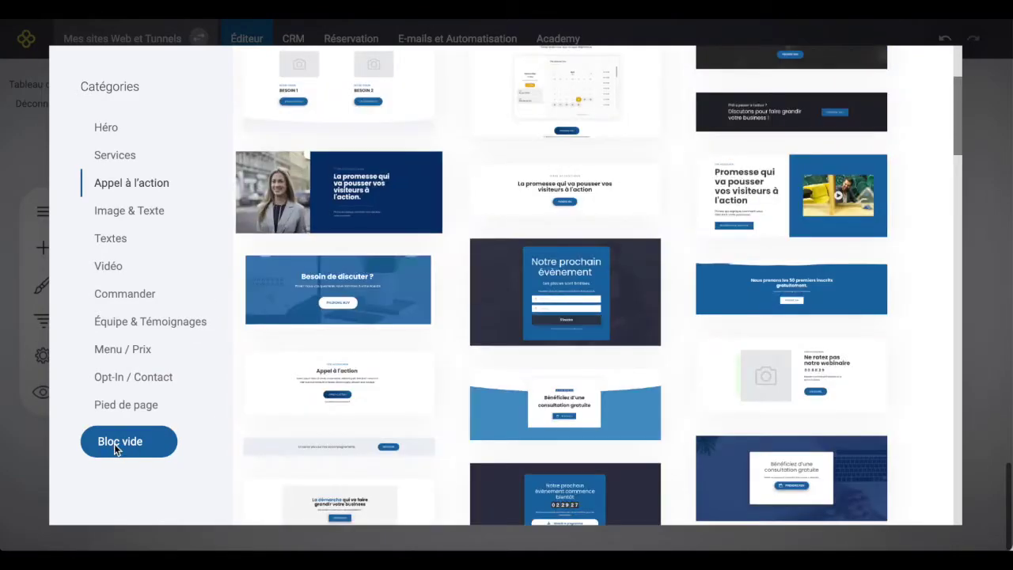
pyautogui.click(116, 447)
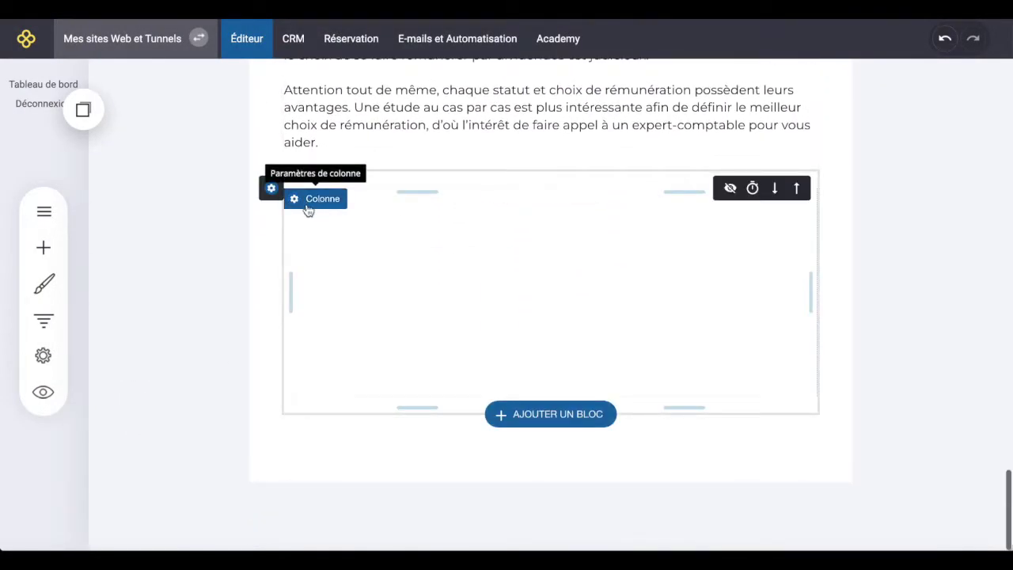
# Set the empty block's background to the grey global colour and reduce its opacity.
pyautogui.moveTo(276, 195)
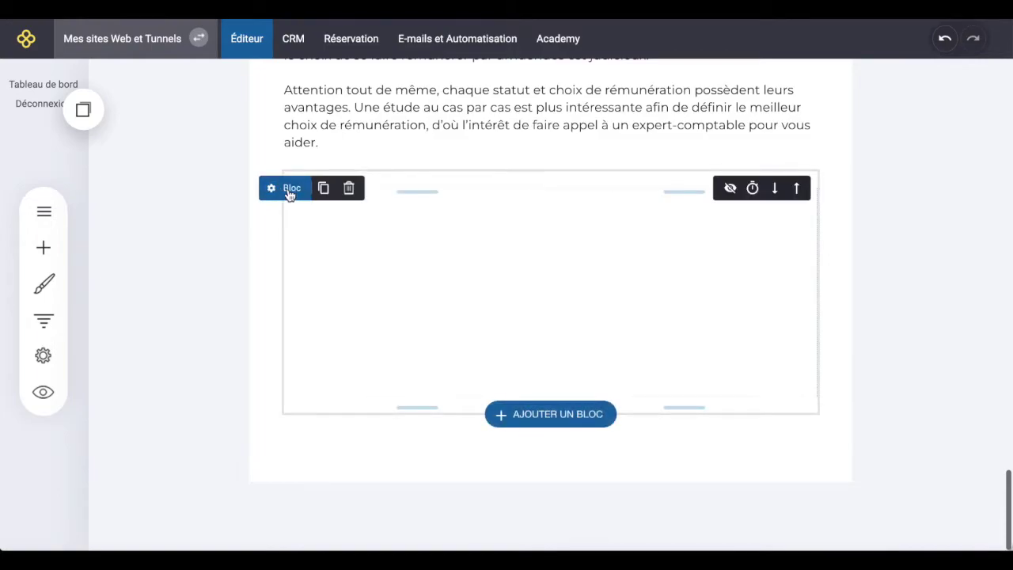
pyautogui.click(290, 191)
pyautogui.click(359, 233)
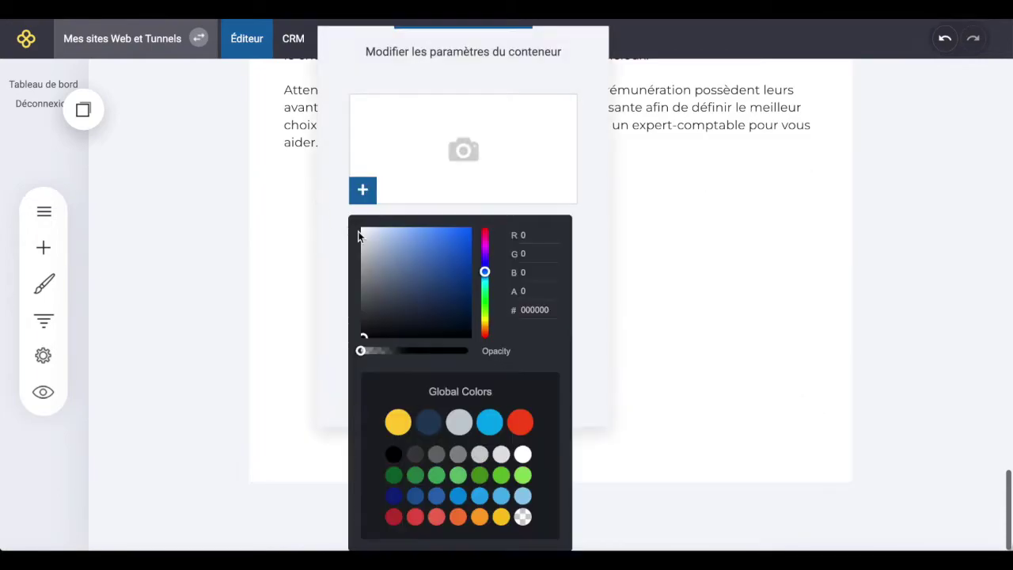
pyautogui.doubleClick(523, 309)
pyautogui.press('BackSpace')
pyautogui.press('Return')
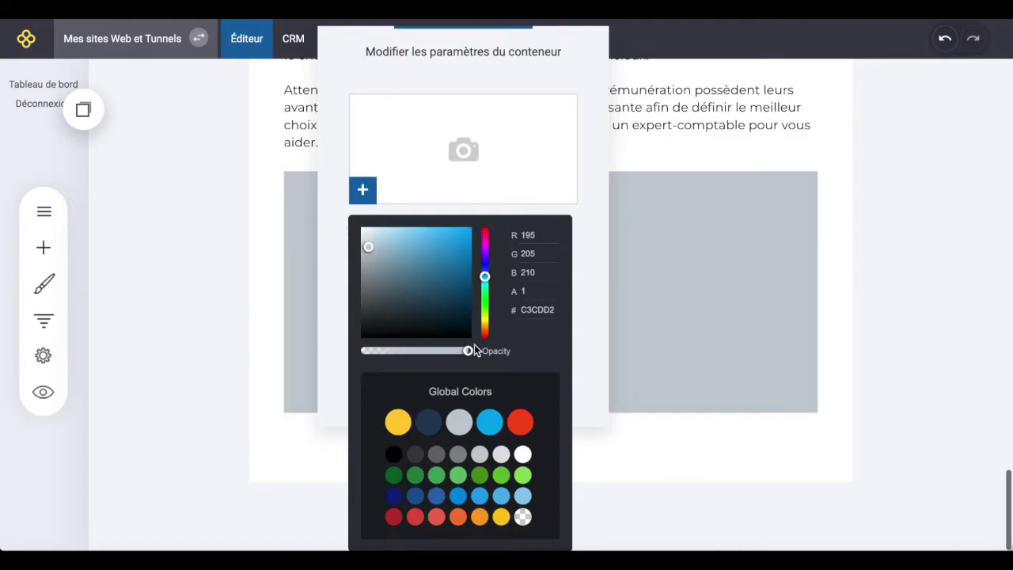
pyautogui.moveTo(470, 356); pyautogui.dragTo(468, 356)
pyautogui.click(460, 429)
pyautogui.moveTo(468, 354); pyautogui.dragTo(459, 355)
pyautogui.click(330, 202)
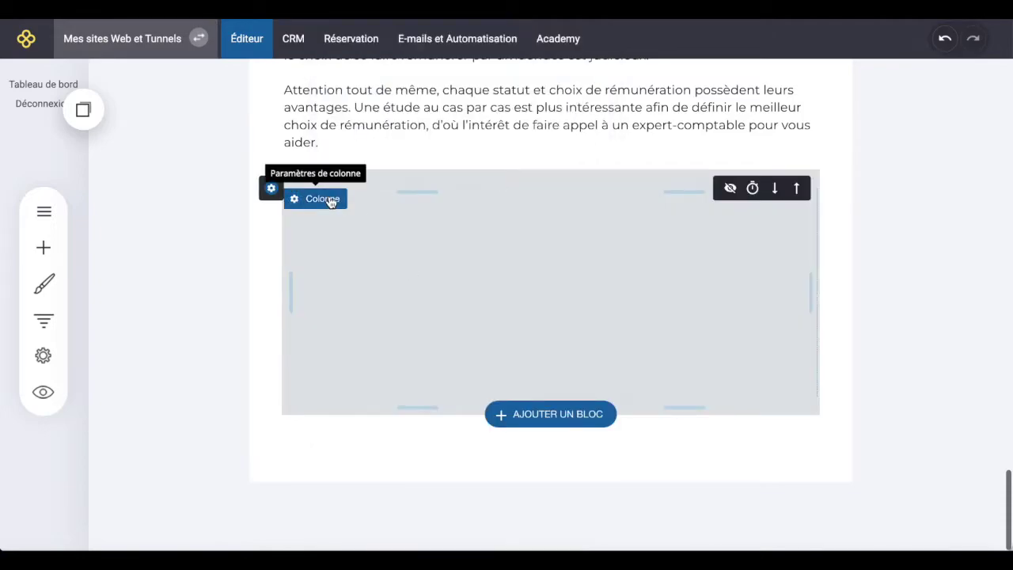
# Divide the grey block into two columns and place an image widget in the right-hand column.
pyautogui.click(331, 202)
pyautogui.click(333, 243)
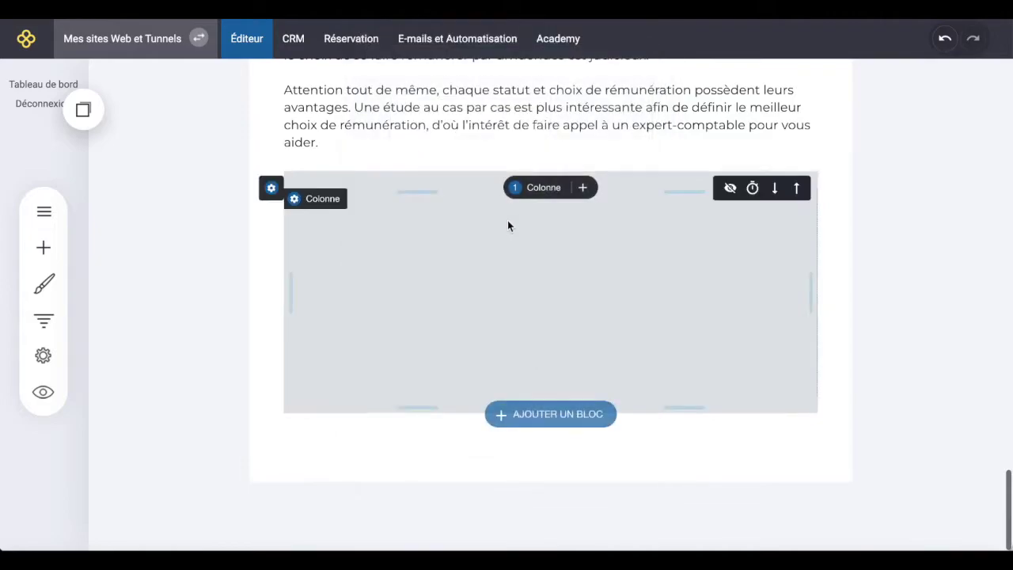
pyautogui.click(538, 194)
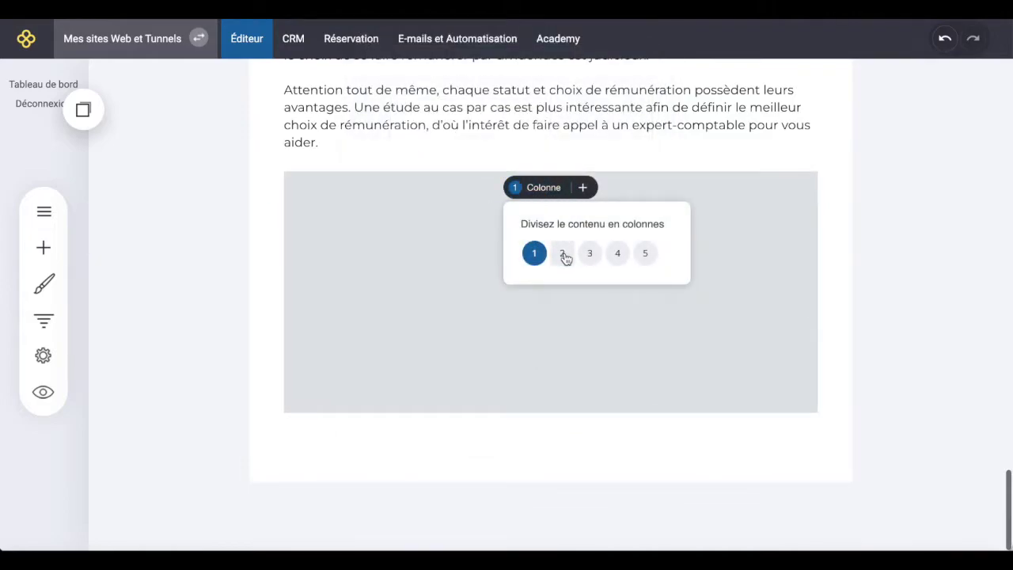
pyautogui.click(561, 252)
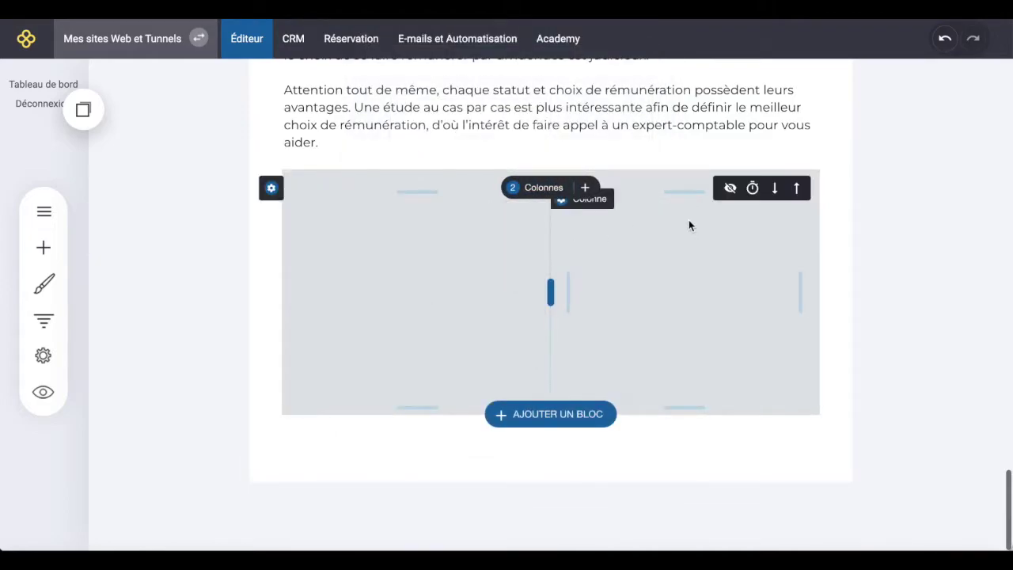
pyautogui.click(44, 248)
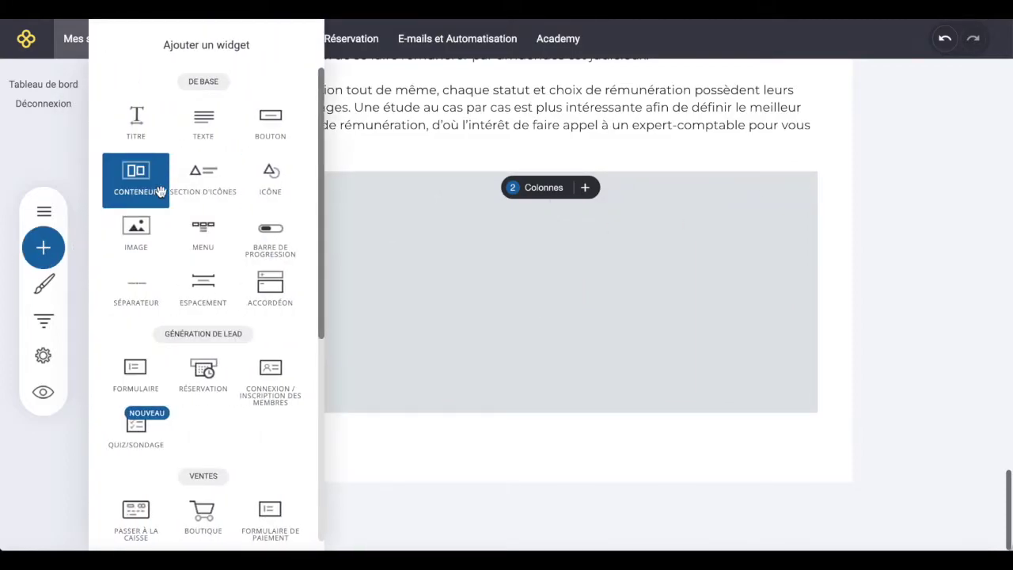
pyautogui.moveTo(136, 231); pyautogui.dragTo(668, 214)
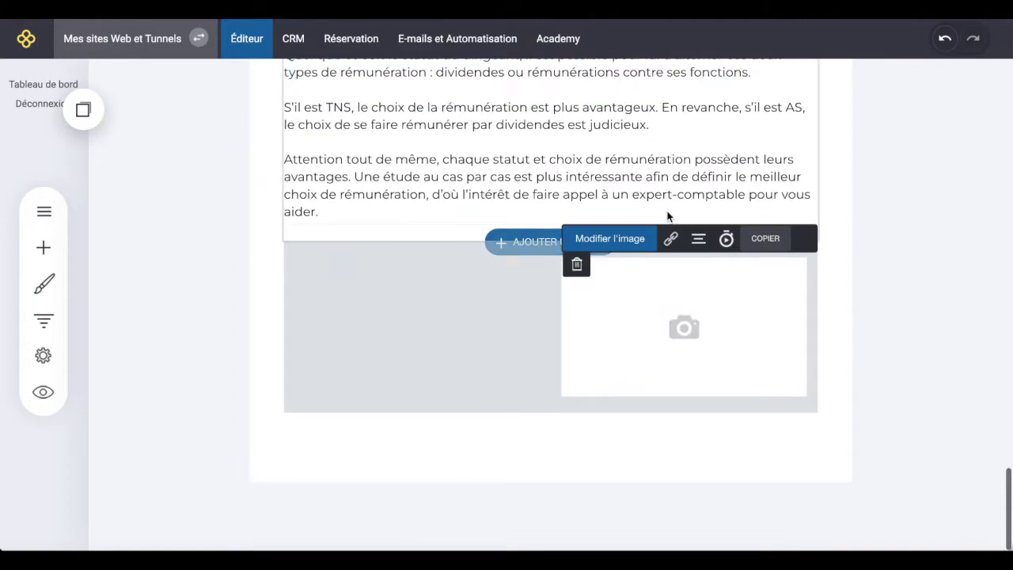
# Fill the image widget with the portrait on a yellow arch background from the file manager's Images folder.
pyautogui.click(637, 235)
pyautogui.click(457, 220)
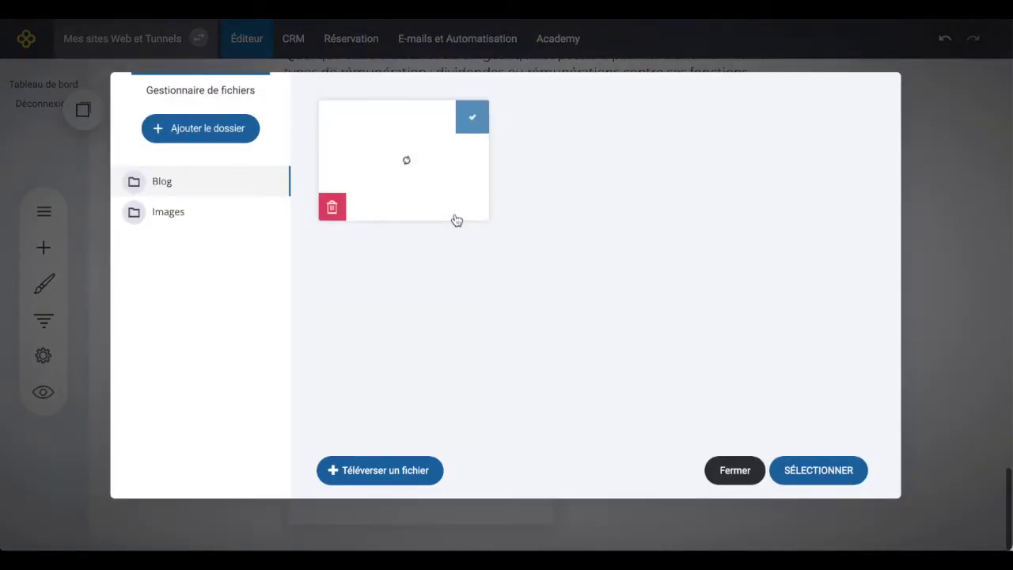
pyautogui.click(192, 217)
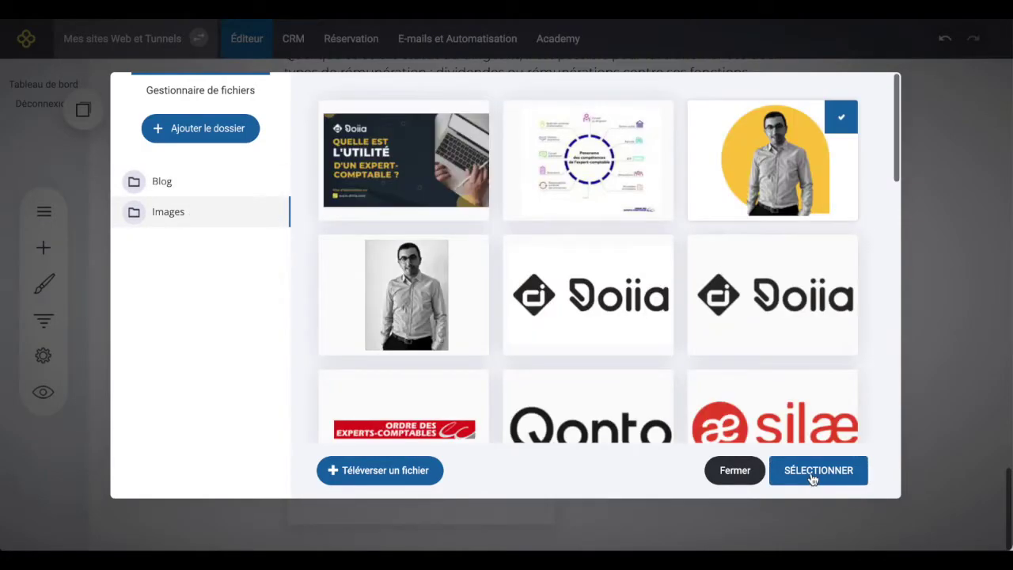
pyautogui.click(815, 478)
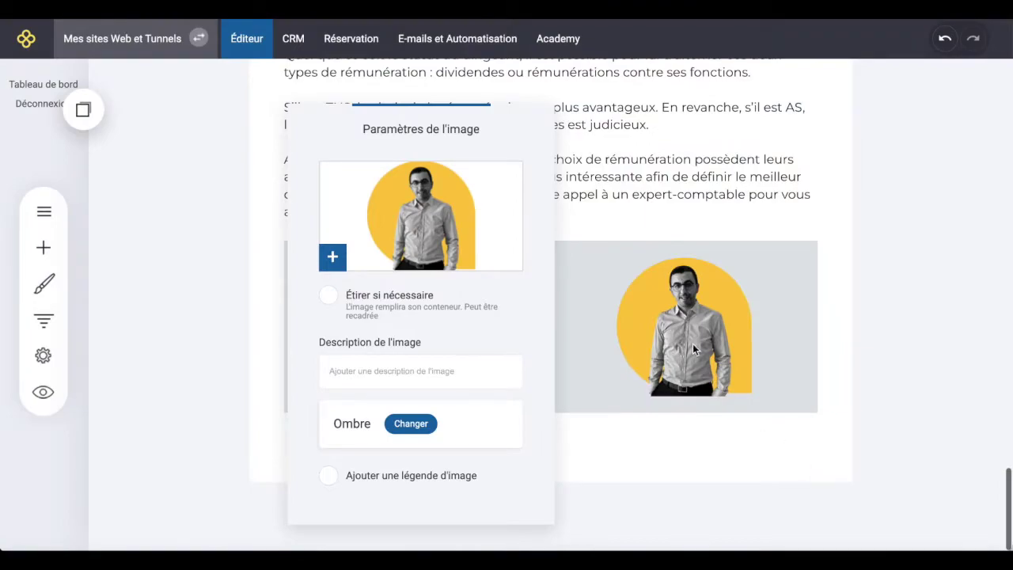
pyautogui.click(693, 343)
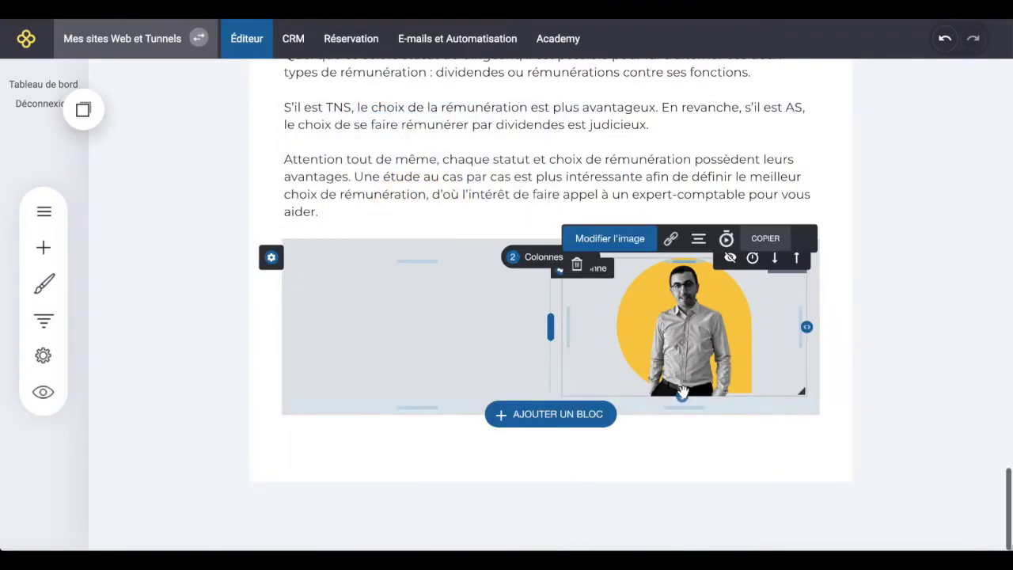
# Enlarge the portrait to about 354 × 301 px and add text beneath it giving the expert's full name and "Expert-comptable et Commissaire-aux-comptes".
pyautogui.moveTo(682, 393); pyautogui.dragTo(678, 463)
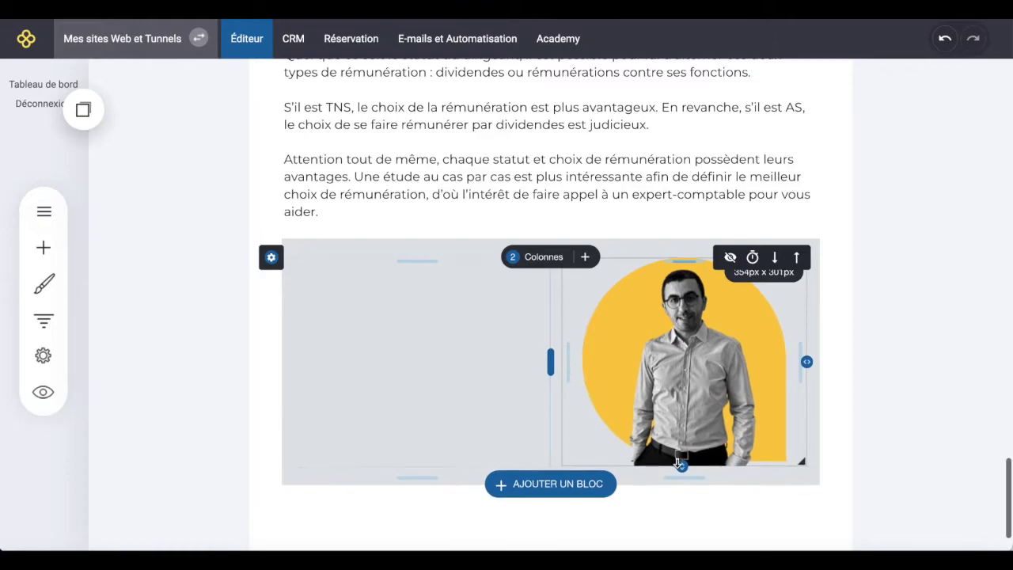
pyautogui.click(44, 248)
pyautogui.moveTo(204, 123); pyautogui.dragTo(645, 440)
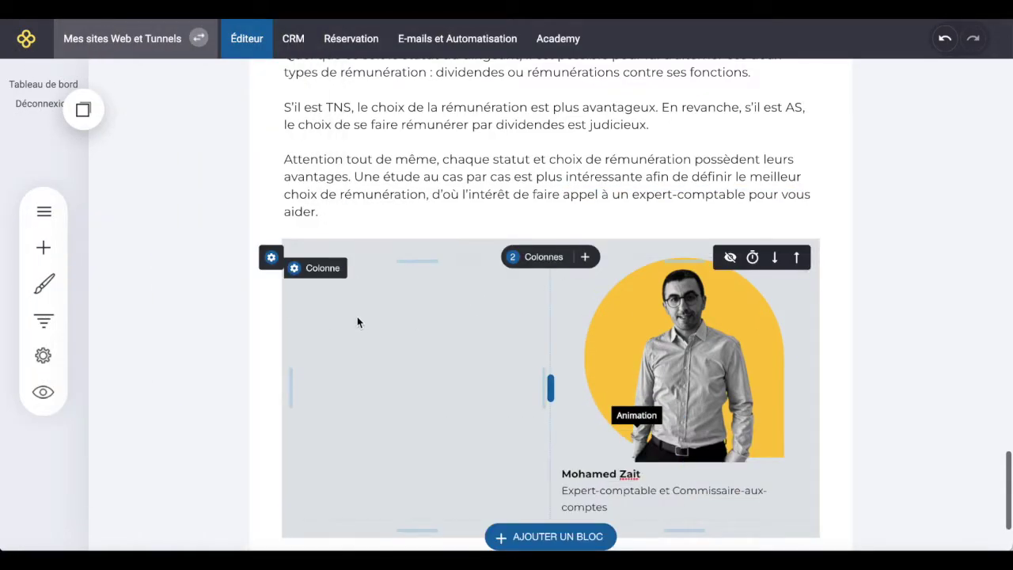
# Add the title "Vous vous posez des questions sur votre rémunération de dirigeant ?" to the empty column and increase the column's left padding.
pyautogui.click(45, 248)
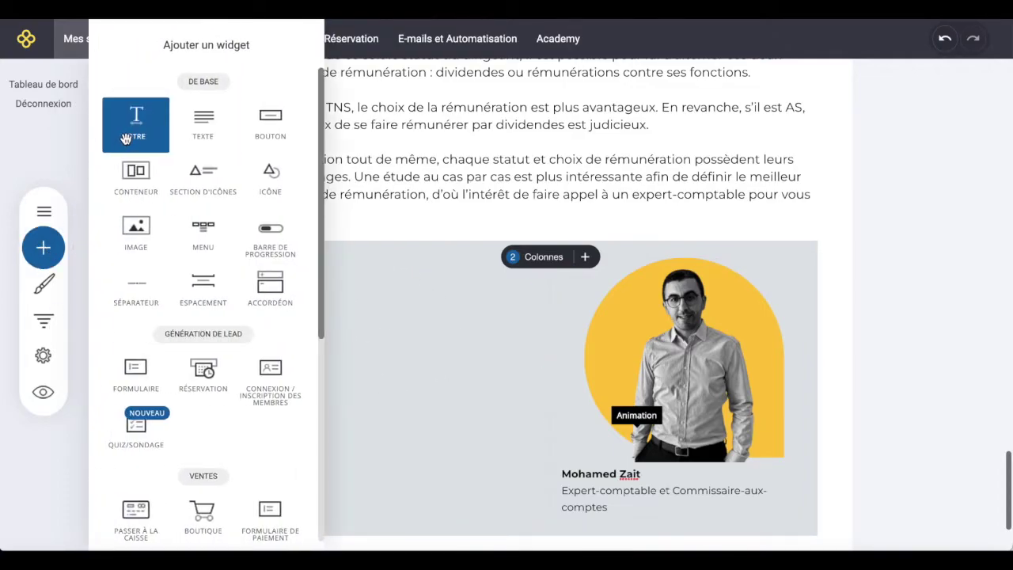
pyautogui.moveTo(134, 136); pyautogui.dragTo(360, 306)
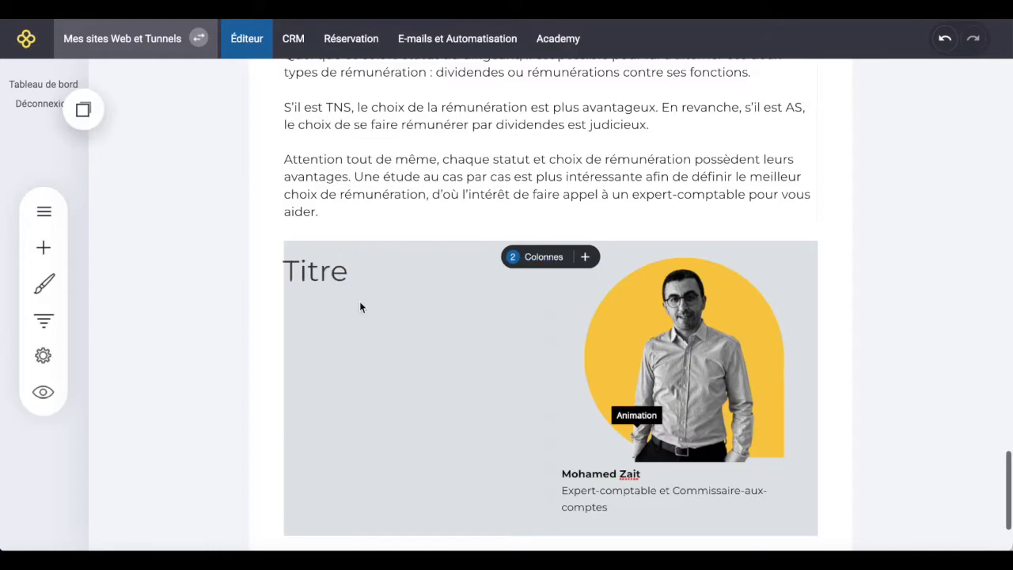
pyautogui.write('Vous vous posez des questions sur votre rémunération de dirigeant ?')
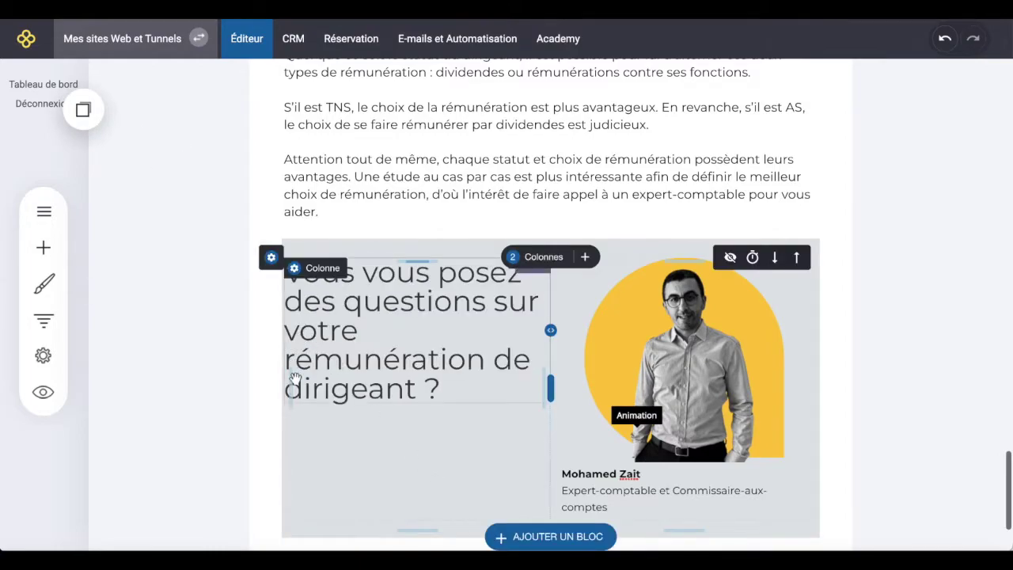
pyautogui.moveTo(294, 381); pyautogui.dragTo(318, 379)
# Make the grey block's title bold and set its font size to 32.
pyautogui.click(417, 311)
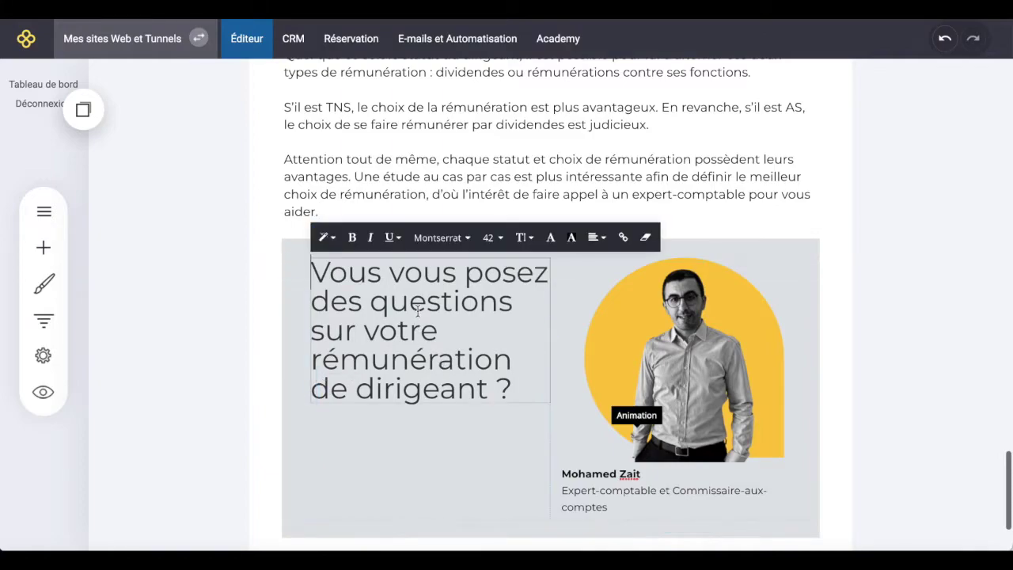
pyautogui.tripleClick(417, 311)
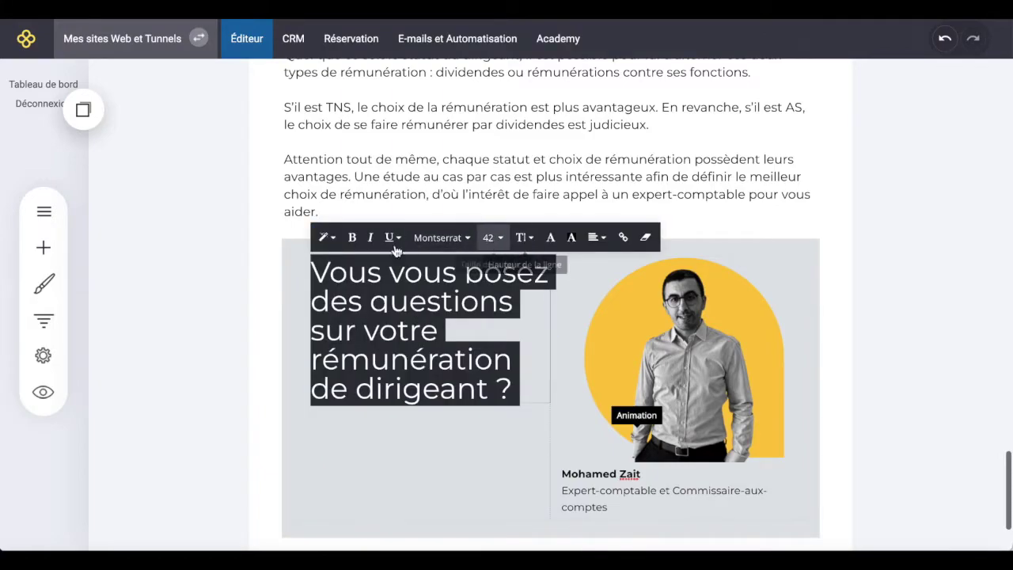
pyautogui.click(354, 242)
pyautogui.click(415, 338)
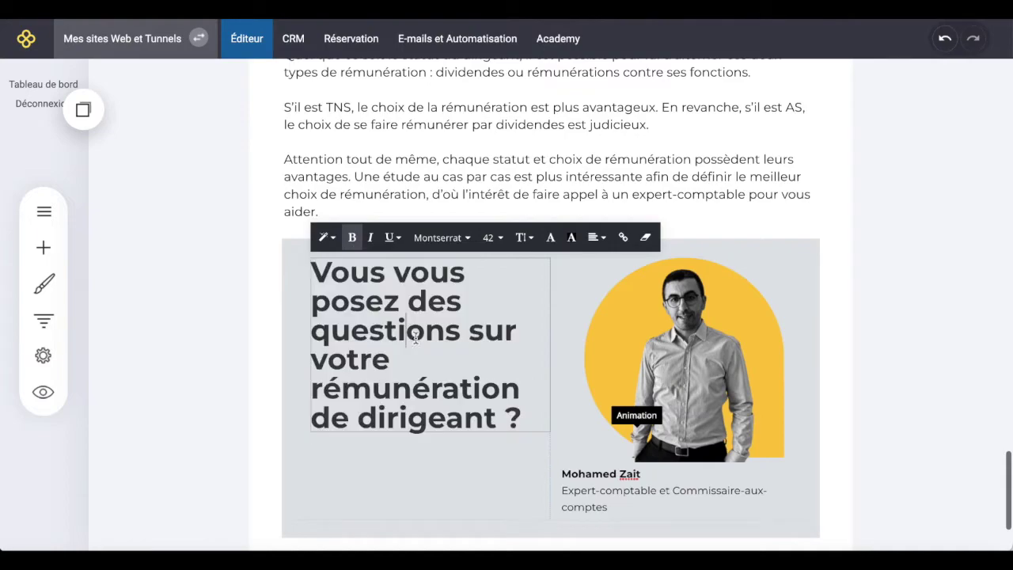
pyautogui.tripleClick(499, 417)
pyautogui.click(492, 237)
pyautogui.click(597, 337)
pyautogui.click(399, 439)
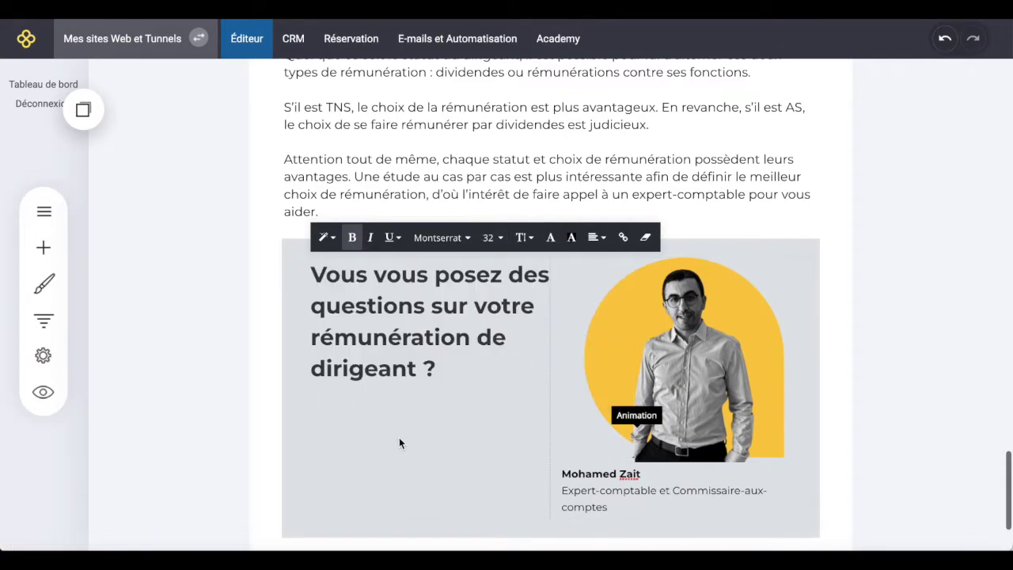
# Copy the yellow separator above the article's summary list, place it under the grey block's title and lengthen it.
pyautogui.click(50, 249)
pyautogui.moveTo(135, 283); pyautogui.dragTo(414, 274)
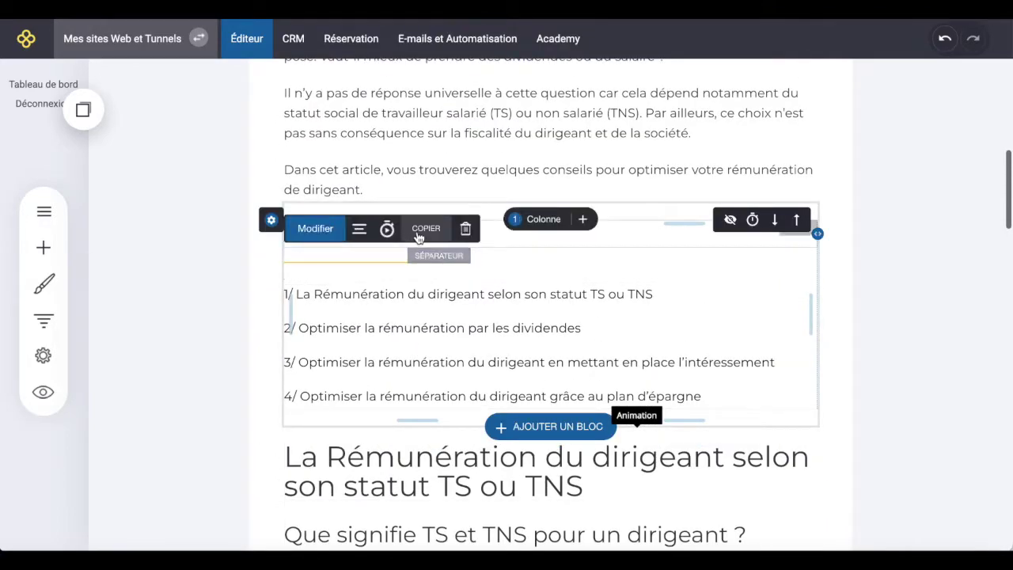
pyautogui.scroll(-5, 429, 468)
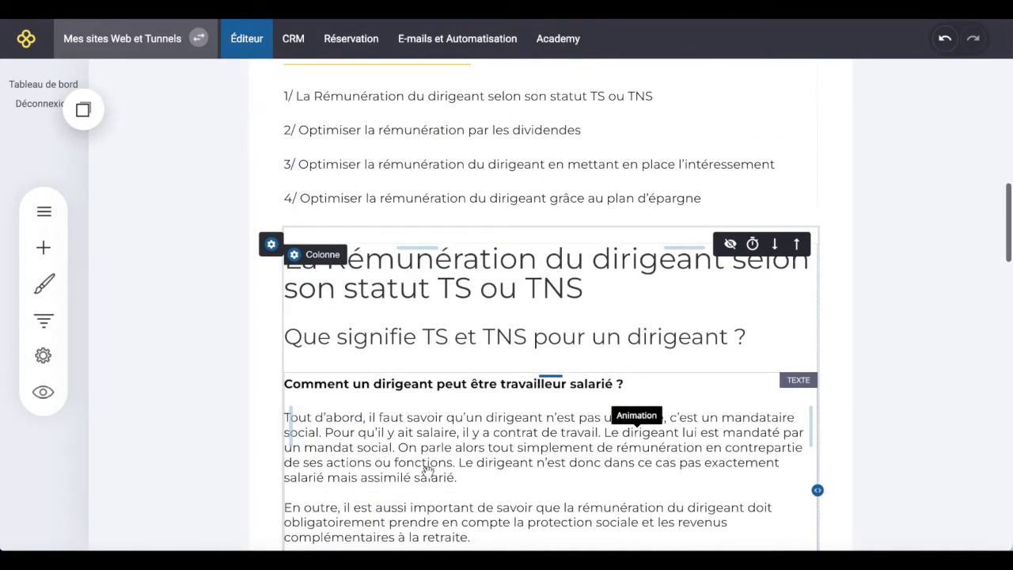
pyautogui.scroll(-20, 427, 471)
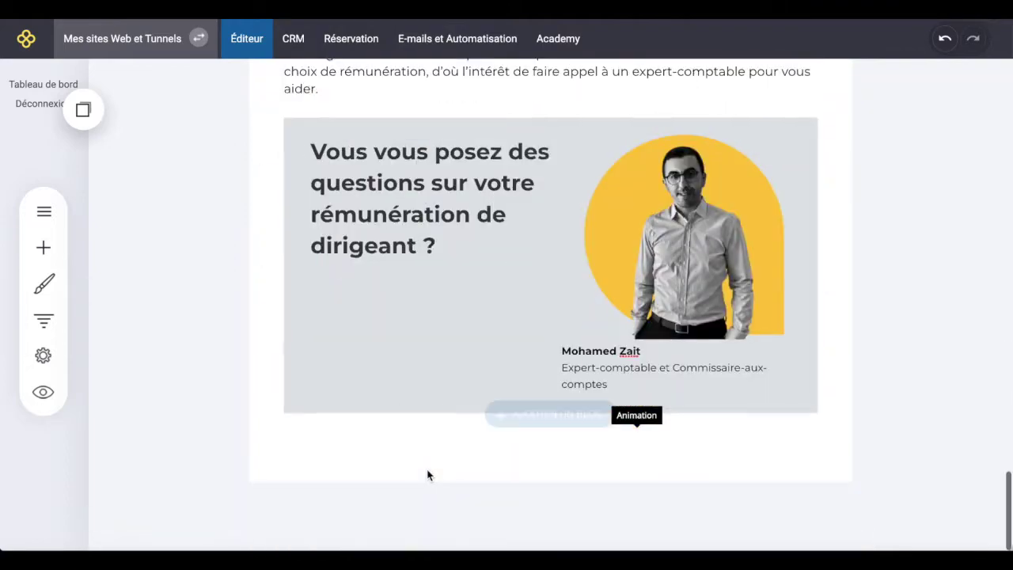
pyautogui.click(83, 110)
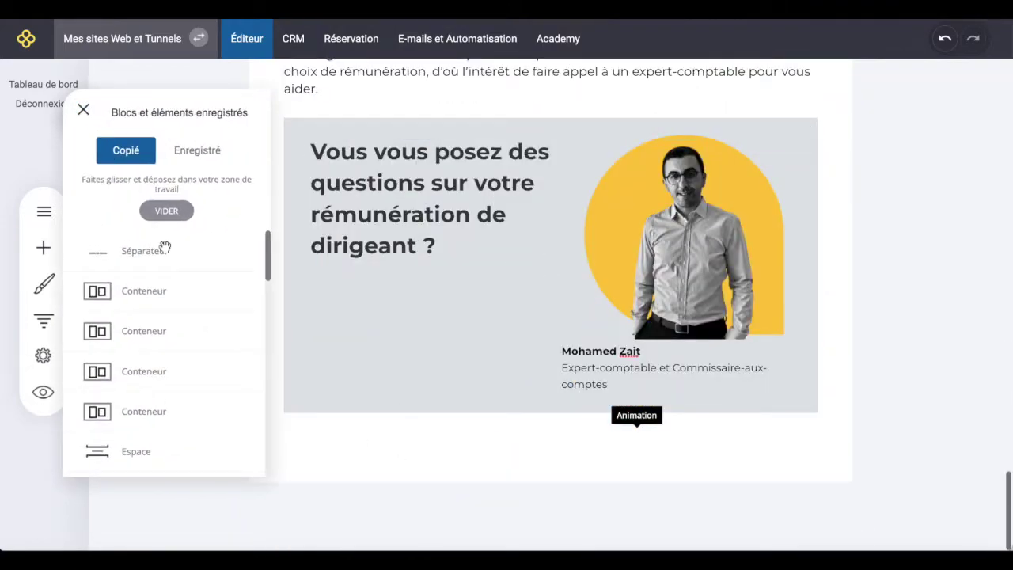
pyautogui.moveTo(162, 253); pyautogui.dragTo(387, 278)
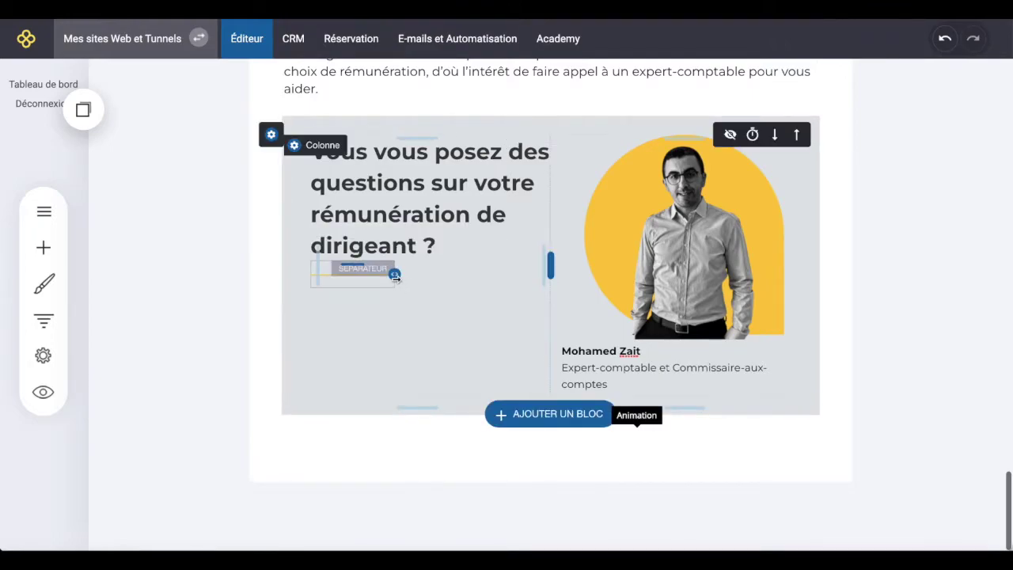
pyautogui.moveTo(394, 273); pyautogui.dragTo(478, 274)
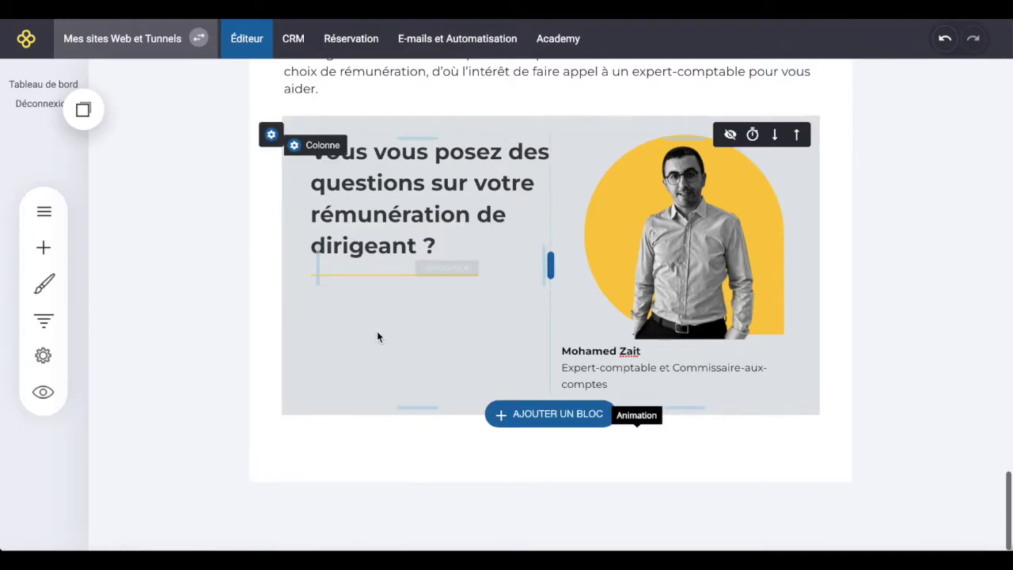
# Add a text below the separator inviting readers to meet the expert and discuss the best solutions to optimise their remuneration.
pyautogui.click(43, 248)
pyautogui.moveTo(196, 141); pyautogui.dragTo(413, 307)
pyautogui.click(413, 307)
pyautogui.hotkey('ctrl', 'a')
pyautogui.press('BackSpace')
pyautogui.hotkey('ctrl', 'v')
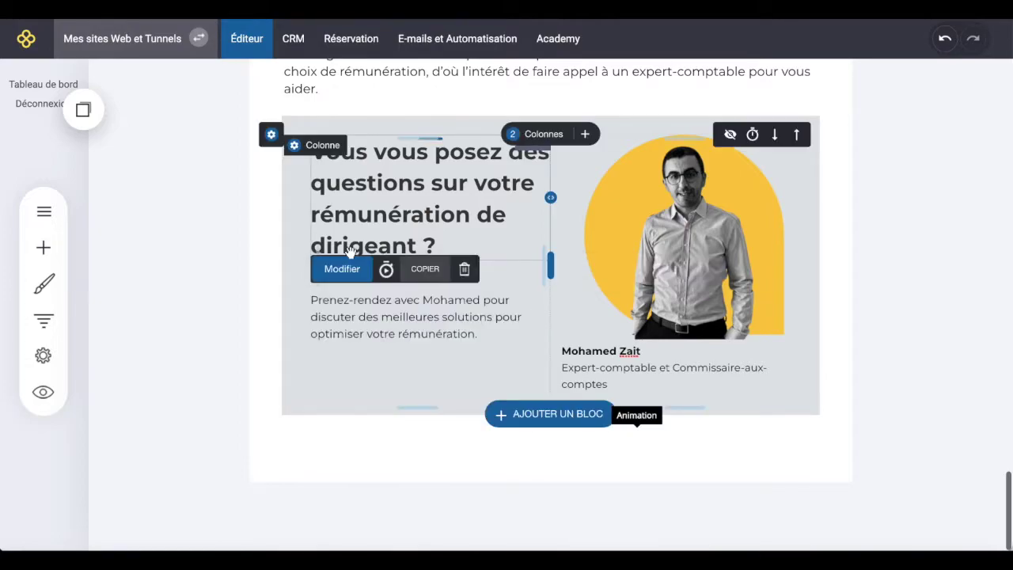
pyautogui.click(356, 316)
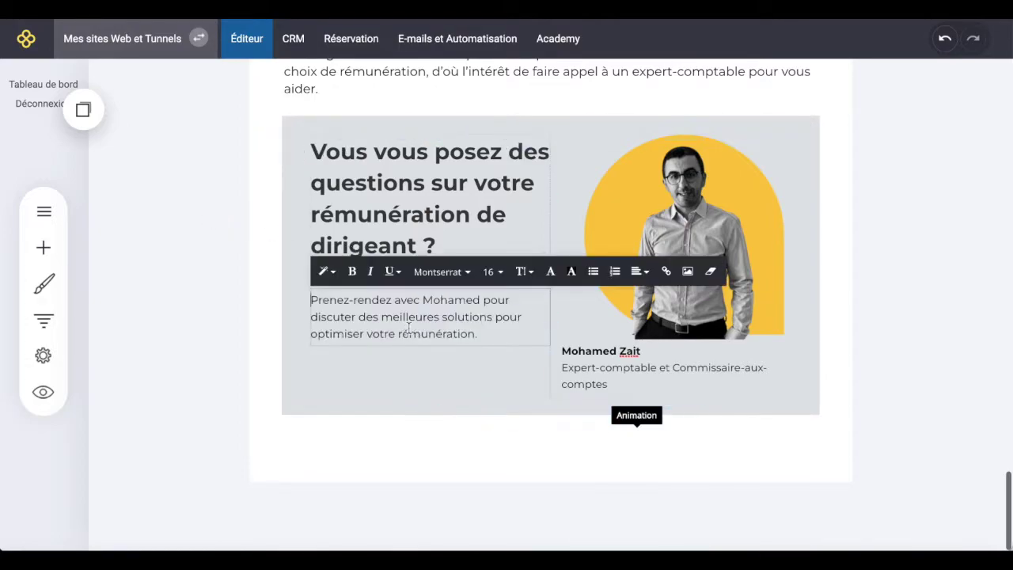
# Add a button below the invitation text and label it "PRENDRE RDV".
pyautogui.click(44, 247)
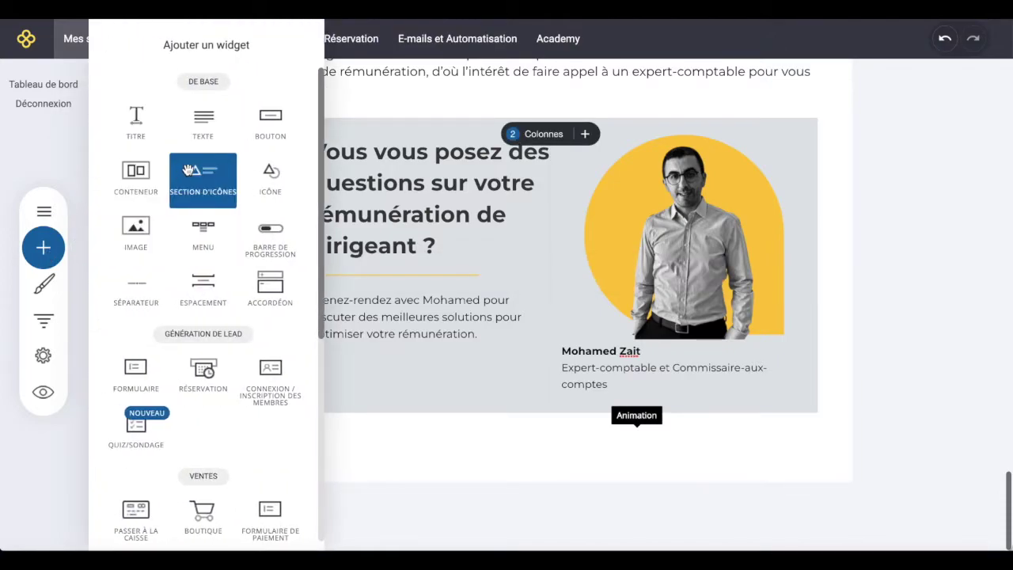
pyautogui.moveTo(271, 118); pyautogui.dragTo(390, 365)
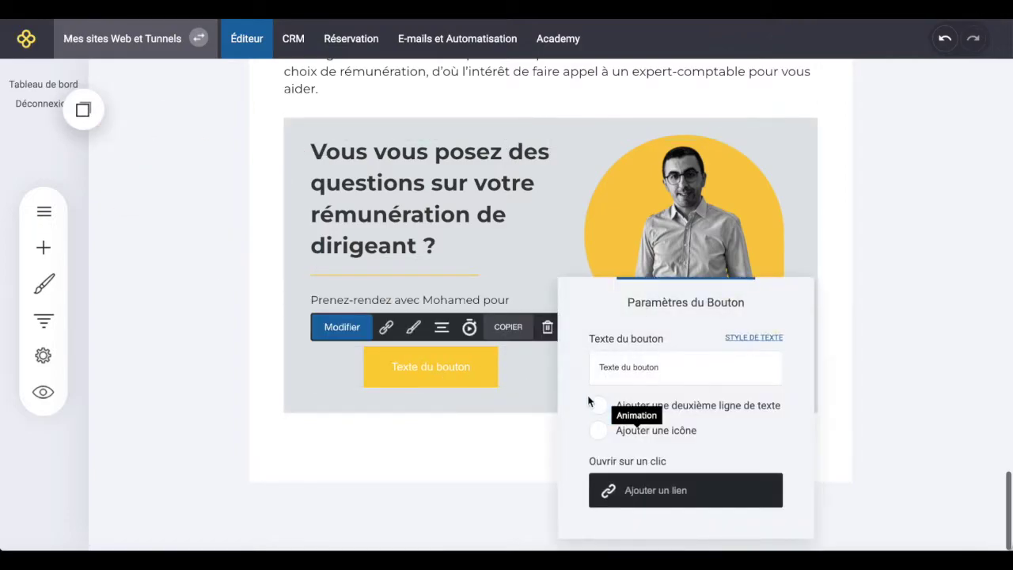
pyautogui.click(680, 369)
pyautogui.write('Prendre rdv')
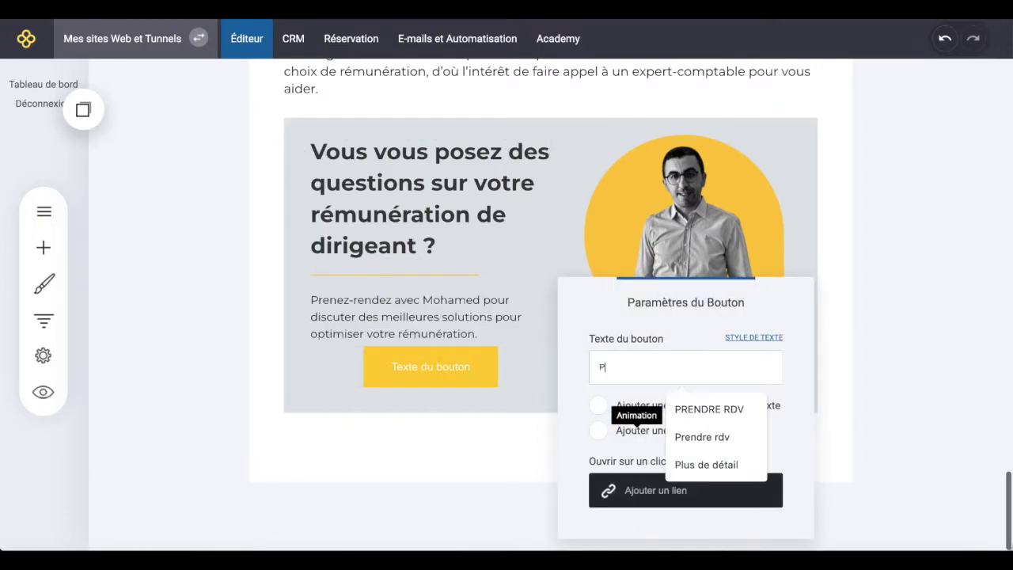
pyautogui.click(699, 411)
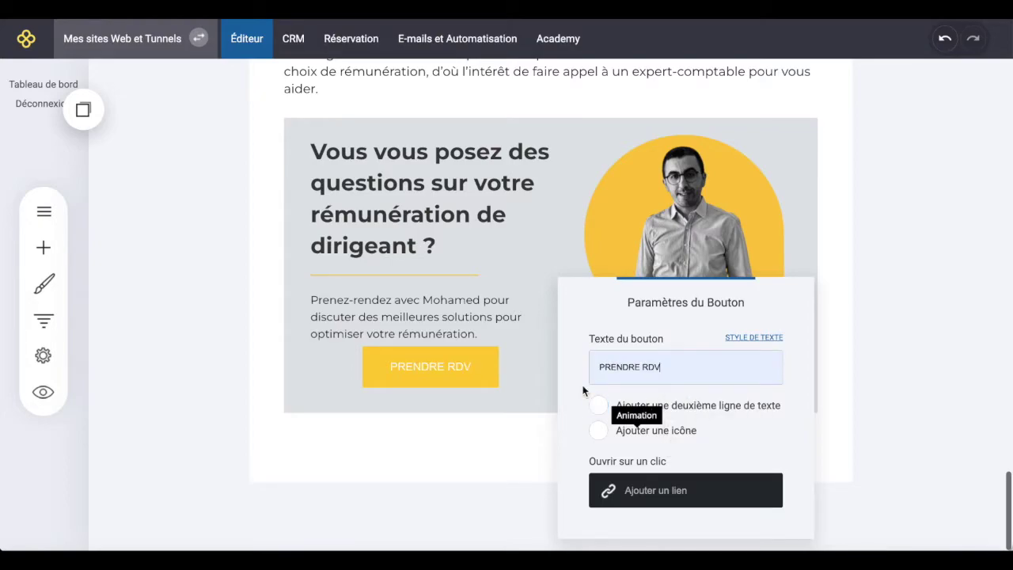
# Link the PRENDRE RDV button to the site's Contact page, opening in the same tab.
pyautogui.click(655, 486)
pyautogui.click(515, 251)
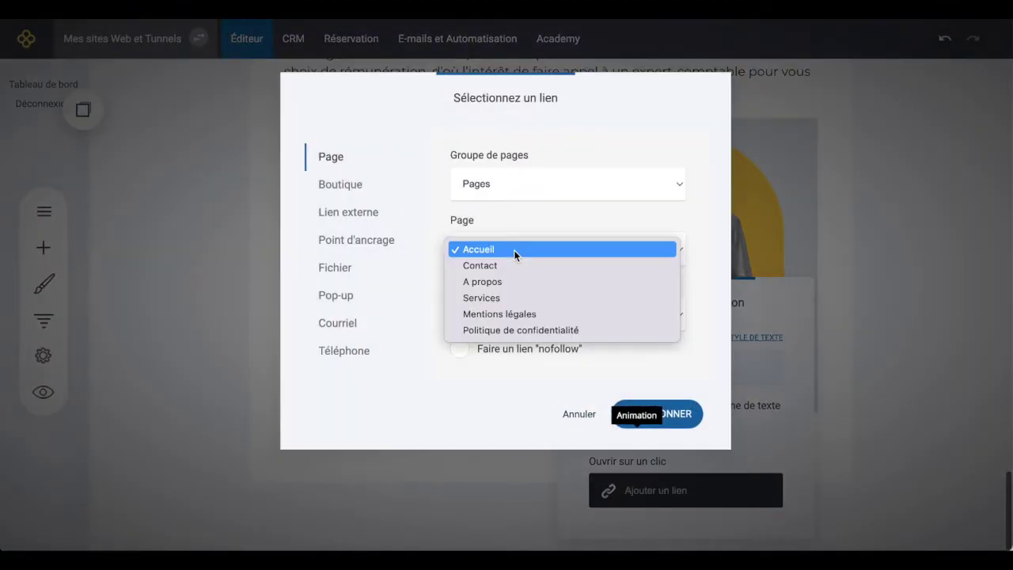
pyautogui.click(515, 265)
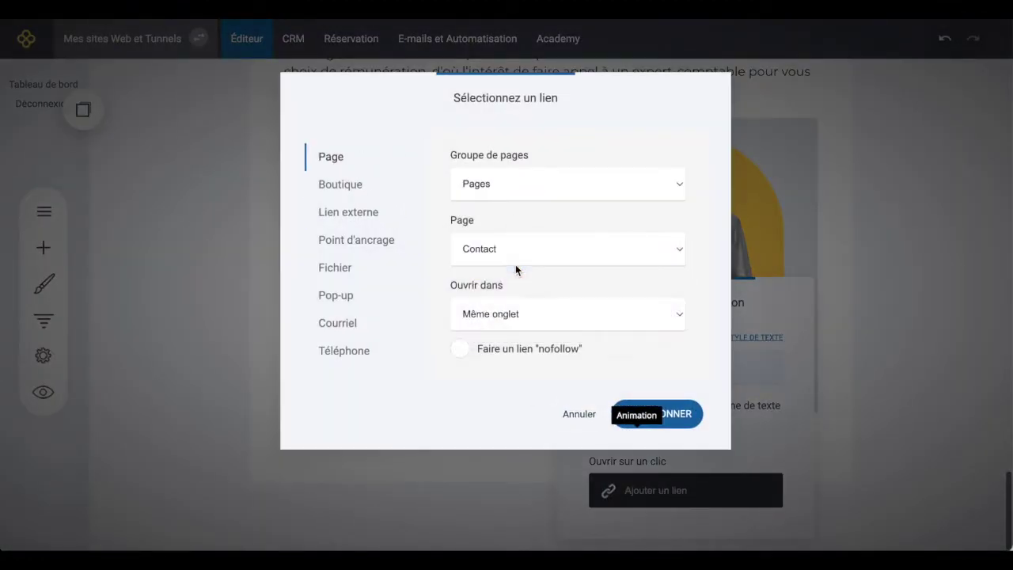
pyautogui.click(695, 416)
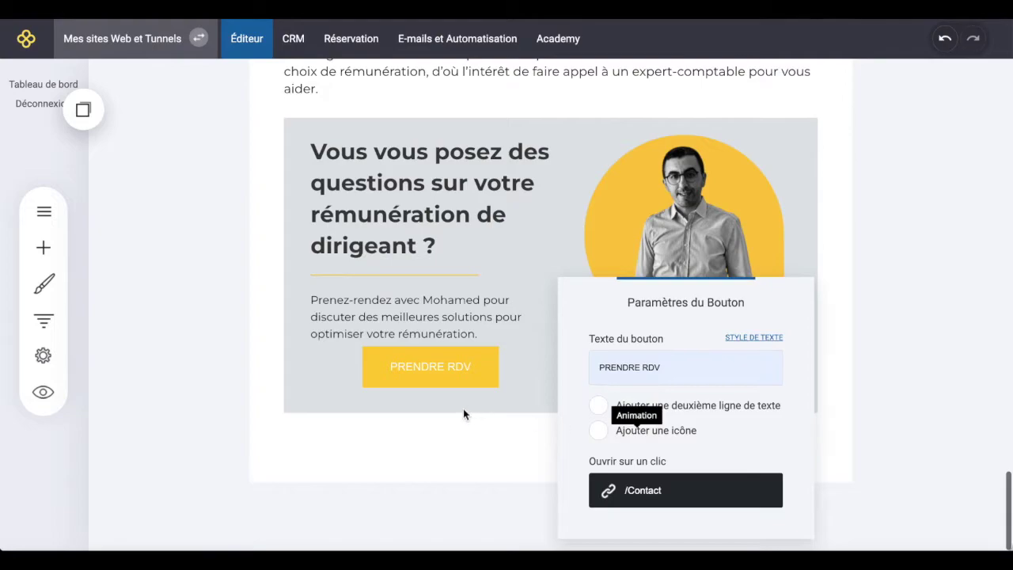
pyautogui.click(463, 408)
# Align the PRENDRE RDV button to the left of its column.
pyautogui.click(470, 373)
pyautogui.click(442, 327)
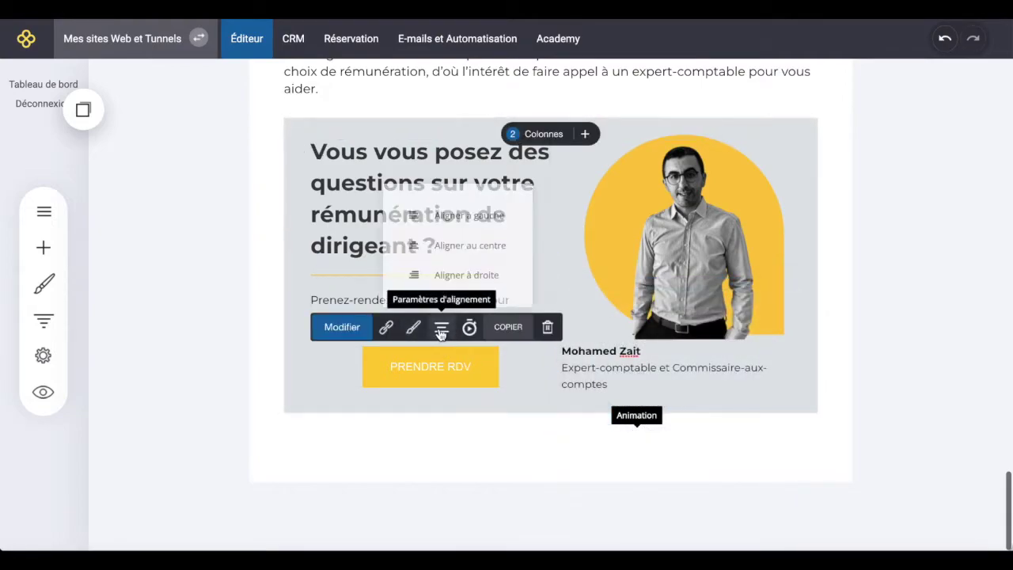
pyautogui.click(443, 216)
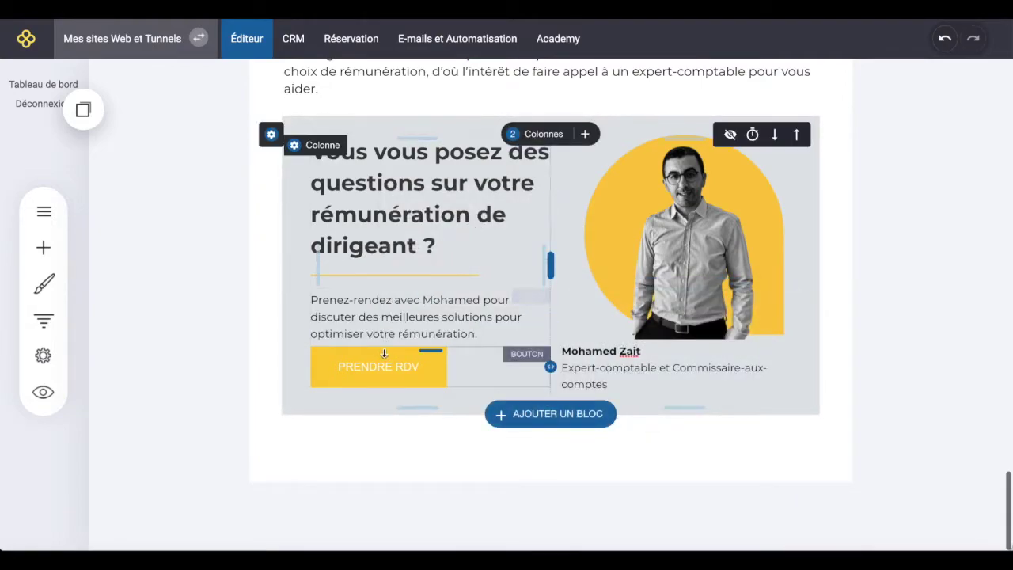
# Add about 15 px of space above the button and a small gap between the portrait and the name text.
pyautogui.moveTo(386, 351); pyautogui.dragTo(386, 362)
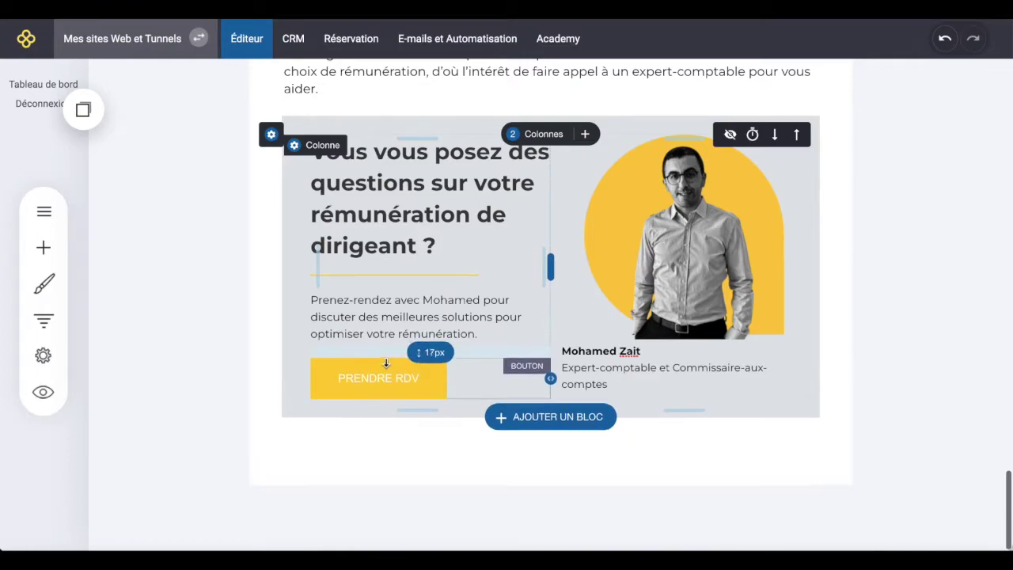
pyautogui.click(678, 346)
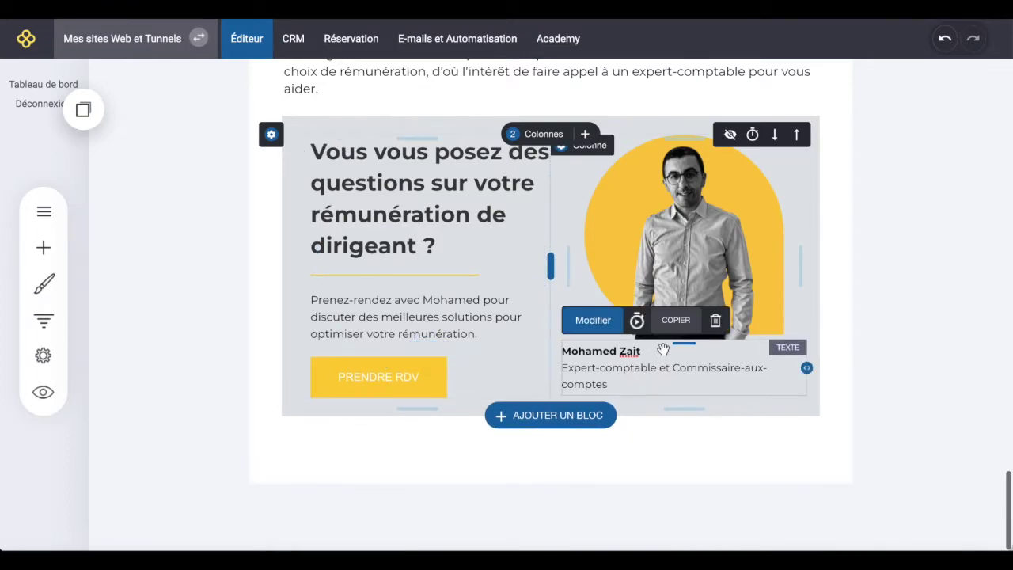
pyautogui.moveTo(678, 347); pyautogui.dragTo(677, 356)
# Set the PRENDRE RDV button's text to the Montserrat font in bold.
pyautogui.click(418, 378)
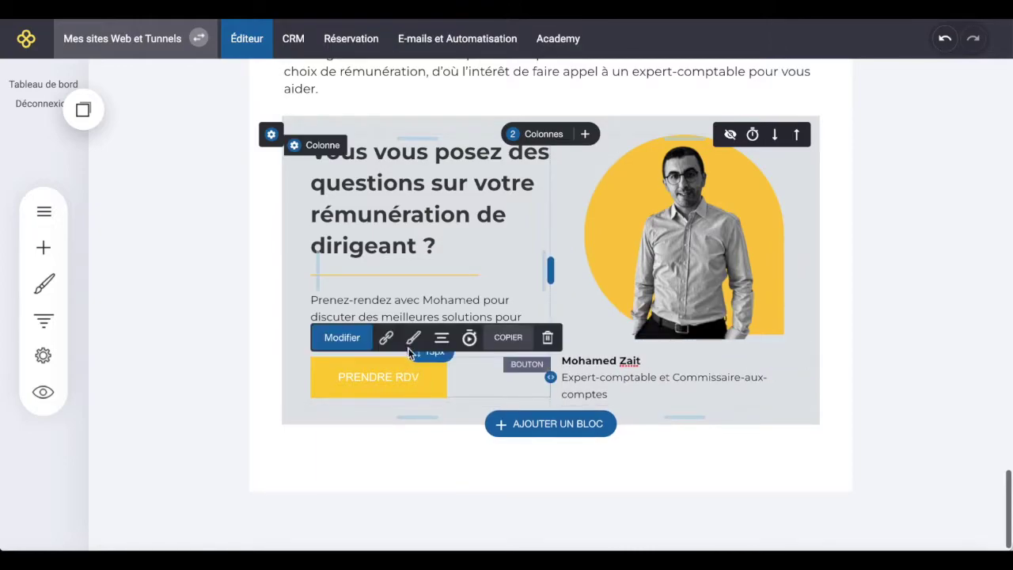
pyautogui.click(413, 337)
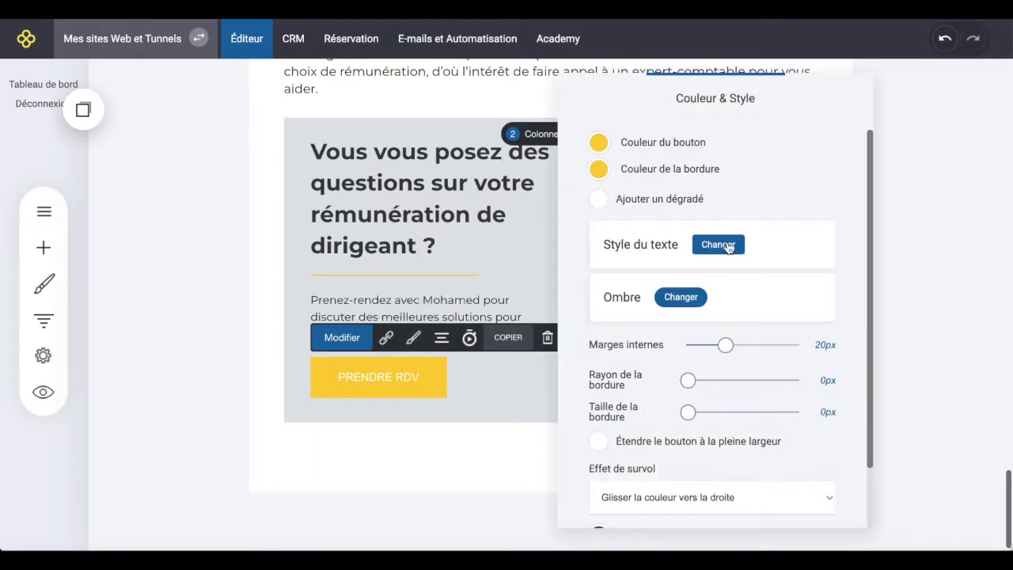
pyautogui.click(716, 245)
pyautogui.click(835, 229)
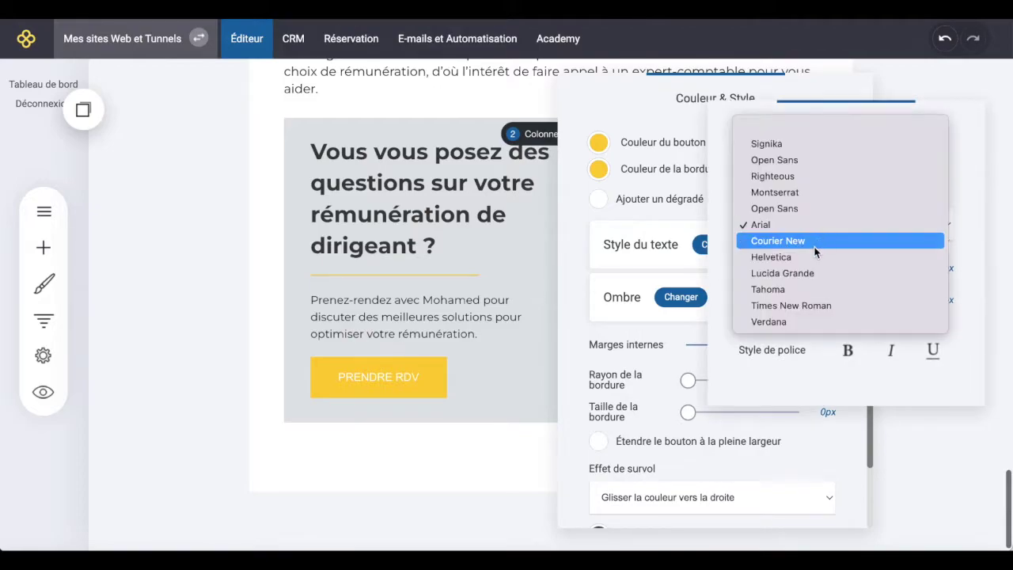
pyautogui.click(809, 191)
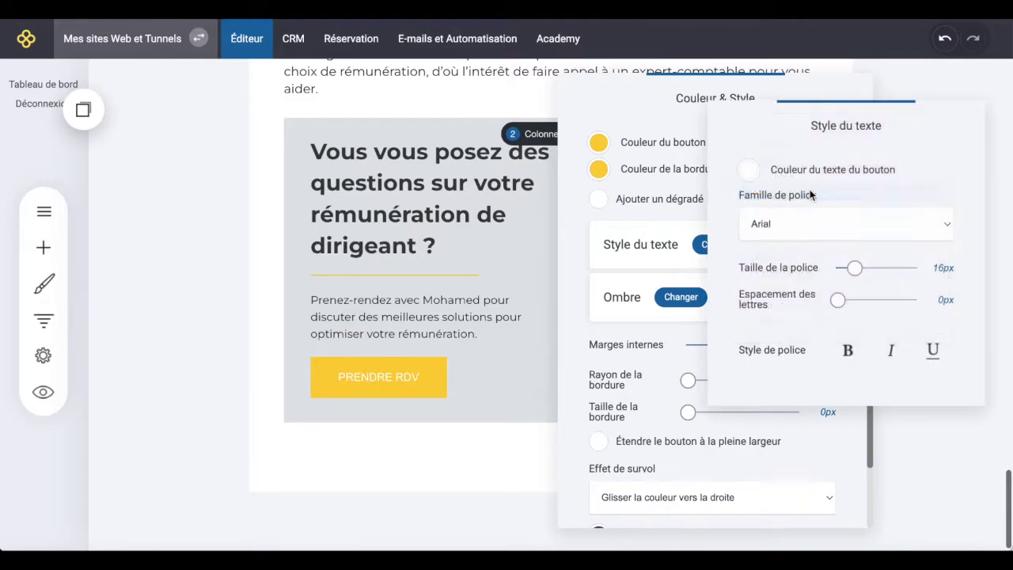
pyautogui.click(845, 353)
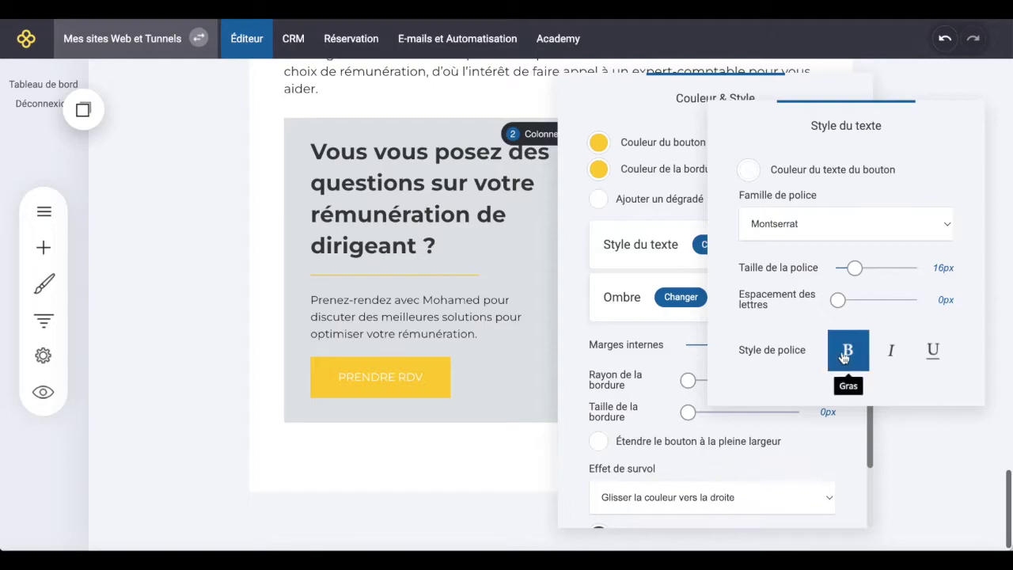
# Round the corners of the PRENDRE RDV button with a 43 px border radius.
pyautogui.click(659, 328)
pyautogui.moveTo(687, 382); pyautogui.dragTo(769, 385)
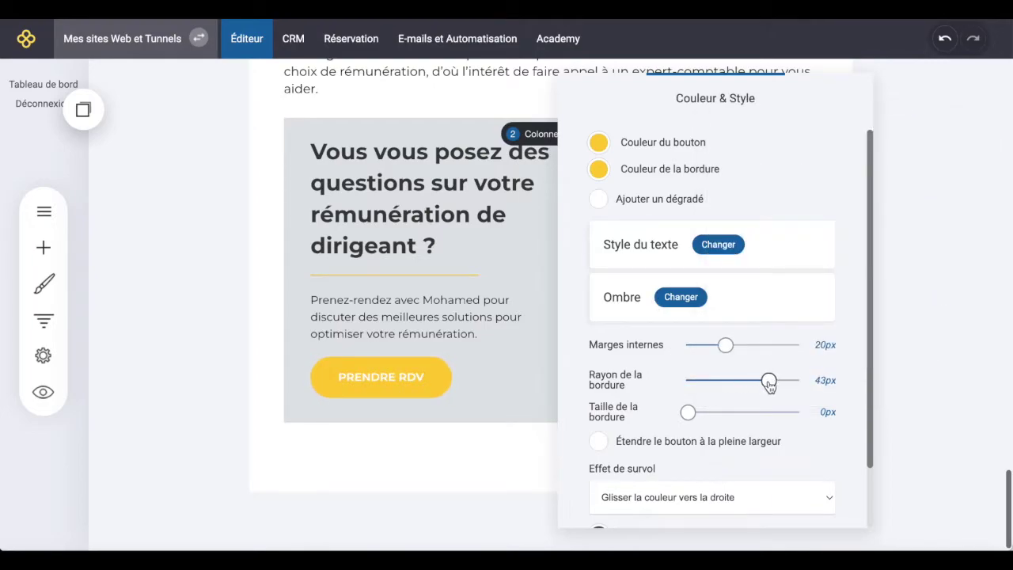
pyautogui.click(512, 381)
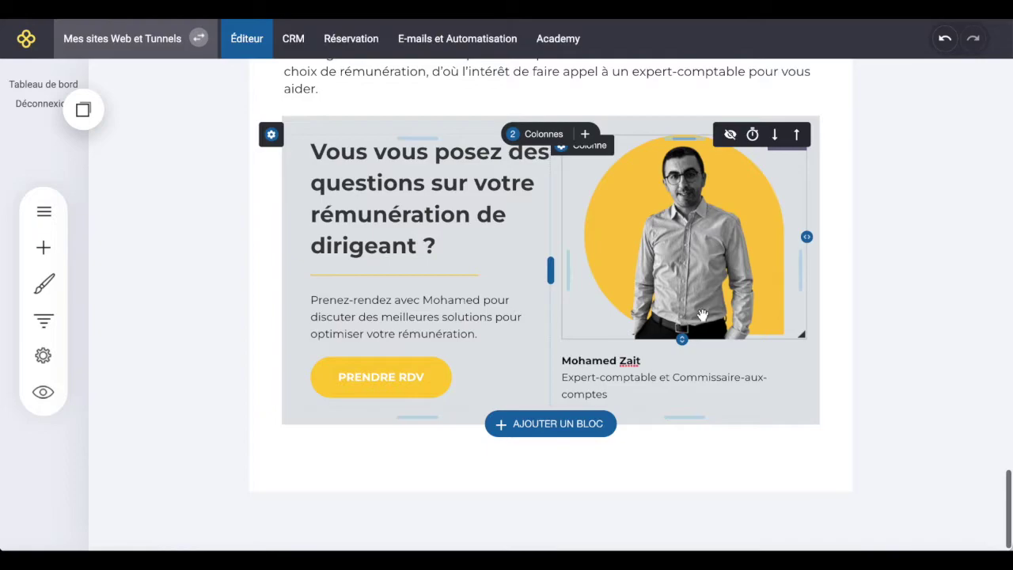
# Insert the most recently copied container directly below the two-column call-to-action block.
pyautogui.scroll(-1, 648, 320)
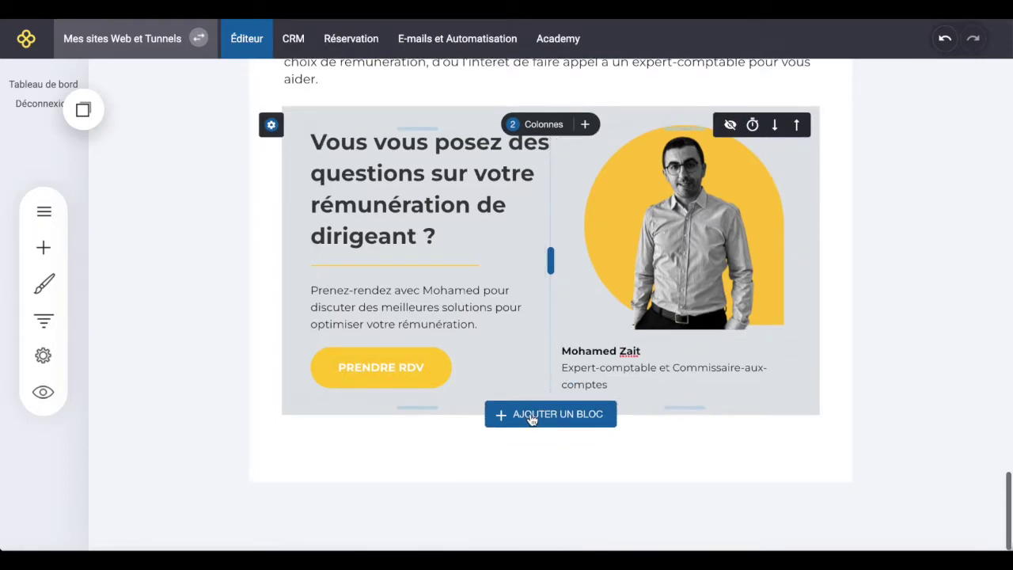
pyautogui.click(83, 109)
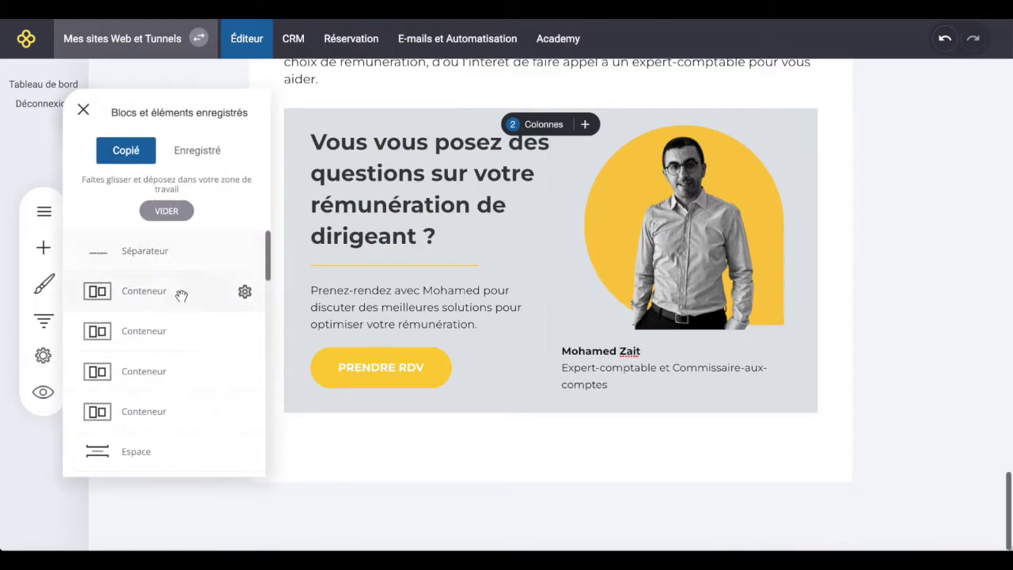
pyautogui.moveTo(178, 295); pyautogui.dragTo(438, 410)
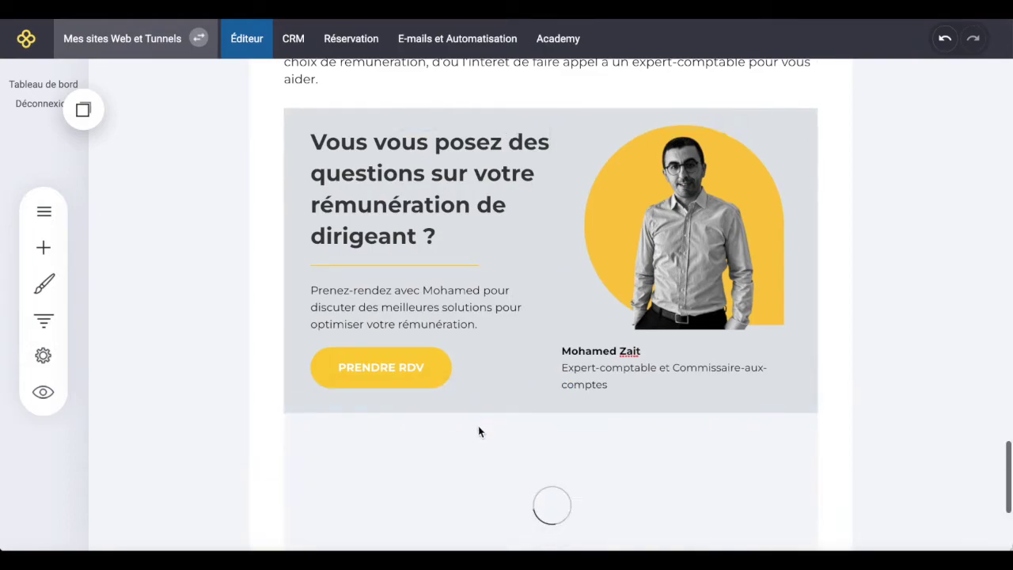
pyautogui.scroll(-5, 479, 431)
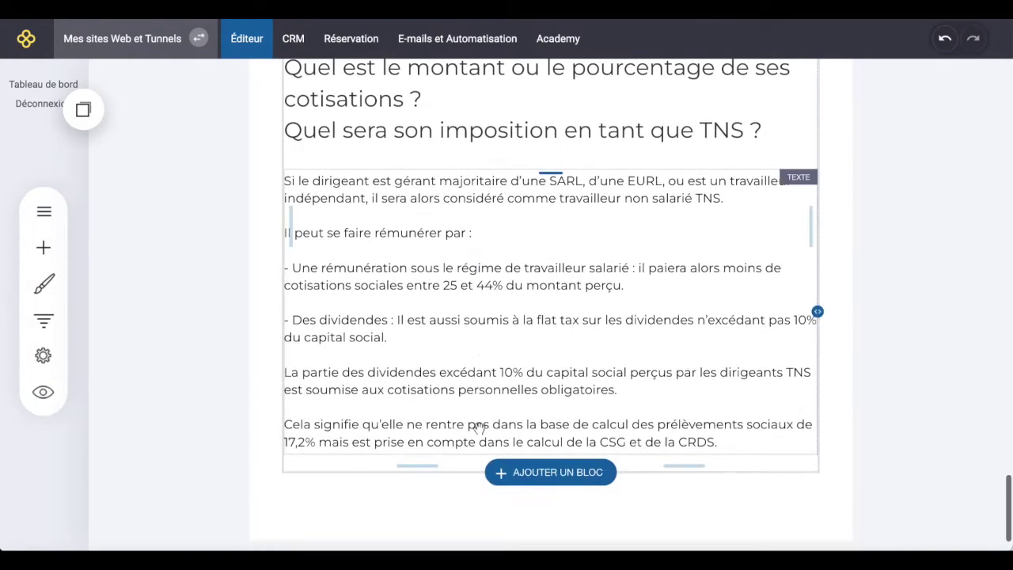
pyautogui.scroll(1, 479, 428)
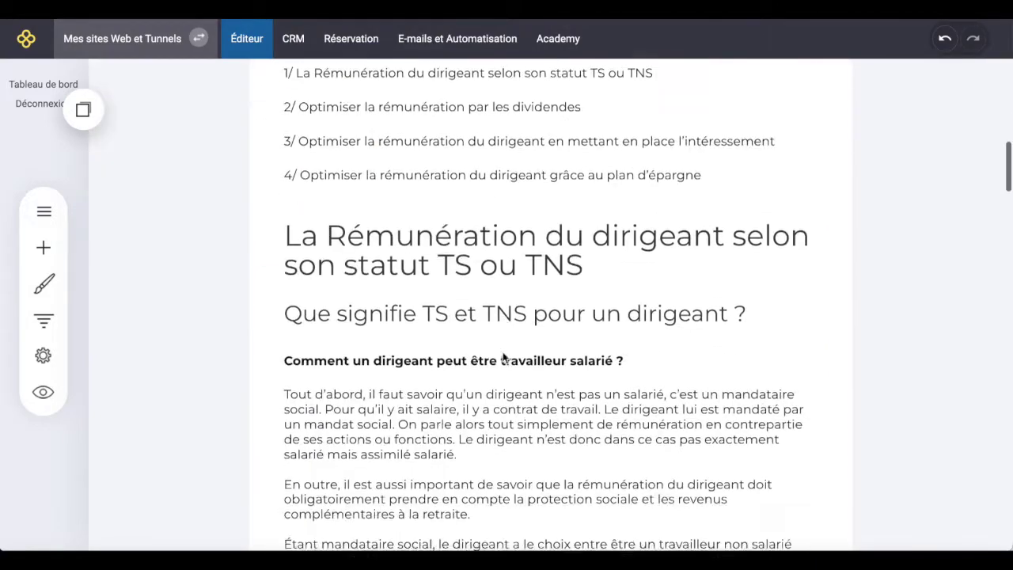
# Look over the completed article content and save it by updating the article.
pyautogui.scroll(-12, 504, 354)
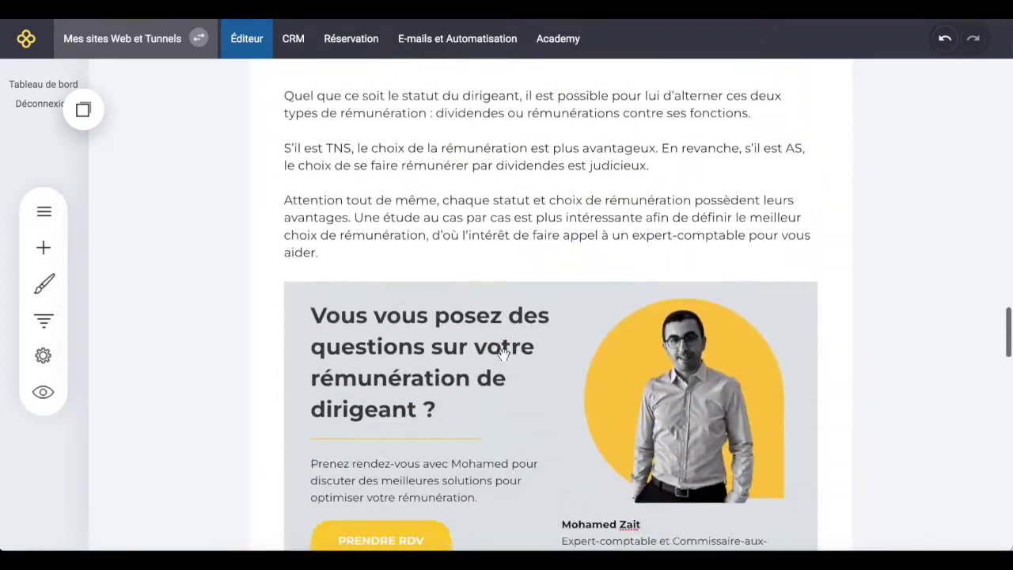
pyautogui.scroll(-3, 503, 343)
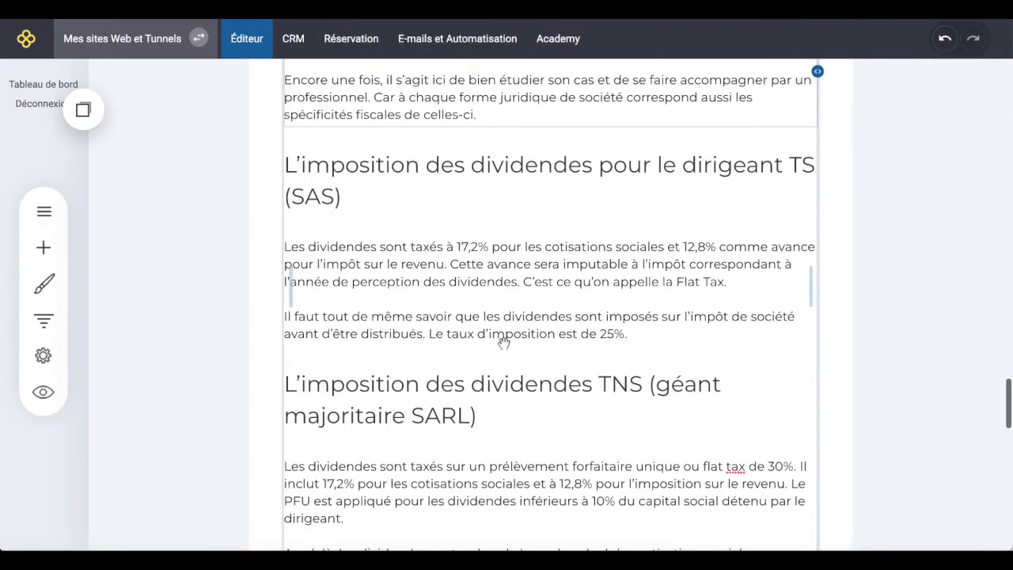
pyautogui.scroll(-10, 503, 343)
pyautogui.scroll(20, 503, 342)
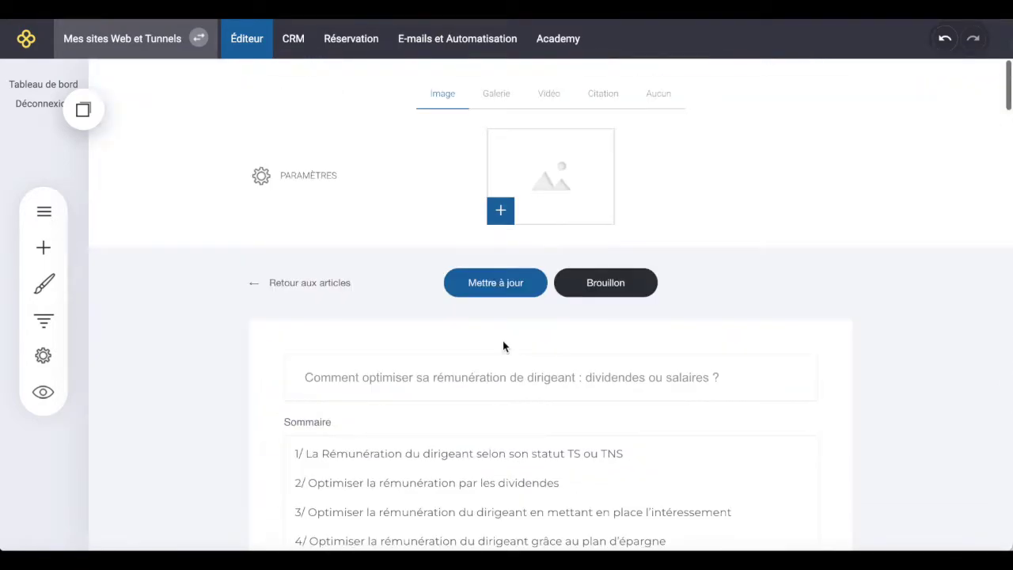
pyautogui.click(498, 283)
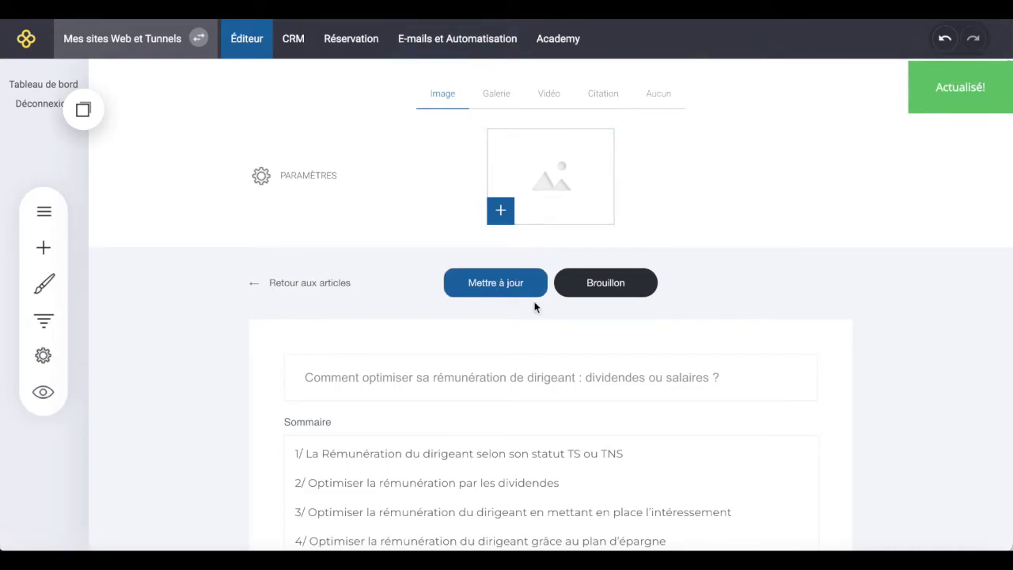
# Preview the article in a new tab, examine its layout from the introduction to the conclusion, and close the preview.
pyautogui.click(46, 399)
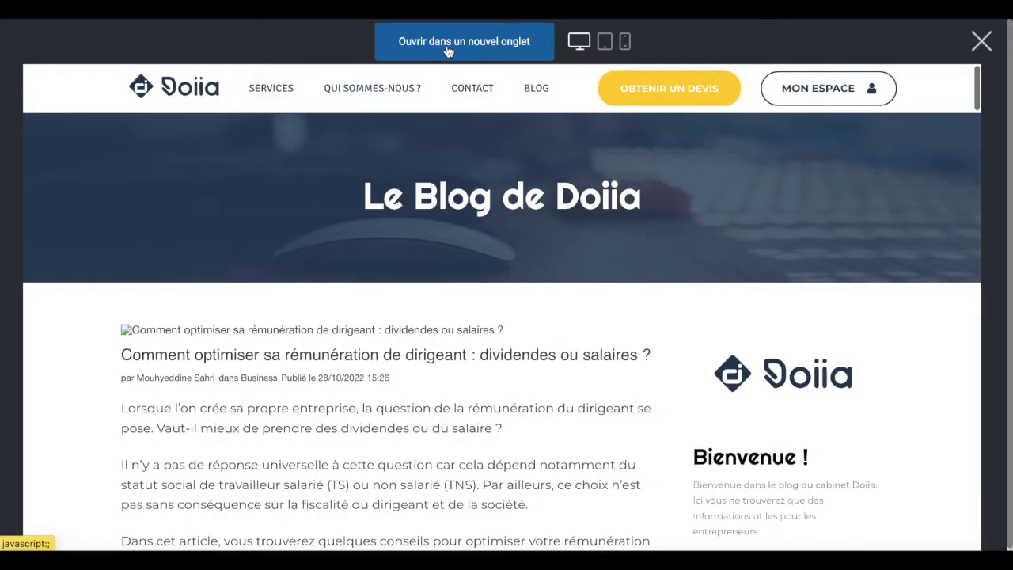
pyautogui.click(447, 50)
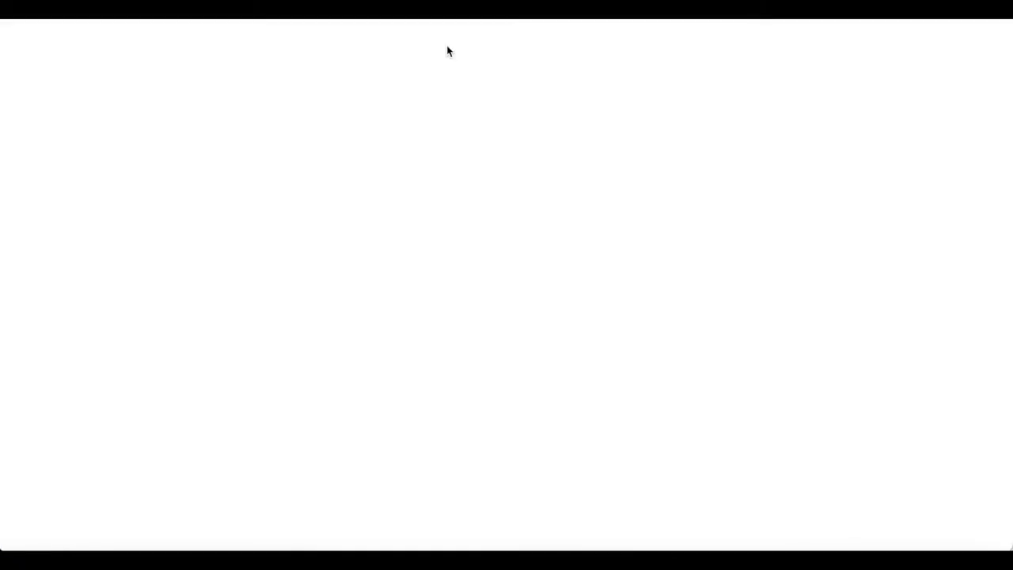
pyautogui.scroll(-1, 563, 309)
pyautogui.scroll(-10, 565, 310)
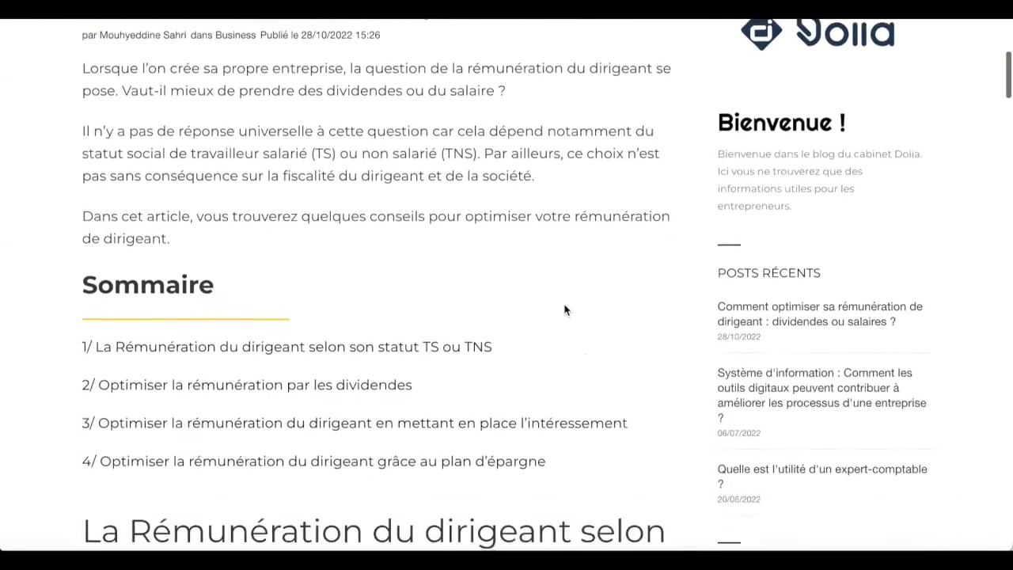
pyautogui.scroll(-12, 565, 310)
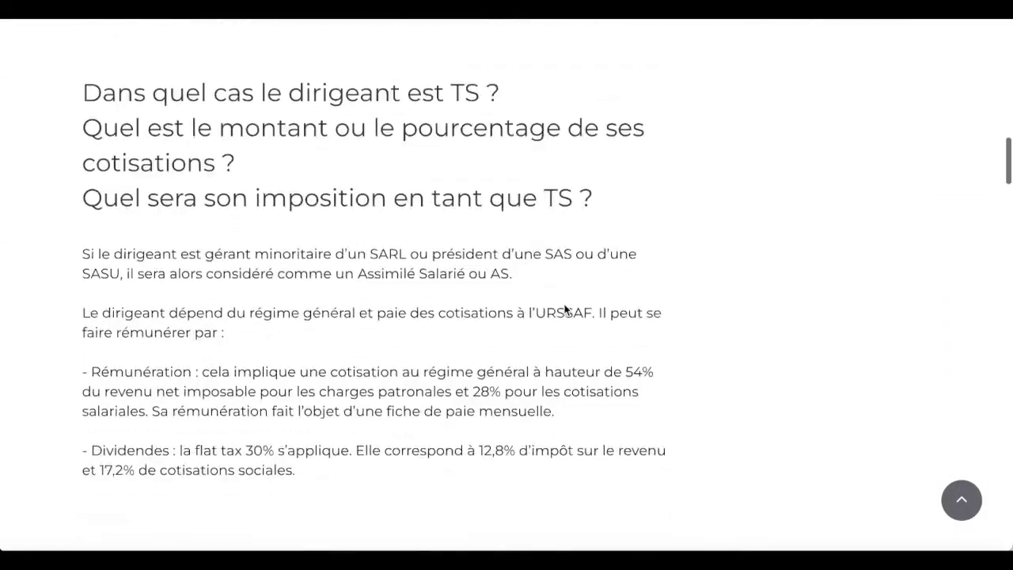
pyautogui.scroll(-2, 565, 310)
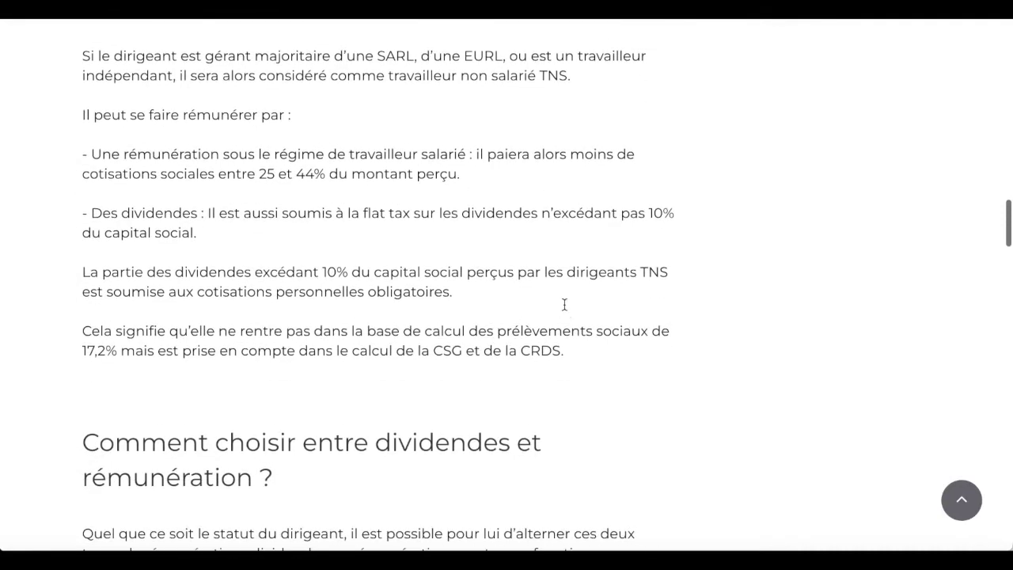
pyautogui.scroll(-10, 565, 304)
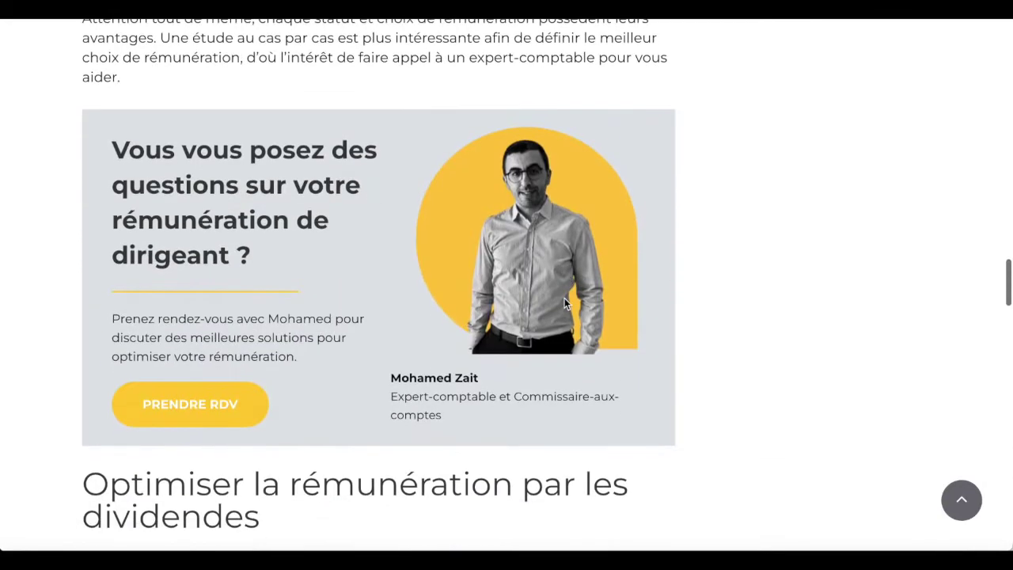
pyautogui.scroll(-3, 574, 183)
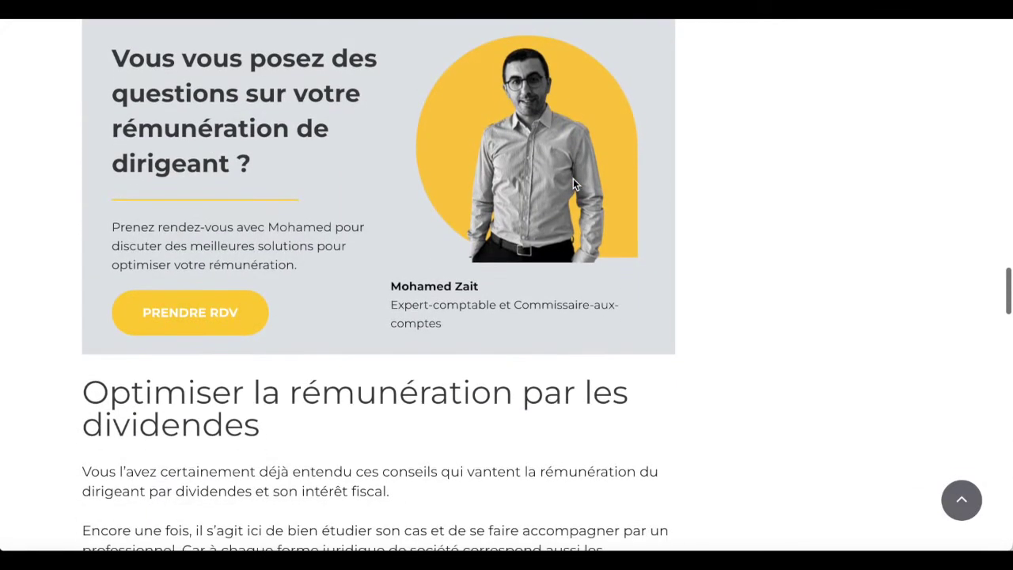
pyautogui.scroll(-6, 573, 183)
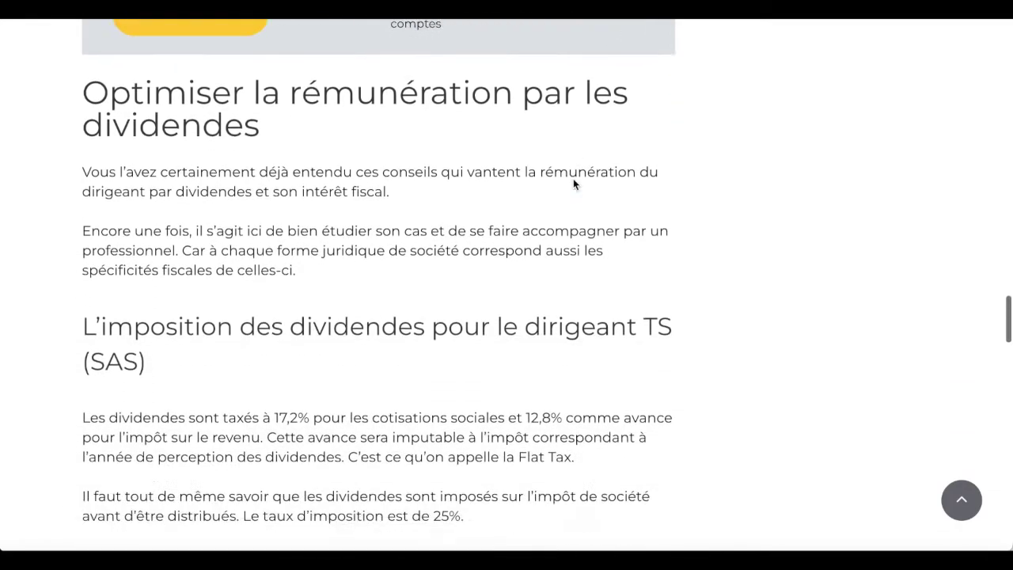
pyautogui.scroll(-5, 574, 183)
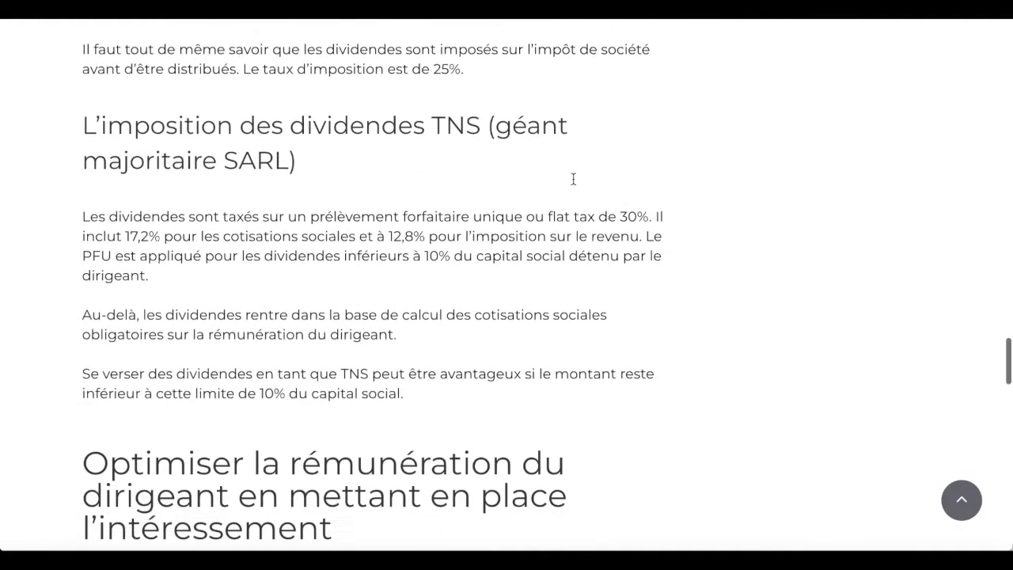
pyautogui.scroll(-3, 574, 185)
pyautogui.scroll(-4, 574, 185)
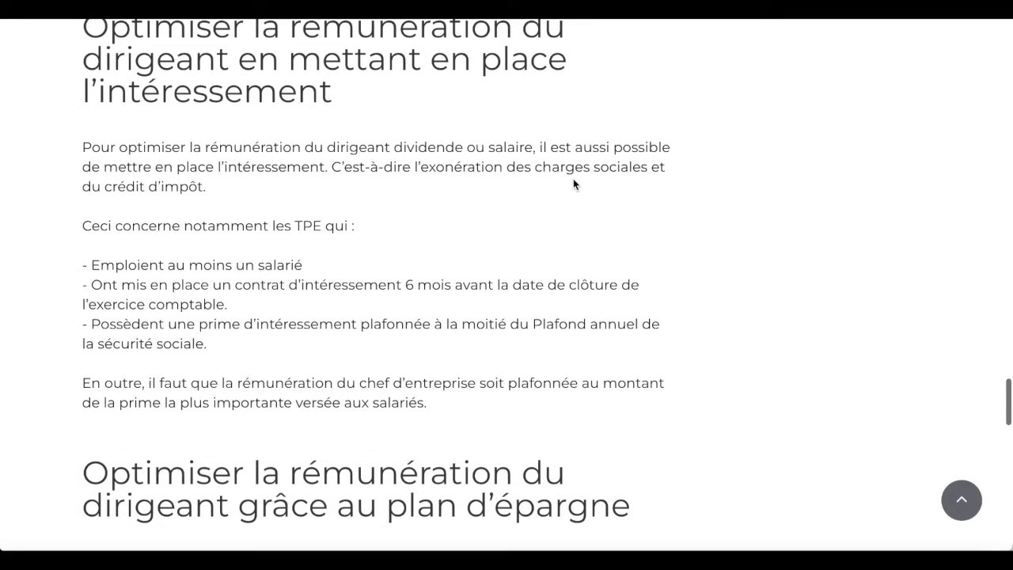
pyautogui.scroll(-5, 574, 184)
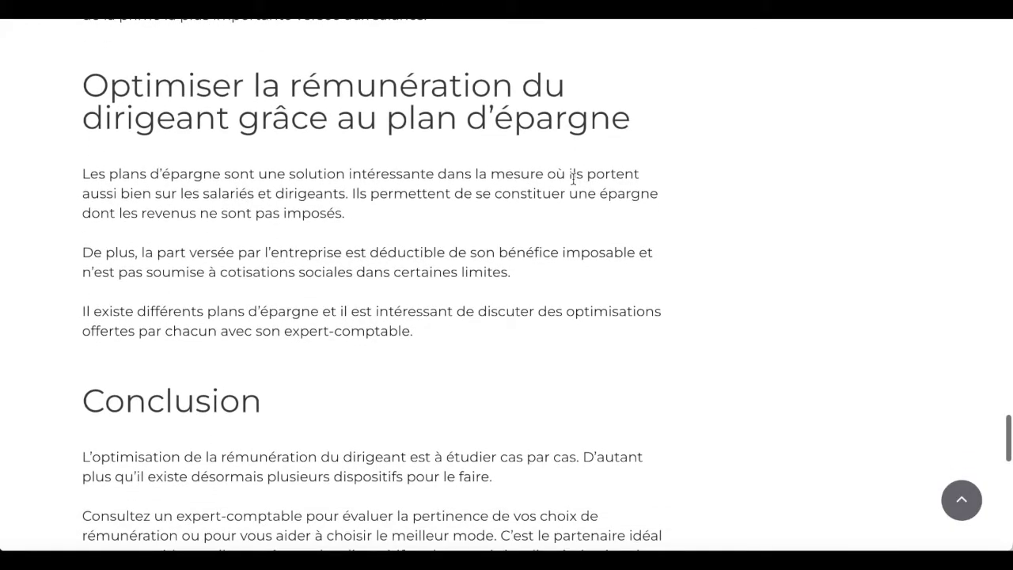
pyautogui.scroll(-6, 573, 178)
pyautogui.scroll(5, 573, 182)
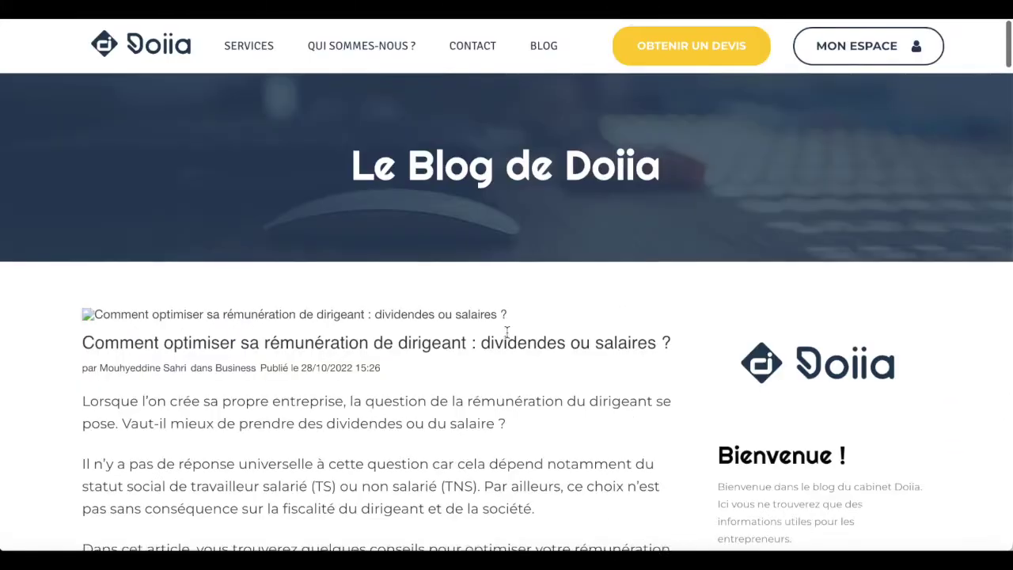
pyautogui.scroll(-12, 506, 333)
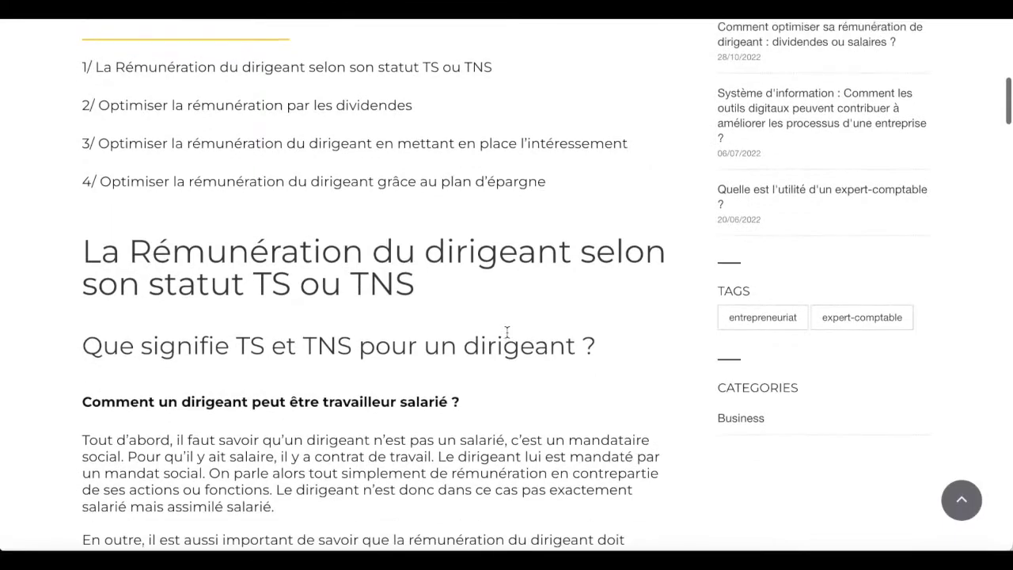
pyautogui.scroll(-15, 507, 332)
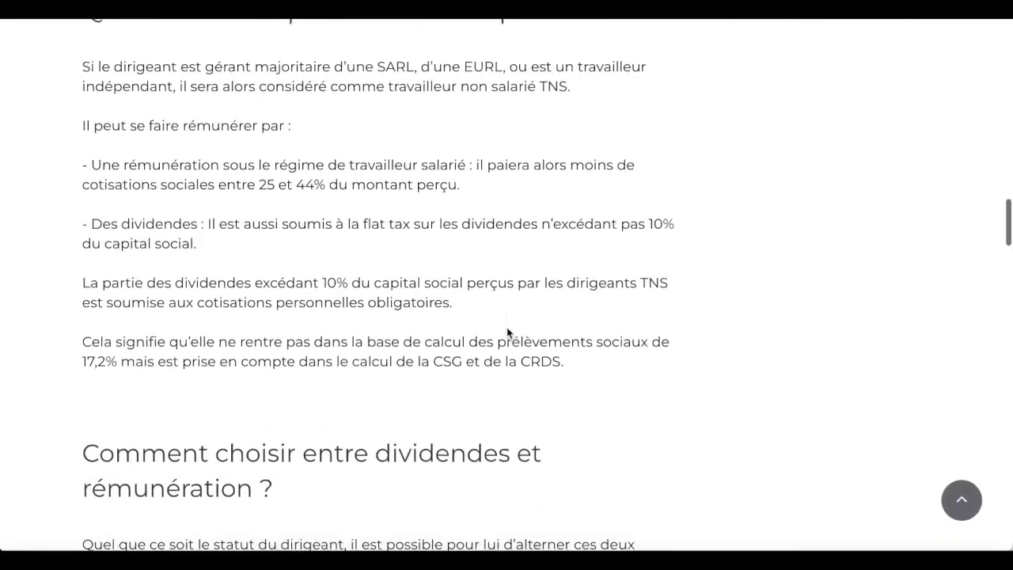
pyautogui.scroll(20, 507, 327)
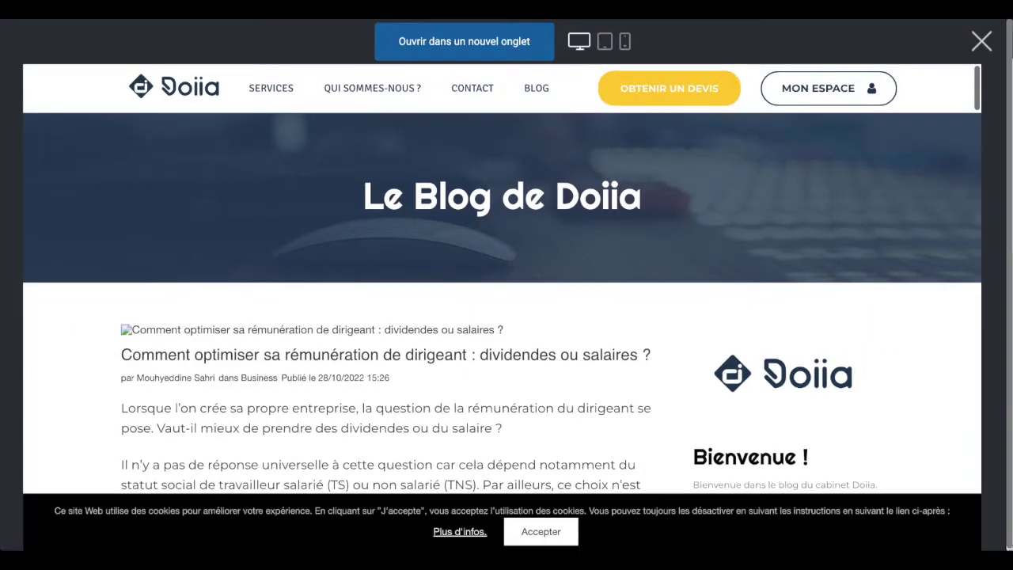
pyautogui.press('Escape')
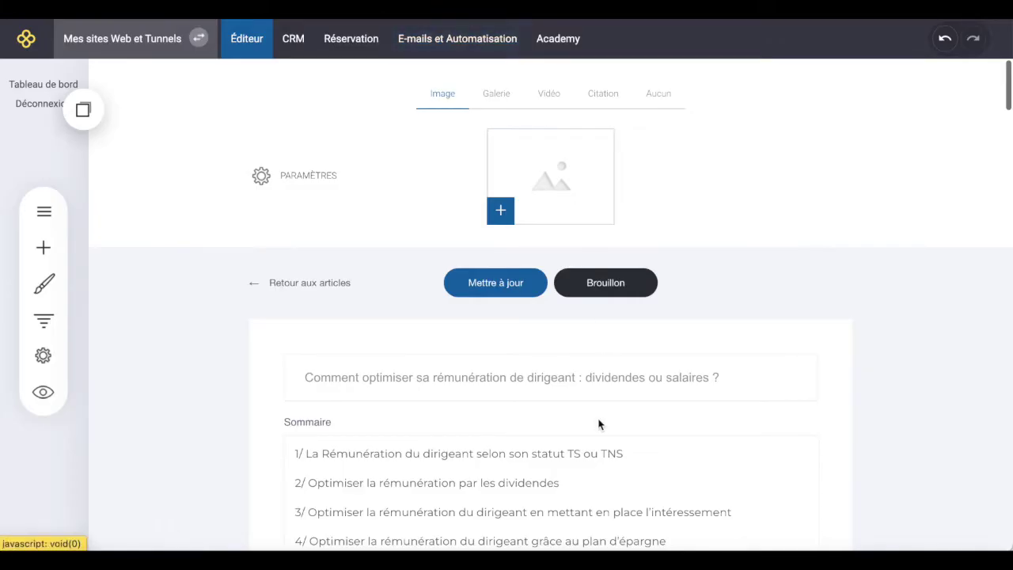
pyautogui.scroll(-10, 599, 425)
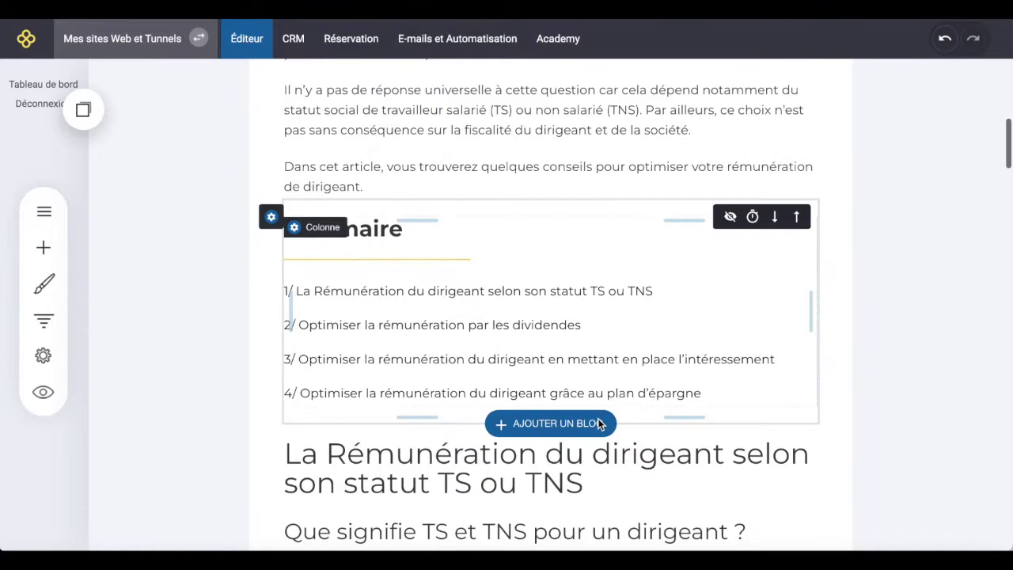
pyautogui.scroll(2, 599, 425)
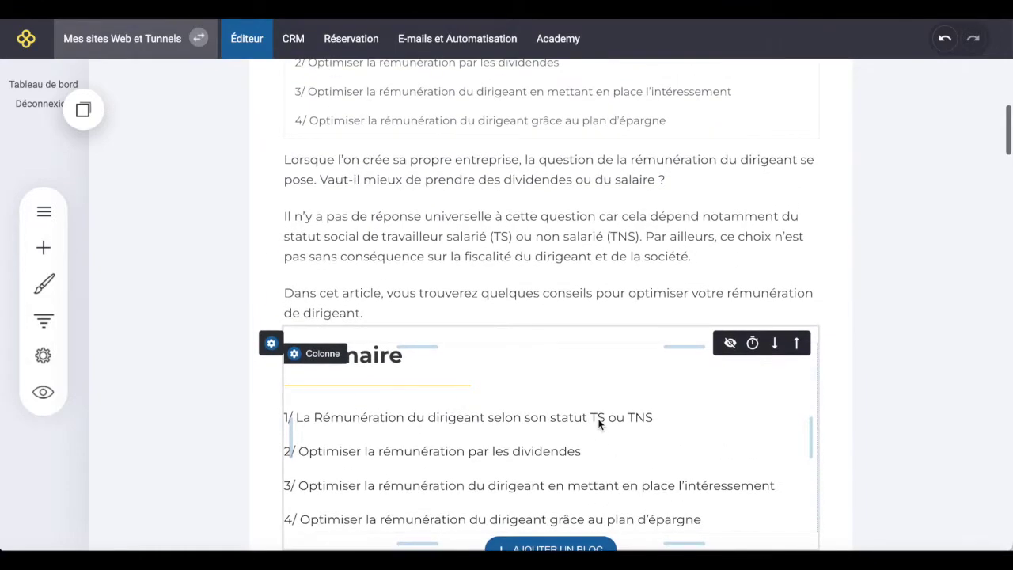
pyautogui.scroll(-6, 599, 425)
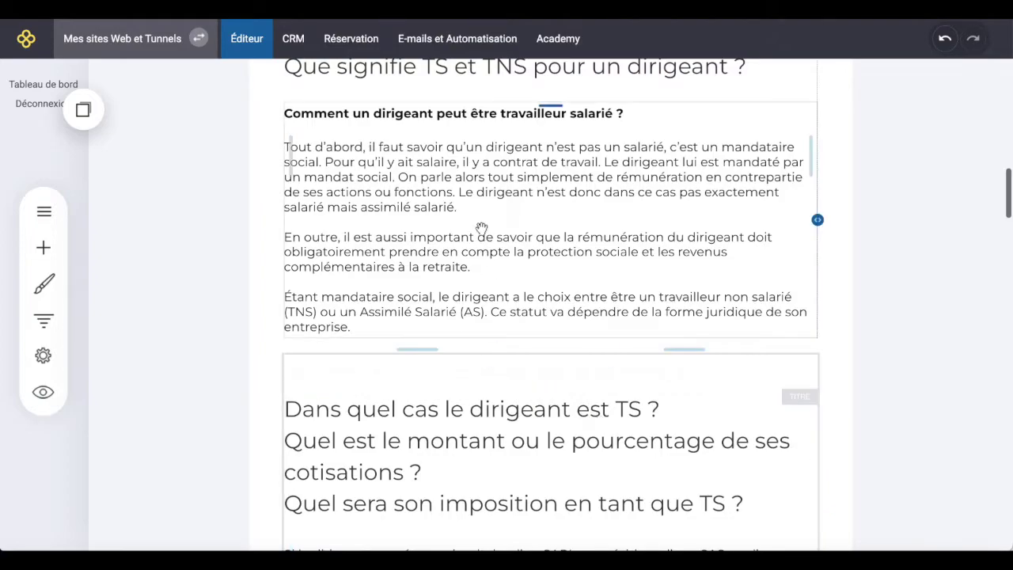
# Split the first paragraph under "Comment un dirigeant peut être travailleur salarié ?" before "On parle alors", leaving a blank line between the parts.
pyautogui.doubleClick(405, 179)
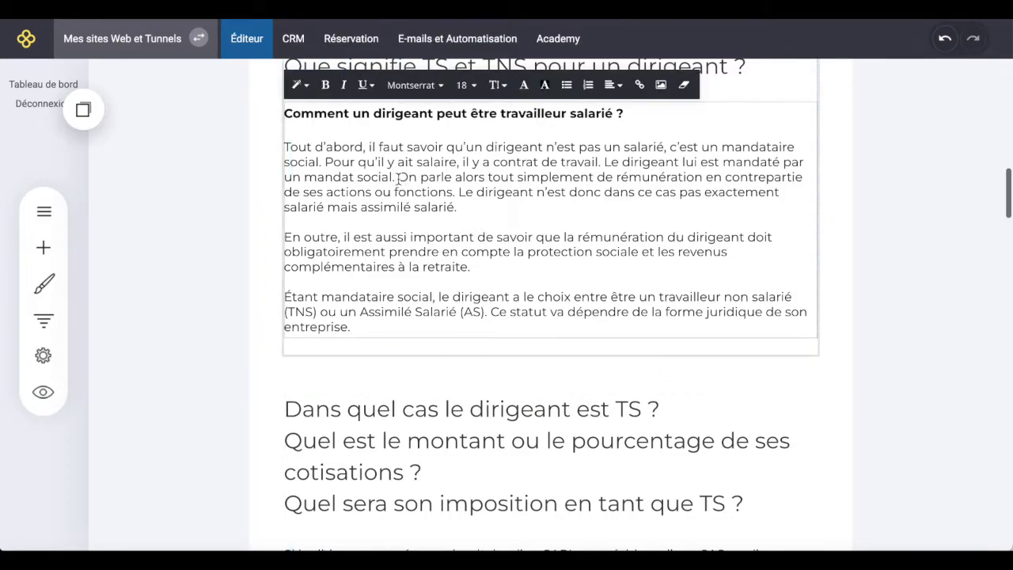
pyautogui.click(398, 178)
pyautogui.press('Return')
pyautogui.press('Return')
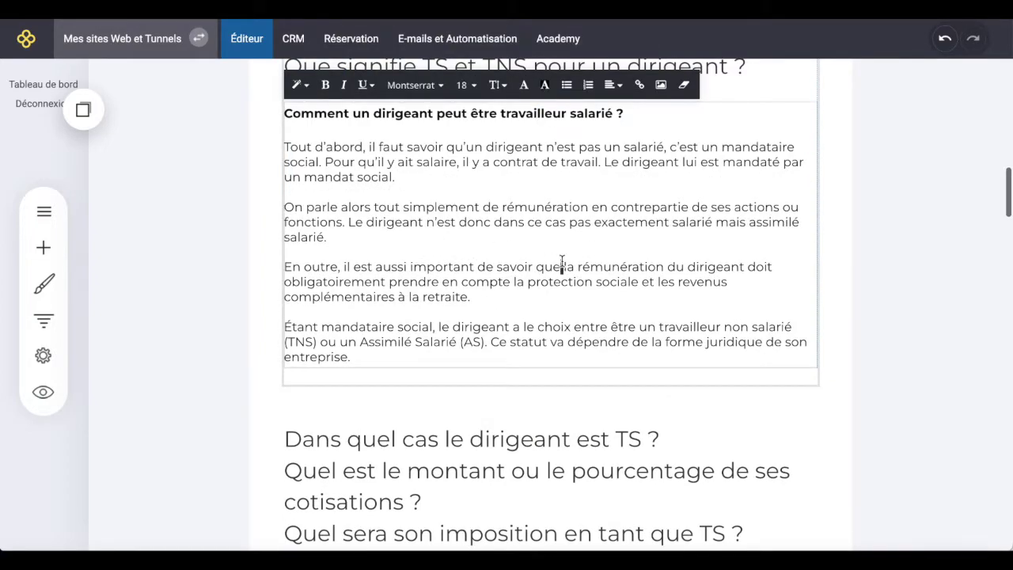
# Review the paragraph spacing from the introduction and Sommaire through the section on when a director is TS.
pyautogui.scroll(-3, 531, 269)
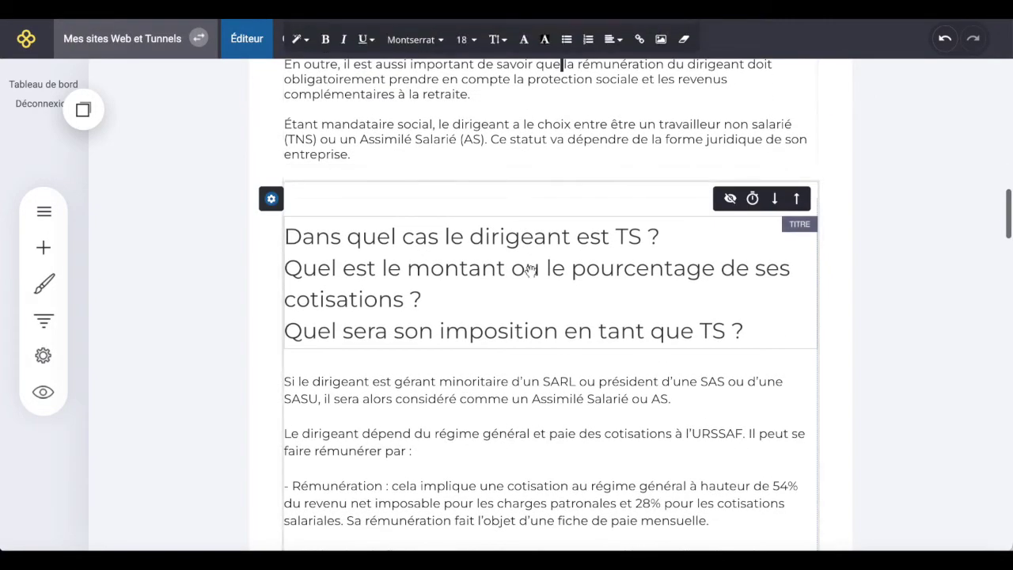
pyautogui.scroll(-3, 529, 269)
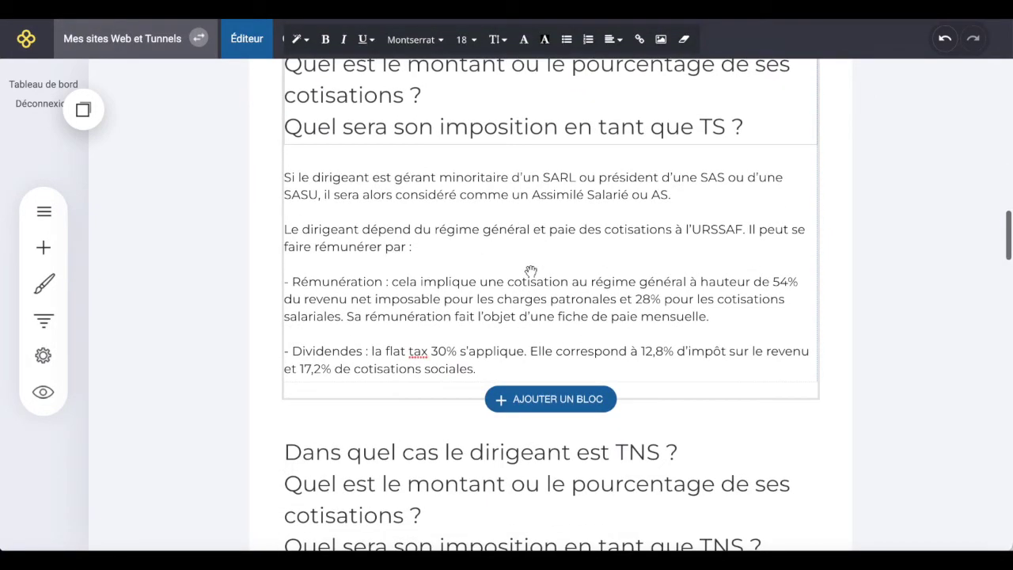
pyautogui.scroll(10, 530, 270)
pyautogui.scroll(4, 530, 270)
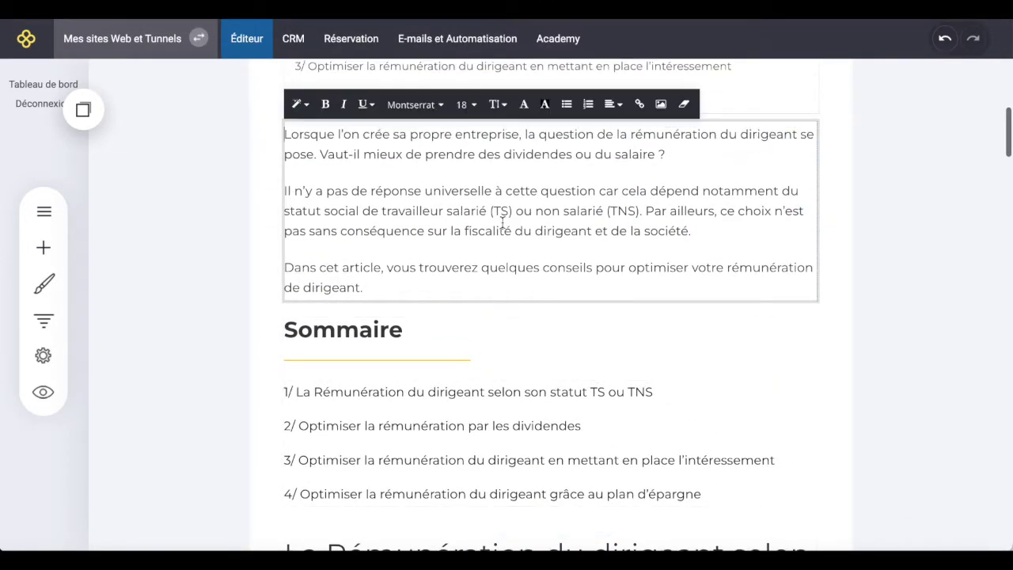
pyautogui.scroll(-3, 433, 241)
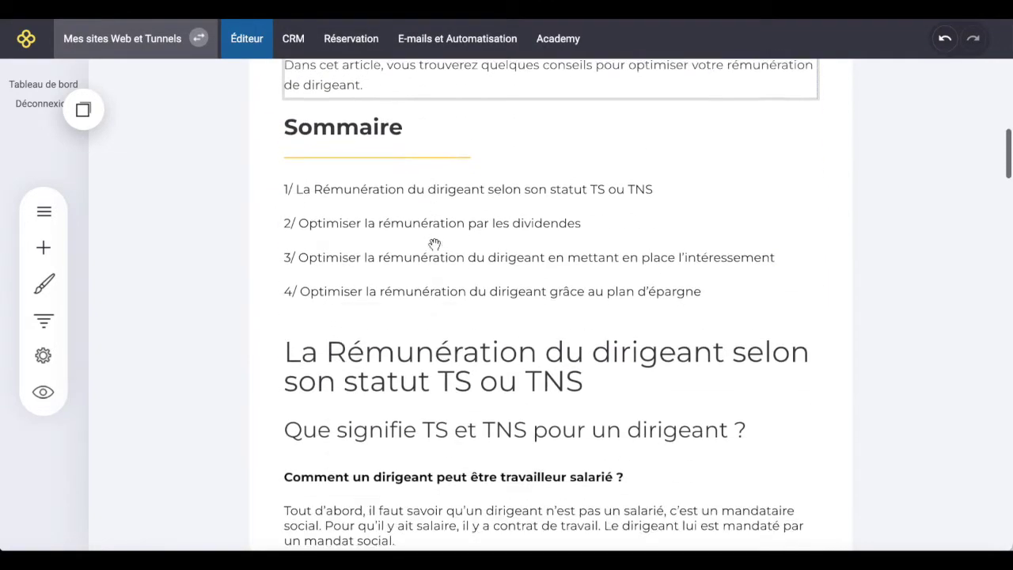
pyautogui.scroll(5, 434, 241)
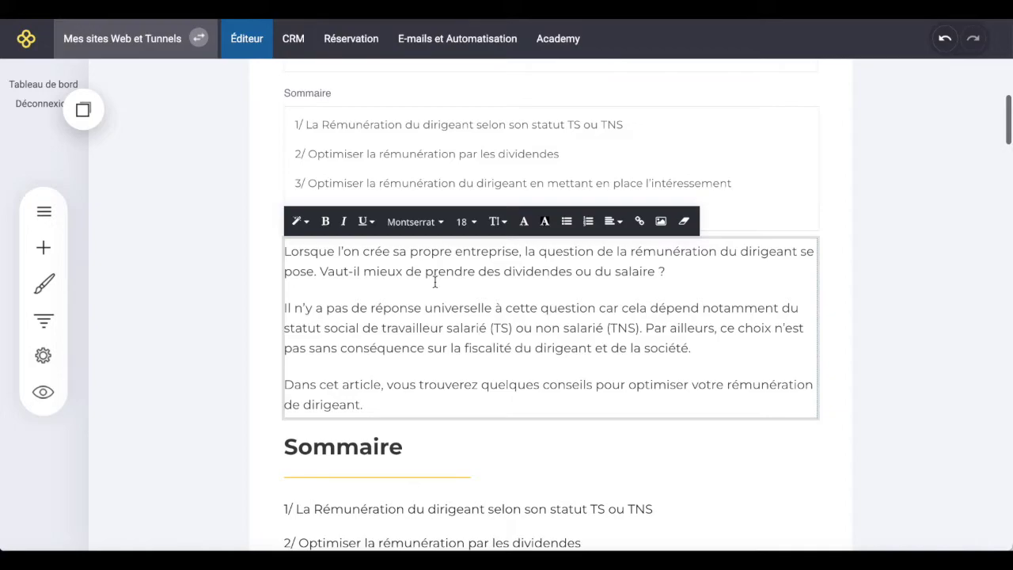
pyautogui.scroll(-8, 478, 313)
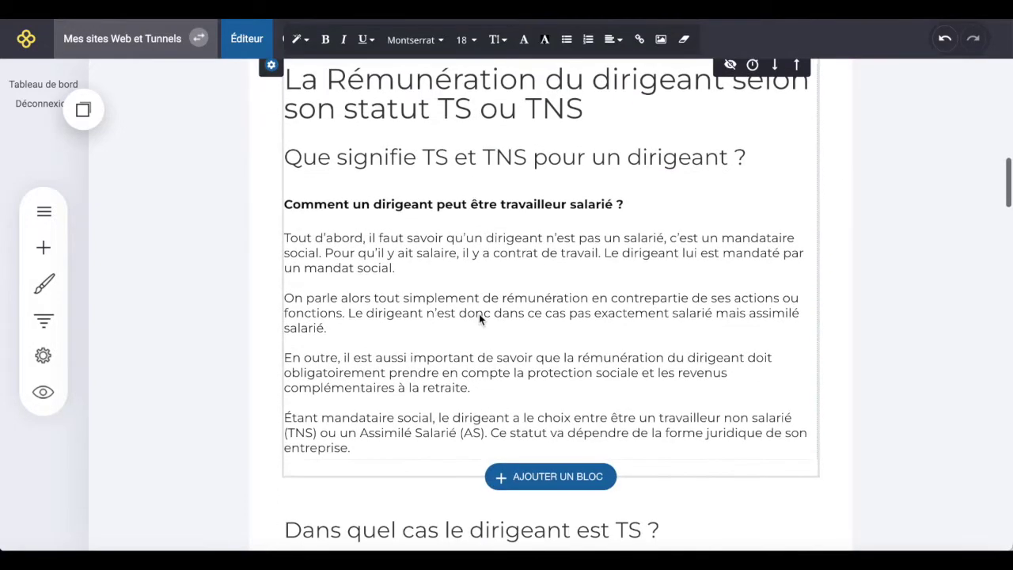
pyautogui.click(482, 303)
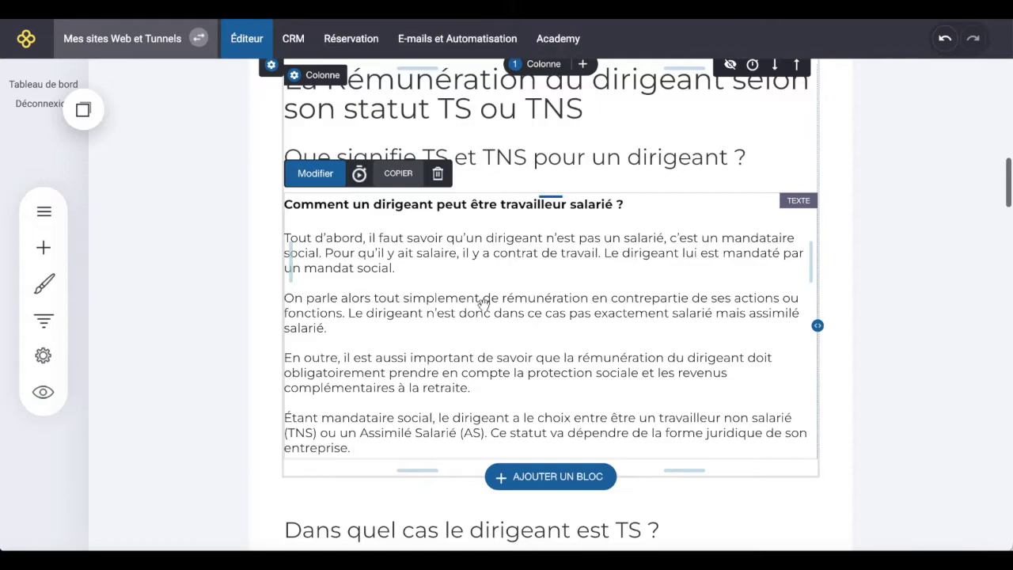
# Make the introduction's question "Vaut-il mieux de prendre des dividendes ou du salaire ?" bold.
pyautogui.scroll(10, 485, 305)
pyautogui.scroll(-5, 485, 305)
pyautogui.scroll(2, 484, 308)
pyautogui.click(424, 259)
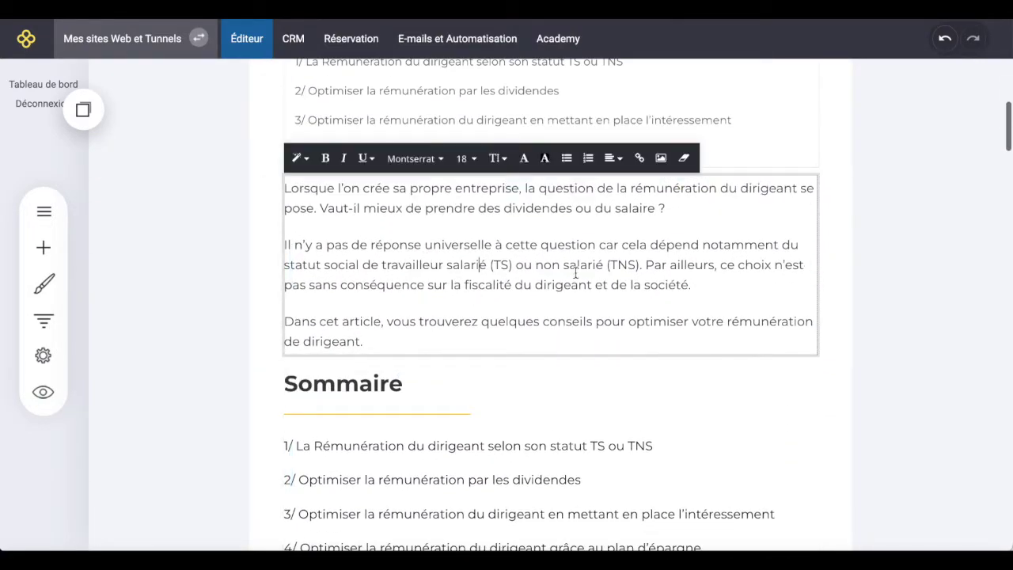
pyautogui.moveTo(319, 208); pyautogui.dragTo(665, 208)
pyautogui.click(325, 159)
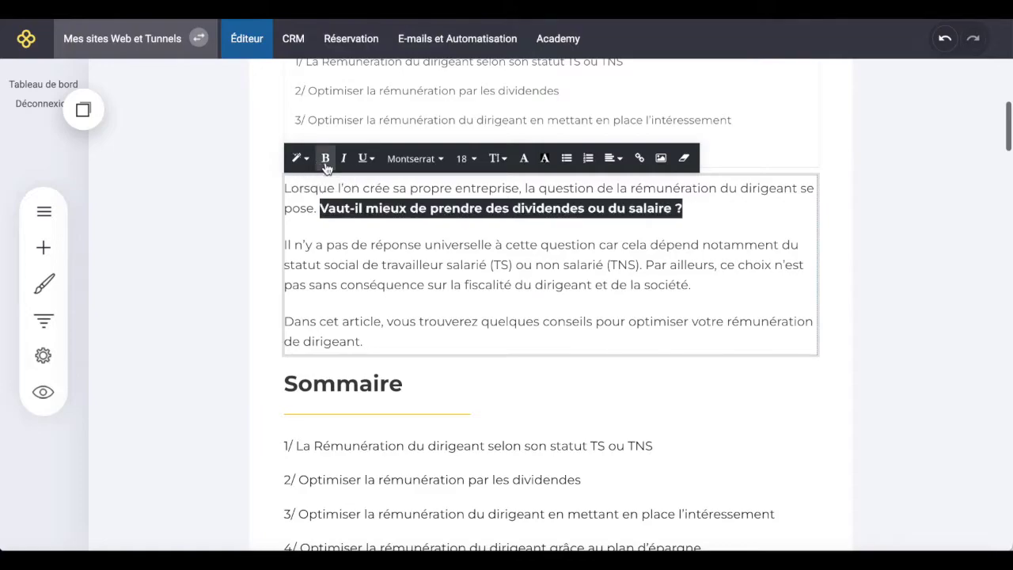
pyautogui.click(392, 265)
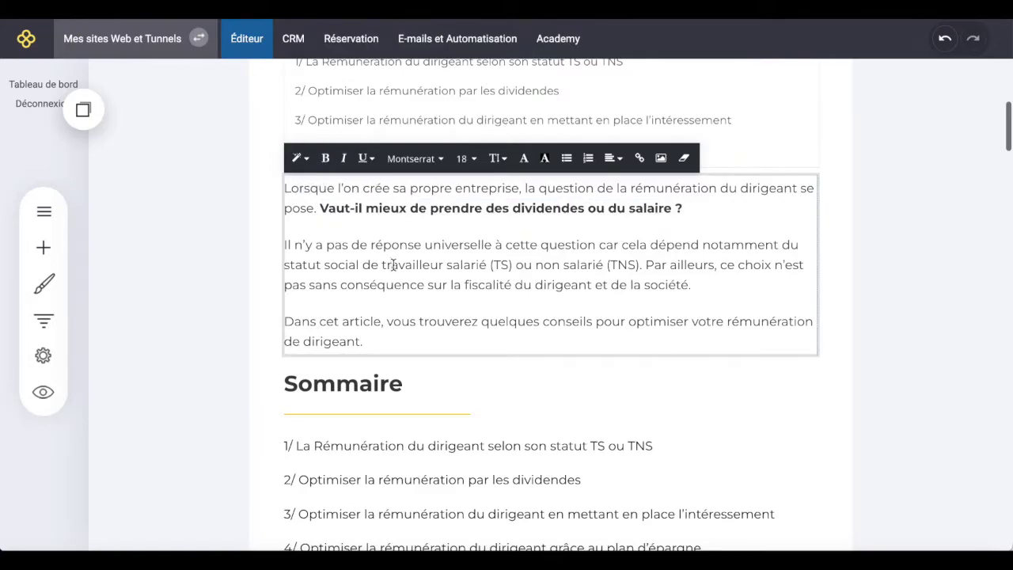
# Look over the bold key phrases in the introduction and the TS and TNS definitions section.
pyautogui.scroll(-10, 390, 267)
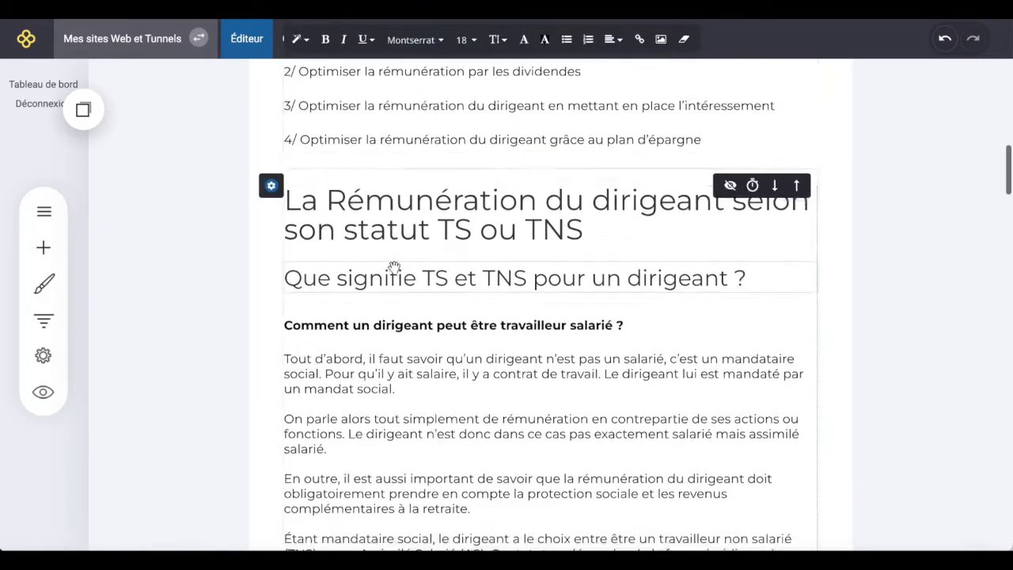
pyautogui.scroll(15, 394, 270)
pyautogui.scroll(-6, 393, 269)
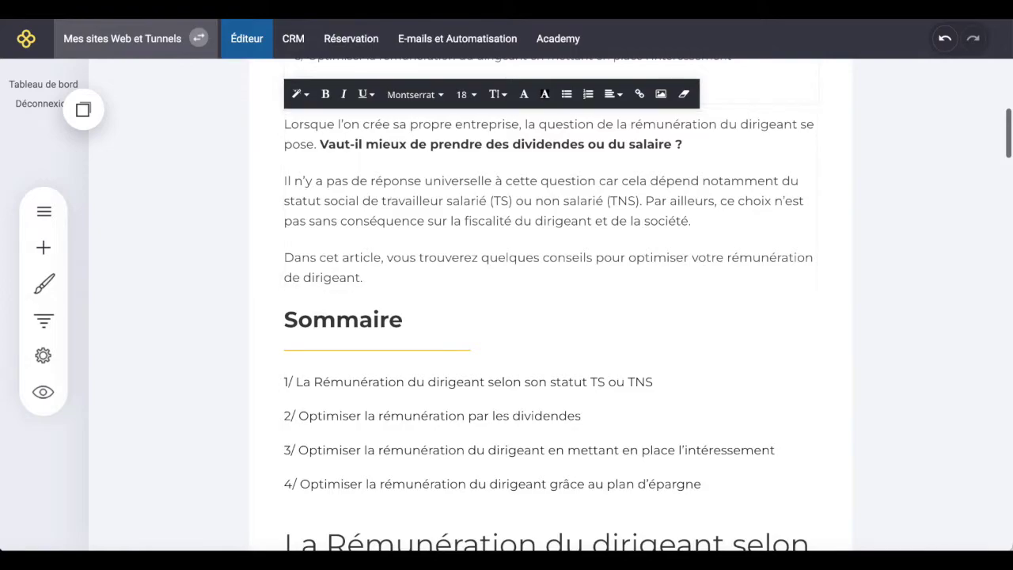
pyautogui.scroll(-3, 554, 435)
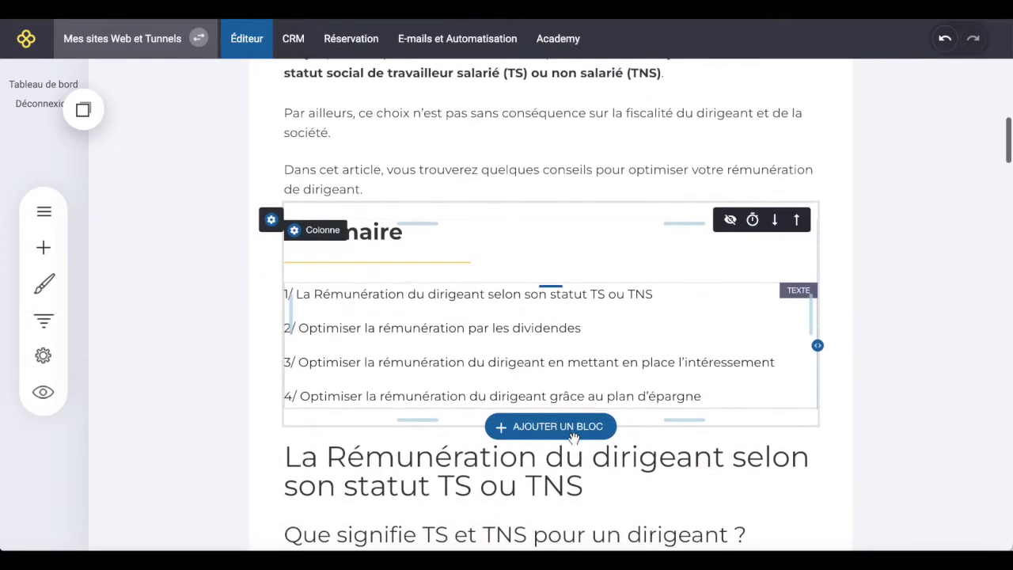
pyautogui.scroll(3, 573, 437)
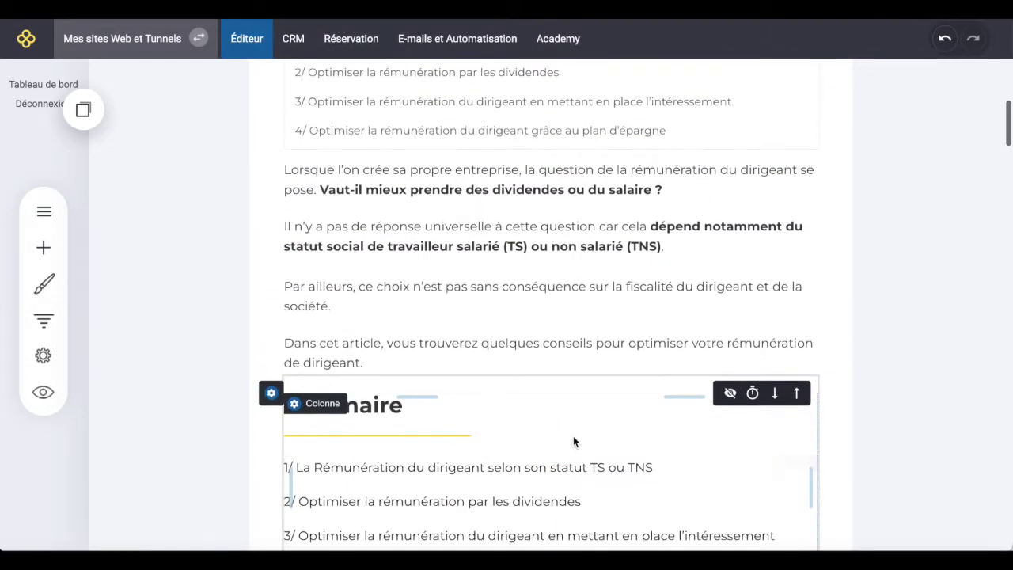
pyautogui.click(494, 257)
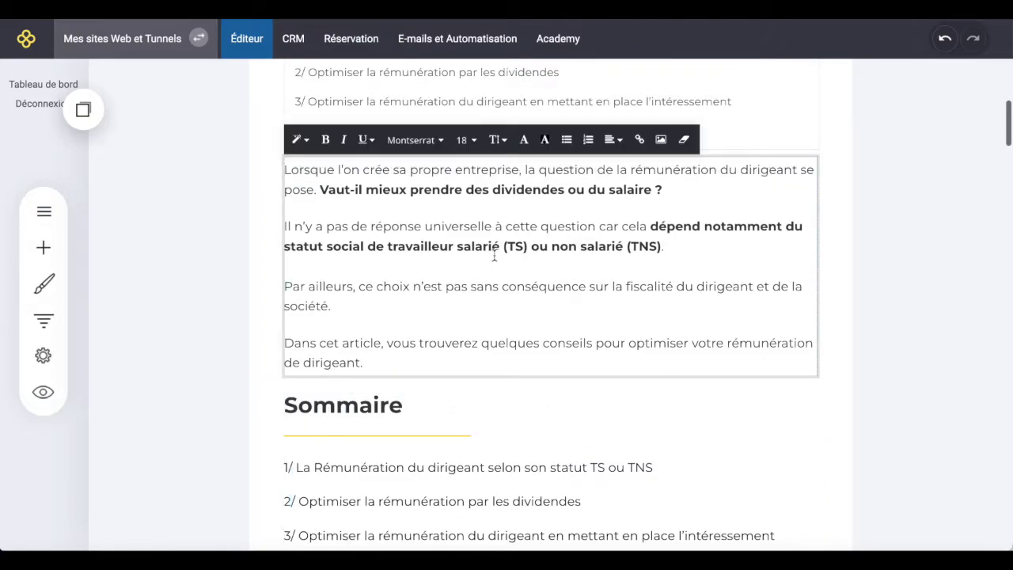
pyautogui.scroll(-15, 491, 305)
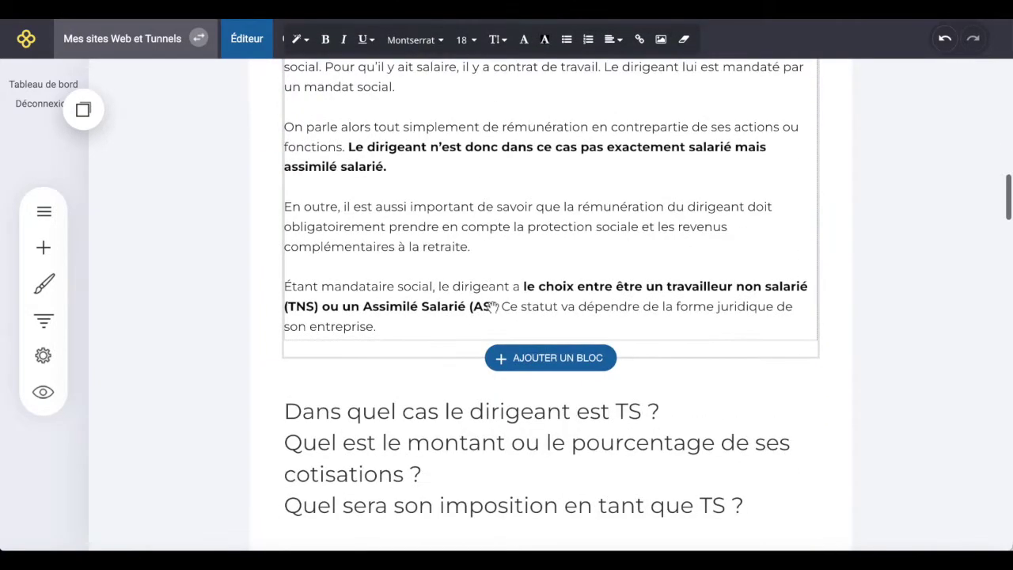
# Check the line height applied to all the body text of the TS taxation section and look over the TNS section.
pyautogui.click(434, 237)
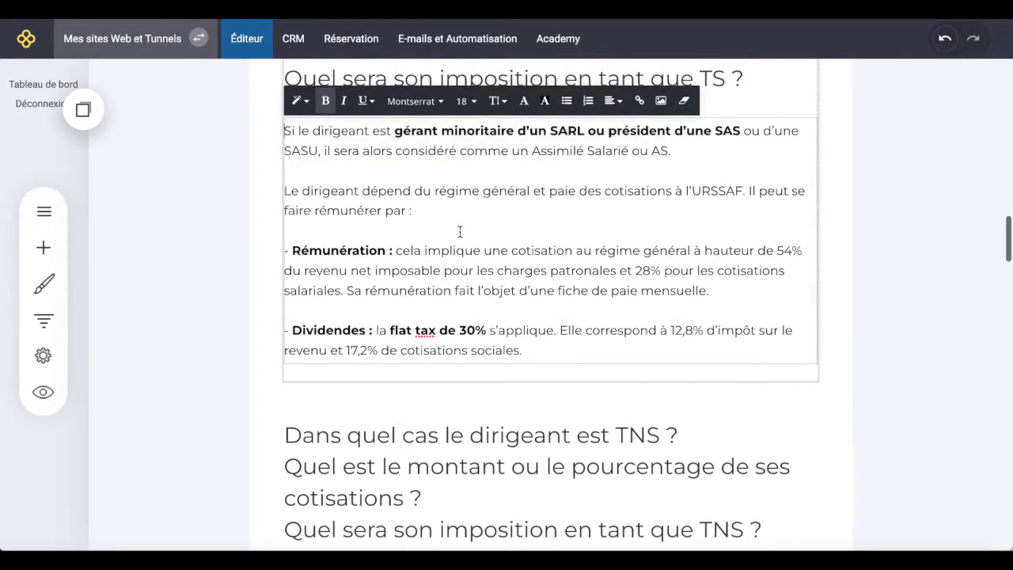
pyautogui.hotkey('ctrl', 'a')
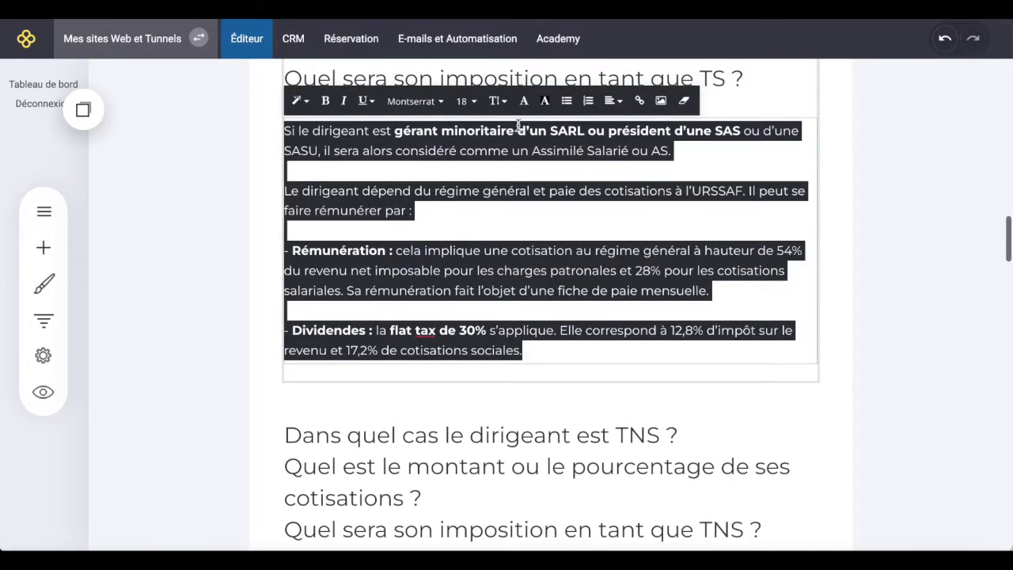
pyautogui.click(501, 101)
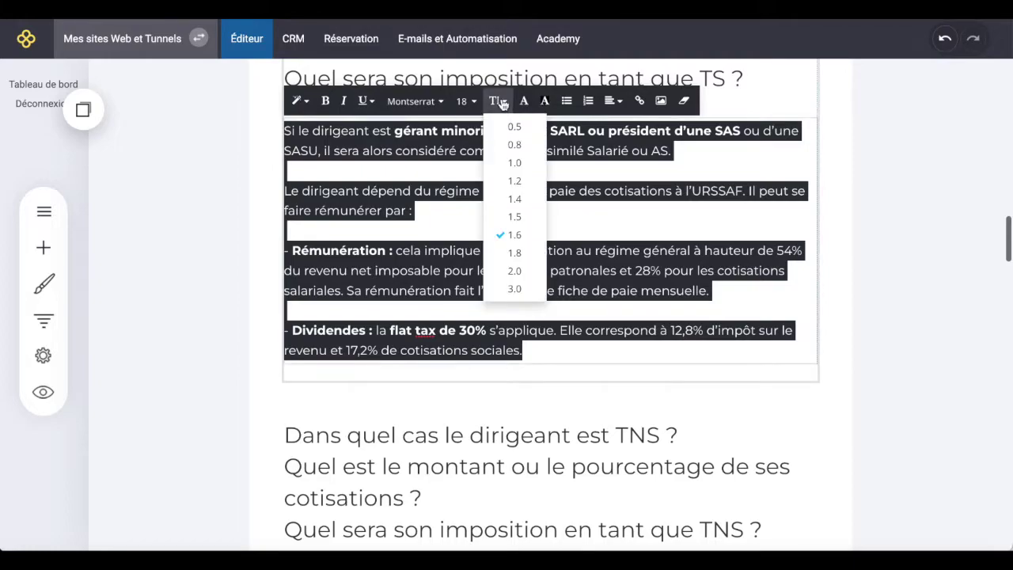
pyautogui.click(664, 278)
pyautogui.scroll(-4, 665, 281)
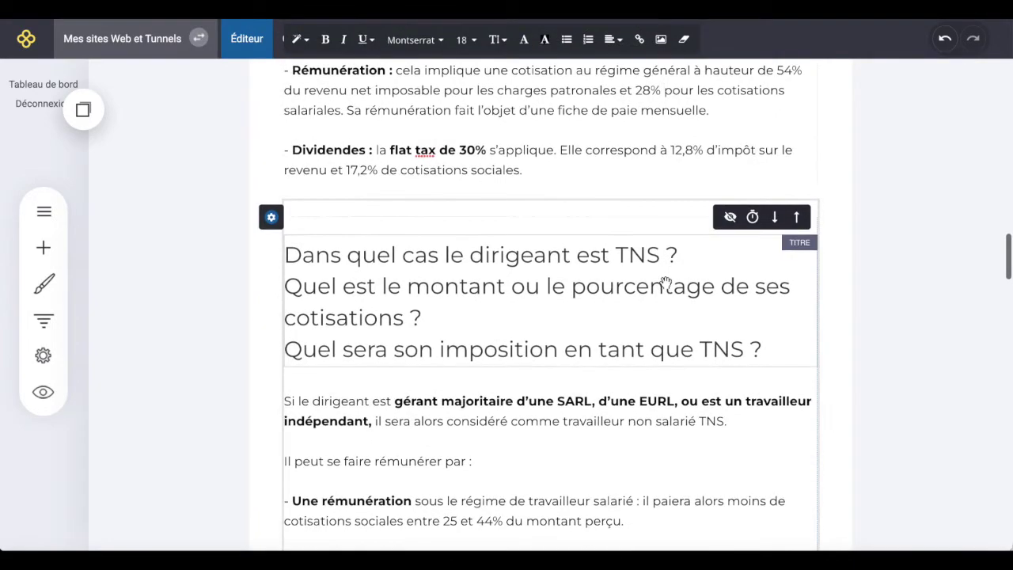
pyautogui.scroll(-5, 665, 281)
pyautogui.scroll(4, 663, 206)
pyautogui.scroll(1, 663, 206)
# Open the article's public page and examine it from the title to the section on choosing between dividends and remuneration.
pyautogui.click(911, 141)
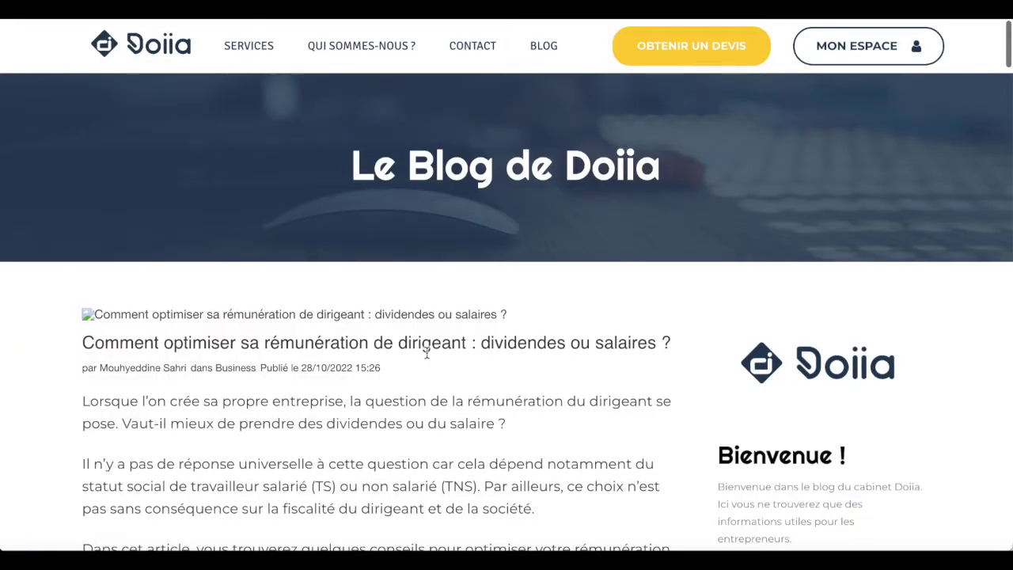
pyautogui.scroll(-13, 427, 353)
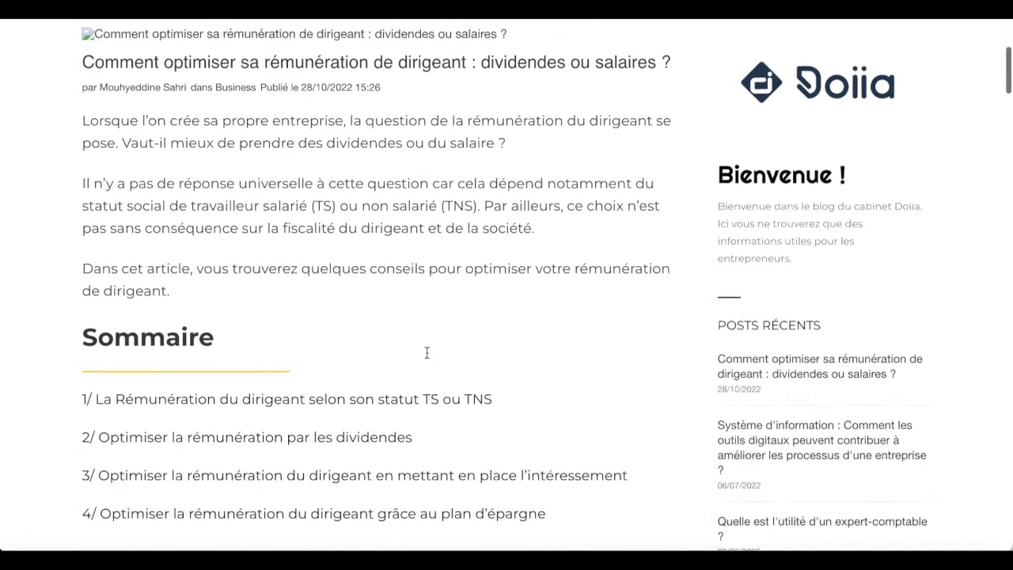
pyautogui.scroll(-5, 426, 353)
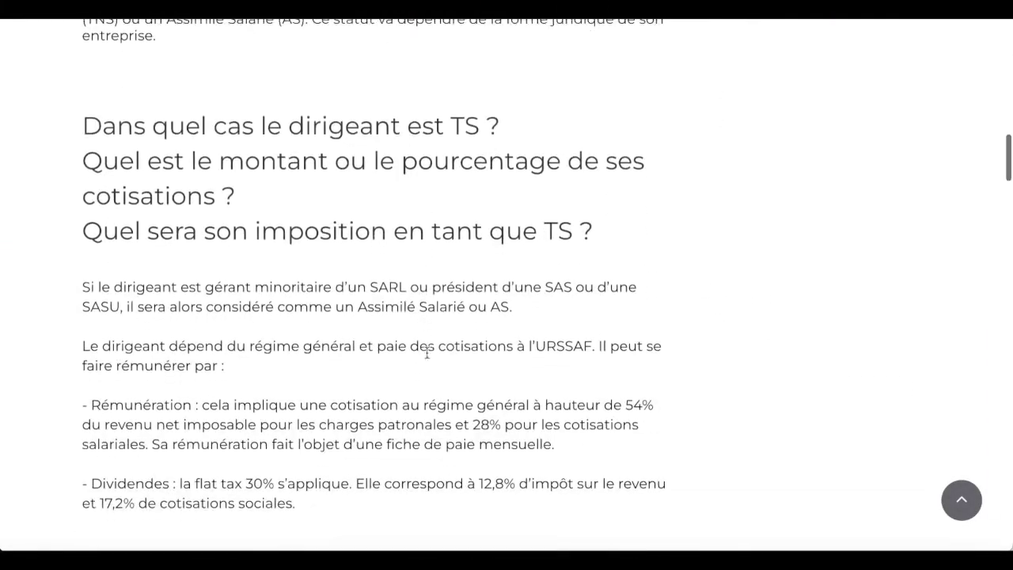
pyautogui.scroll(-7, 426, 352)
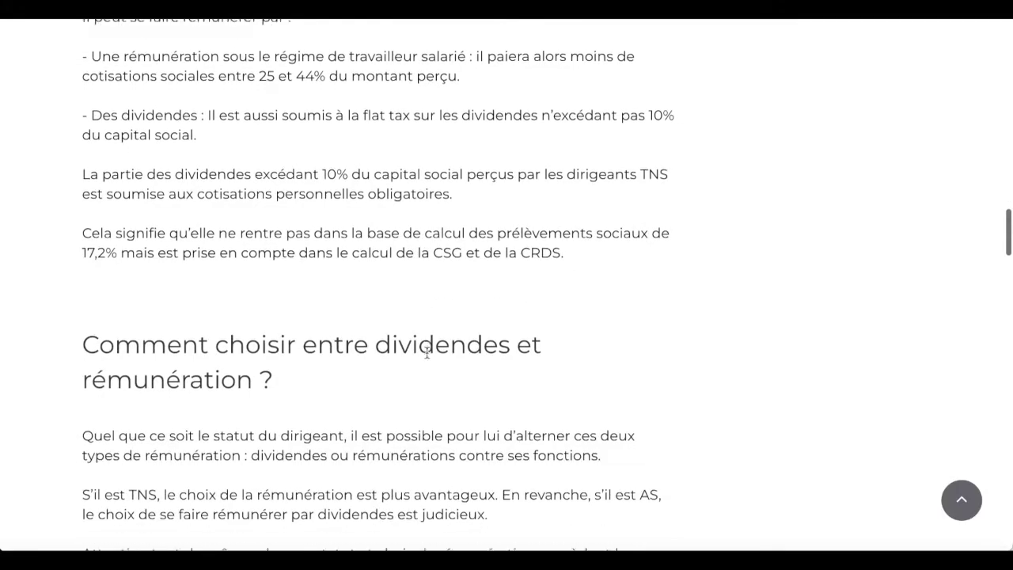
# Reload the article page and examine its bold passages and spacing from the Sommaire through the call-to-action block.
pyautogui.scroll(20, 426, 352)
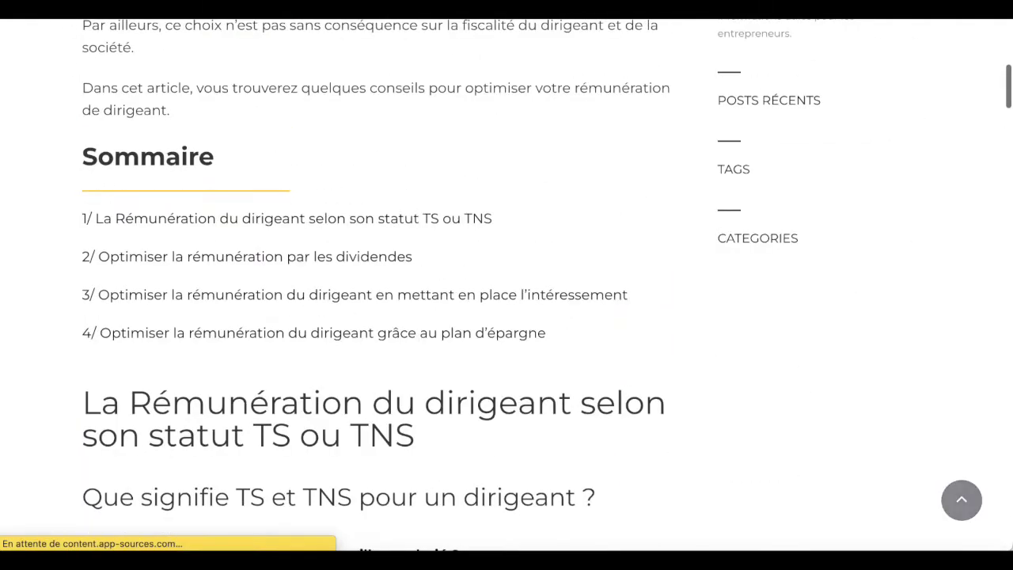
pyautogui.scroll(-7, 291, 373)
pyautogui.scroll(-7, 291, 372)
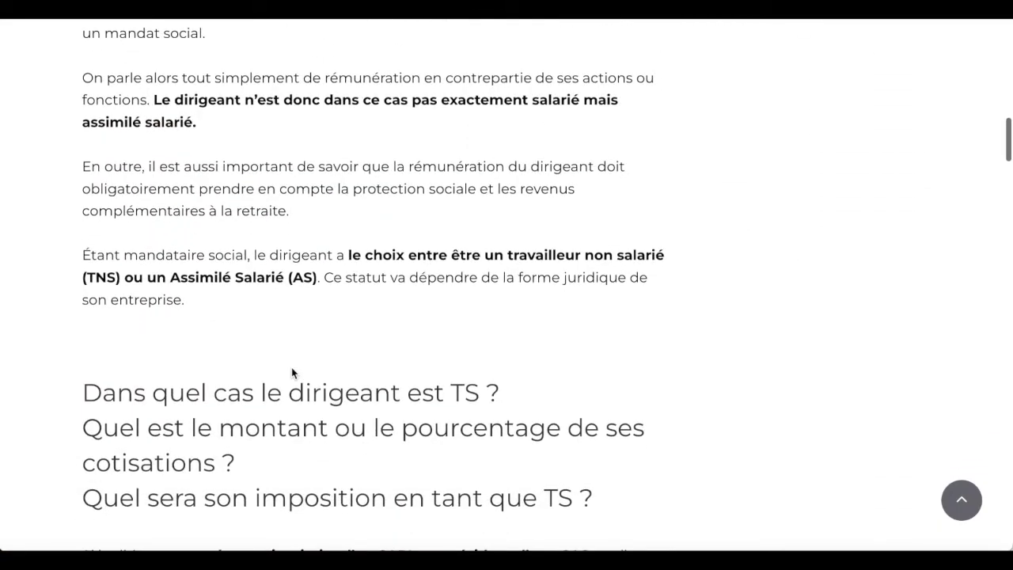
pyautogui.scroll(-10, 291, 373)
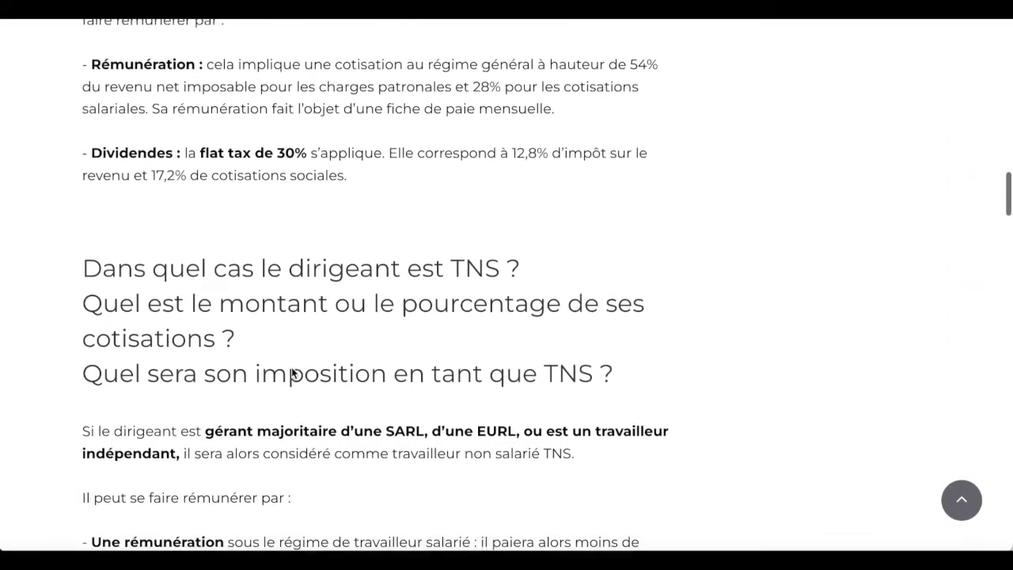
pyautogui.scroll(-20, 291, 373)
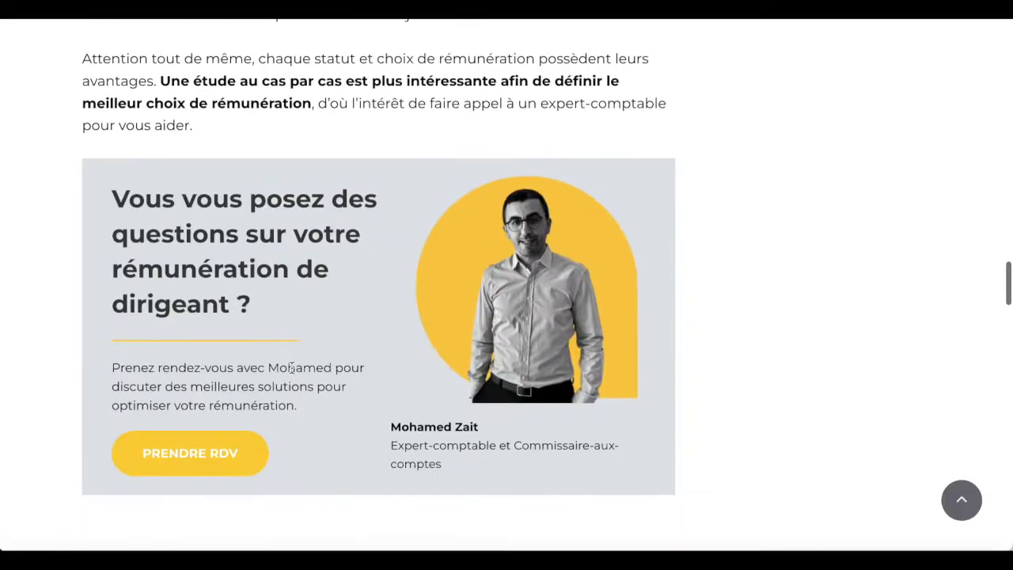
pyautogui.scroll(-10, 291, 367)
pyautogui.scroll(8, 291, 368)
pyautogui.scroll(1, 291, 373)
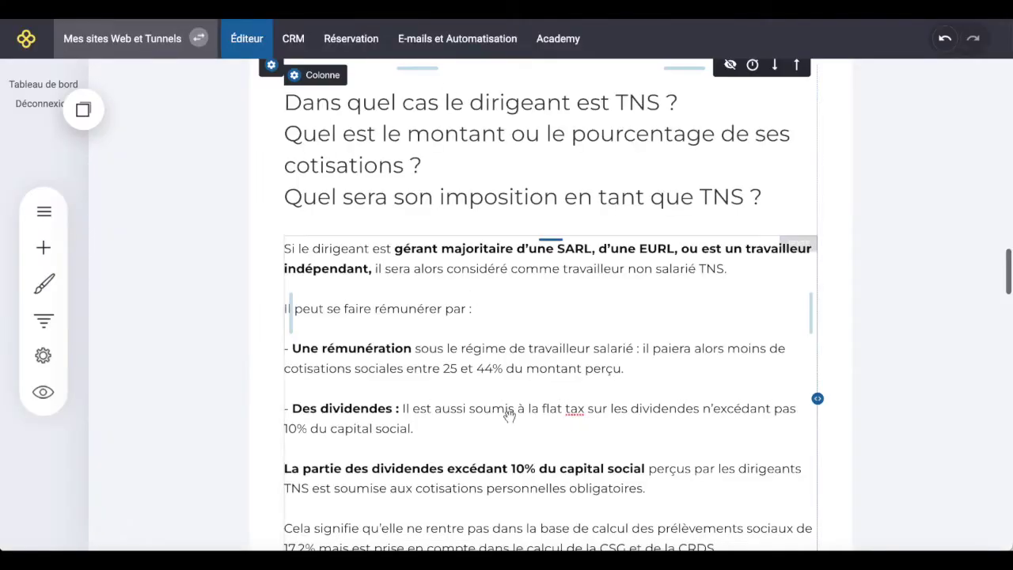
# Return to the editor and review the article from the conclusion back up to the call-to-action block's PRENDRE RDV button.
pyautogui.scroll(-10, 508, 416)
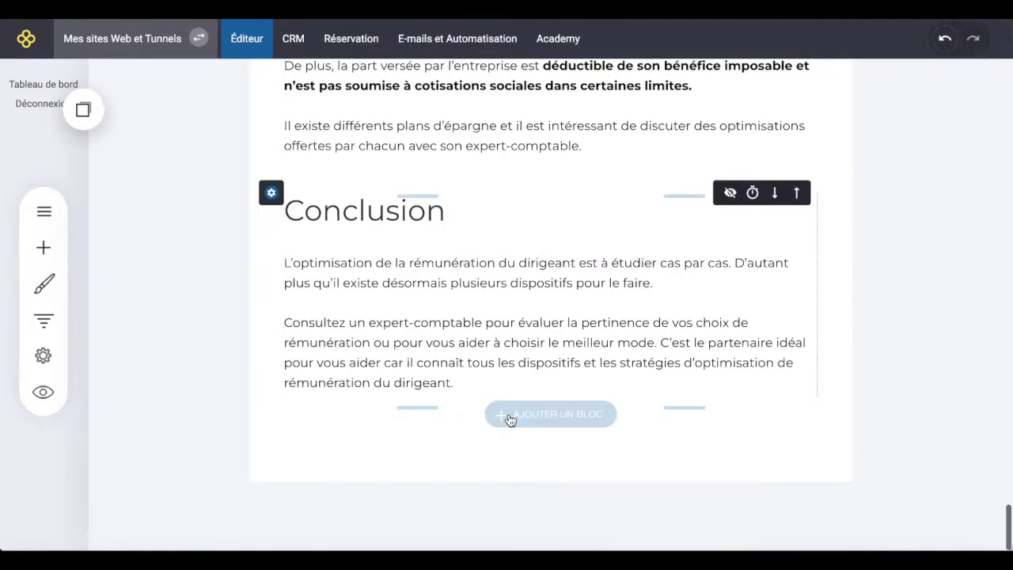
pyautogui.click(469, 321)
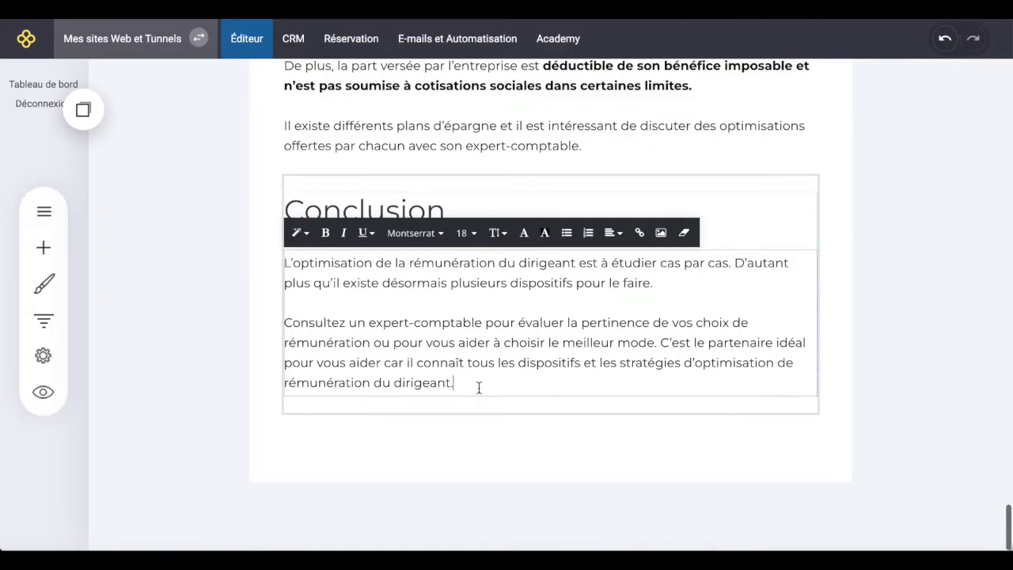
pyautogui.scroll(15, 472, 293)
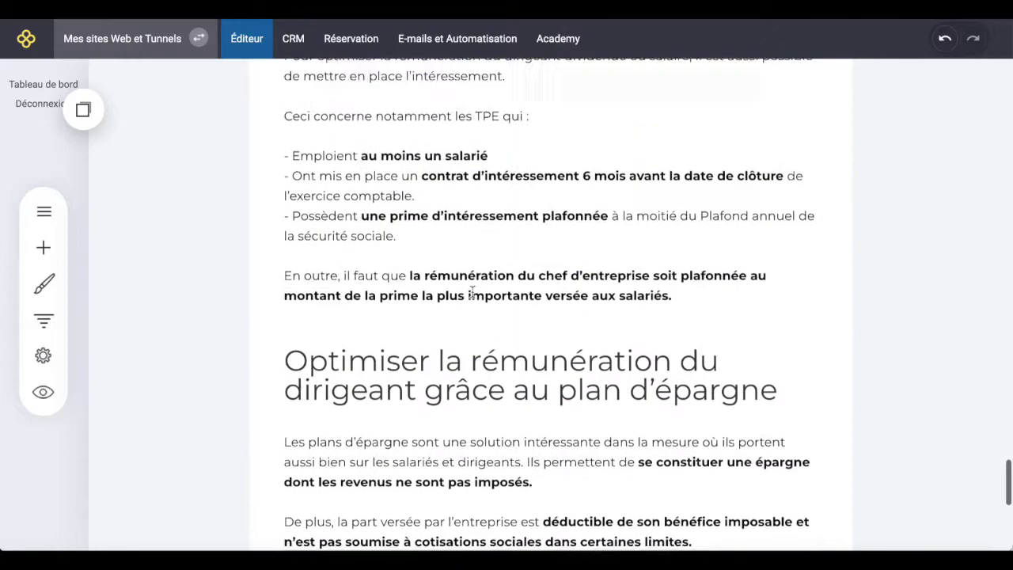
pyautogui.scroll(8, 472, 293)
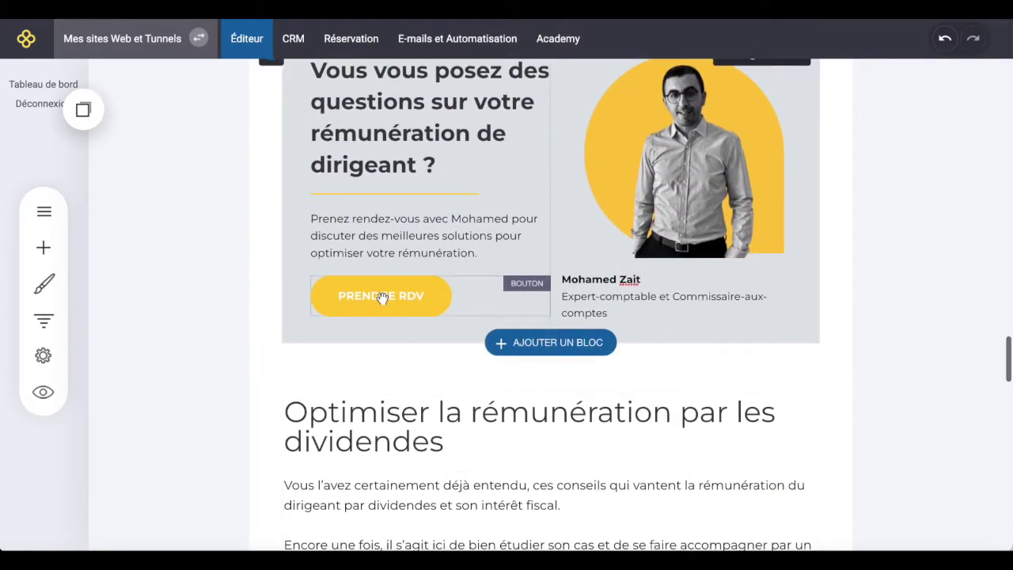
# Copy the call-to-action block's PRENDRE RDV button and place the copy about 33 px below the Conclusion text.
pyautogui.click(382, 297)
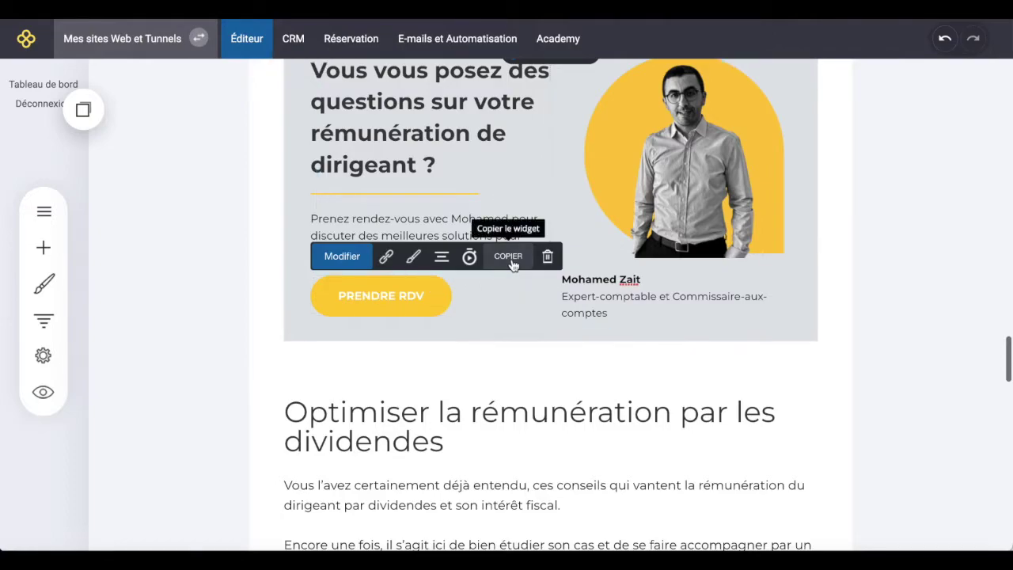
pyautogui.scroll(-1, 480, 356)
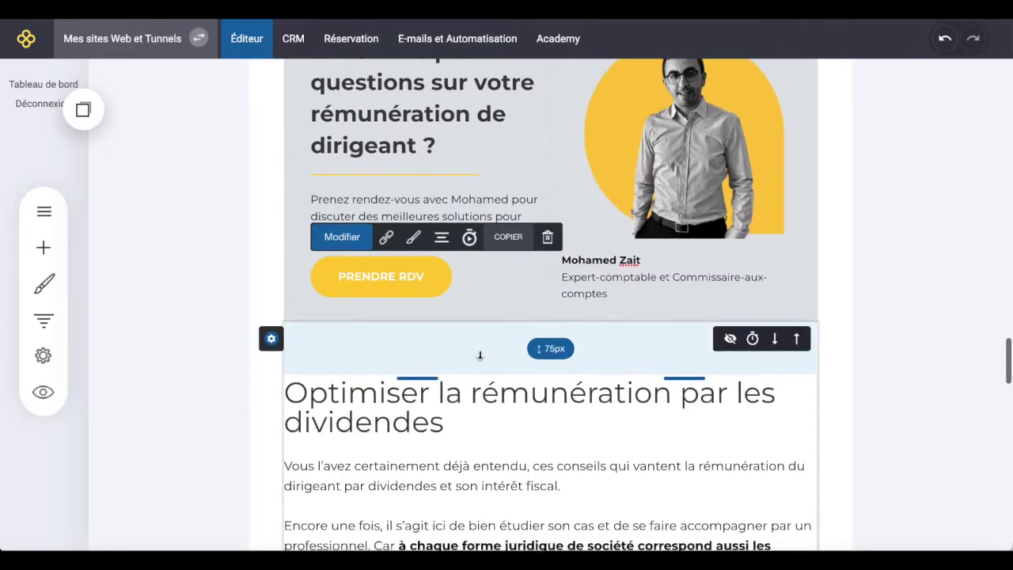
pyautogui.scroll(-15, 480, 355)
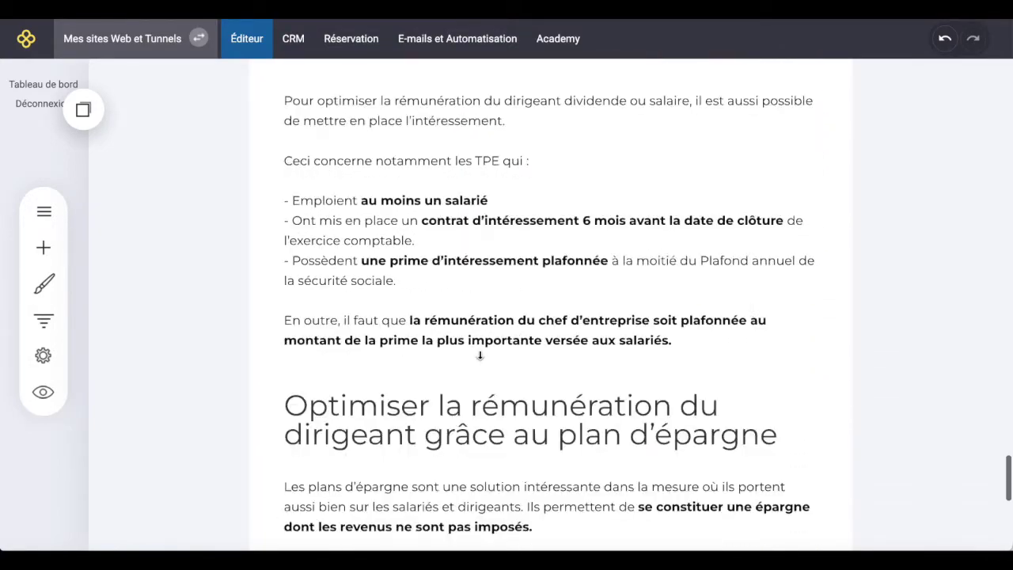
pyautogui.scroll(-2, 480, 355)
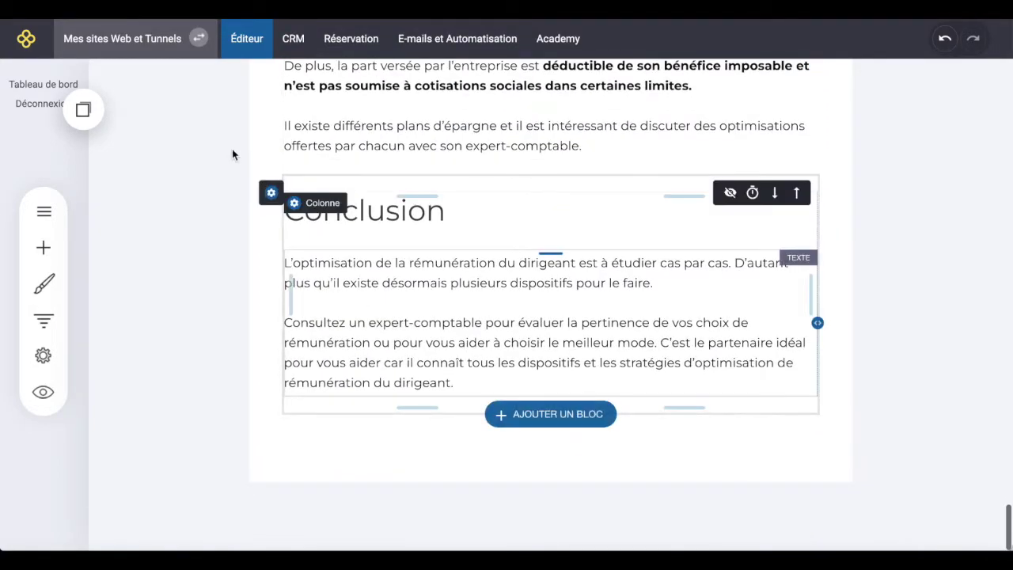
pyautogui.click(85, 111)
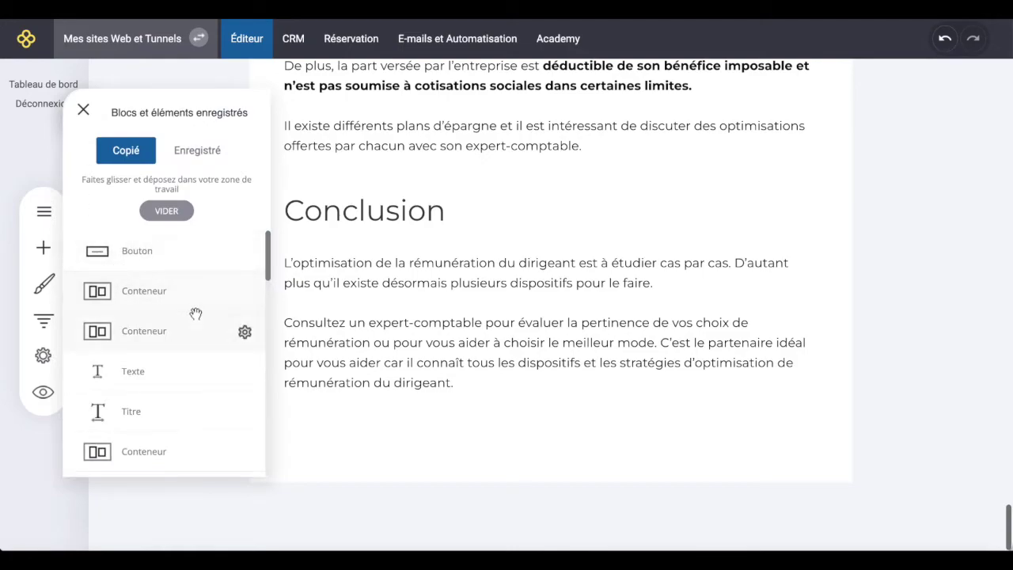
pyautogui.moveTo(163, 267); pyautogui.dragTo(411, 408)
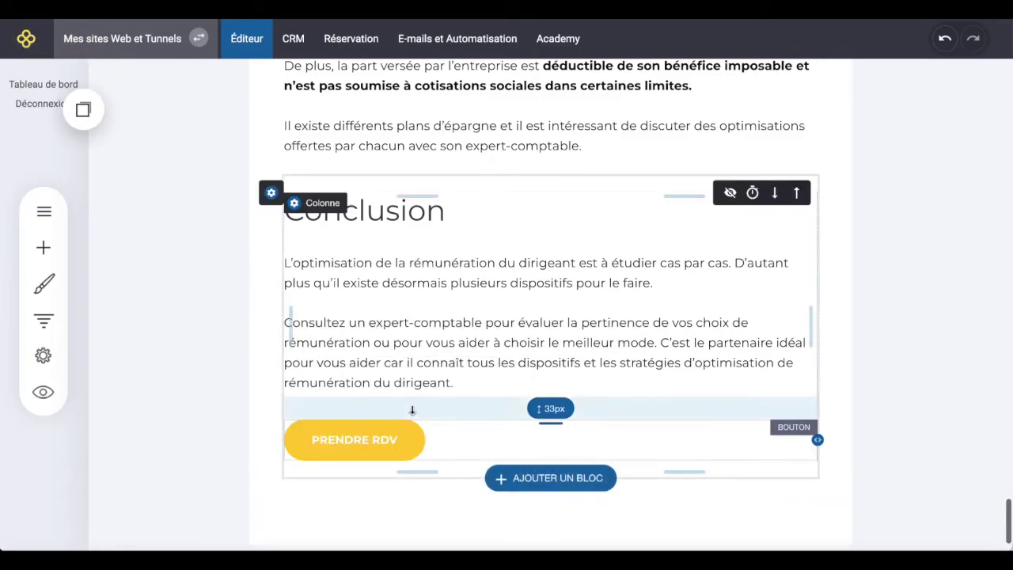
# Add a Blog widget beneath the conclusion's PRENDRE RDV button and increase the spacing between them to about 79 px.
pyautogui.scroll(-1, 491, 382)
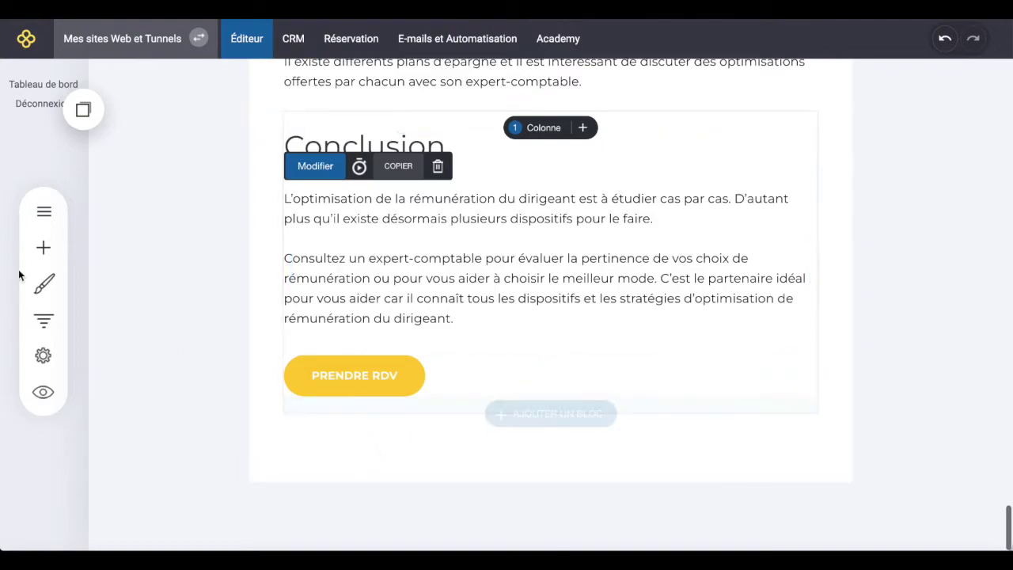
pyautogui.click(44, 250)
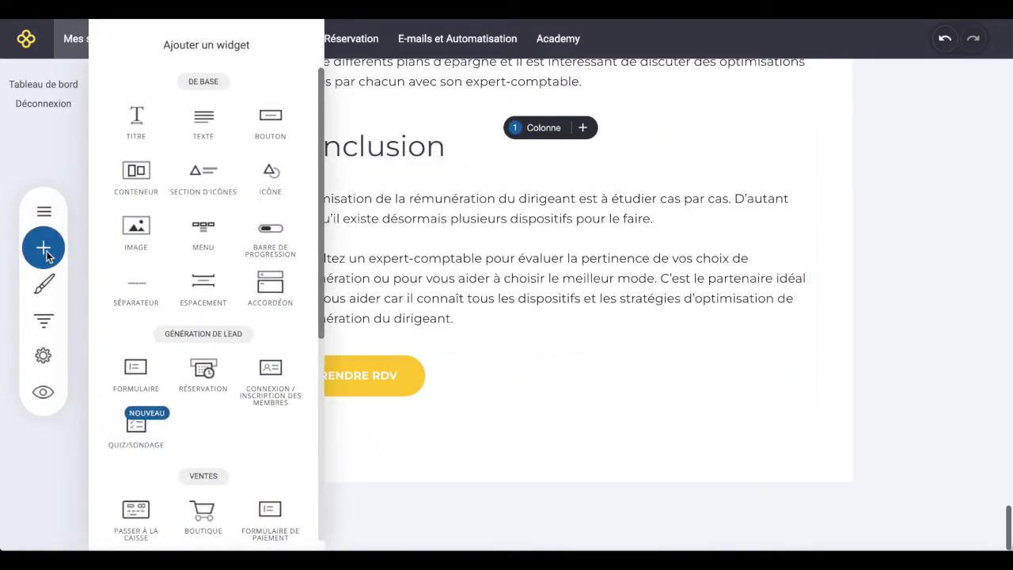
pyautogui.scroll(-3, 194, 376)
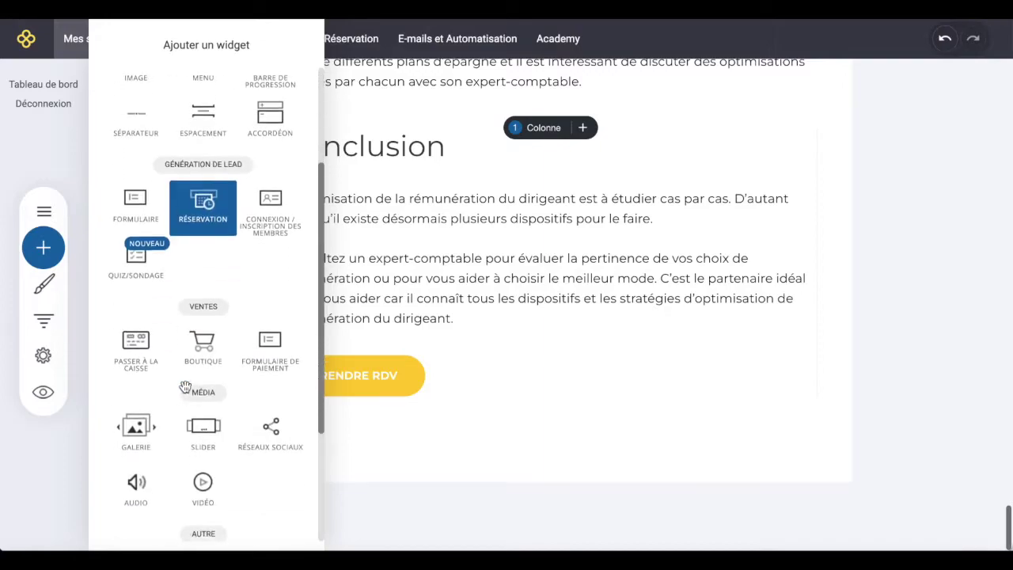
pyautogui.scroll(-2, 184, 387)
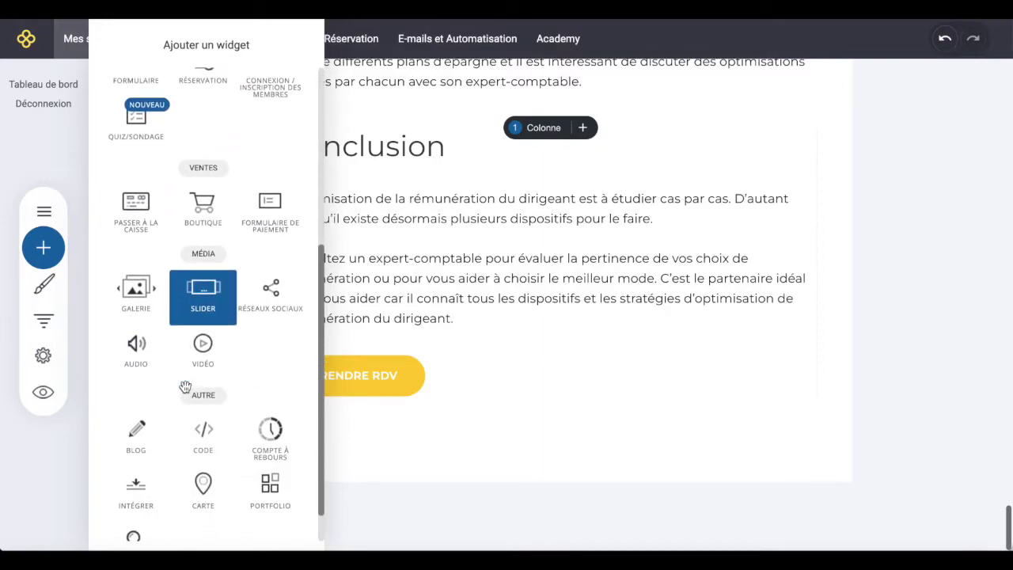
pyautogui.moveTo(175, 444); pyautogui.dragTo(366, 401)
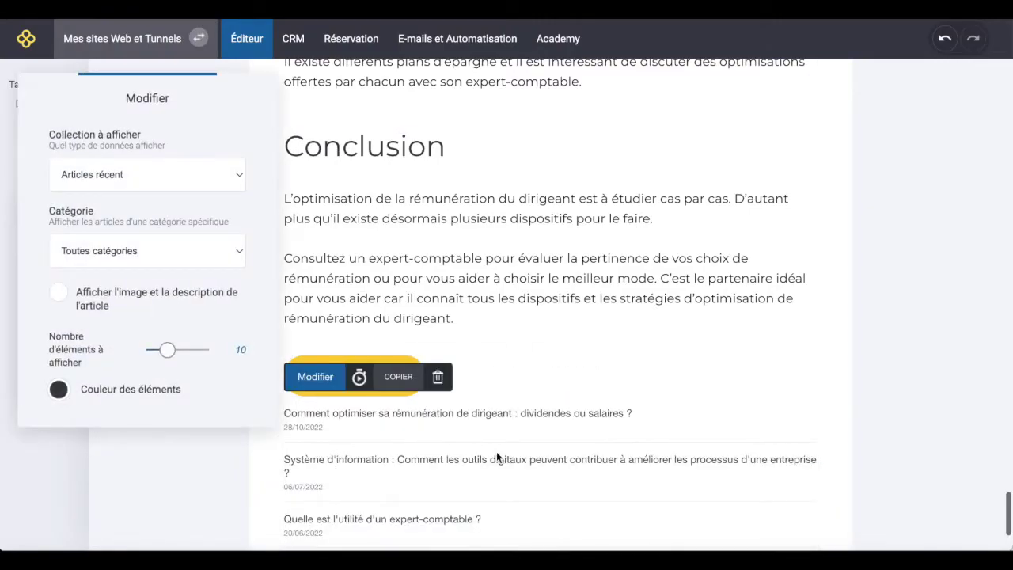
pyautogui.click(544, 373)
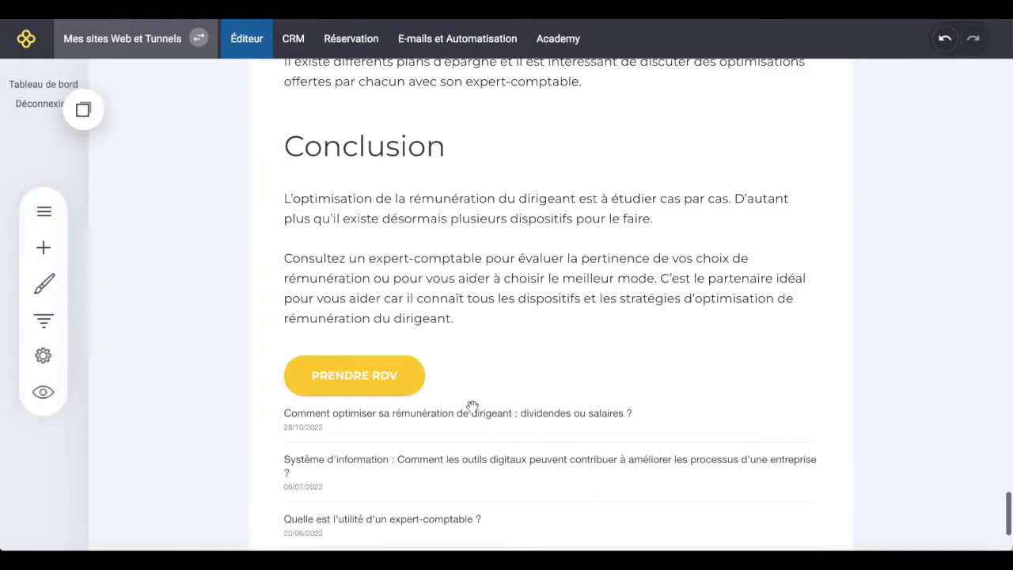
pyautogui.moveTo(481, 401); pyautogui.dragTo(480, 457)
pyautogui.scroll(-3, 479, 457)
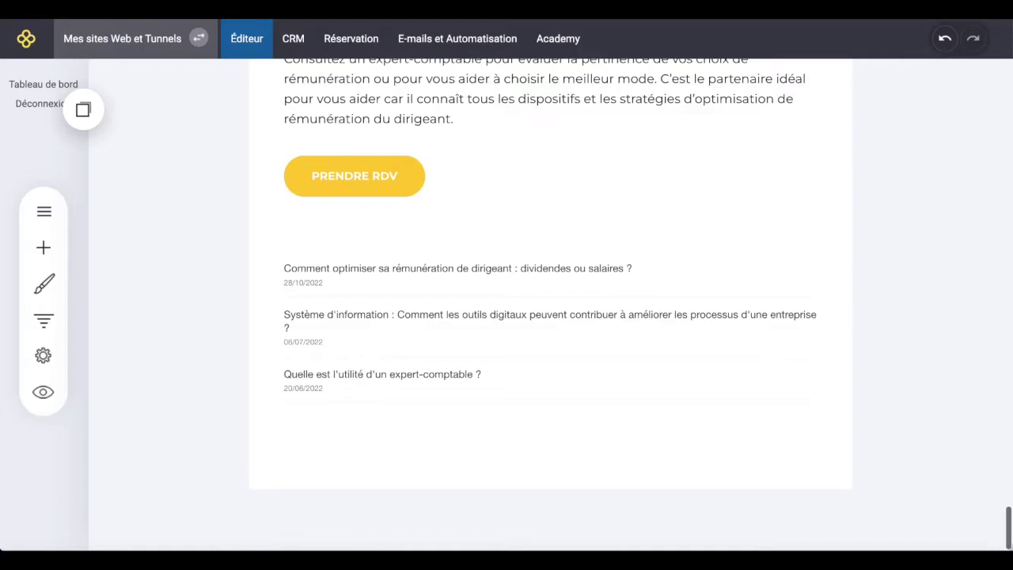
# Check the blog widget's collection and category options and try displaying each article's image and description.
pyautogui.click(317, 245)
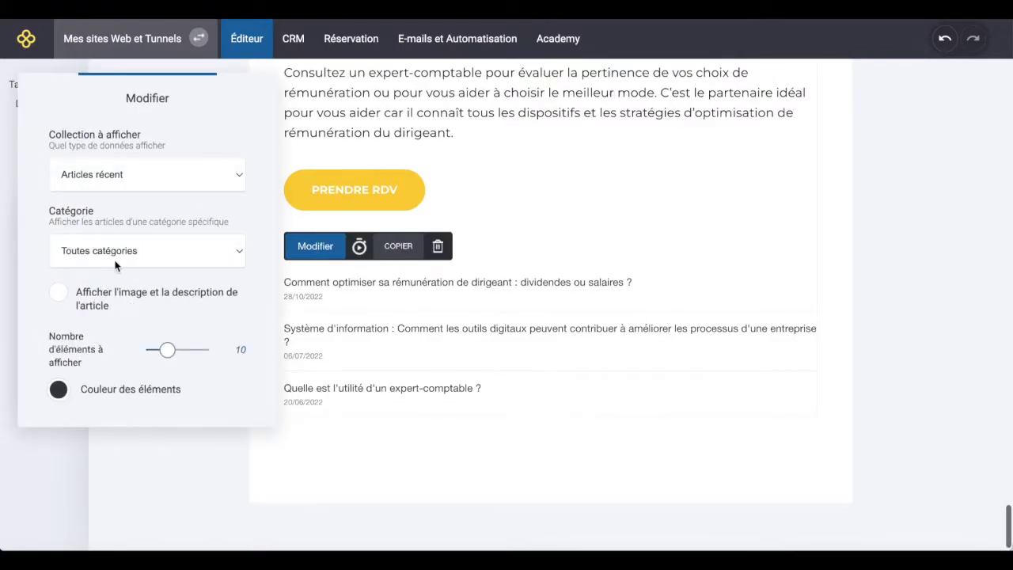
pyautogui.click(145, 179)
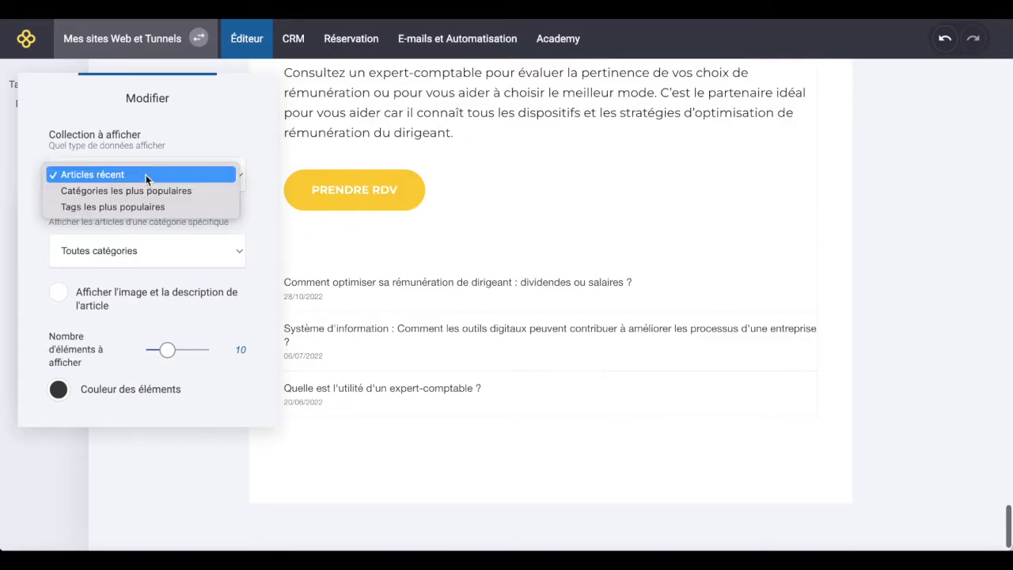
pyautogui.click(146, 175)
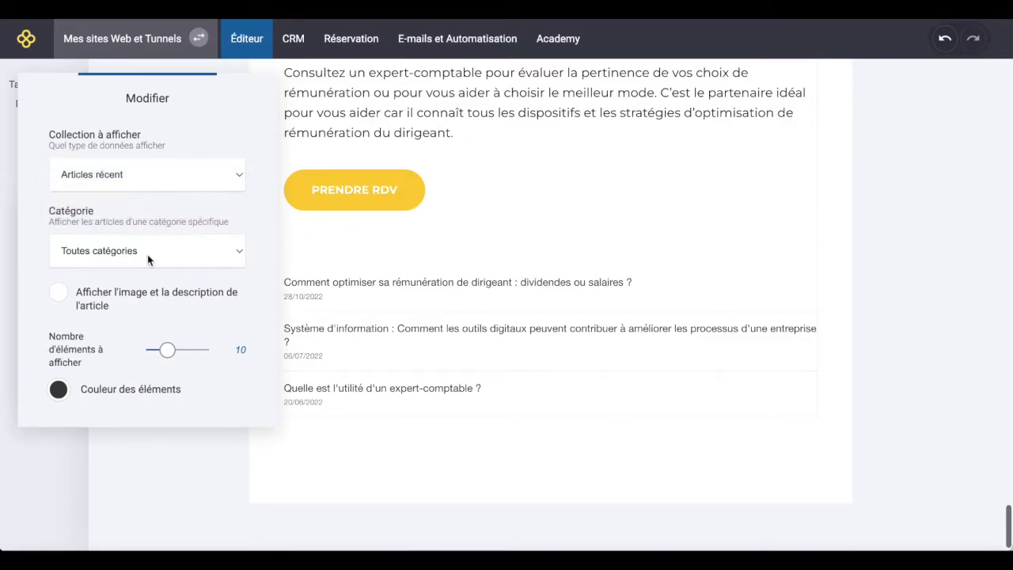
pyautogui.click(147, 254)
pyautogui.click(147, 252)
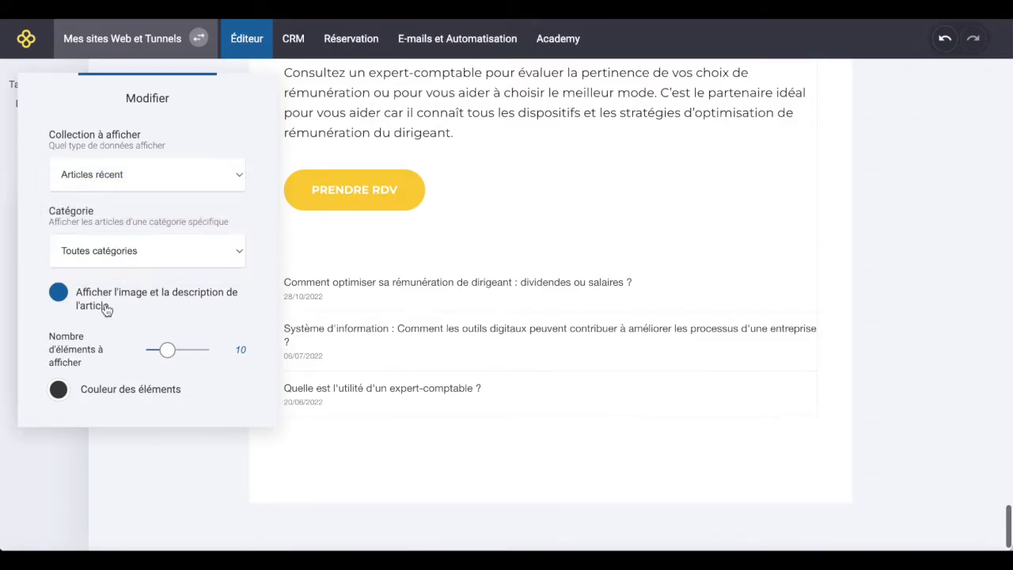
pyautogui.click(58, 293)
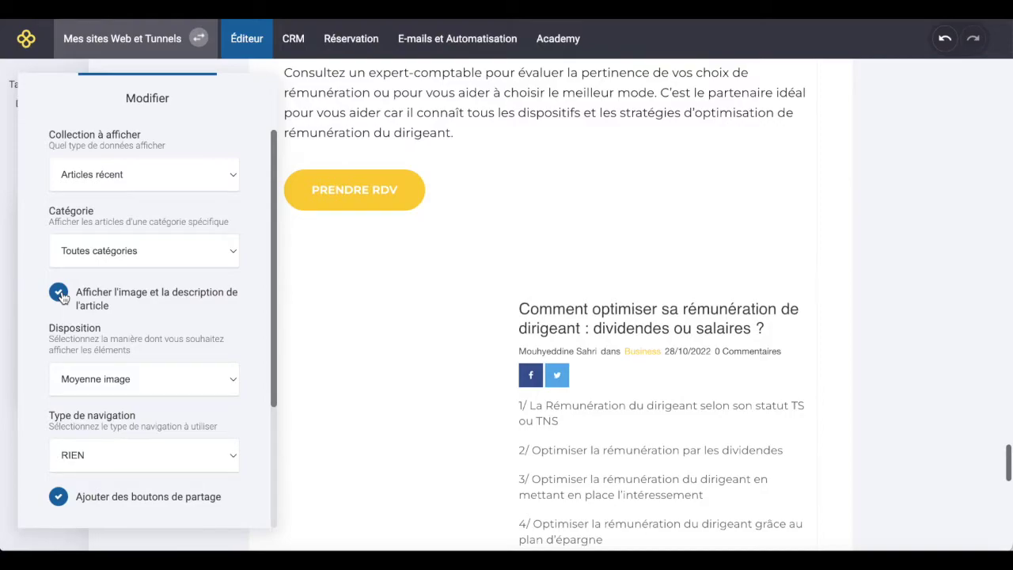
pyautogui.click(59, 293)
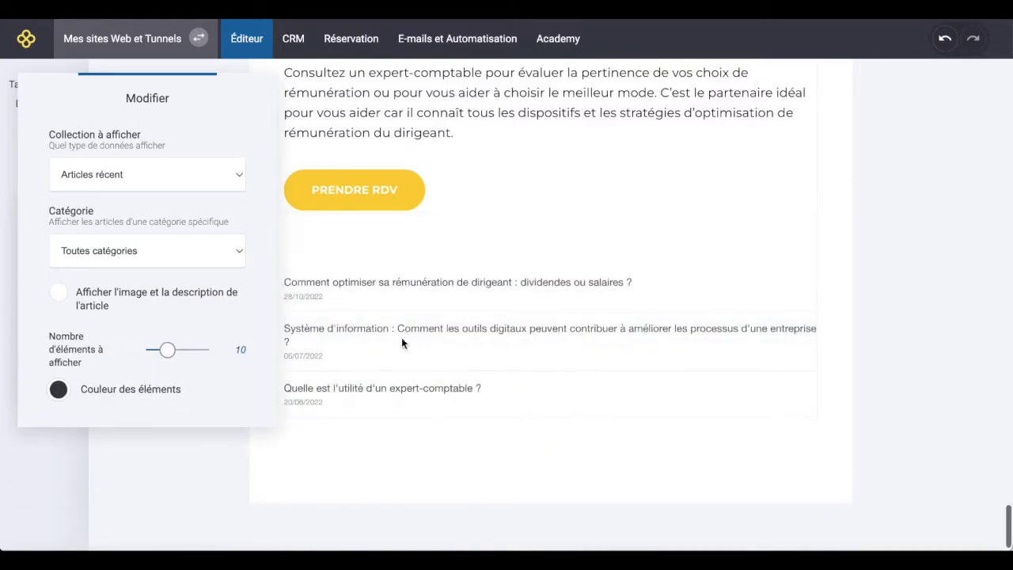
pyautogui.click(472, 353)
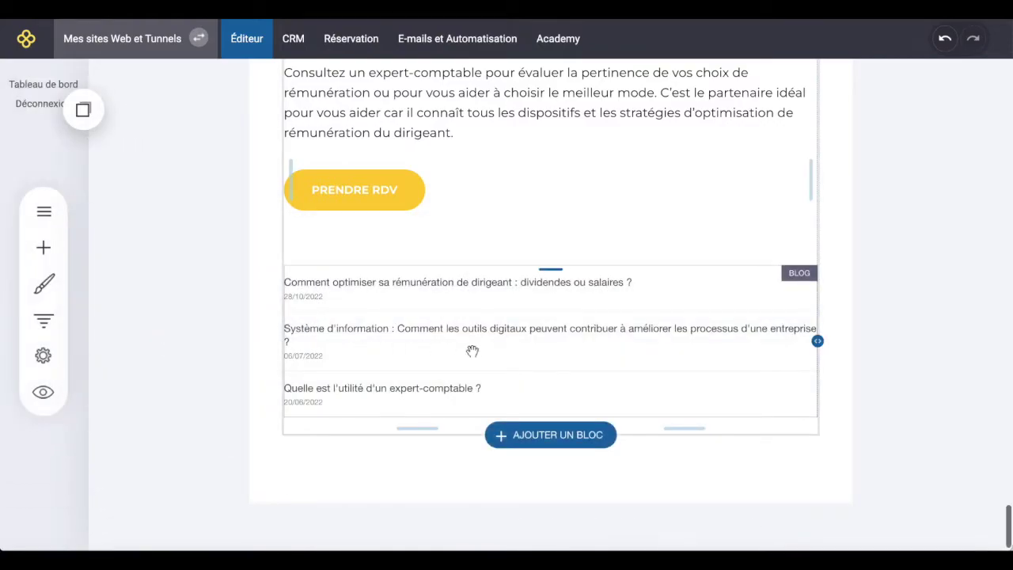
# Add a title reading "Articles précédents" in font size 20 above the list of blog articles.
pyautogui.scroll(1, 472, 351)
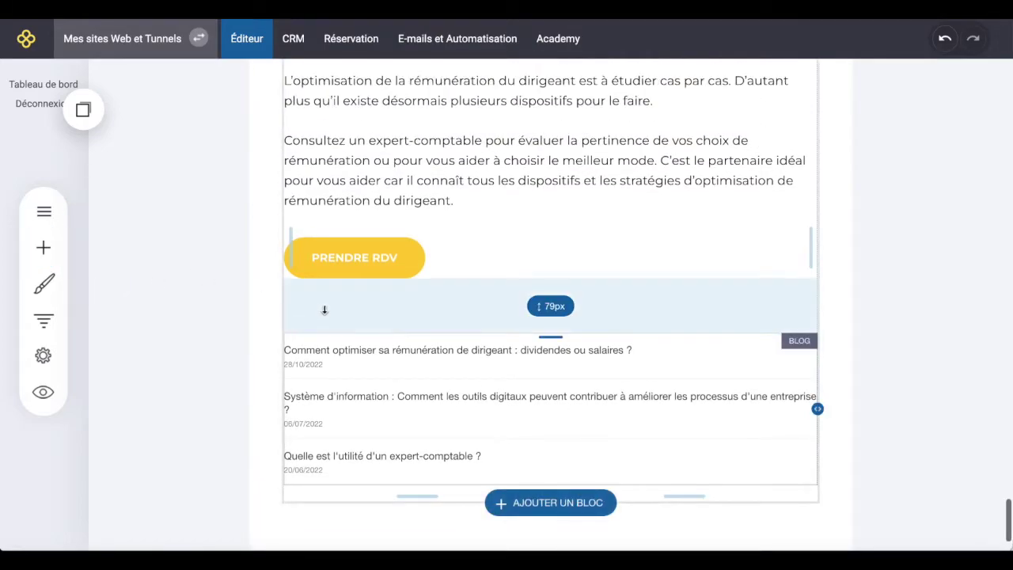
pyautogui.click(44, 247)
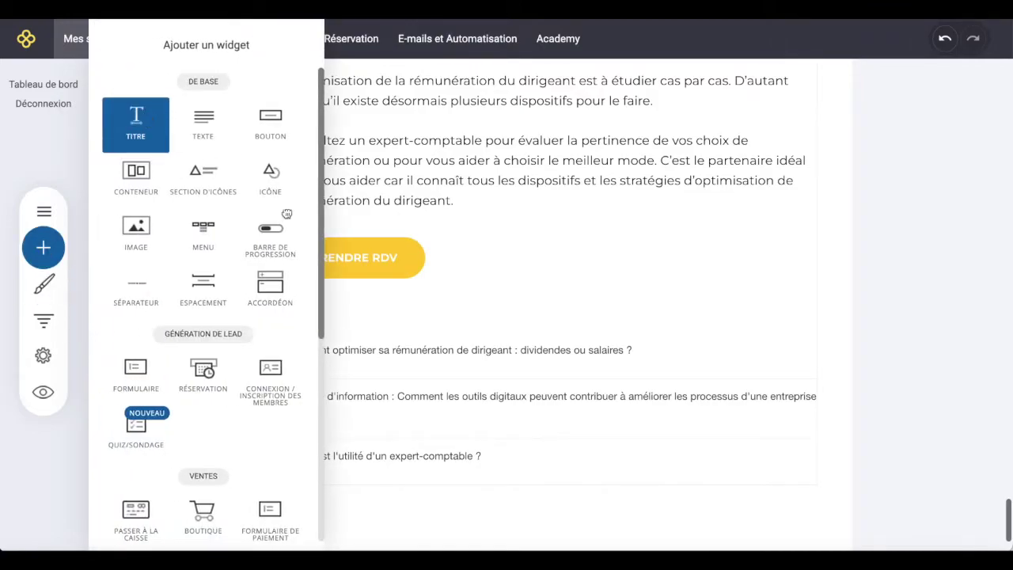
pyautogui.moveTo(287, 214); pyautogui.dragTo(398, 370)
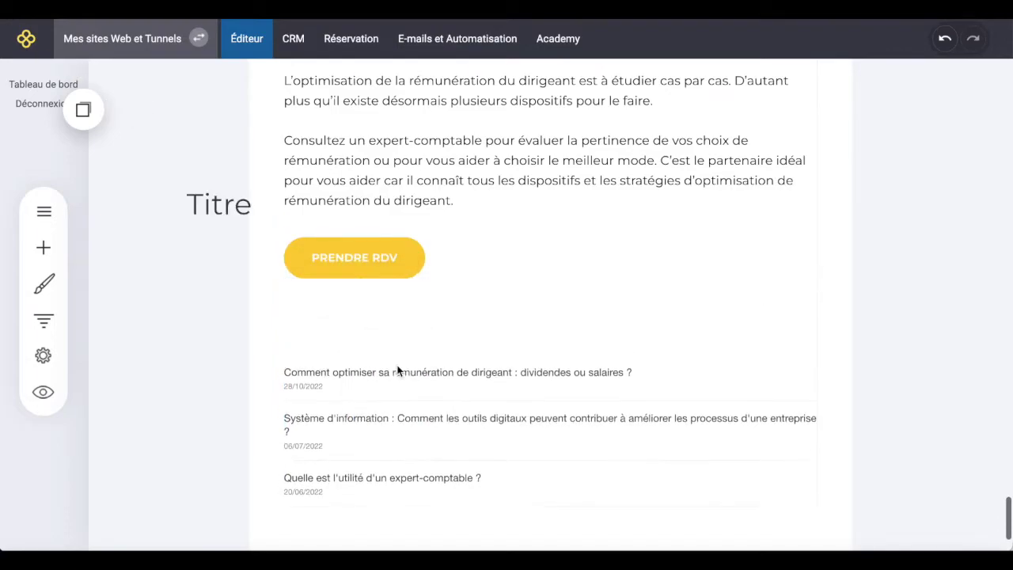
pyautogui.click(352, 294)
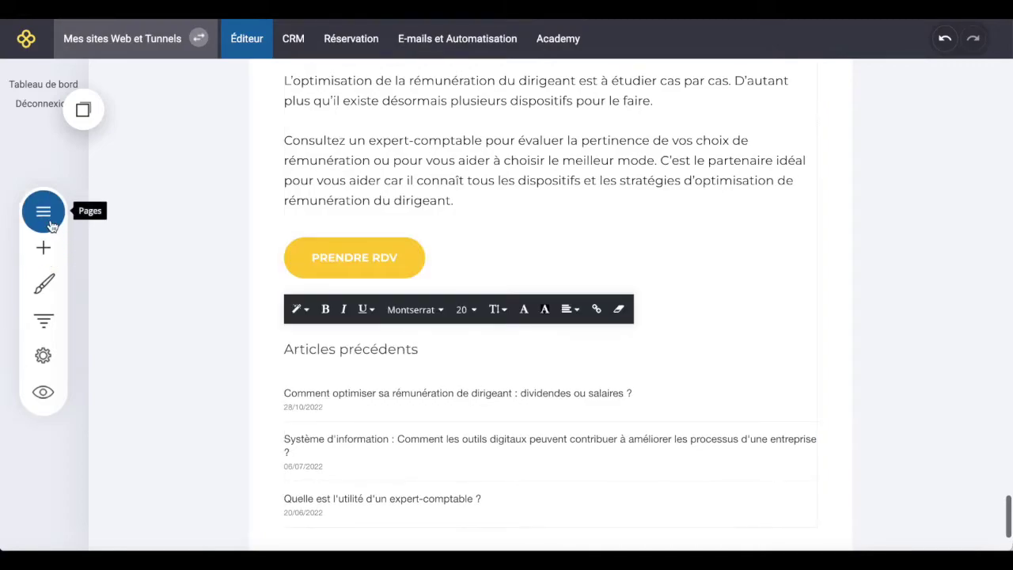
# Insert the copied yellow separator beneath the Articles précédents title and shorten it to less than half its width.
pyautogui.click(48, 216)
pyautogui.click(44, 247)
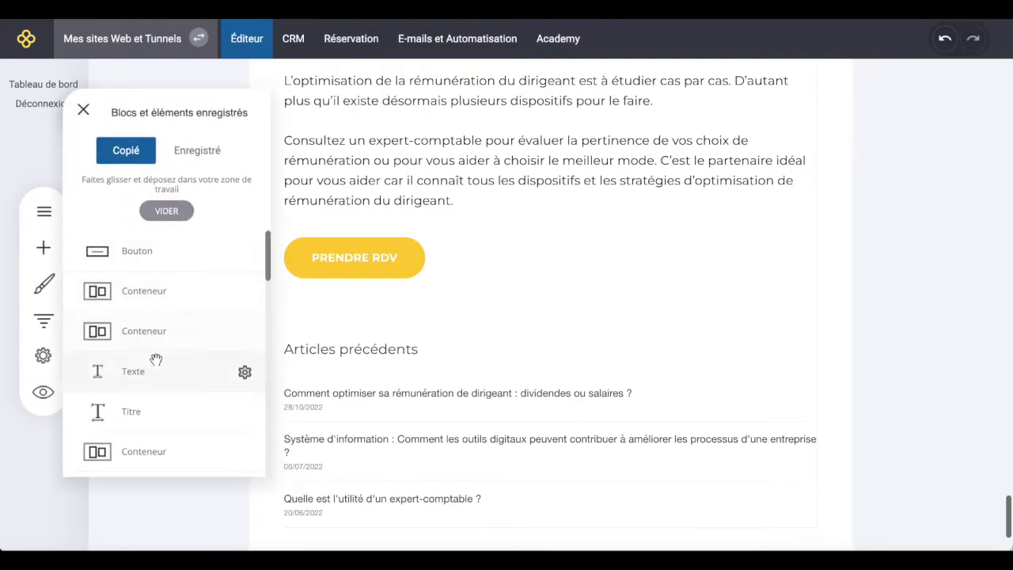
pyautogui.scroll(-3, 148, 369)
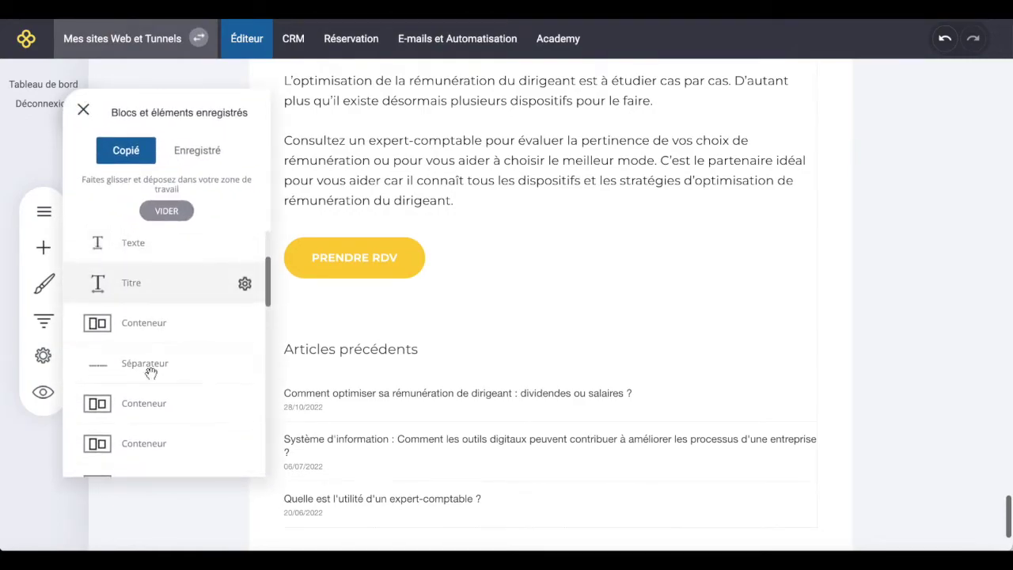
pyautogui.moveTo(150, 369); pyautogui.dragTo(404, 369)
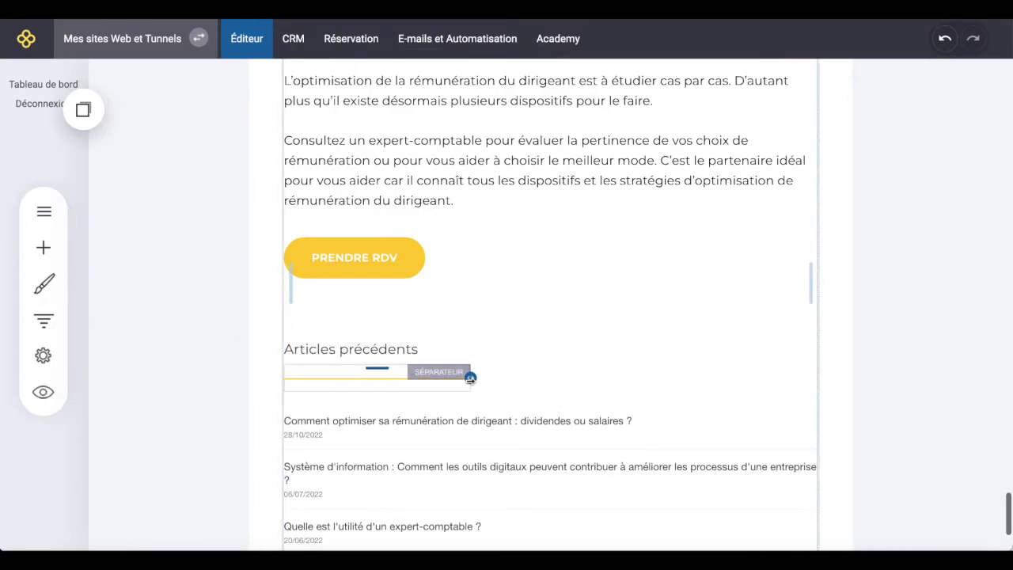
pyautogui.moveTo(470, 378); pyautogui.dragTo(369, 378)
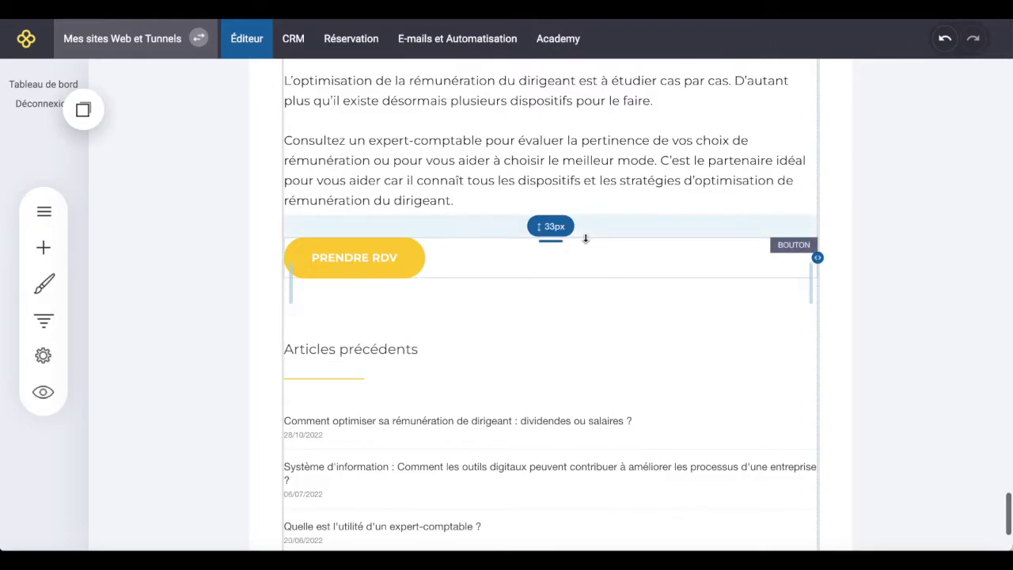
# Update the published article with the changes made to its conclusion.
pyautogui.scroll(20, 586, 238)
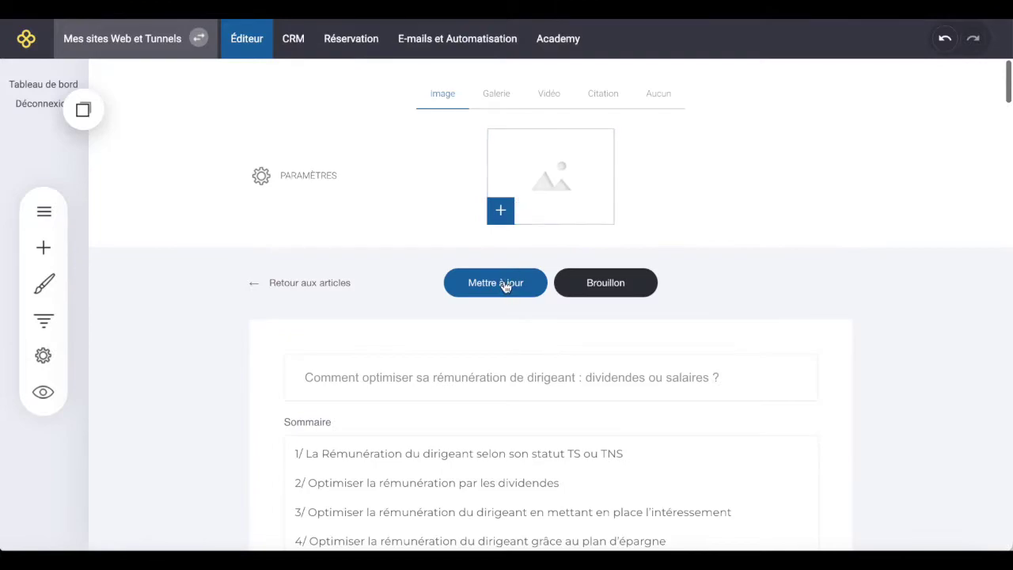
pyautogui.click(505, 285)
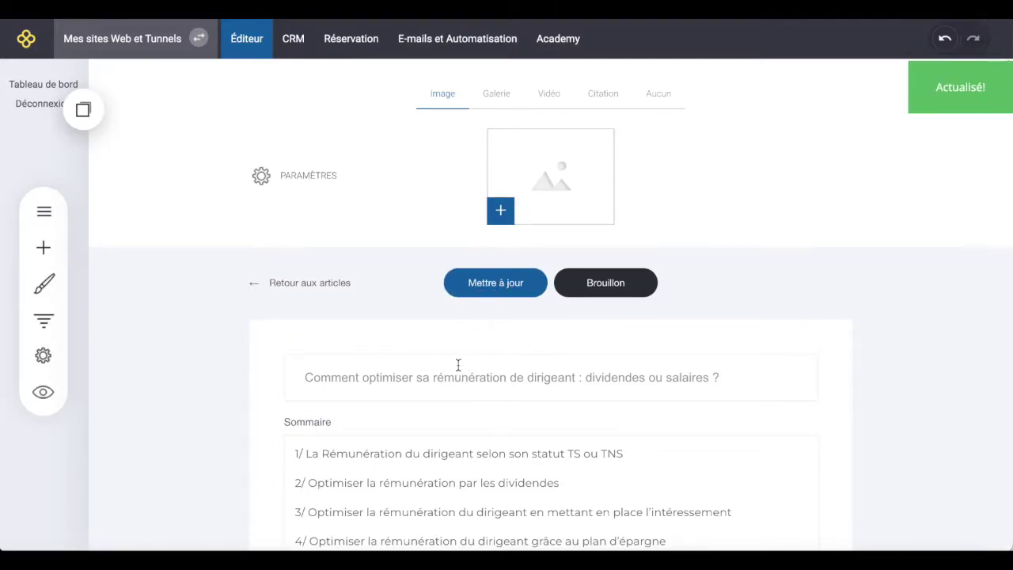
# Apply the Entête 2 style to the section title "La Rémunération du dirigeant selon son statut TS ou TNS".
pyautogui.scroll(-6, 458, 365)
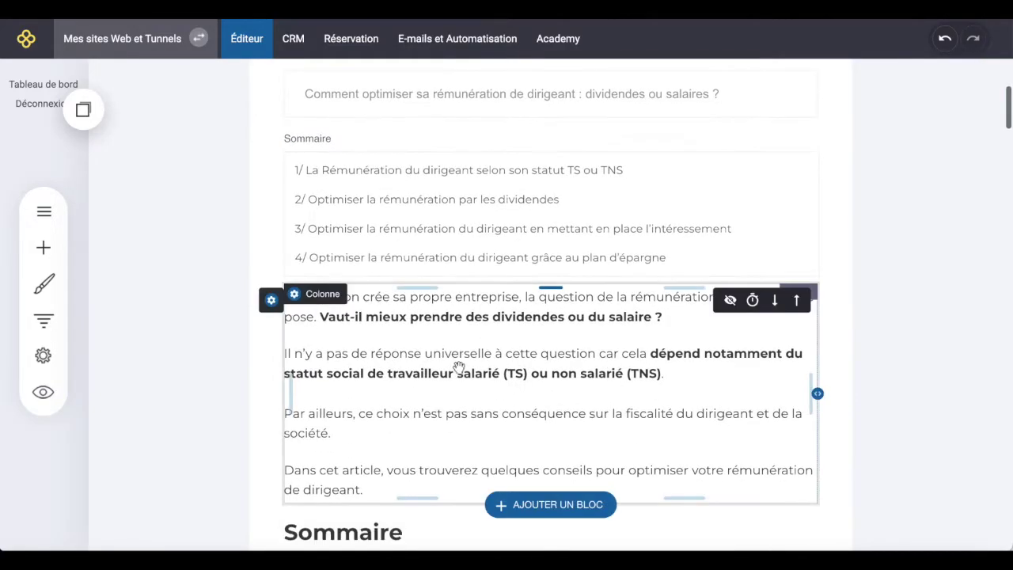
pyautogui.scroll(-3, 459, 366)
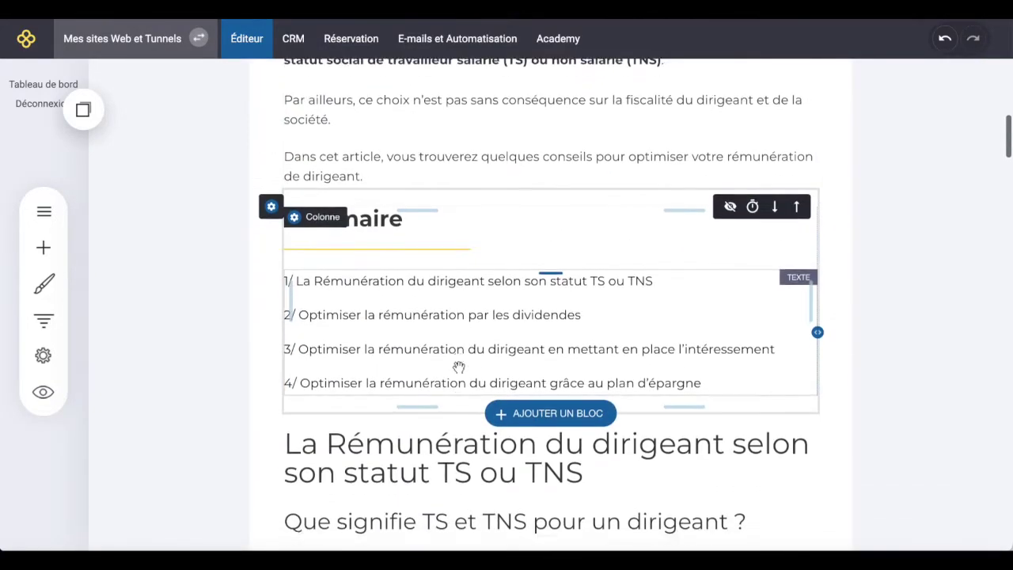
pyautogui.click(436, 279)
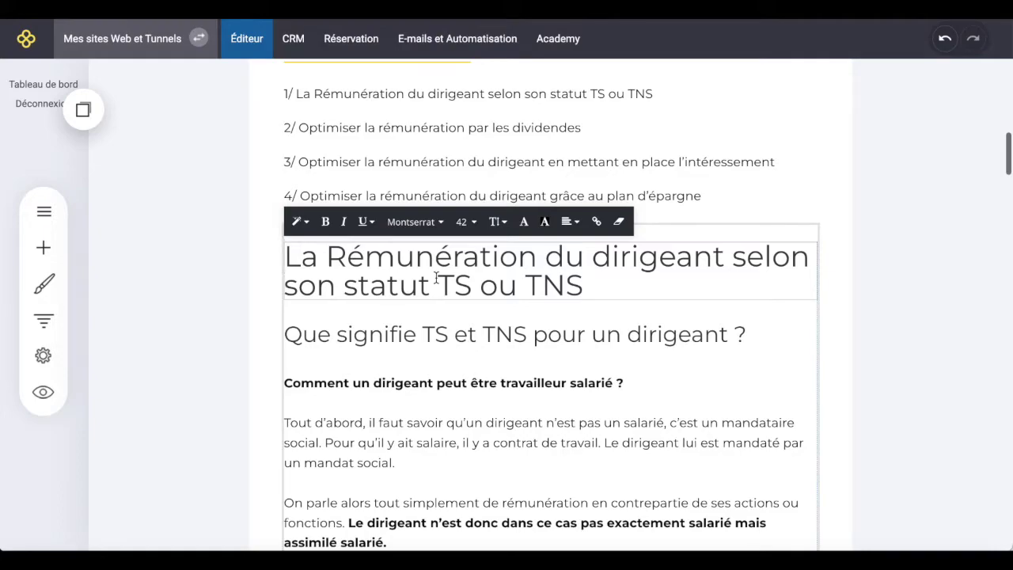
pyautogui.click(502, 281)
pyautogui.click(595, 286)
pyautogui.moveTo(595, 286); pyautogui.dragTo(287, 261)
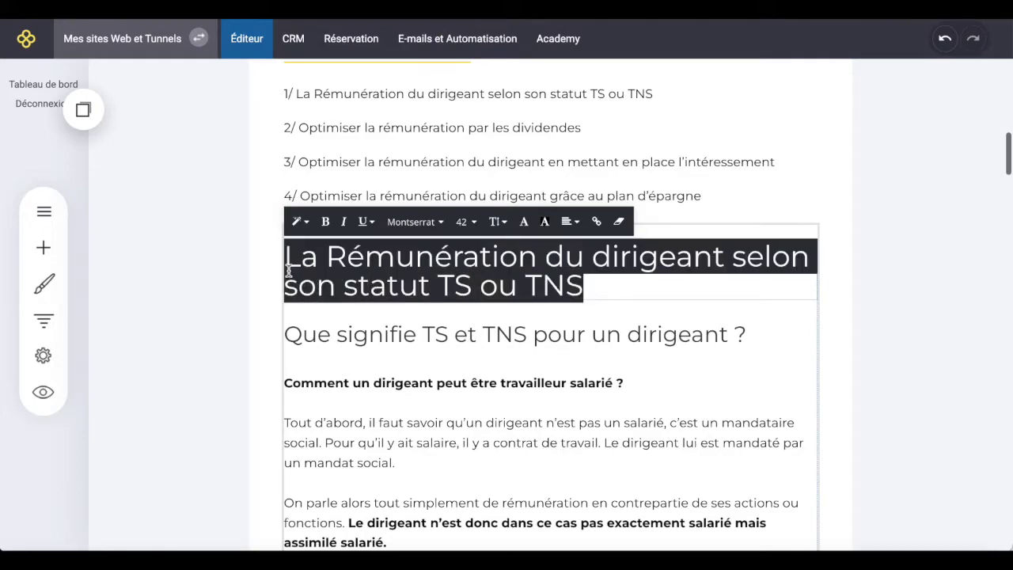
pyautogui.click(301, 222)
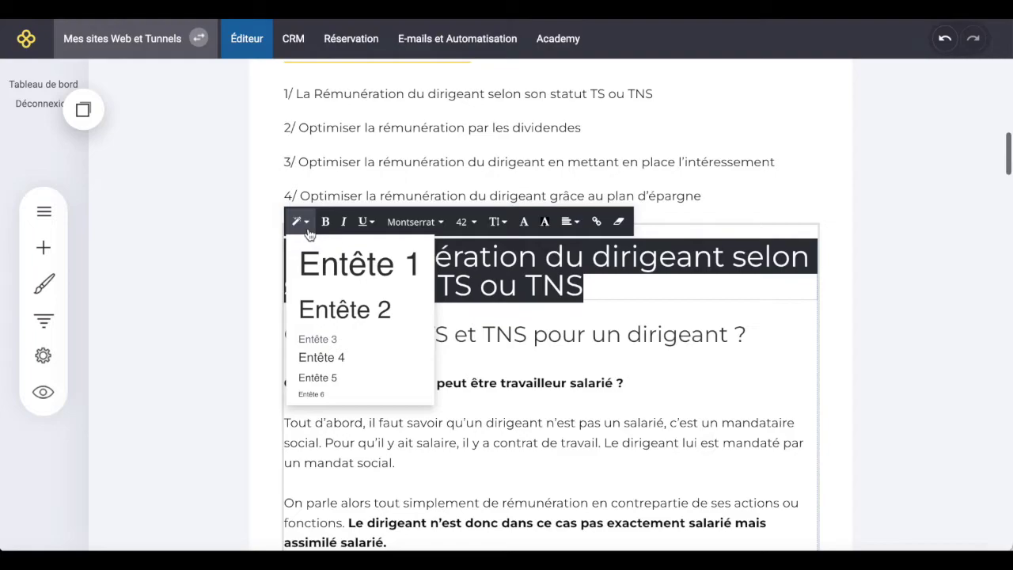
pyautogui.click(339, 315)
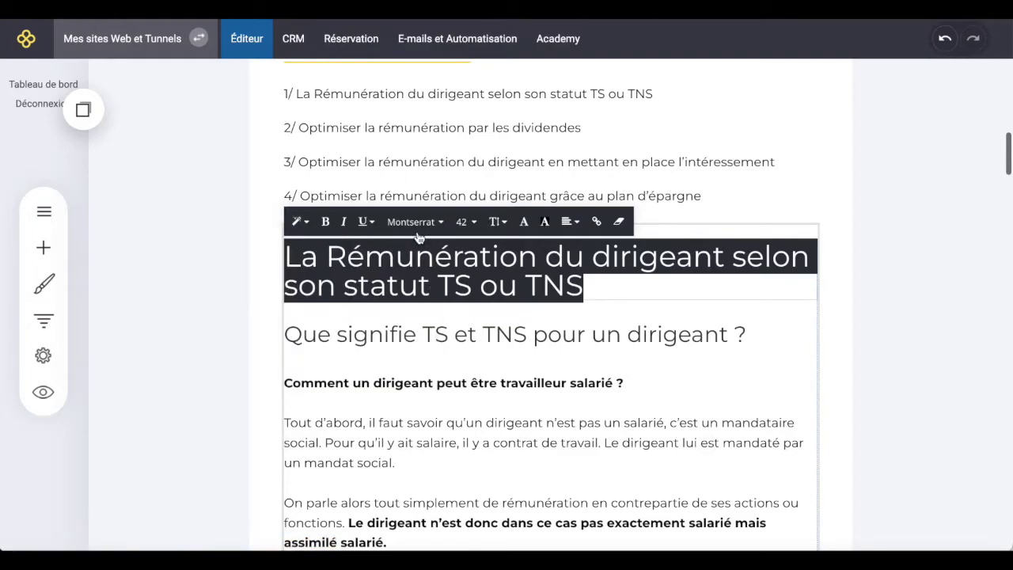
# Make the first section title after the Sommaire bold and set its font size to 36.
pyautogui.click(325, 224)
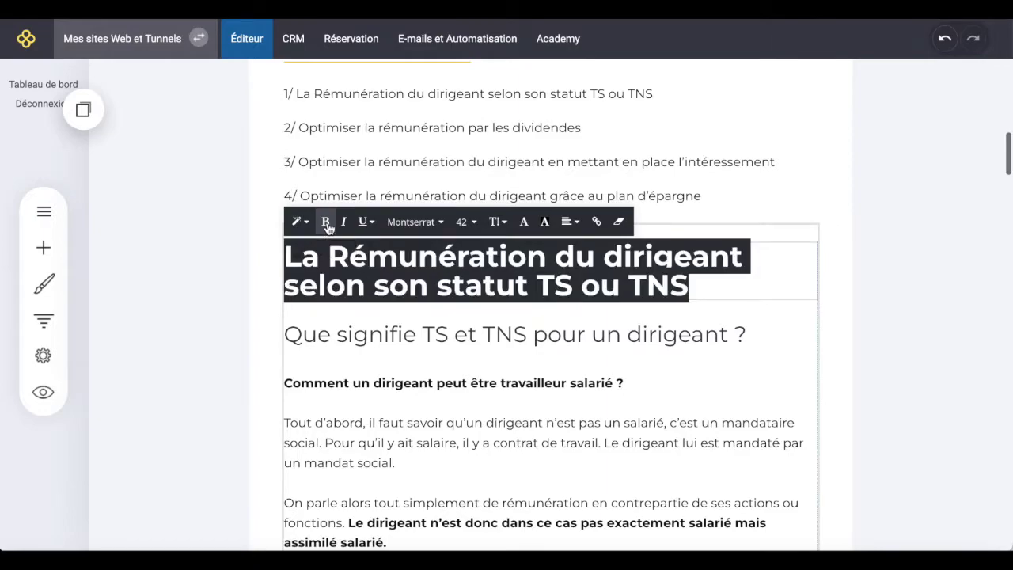
pyautogui.click(468, 229)
pyautogui.click(483, 336)
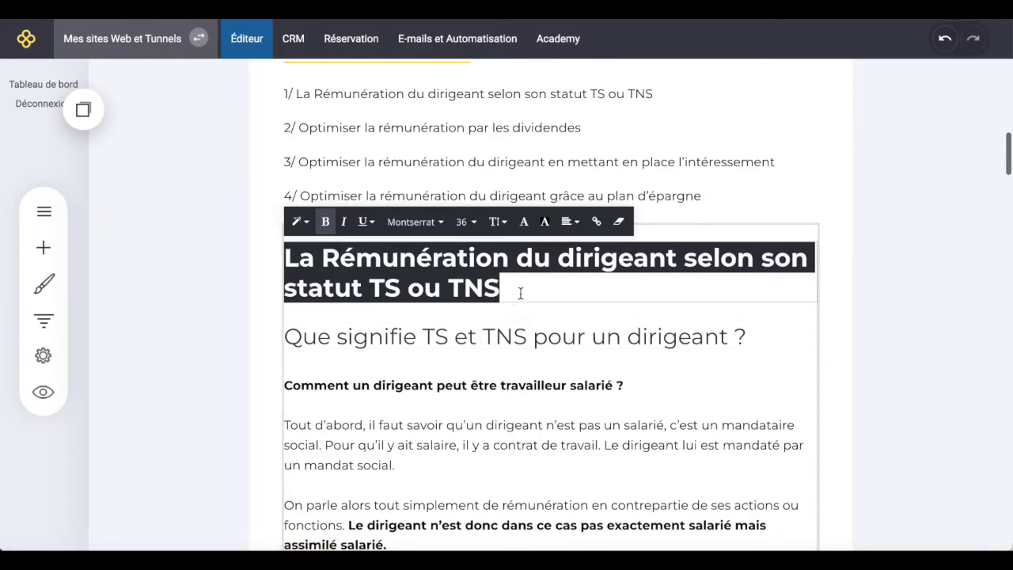
pyautogui.click(520, 292)
# Format the subheading "Que signifie TS et TNS pour un dirigeant ?" as Entête 3, in bold and with a smaller font size.
pyautogui.click(520, 337)
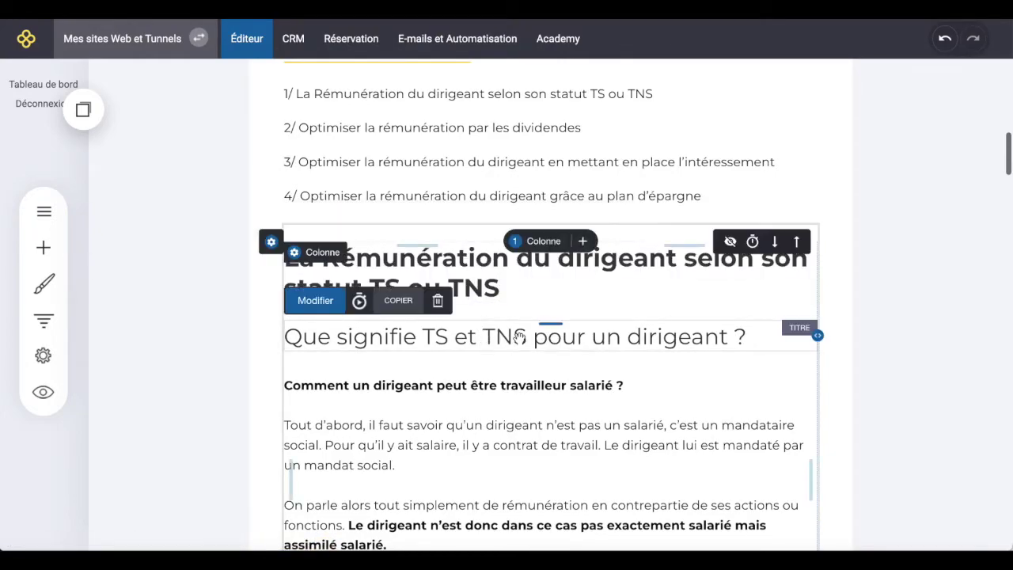
pyautogui.click(518, 337)
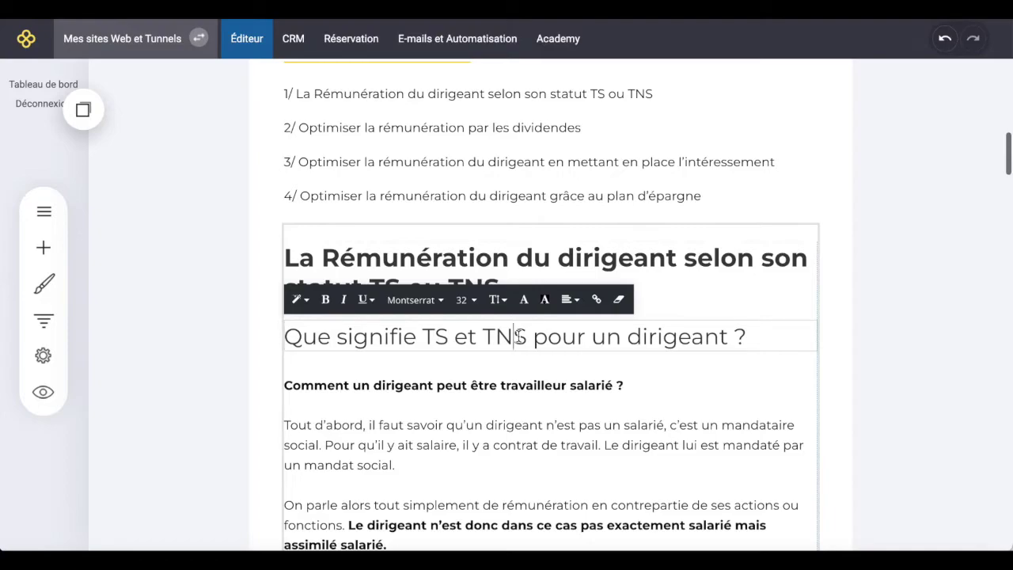
pyautogui.tripleClick(520, 338)
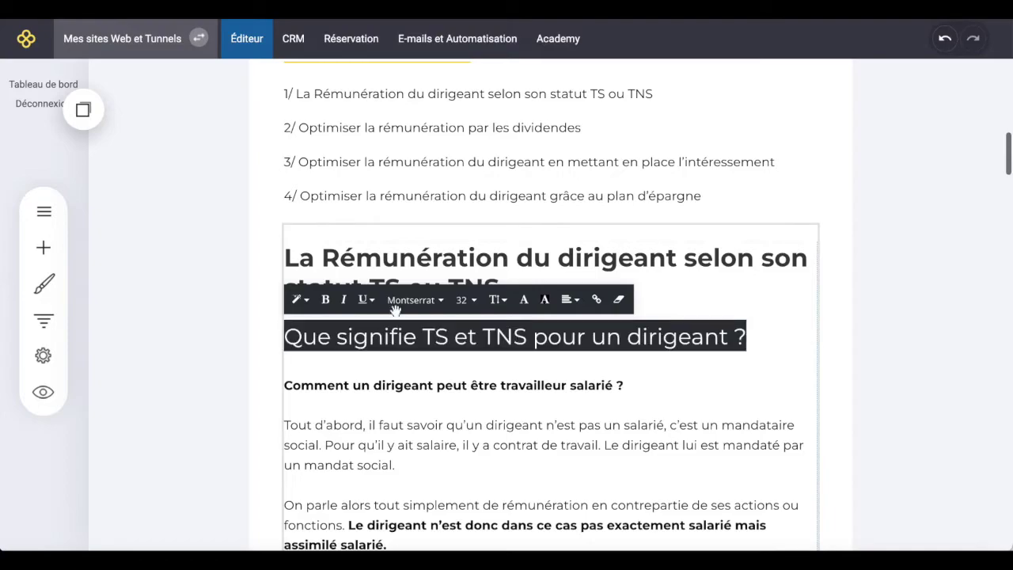
pyautogui.click(306, 307)
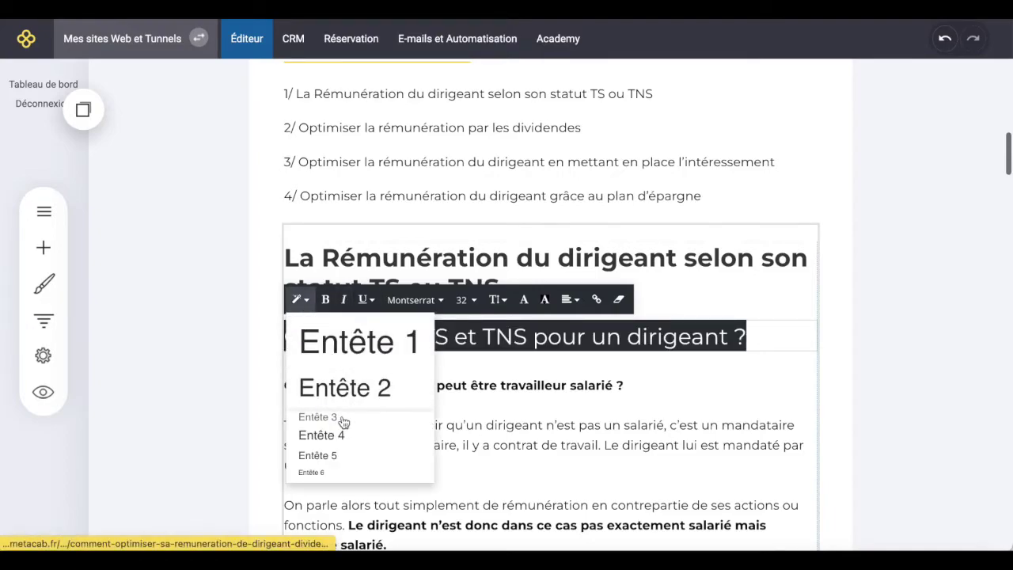
pyautogui.click(343, 421)
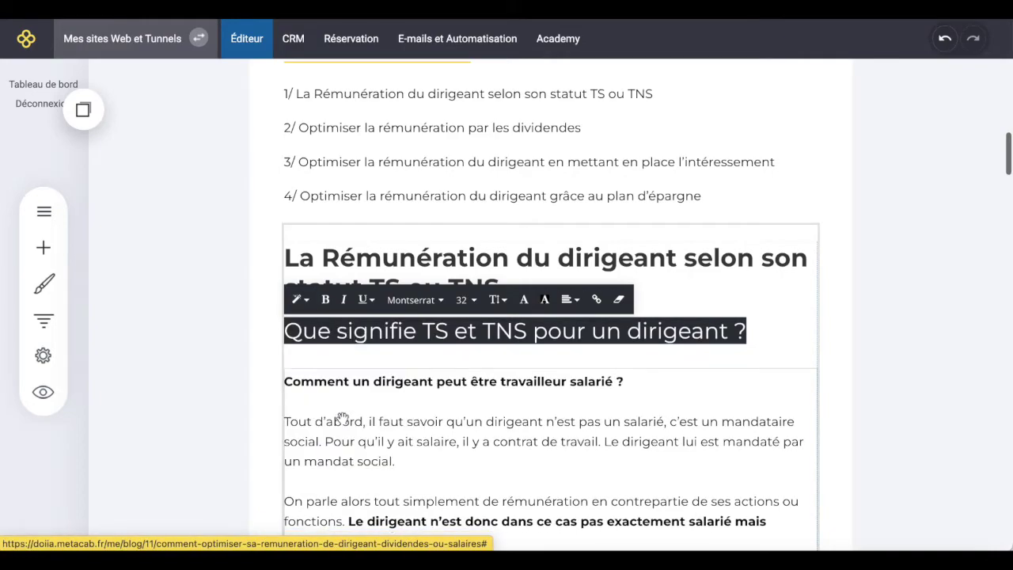
pyautogui.click(463, 309)
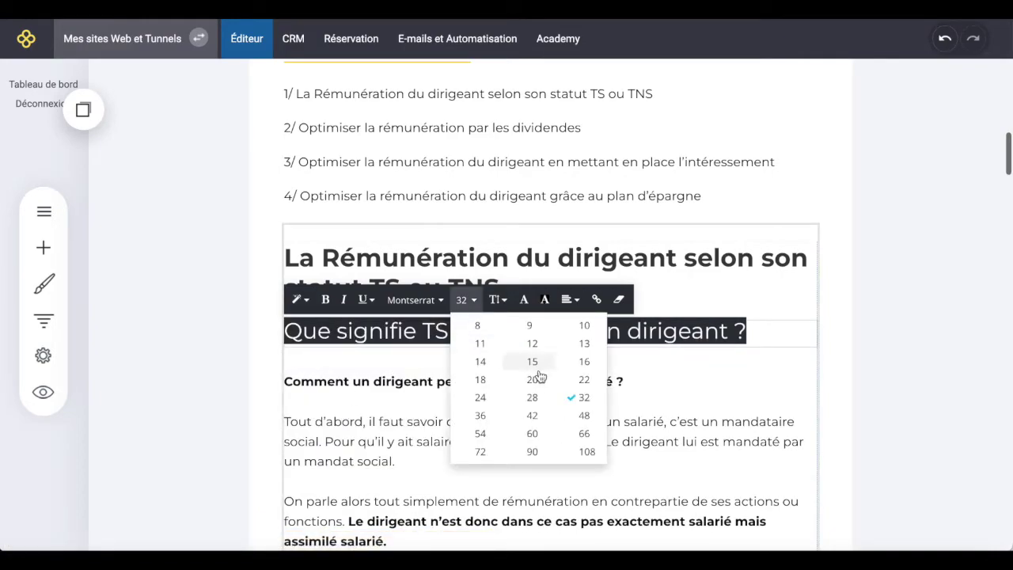
pyautogui.click(534, 378)
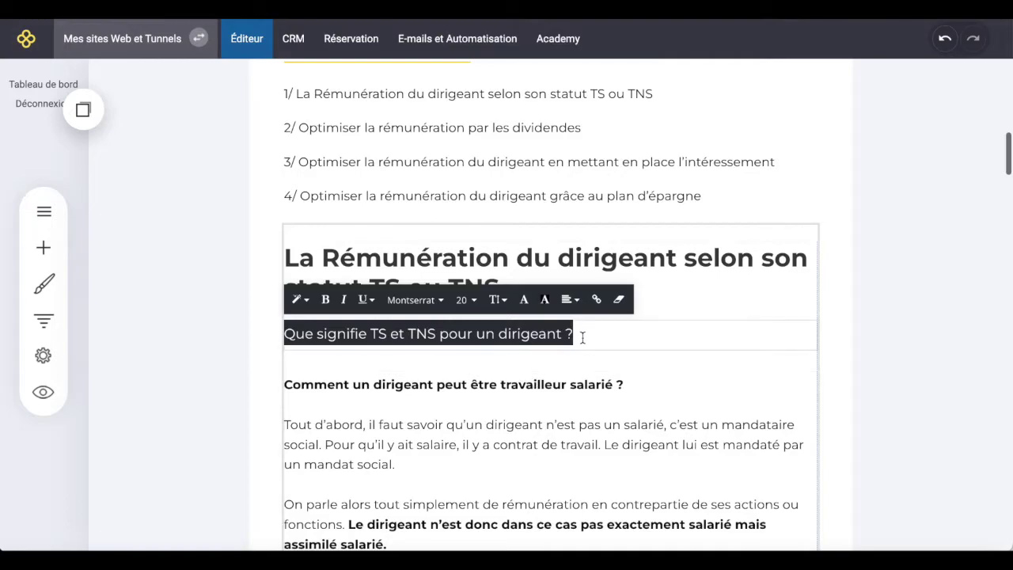
pyautogui.click(714, 276)
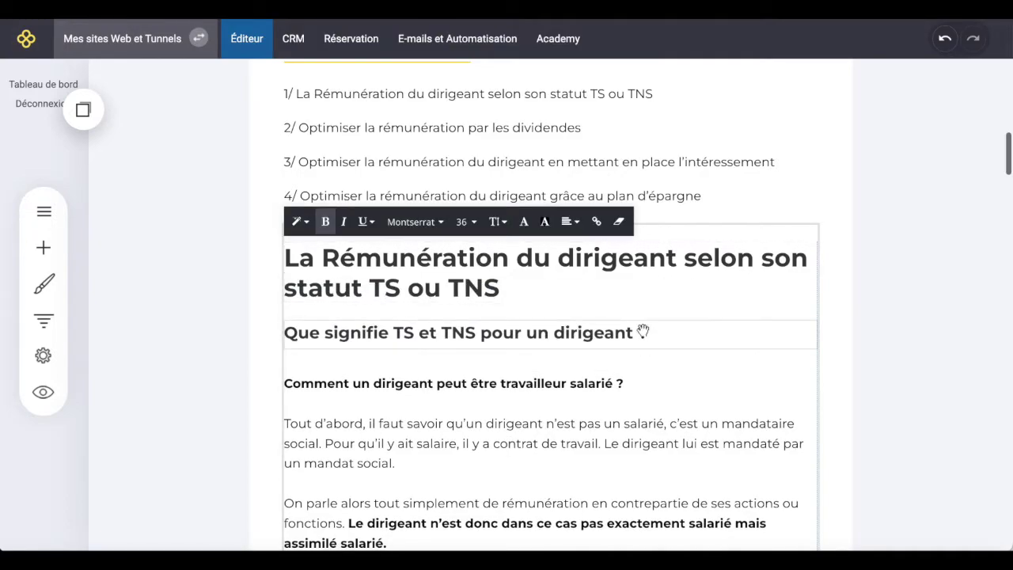
pyautogui.scroll(-1, 625, 394)
pyautogui.scroll(2, 625, 394)
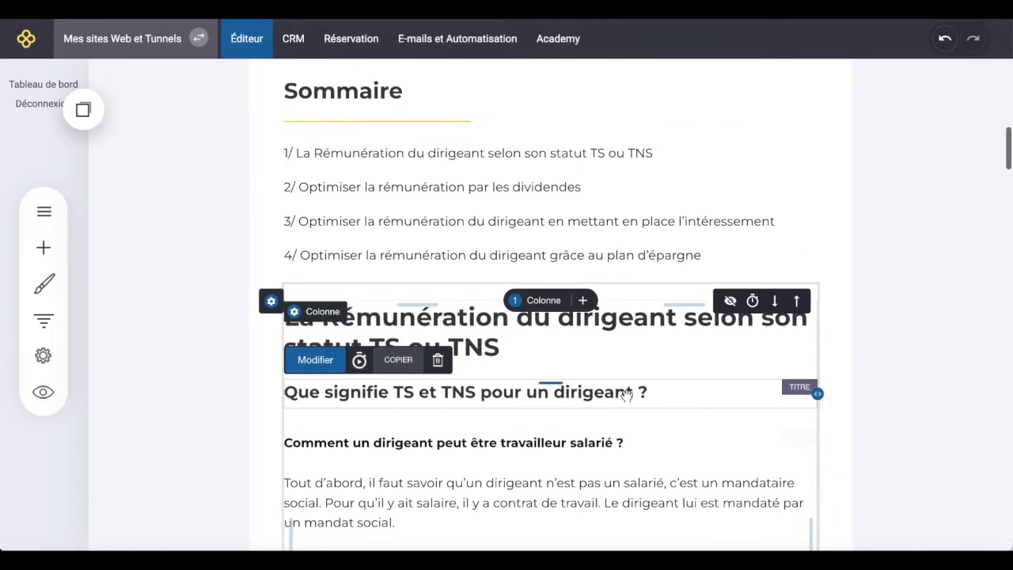
# Apply the Entête 3 style to the whole block of questions beginning "Dans quel cas le dirigeant est TS ?".
pyautogui.scroll(-9, 625, 393)
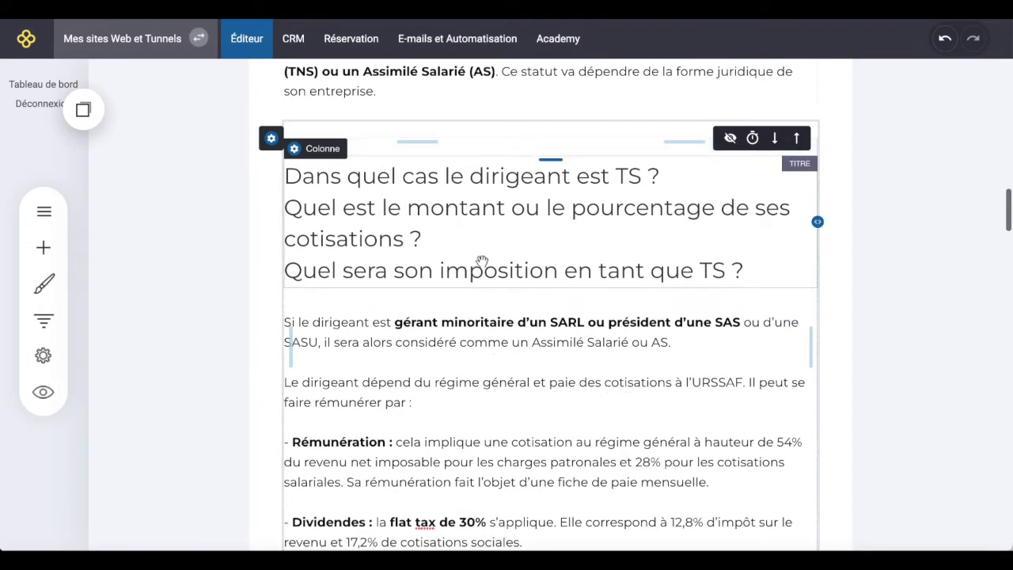
pyautogui.click(481, 261)
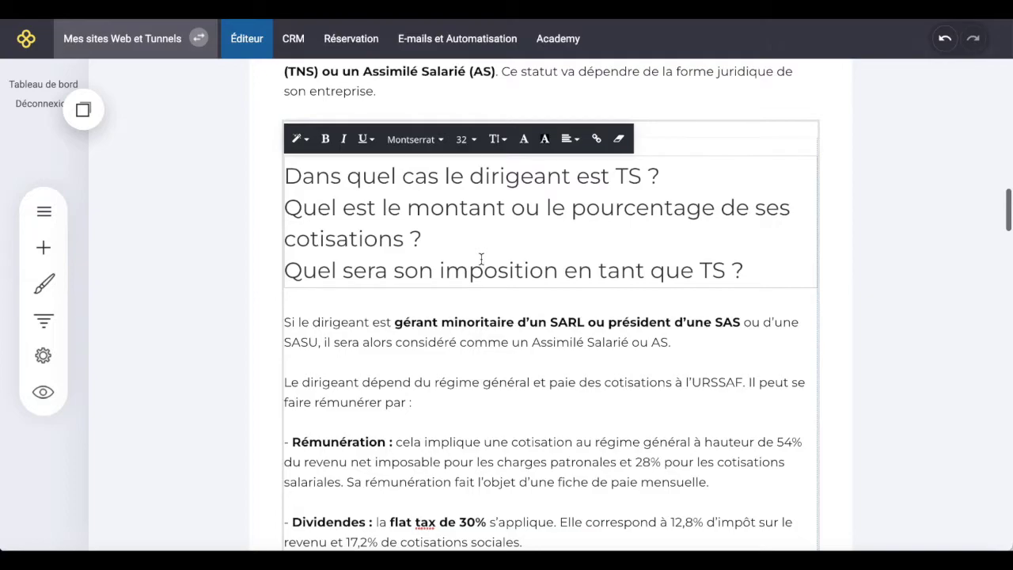
pyautogui.hotkey('ctrl', 'a')
pyautogui.click(301, 138)
pyautogui.click(333, 261)
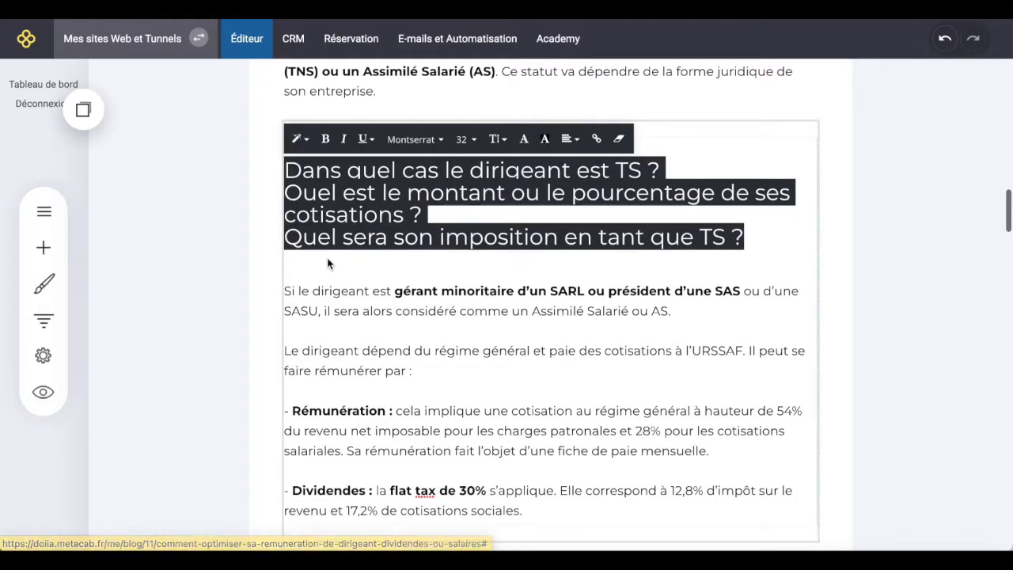
pyautogui.click(474, 175)
# Review the article's heading hierarchy from the first section title down to the call to action on the director's remuneration.
pyautogui.scroll(-4, 486, 237)
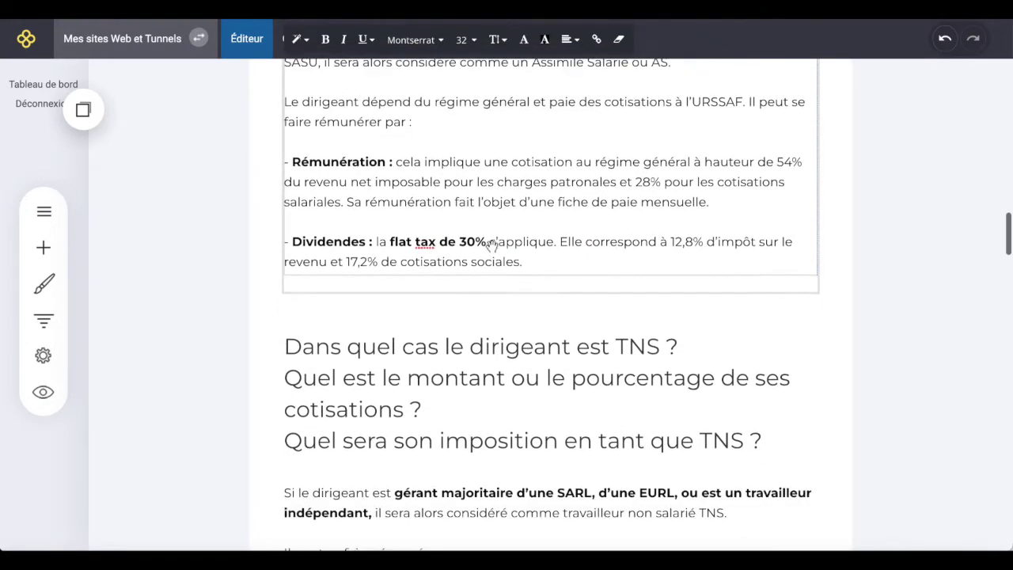
pyautogui.scroll(6, 491, 247)
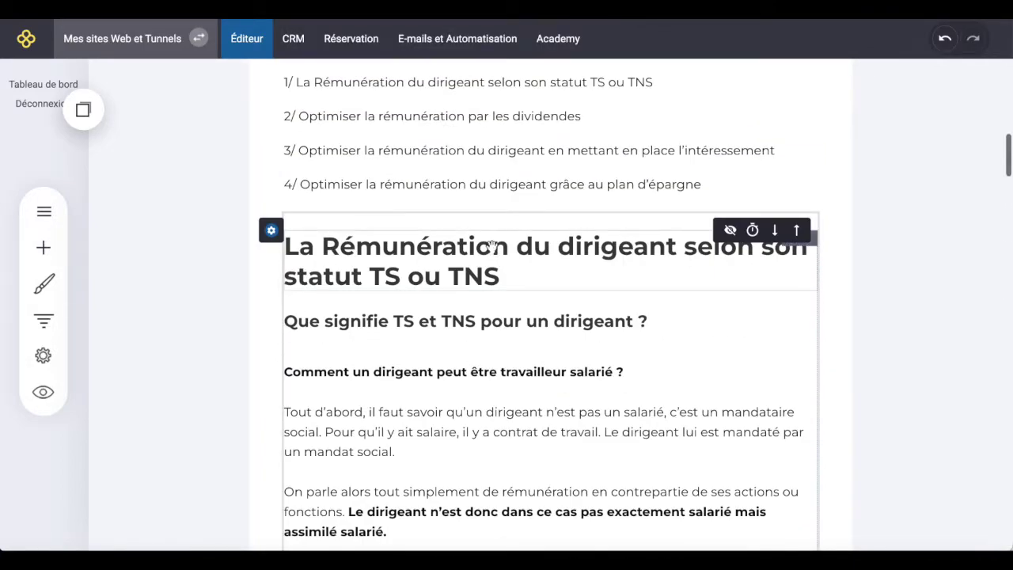
pyautogui.click(493, 273)
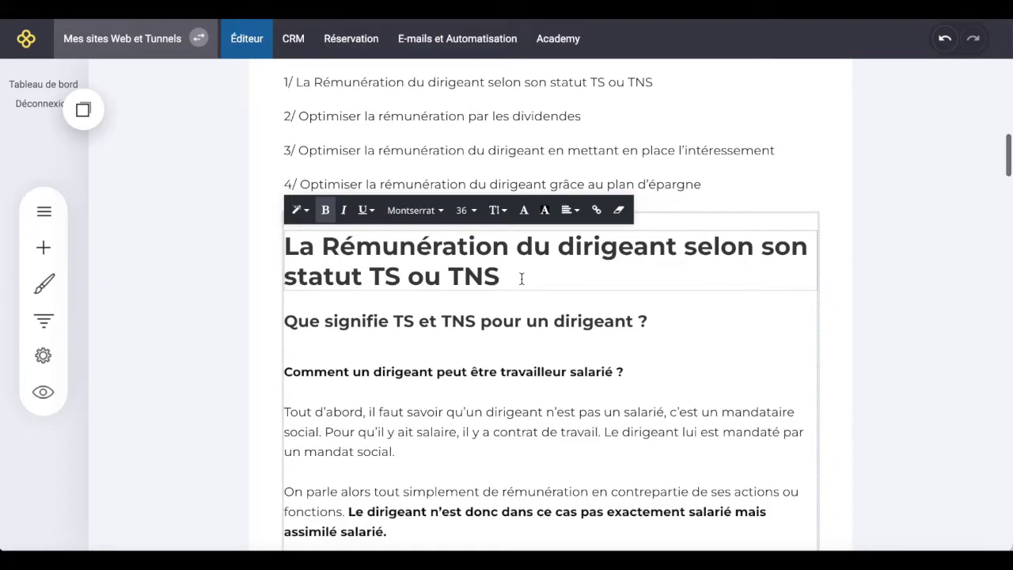
pyautogui.click(486, 269)
pyautogui.click(477, 246)
pyautogui.click(522, 272)
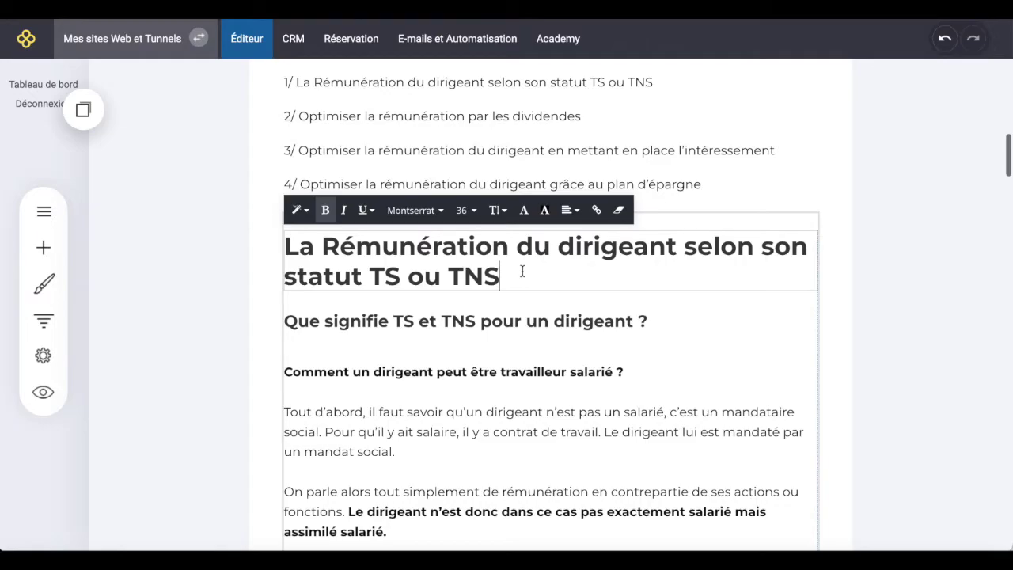
pyautogui.scroll(-10, 521, 360)
pyautogui.scroll(-15, 519, 359)
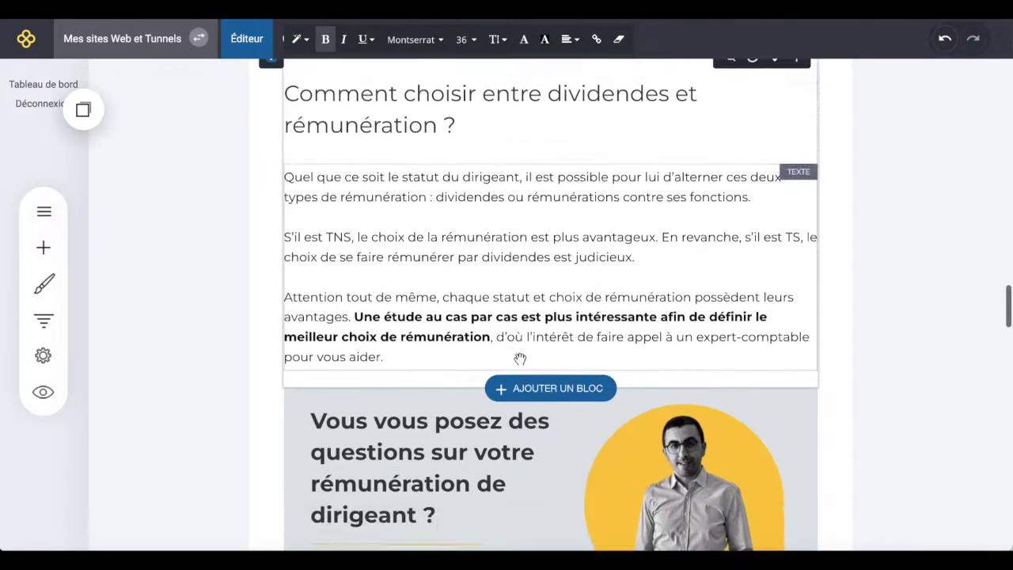
pyautogui.scroll(-3, 519, 359)
pyautogui.scroll(20, 518, 357)
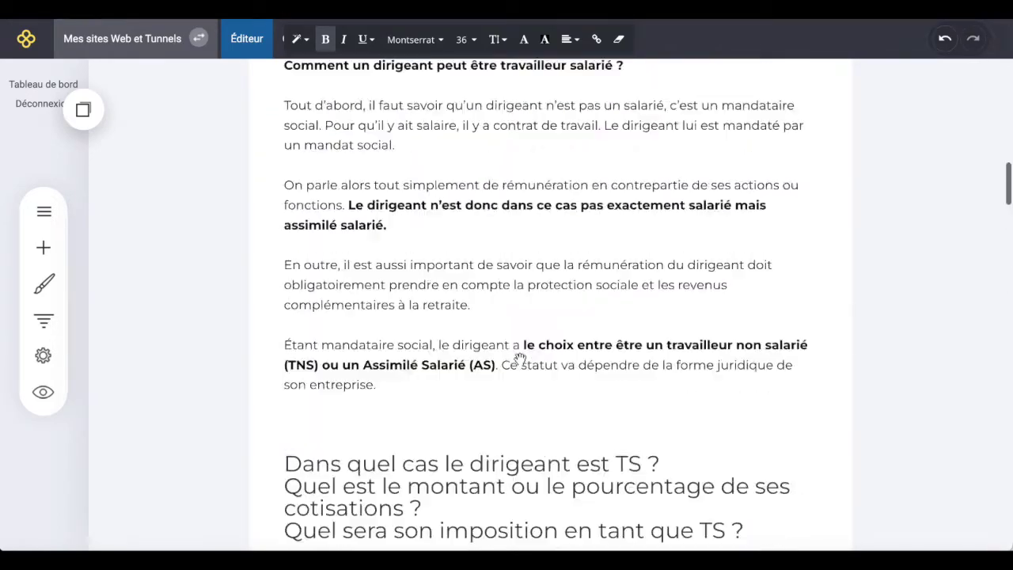
pyautogui.scroll(-3, 519, 357)
pyautogui.scroll(3, 519, 357)
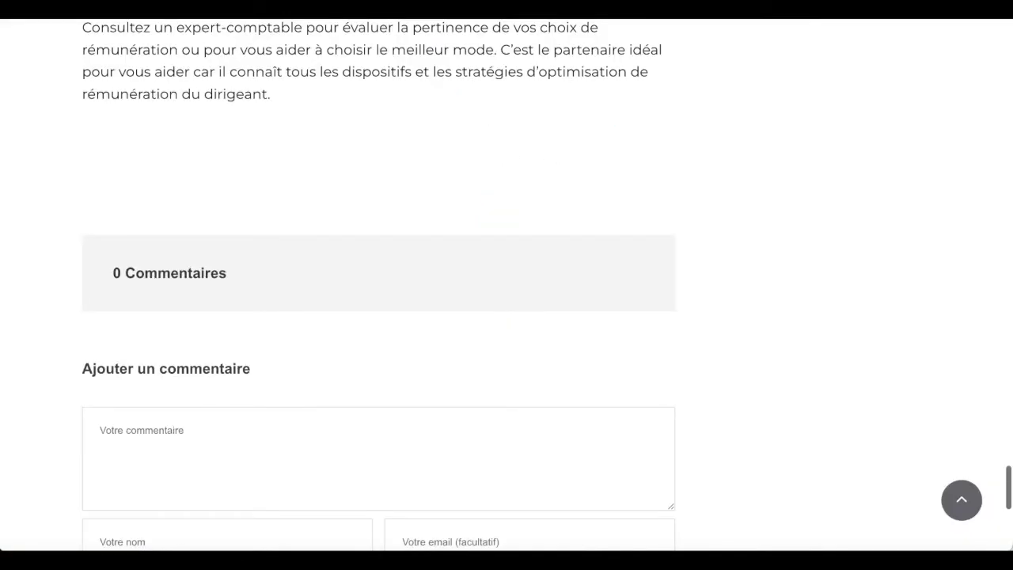
# Upload Vignette Blog Doiia.jpg to the Blog folder and set it as the article's main image.
pyautogui.scroll(5, 457, 270)
pyautogui.scroll(20, 456, 270)
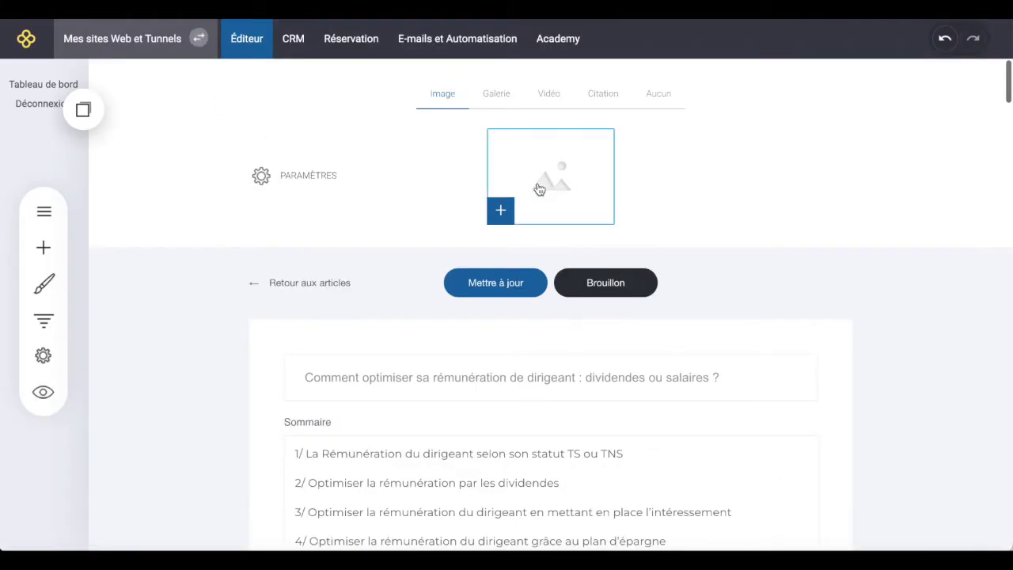
pyautogui.click(549, 181)
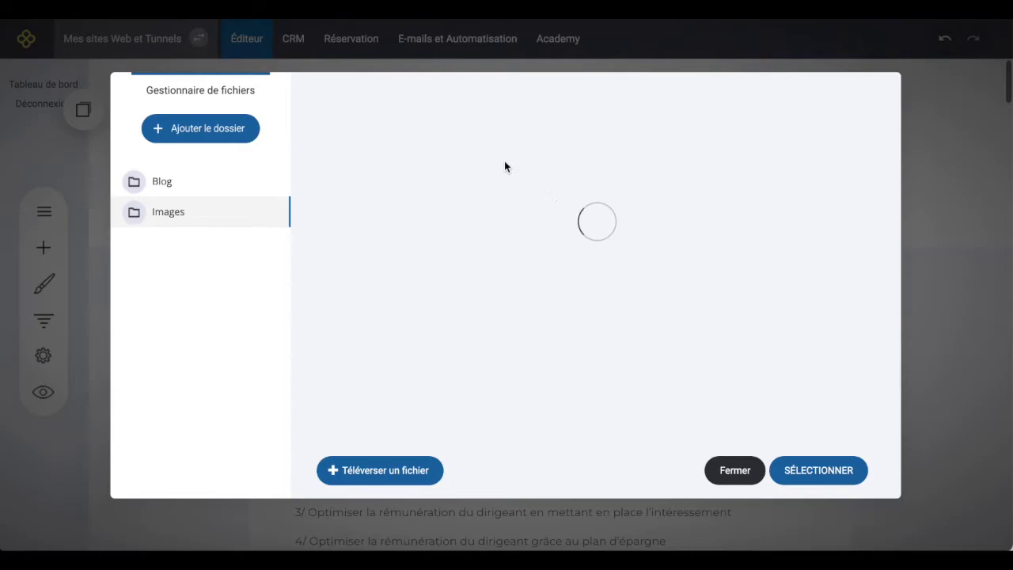
pyautogui.click(193, 185)
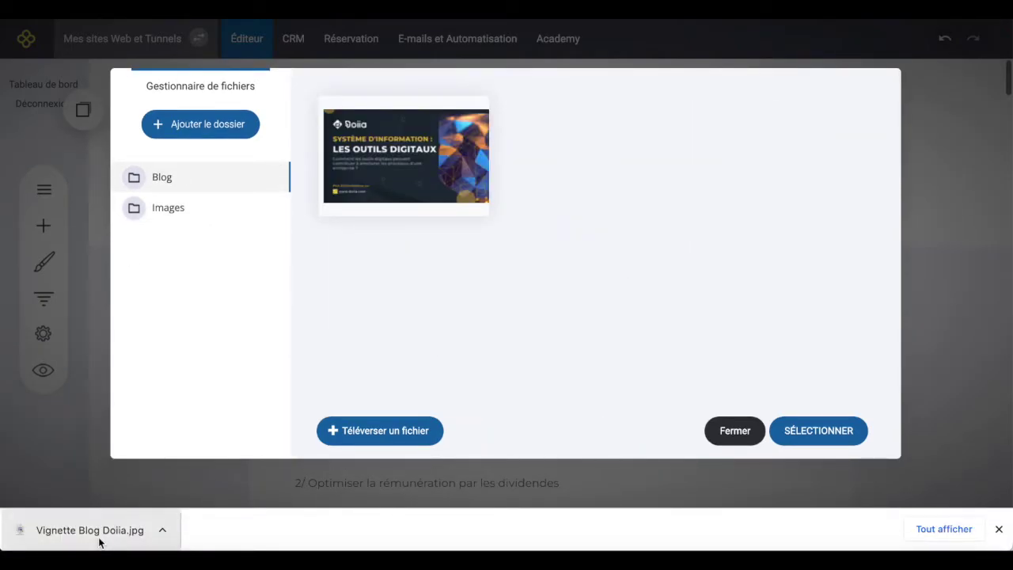
pyautogui.moveTo(99, 543); pyautogui.dragTo(387, 272)
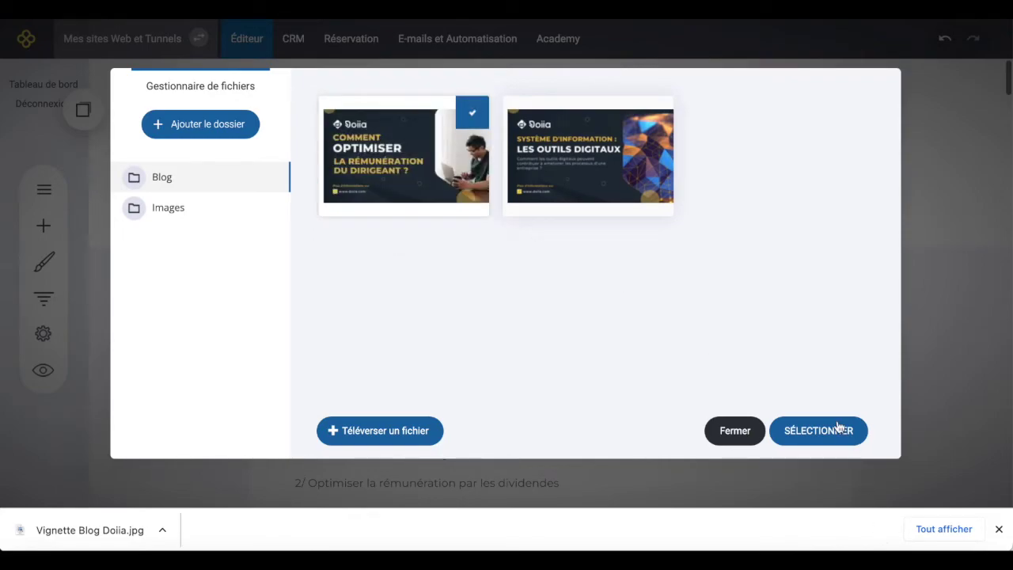
pyautogui.click(819, 437)
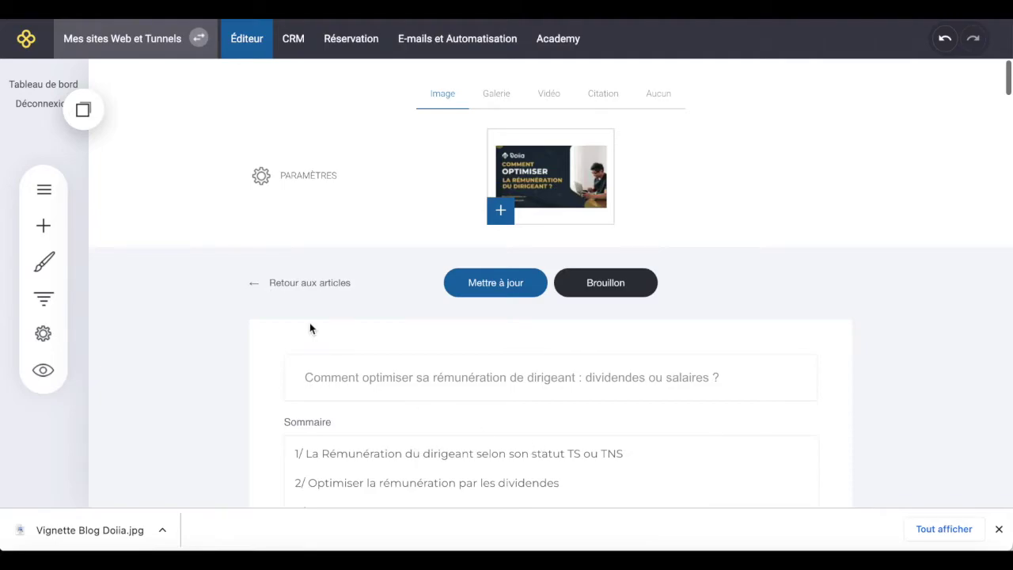
# Open the article's settings and examine the display options, tags, categories, author and publication date.
pyautogui.click(261, 174)
pyautogui.click(198, 407)
pyautogui.scroll(-1, 197, 410)
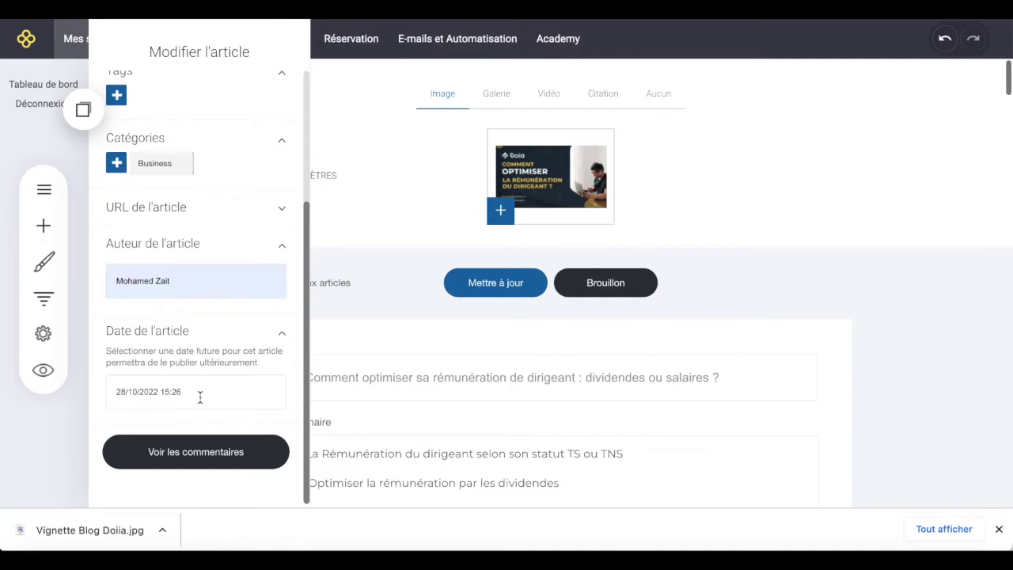
pyautogui.scroll(3, 221, 318)
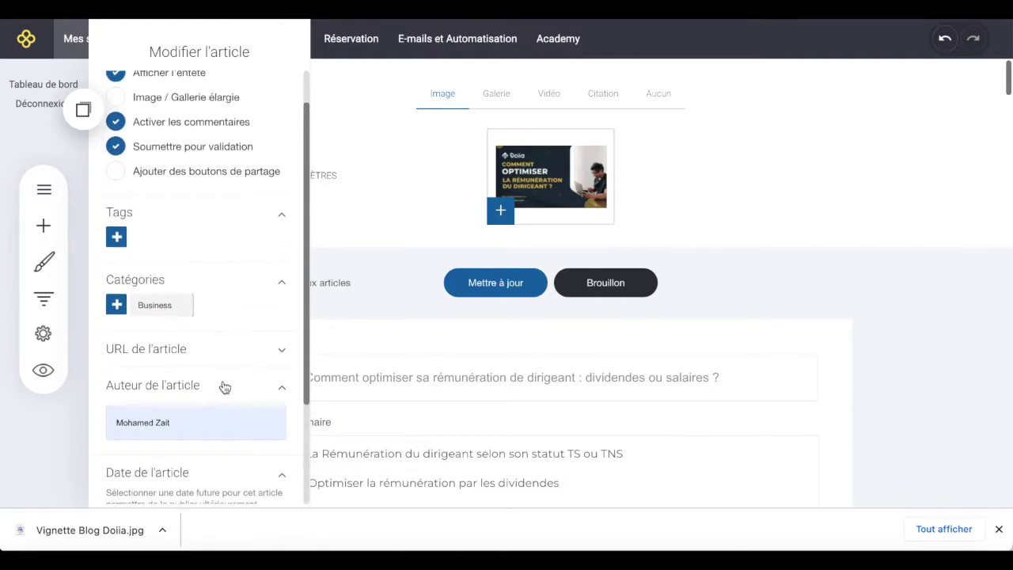
pyautogui.scroll(-3, 224, 387)
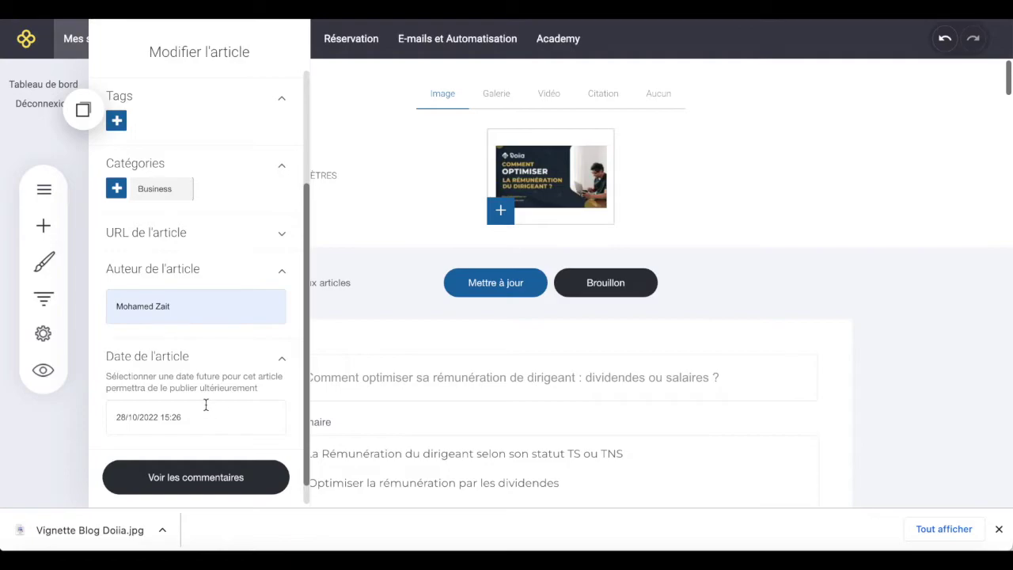
# Check the remuneration article's URL in its settings, then update the article and return to the blog's article list.
pyautogui.click(224, 239)
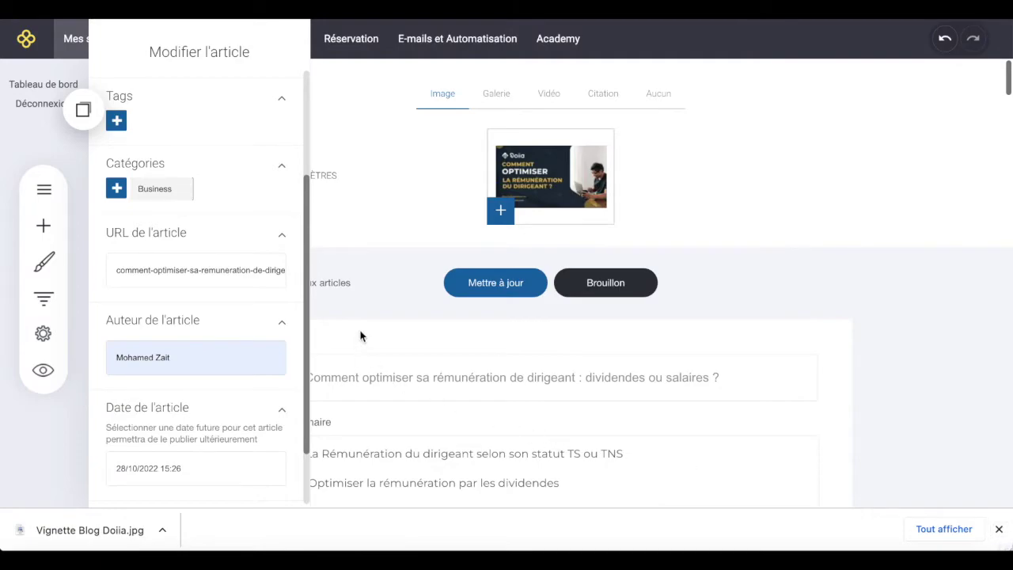
pyautogui.click(402, 327)
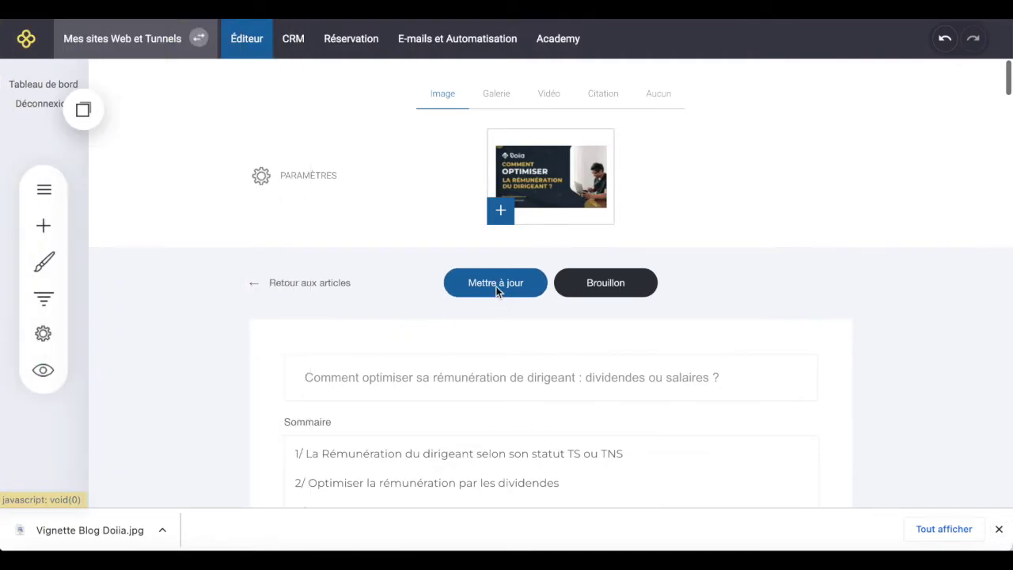
pyautogui.click(496, 289)
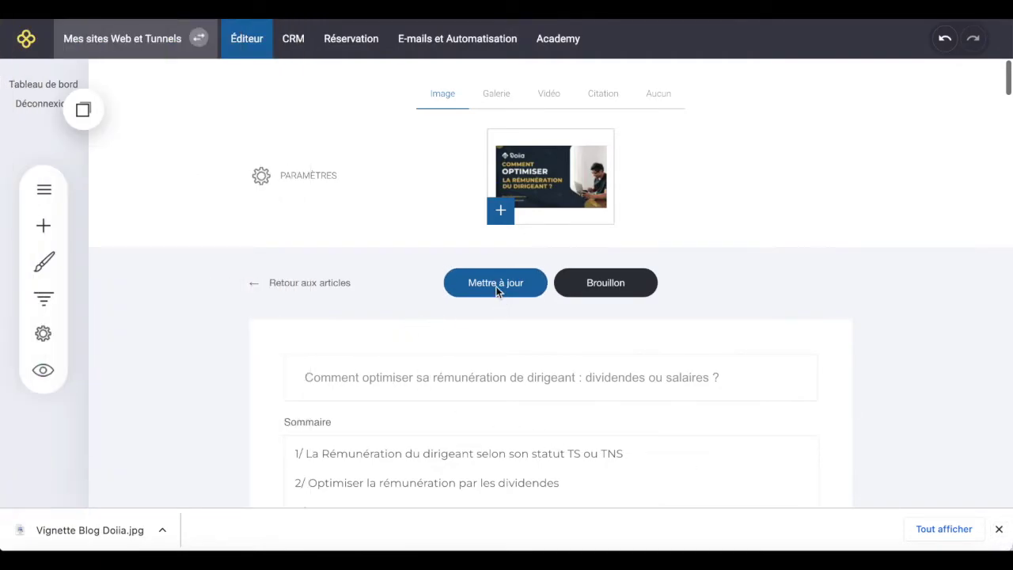
pyautogui.click(306, 288)
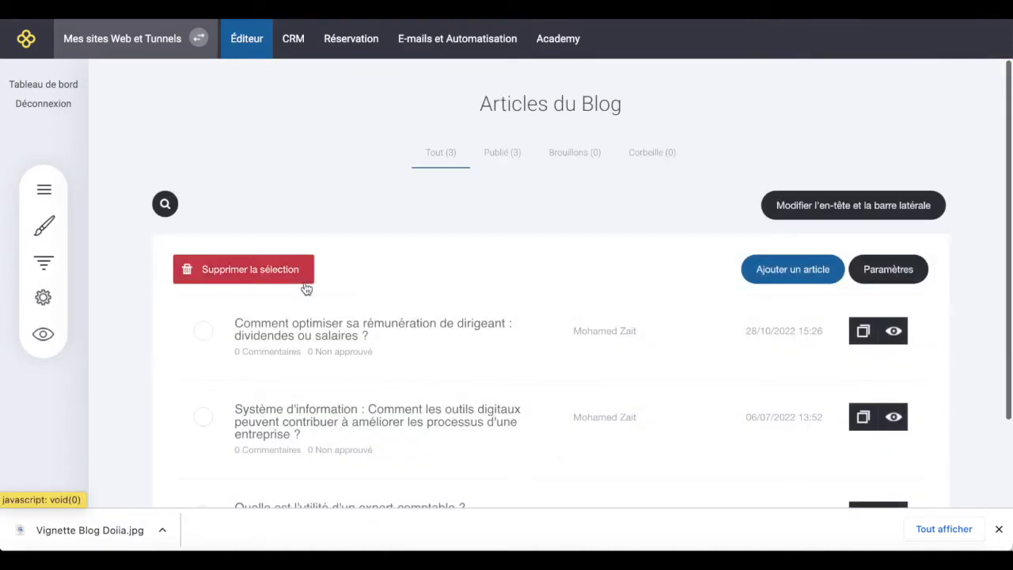
# Duplicate the article "Quelle est l'utilité d'un expert-comptable ?" and open the draft copy for editing.
pyautogui.scroll(-2, 485, 351)
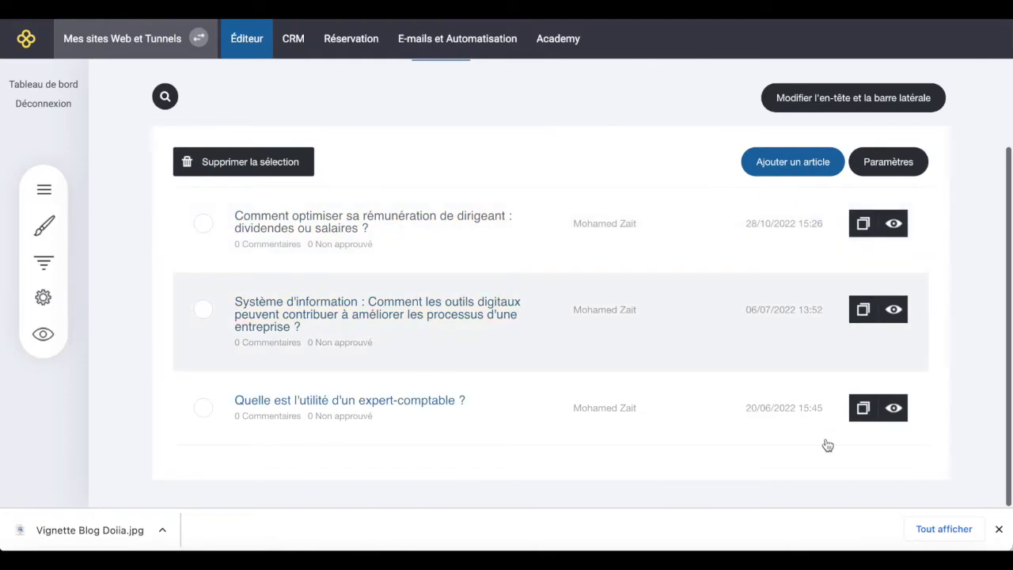
pyautogui.click(863, 419)
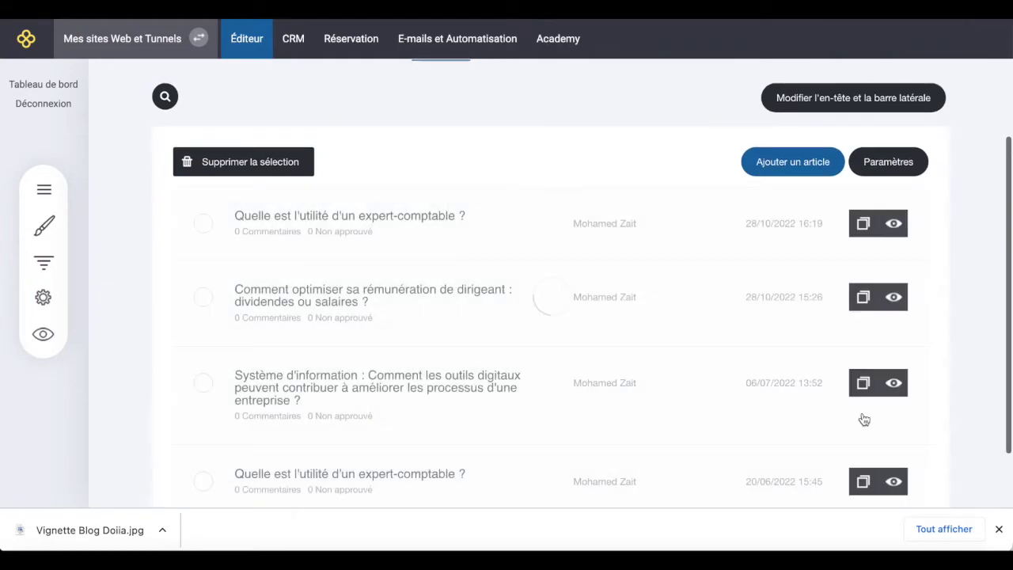
pyautogui.scroll(-1, 559, 283)
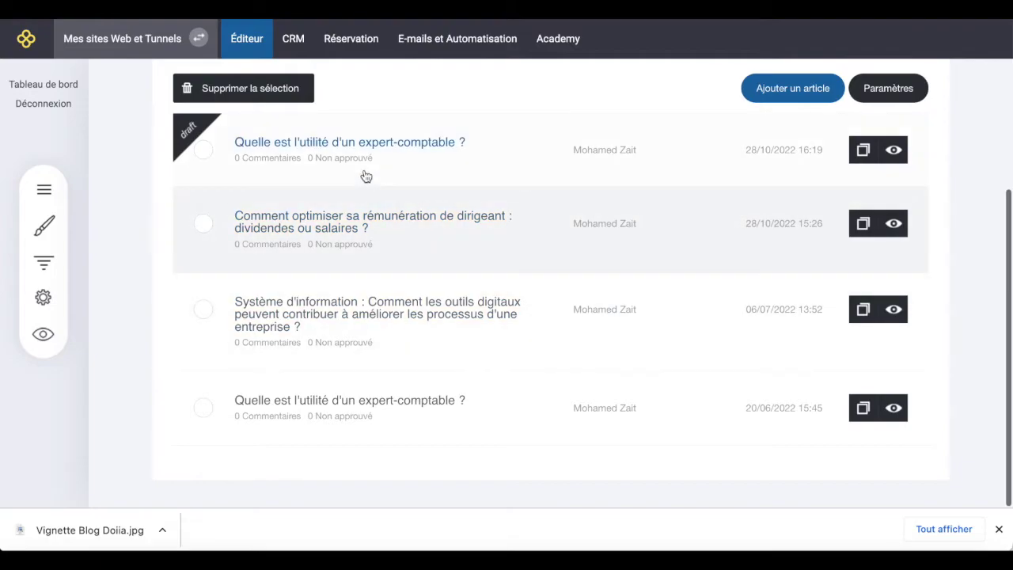
pyautogui.click(299, 145)
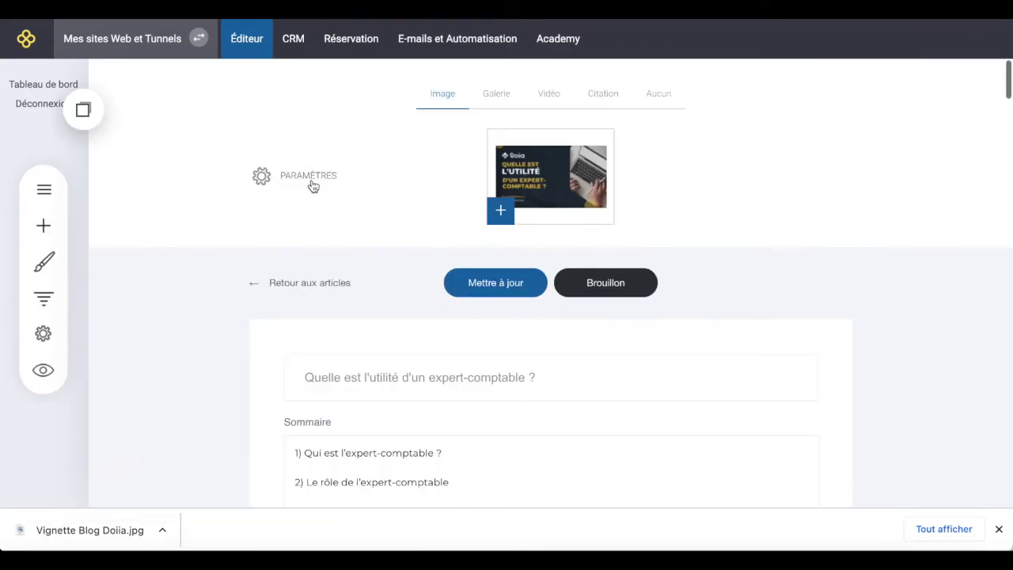
# Examine the tags, category and URL in the settings of the duplicated article.
pyautogui.click(311, 183)
pyautogui.scroll(-3, 174, 347)
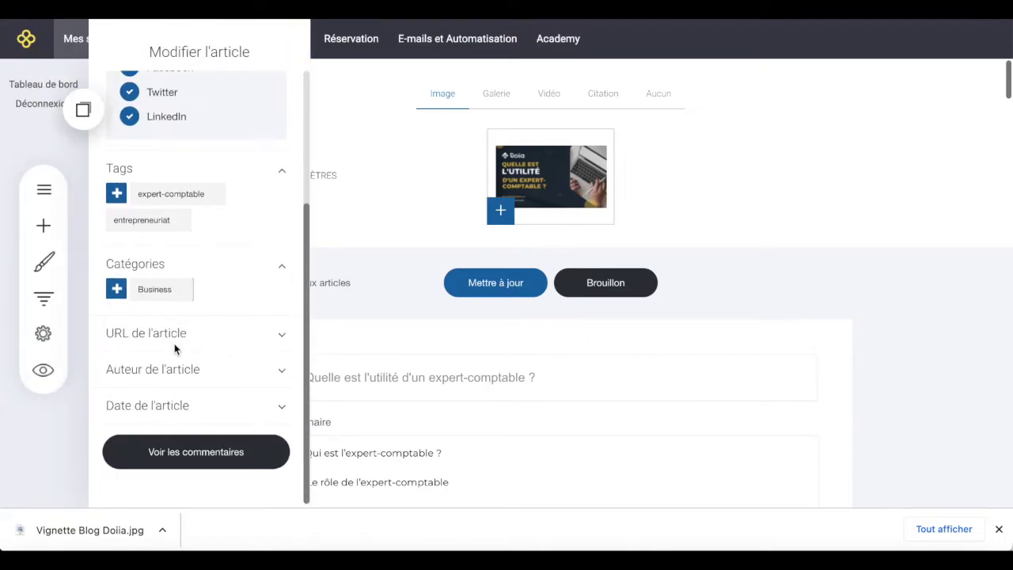
pyautogui.click(207, 334)
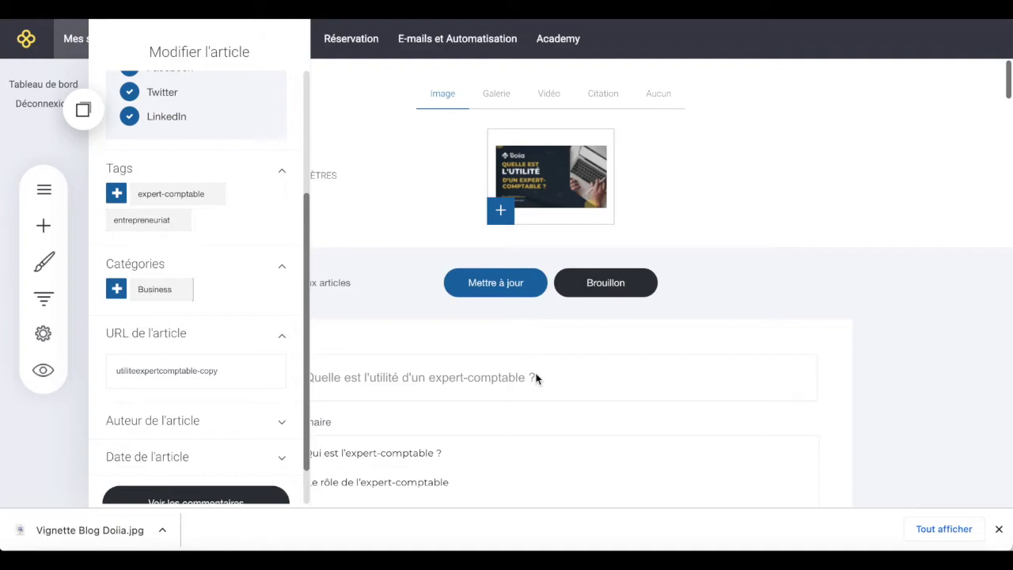
pyautogui.click(482, 372)
# Review the duplicated article's content, including its introduction and Sommaire section.
pyautogui.scroll(-12, 481, 372)
pyautogui.scroll(-5, 482, 373)
pyautogui.scroll(8, 481, 373)
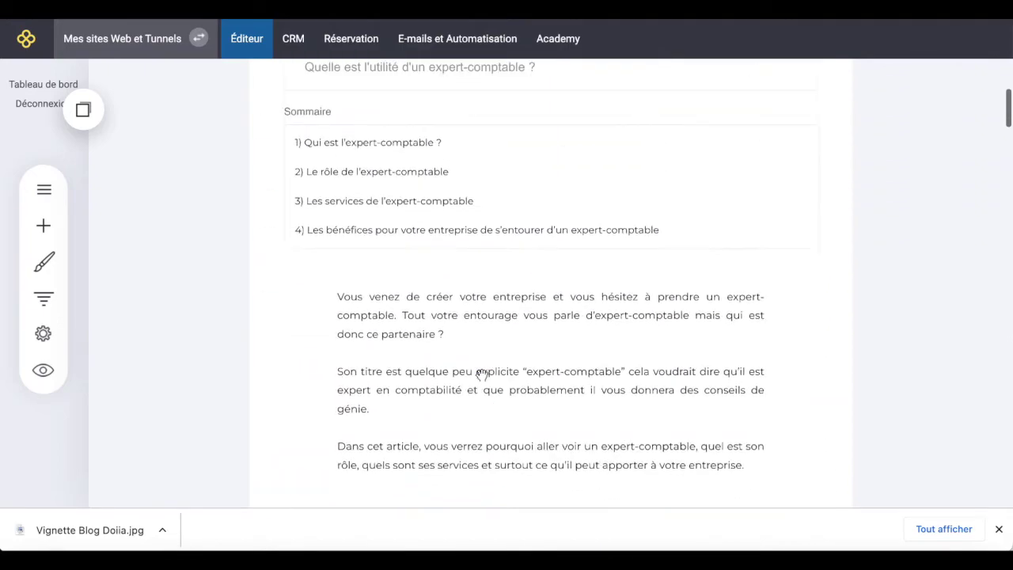
pyautogui.scroll(4, 482, 373)
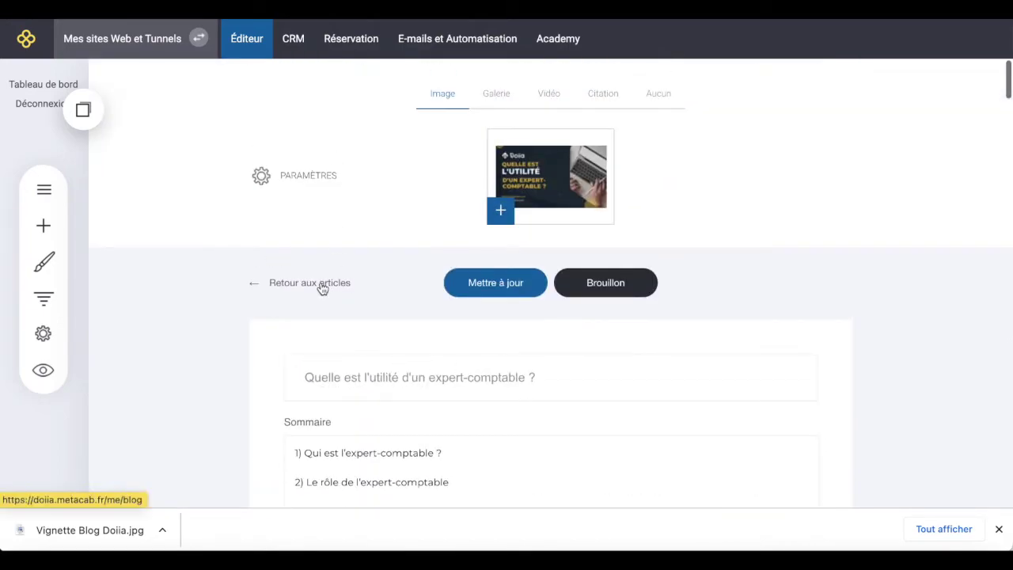
pyautogui.scroll(-5, 417, 404)
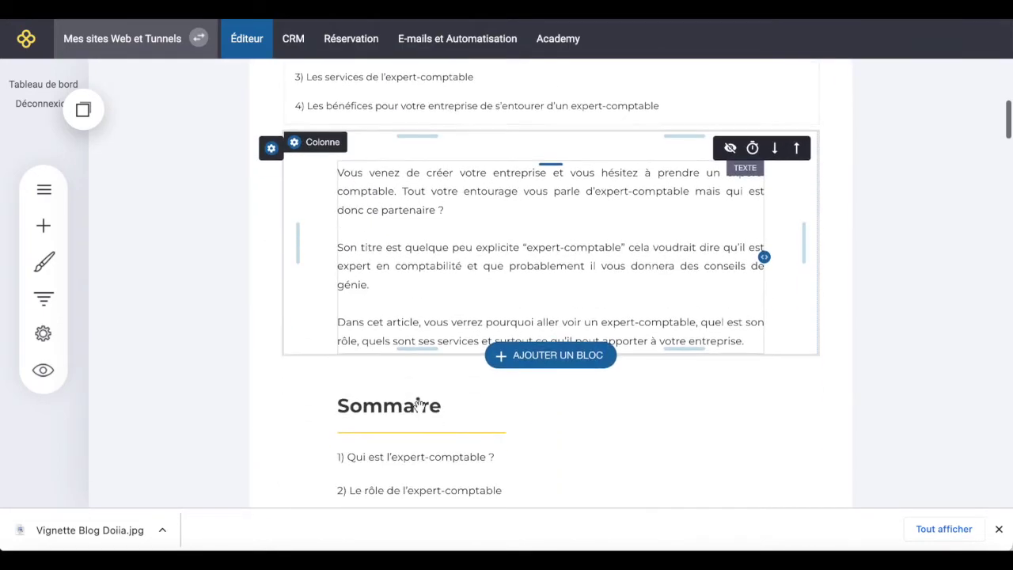
pyautogui.scroll(5, 418, 403)
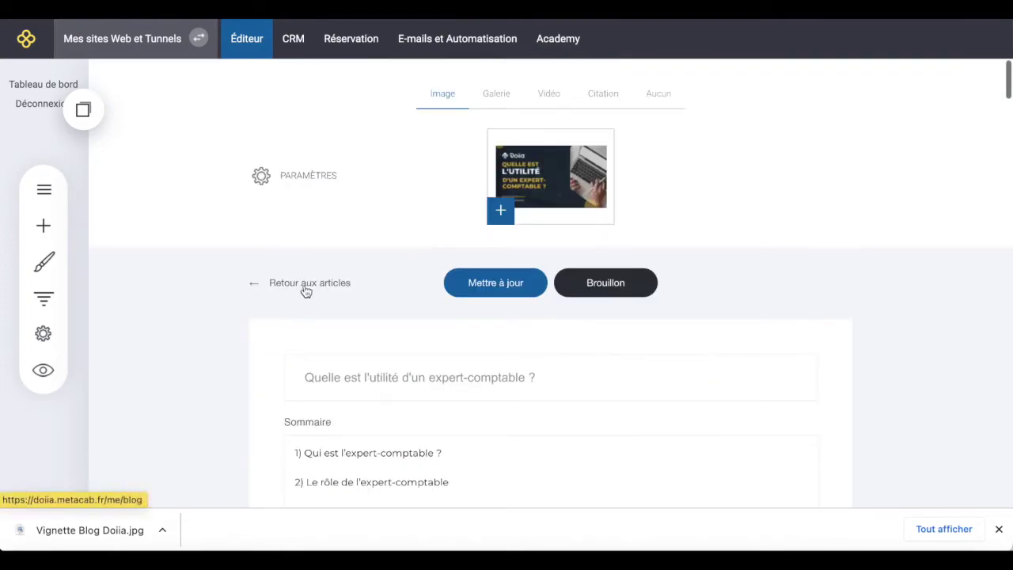
pyautogui.click(305, 287)
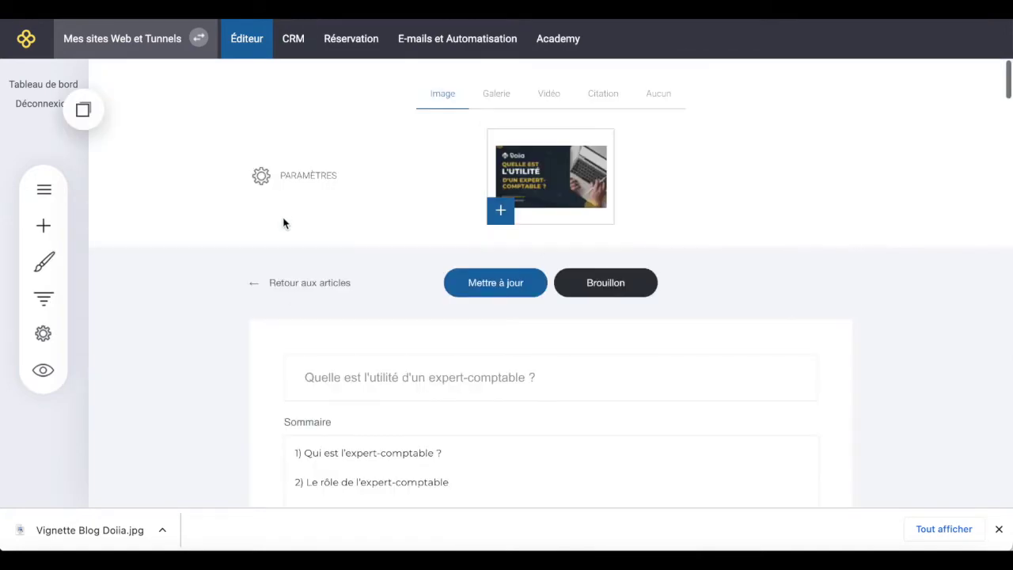
# Replace the duplicated article's URL in its settings, update the article and return to the article list.
pyautogui.click(304, 174)
pyautogui.scroll(-5, 200, 435)
pyautogui.click(198, 347)
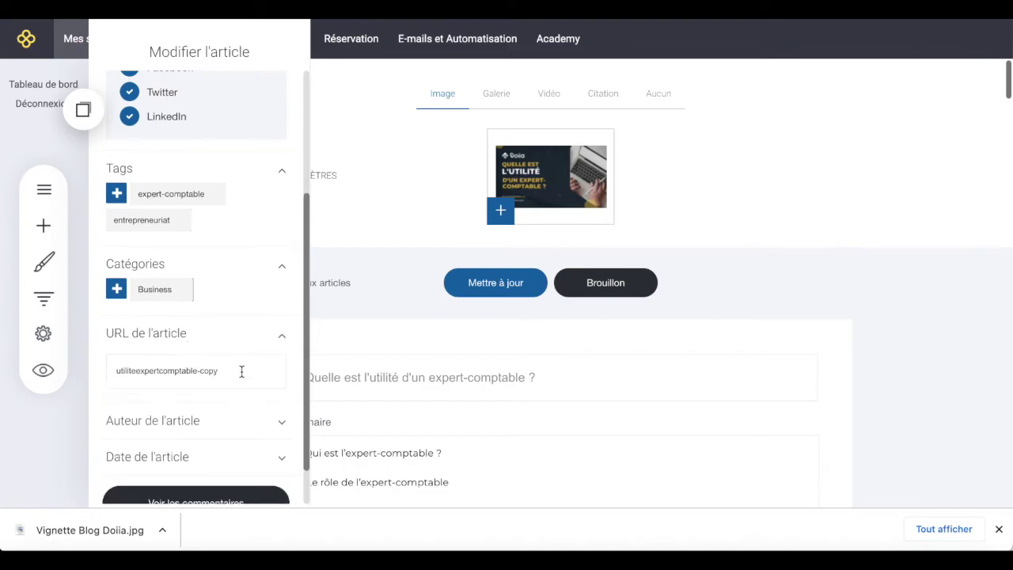
pyautogui.moveTo(242, 370); pyautogui.dragTo(115, 371)
pyautogui.press('BackSpace')
pyautogui.write('util')
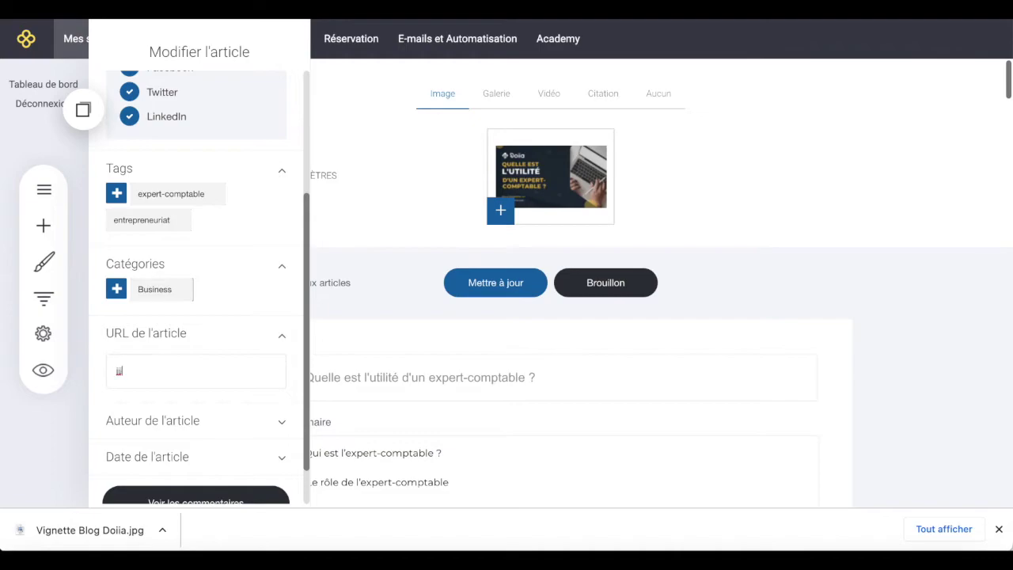
pyautogui.write('i')
pyautogui.press('BackSpace')
pyautogui.click(424, 331)
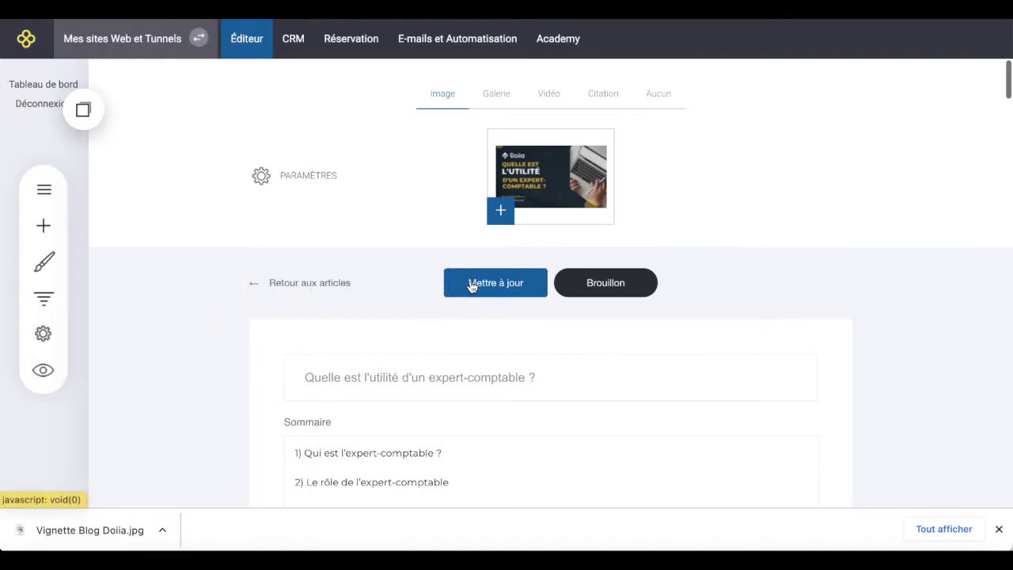
pyautogui.click(300, 284)
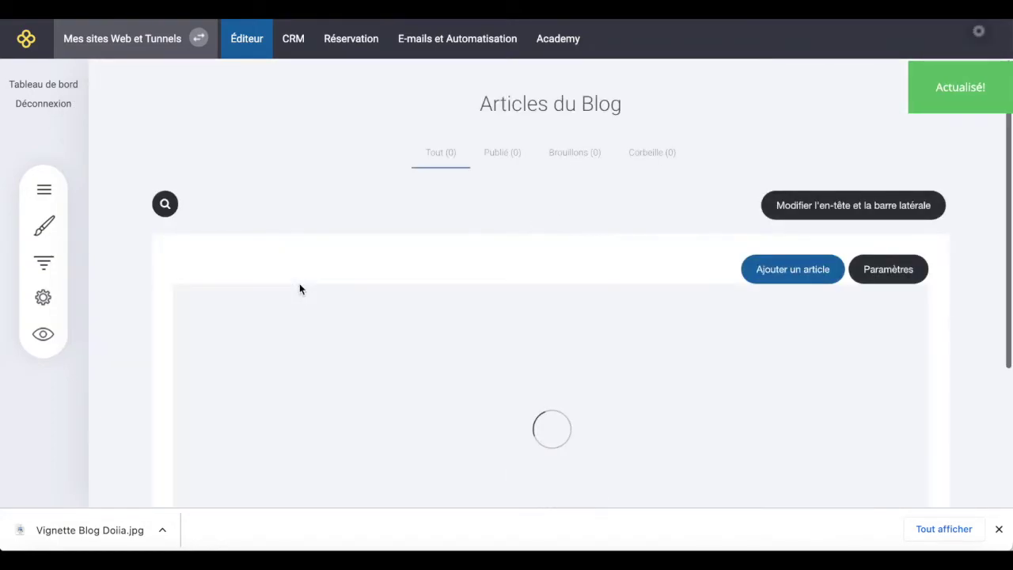
# Delete the duplicated article dated 28/10/2022 16:19 from the article list and confirm the deletion.
pyautogui.scroll(-3, 605, 346)
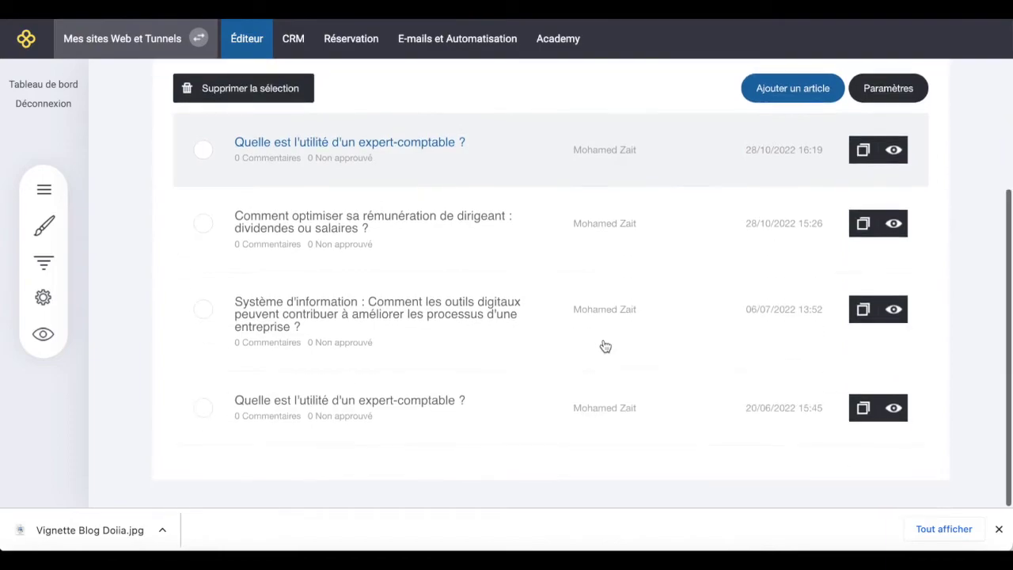
pyautogui.scroll(2, 605, 346)
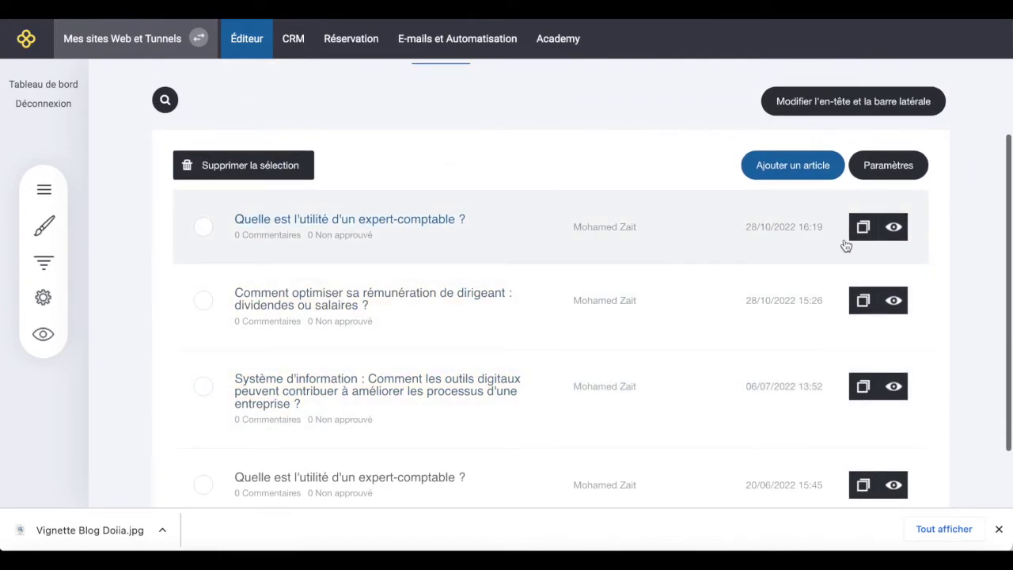
pyautogui.click(204, 229)
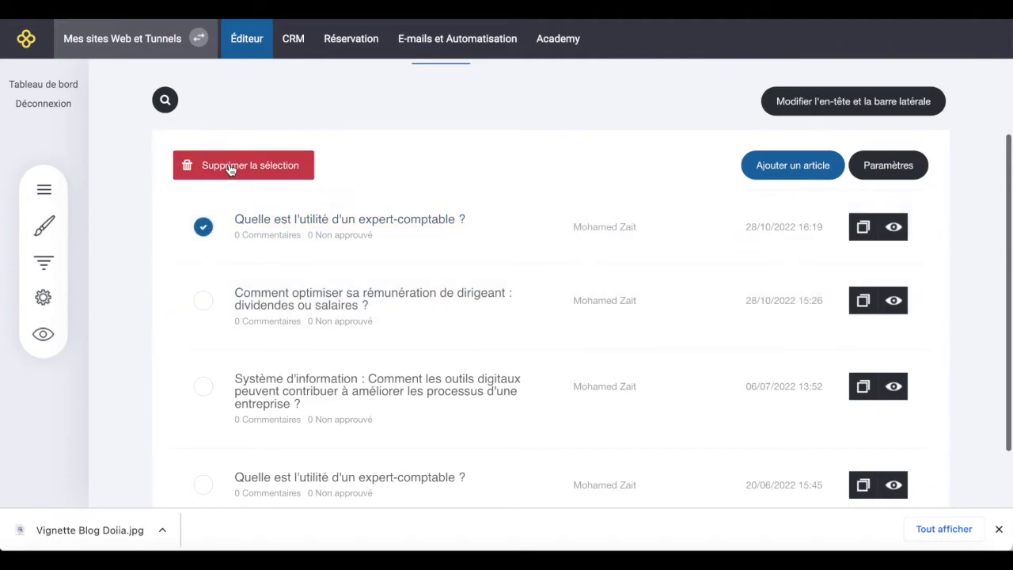
pyautogui.click(229, 165)
pyautogui.click(551, 285)
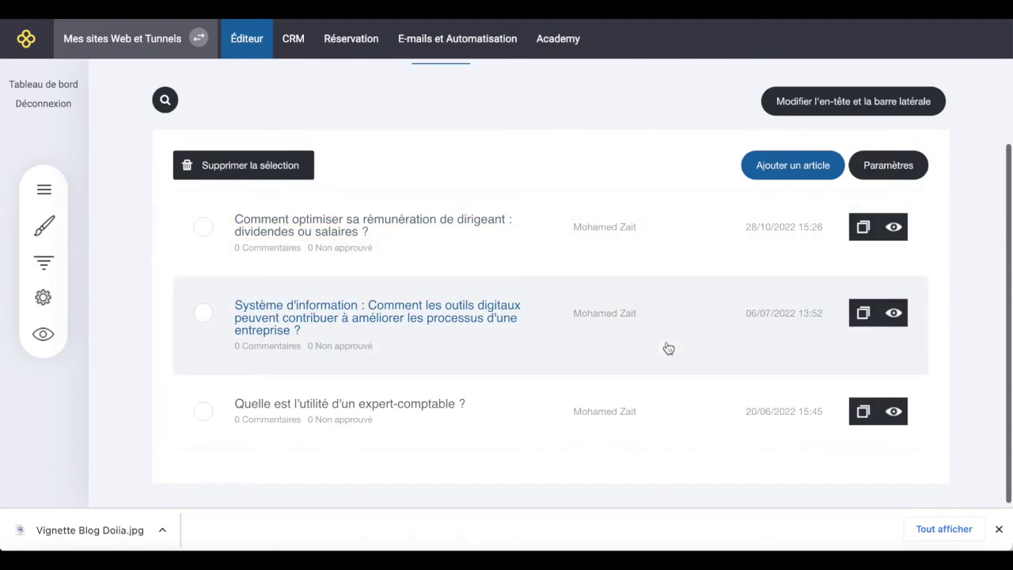
# Open the live site's Blog page and examine how the article previews show their thumbnail, summary and share links.
pyautogui.scroll(2, 617, 301)
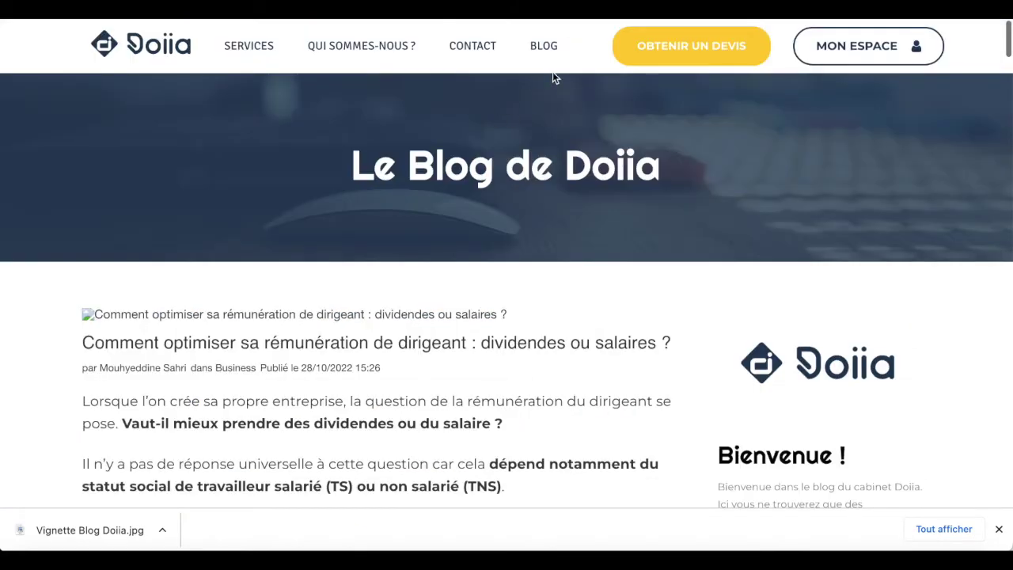
pyautogui.click(543, 48)
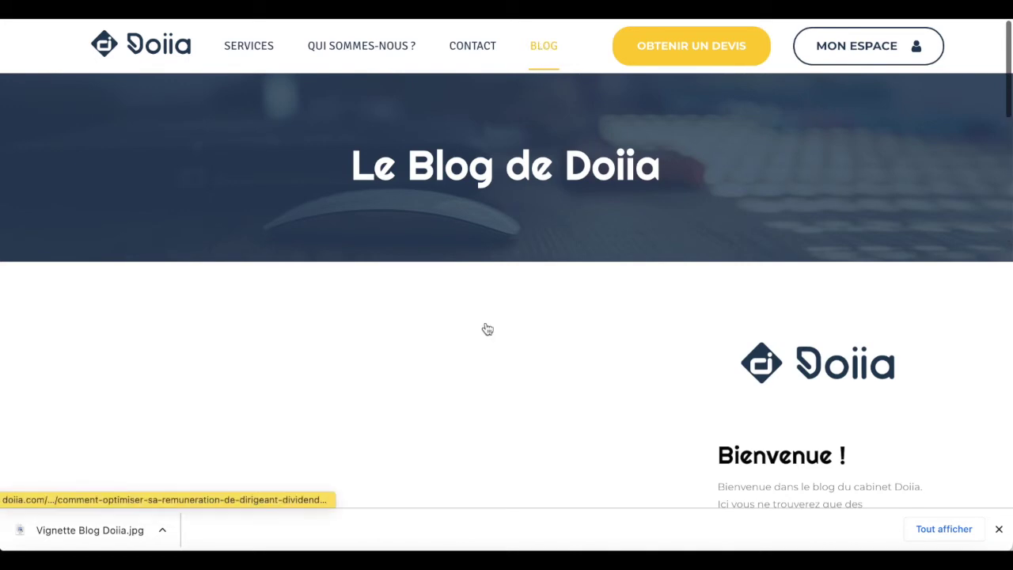
pyautogui.scroll(-6, 488, 329)
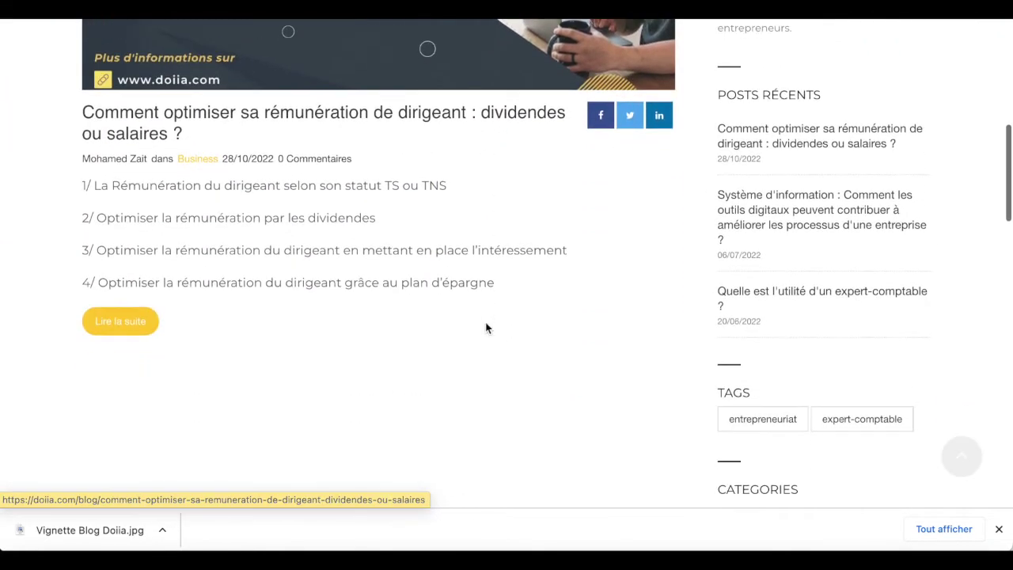
pyautogui.scroll(5, 488, 328)
pyautogui.scroll(-4, 430, 343)
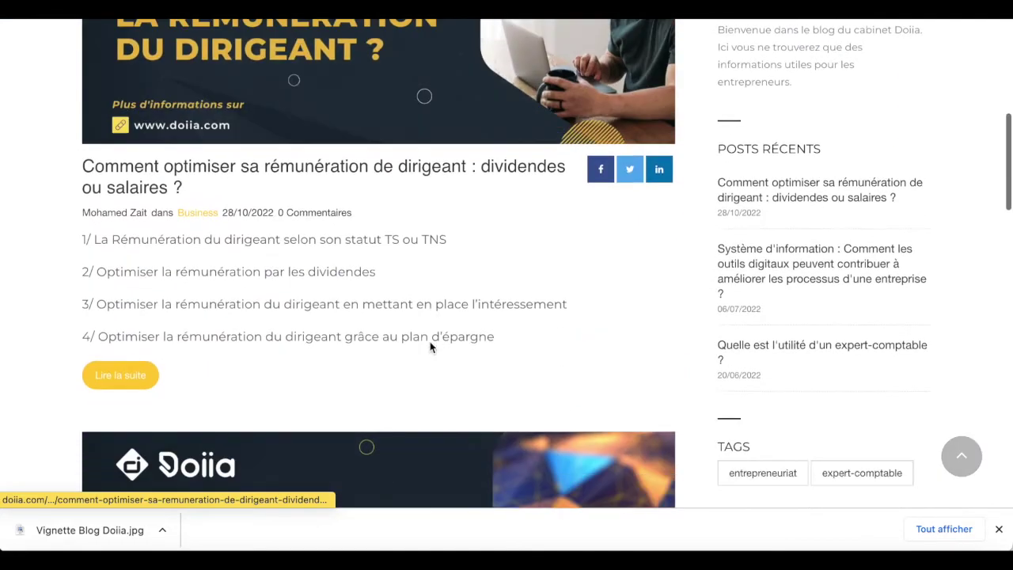
pyautogui.scroll(2, 430, 346)
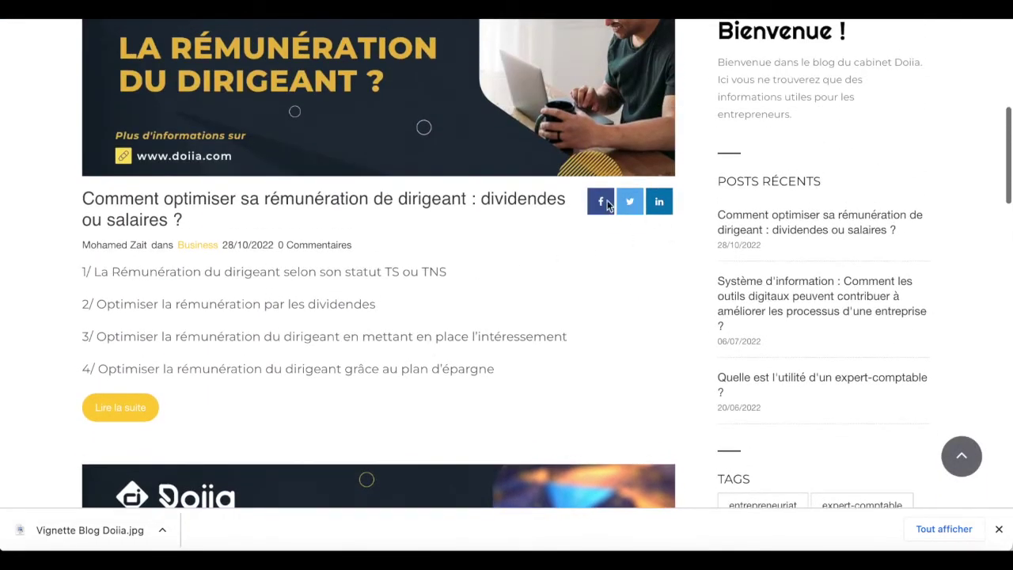
pyautogui.scroll(-9, 534, 348)
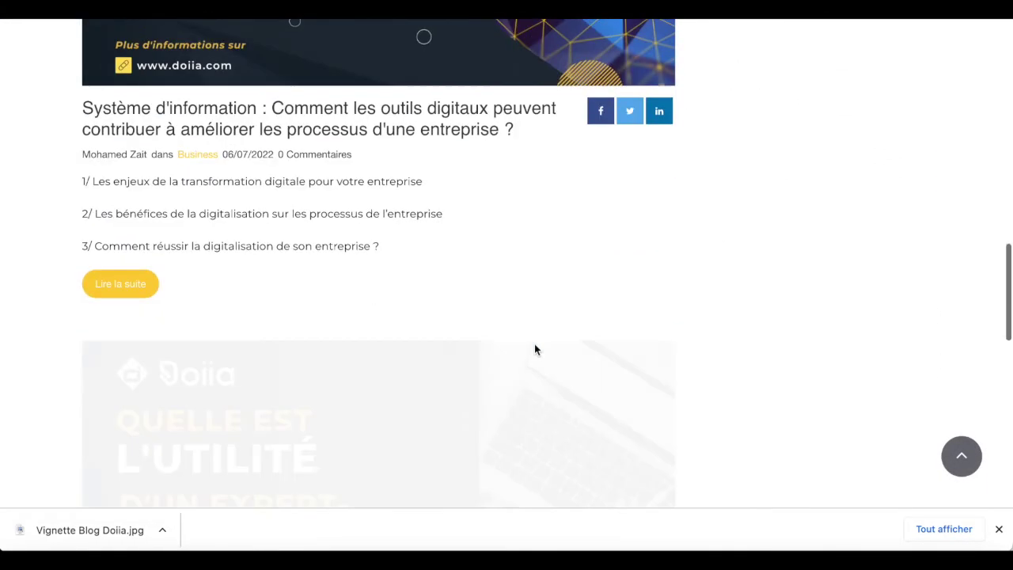
pyautogui.scroll(11, 534, 349)
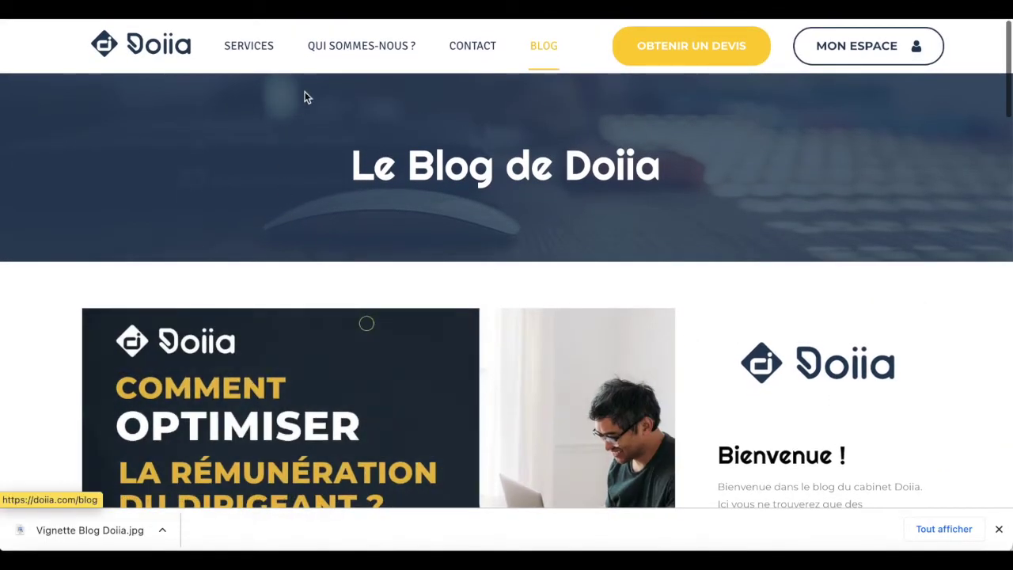
# Examine the live blog's header banner and sidebar, including the welcome text, recent posts and tags.
pyautogui.scroll(-2, 823, 273)
pyautogui.scroll(2, 822, 270)
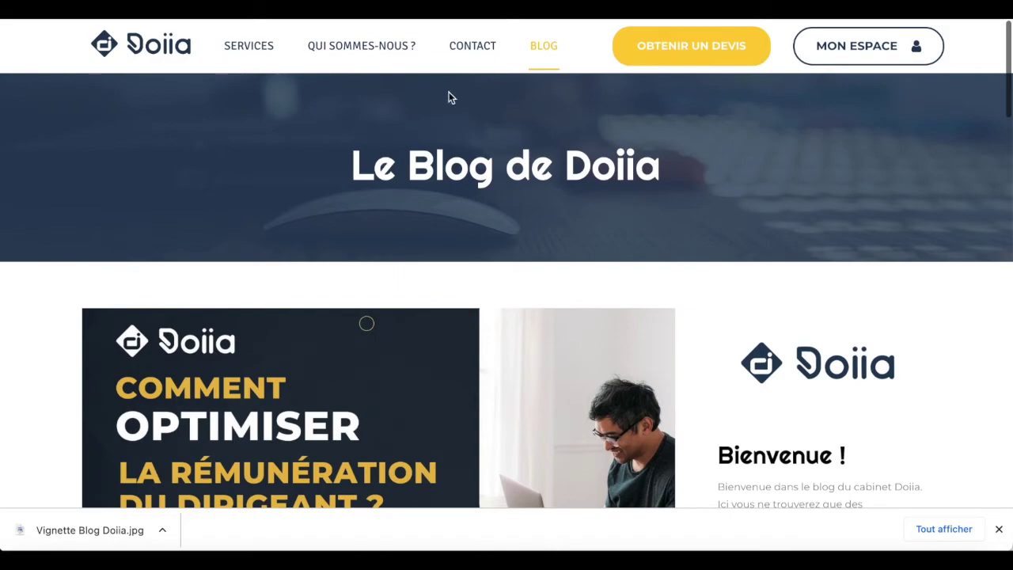
pyautogui.scroll(-3, 788, 225)
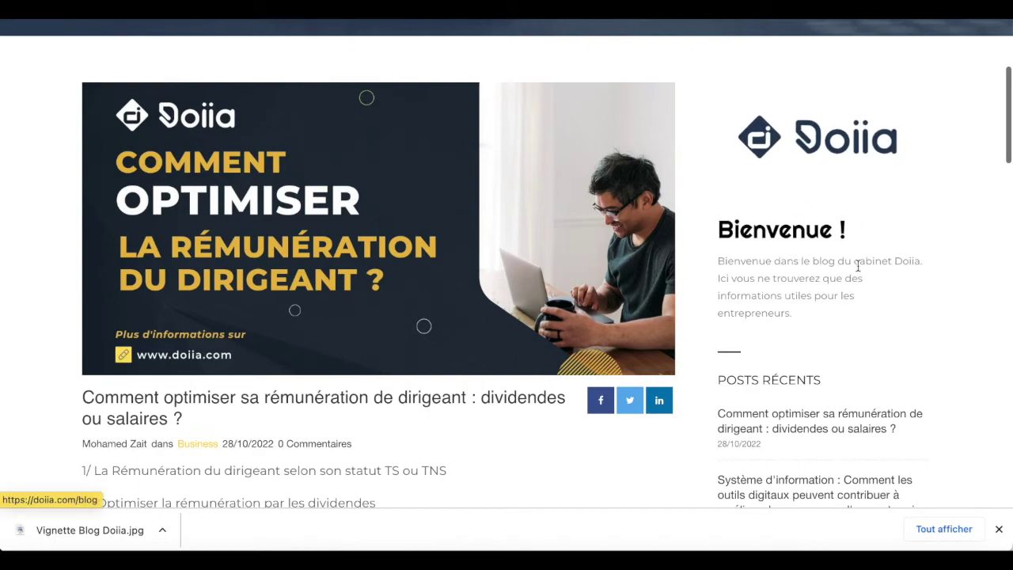
pyautogui.scroll(-1, 857, 265)
pyautogui.scroll(-2, 857, 265)
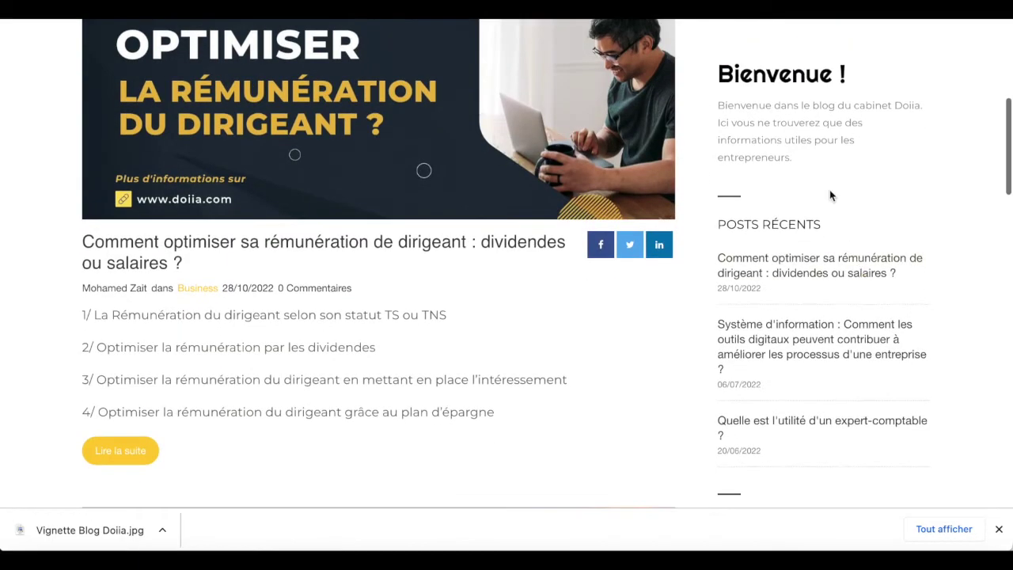
pyautogui.scroll(-6, 840, 463)
pyautogui.scroll(11, 839, 463)
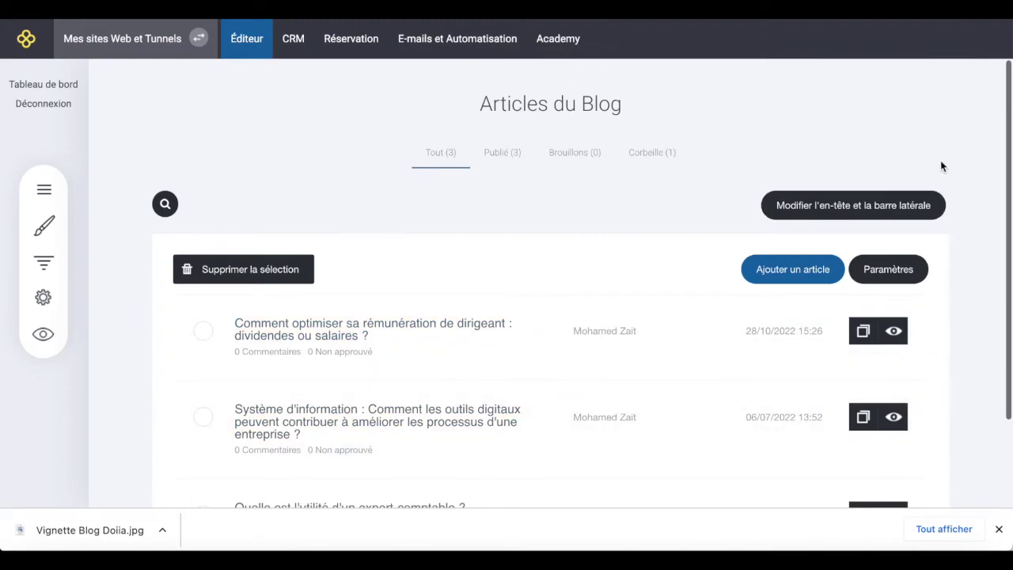
# Open the blog's header and sidebar for editing and examine the header block's background image settings.
pyautogui.click(864, 212)
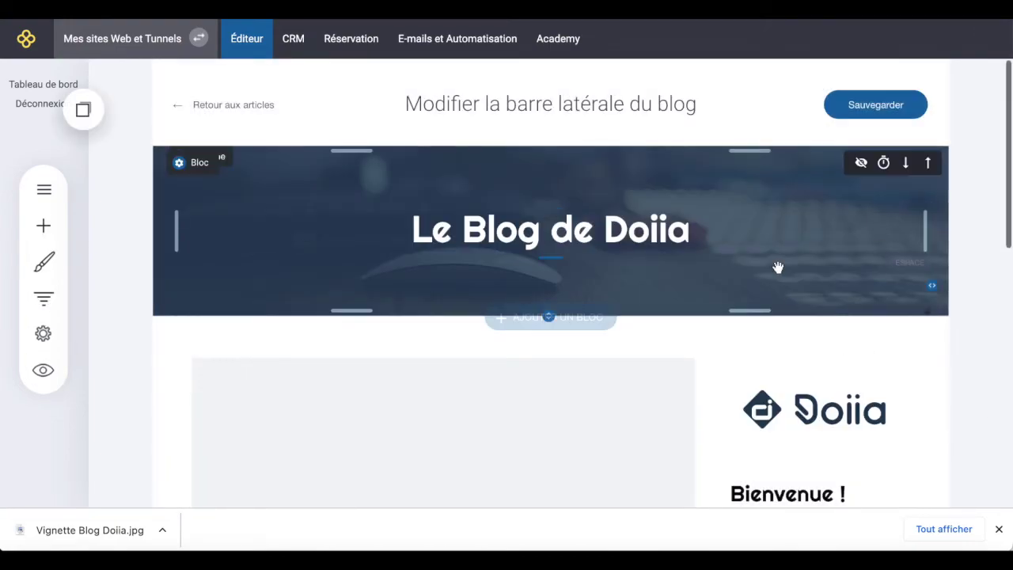
pyautogui.scroll(-1, 777, 267)
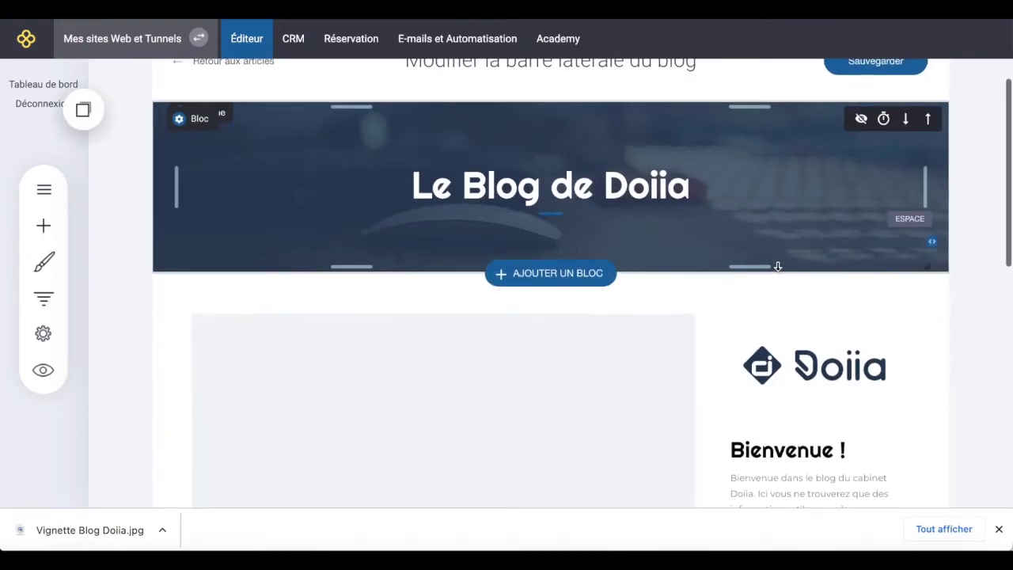
pyautogui.click(200, 125)
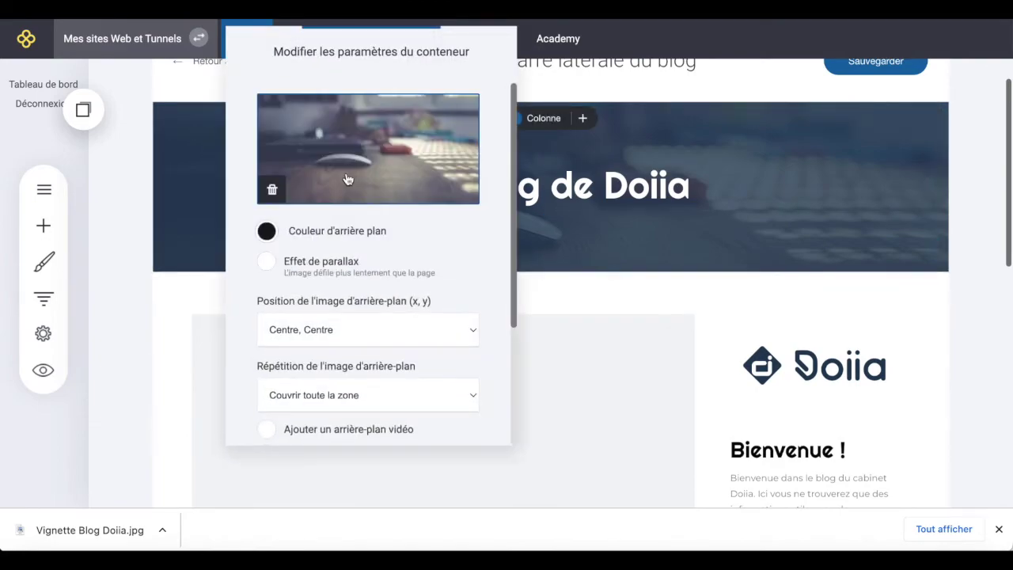
pyautogui.click(657, 186)
pyautogui.scroll(-1, 544, 190)
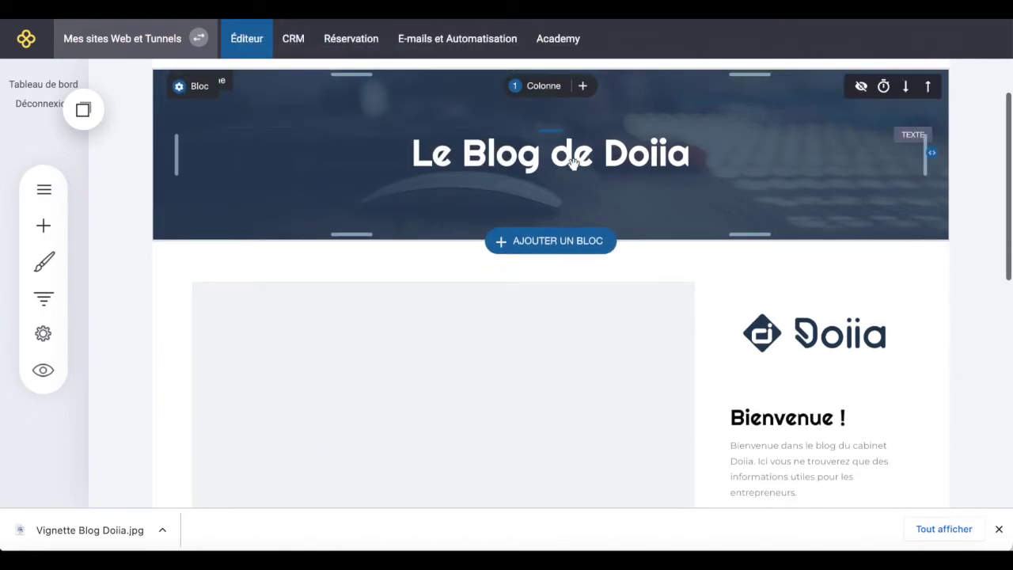
# Delete and retype the last letter of the header title "Le Blog de Doiia".
pyautogui.click(695, 140)
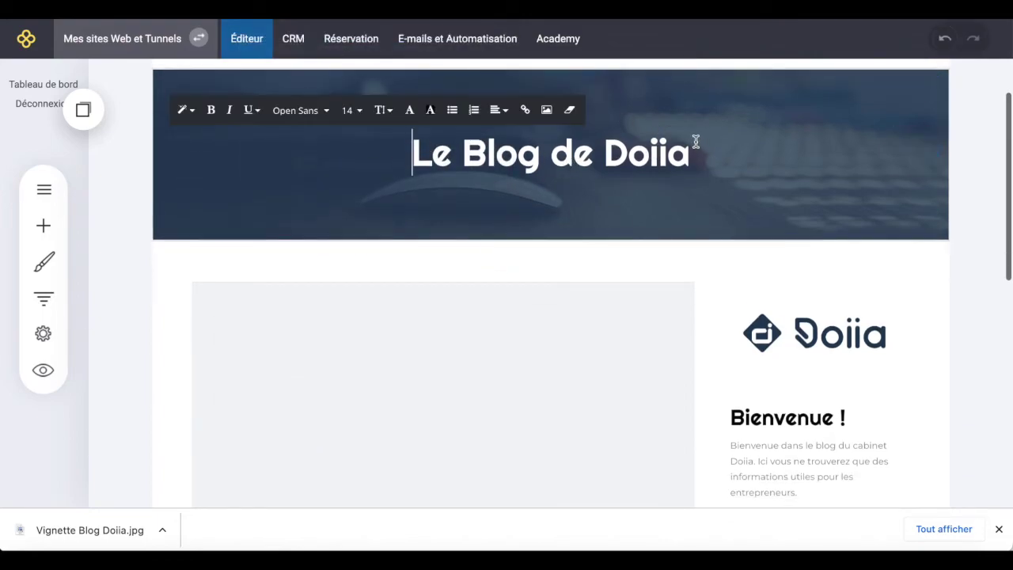
pyautogui.press('BackSpace')
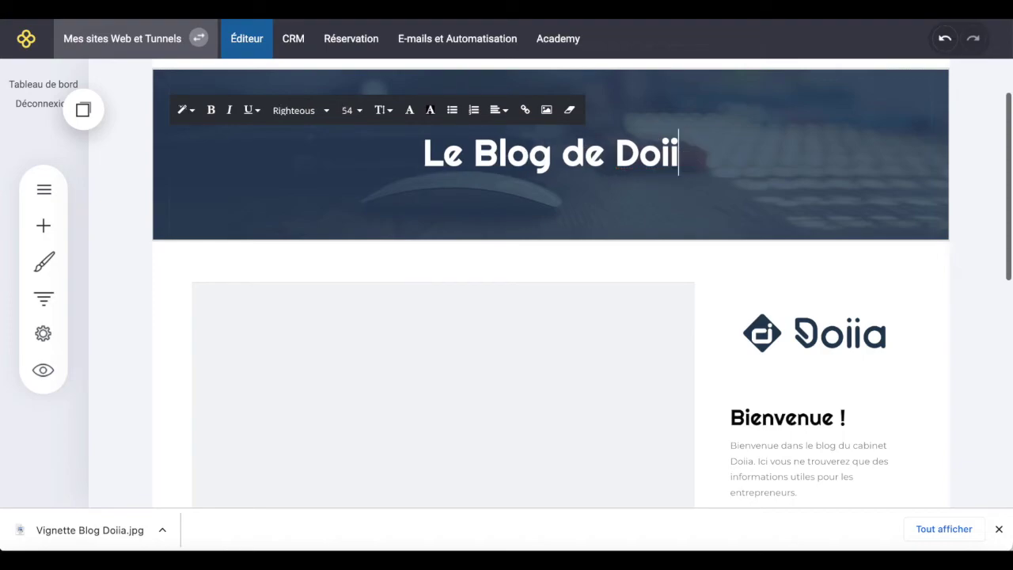
pyautogui.write('a')
# Review the sidebar's logo, welcome text, recent posts, tags and categories, and save the header and sidebar.
pyautogui.scroll(-3, 847, 333)
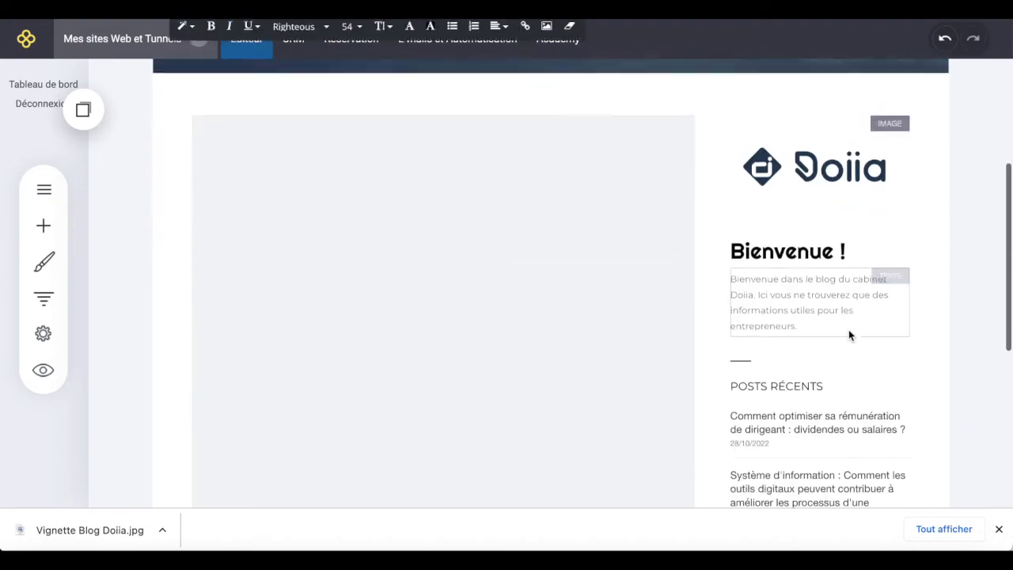
pyautogui.click(814, 156)
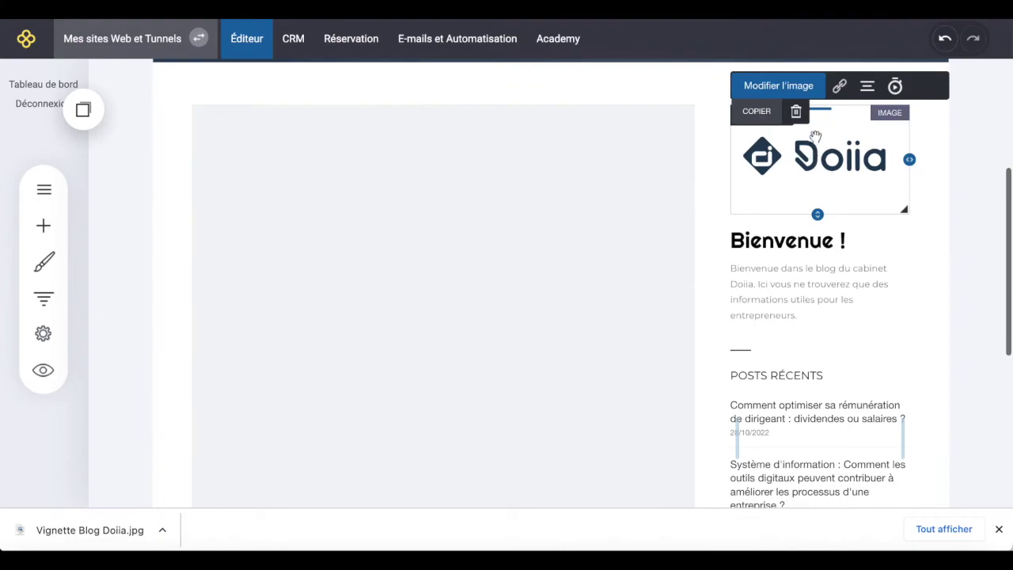
pyautogui.scroll(-3, 813, 304)
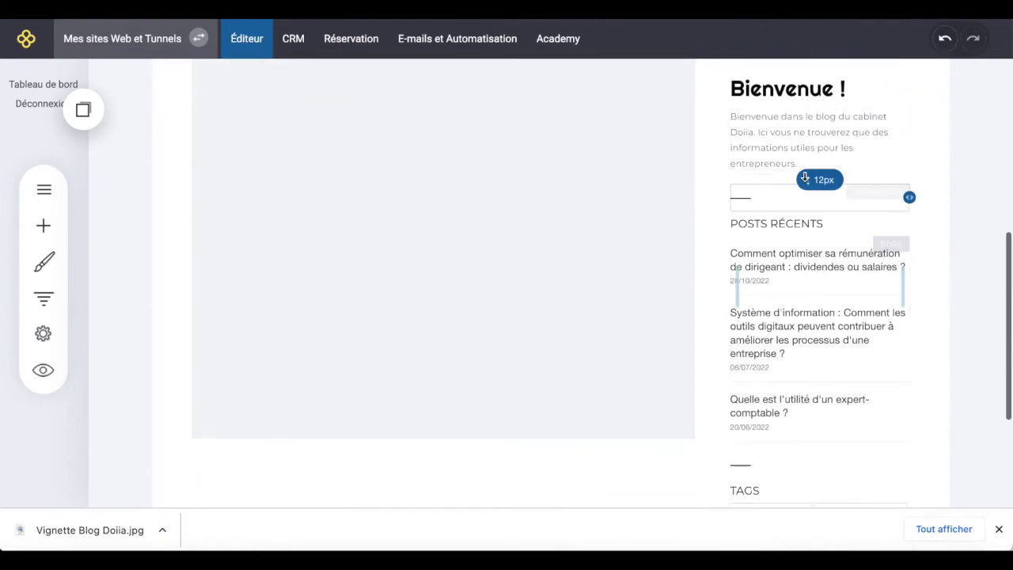
pyautogui.scroll(-3, 807, 238)
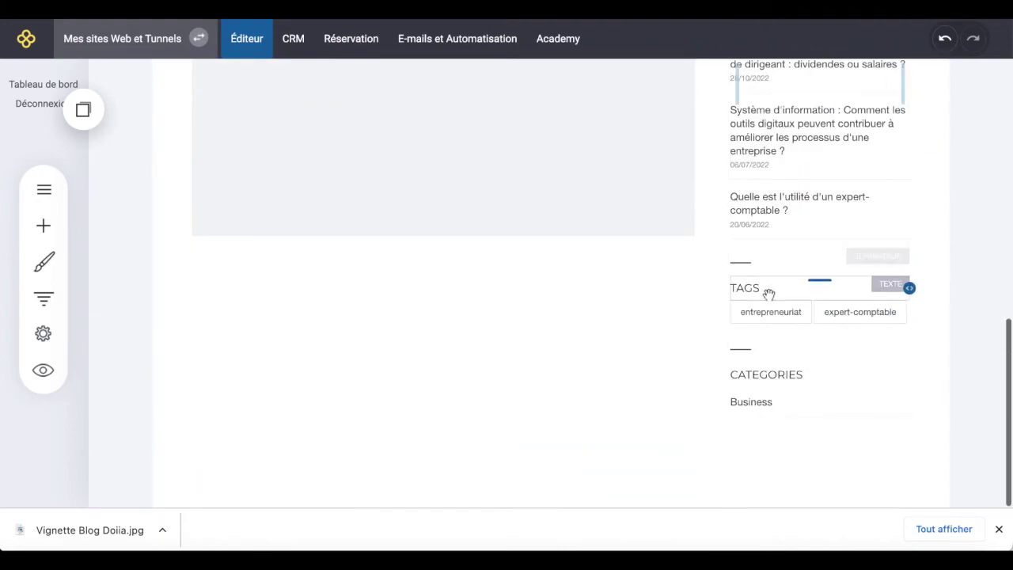
pyautogui.scroll(10, 775, 288)
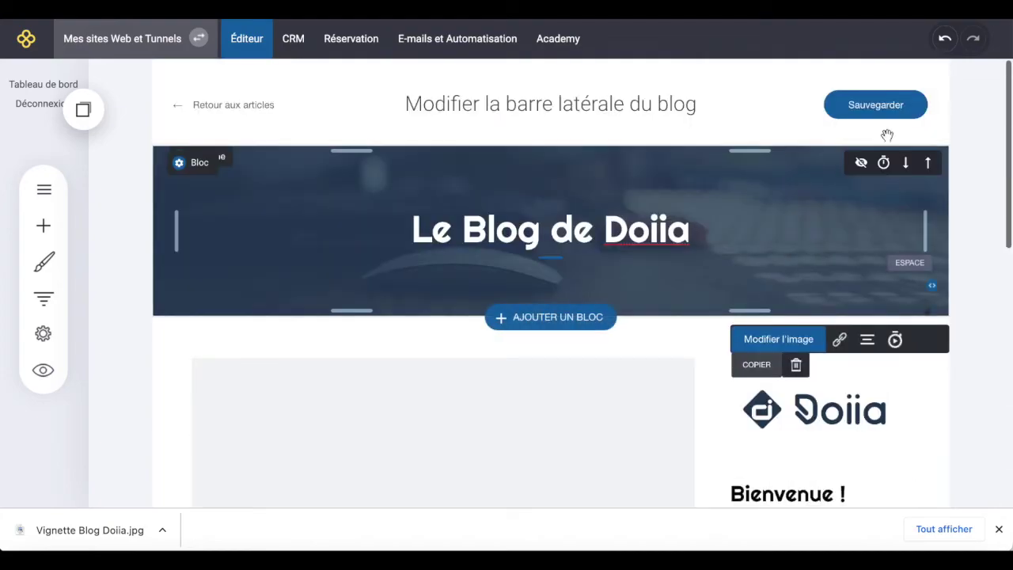
pyautogui.click(860, 110)
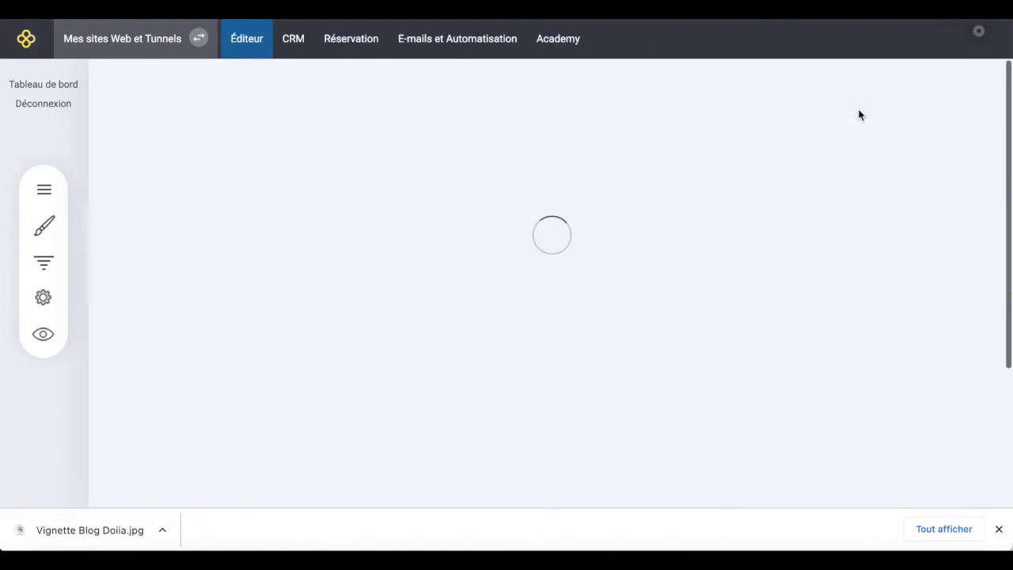
# Reopen the blog's header and sidebar for editing and try adding a button widget below the welcome text.
pyautogui.click(802, 203)
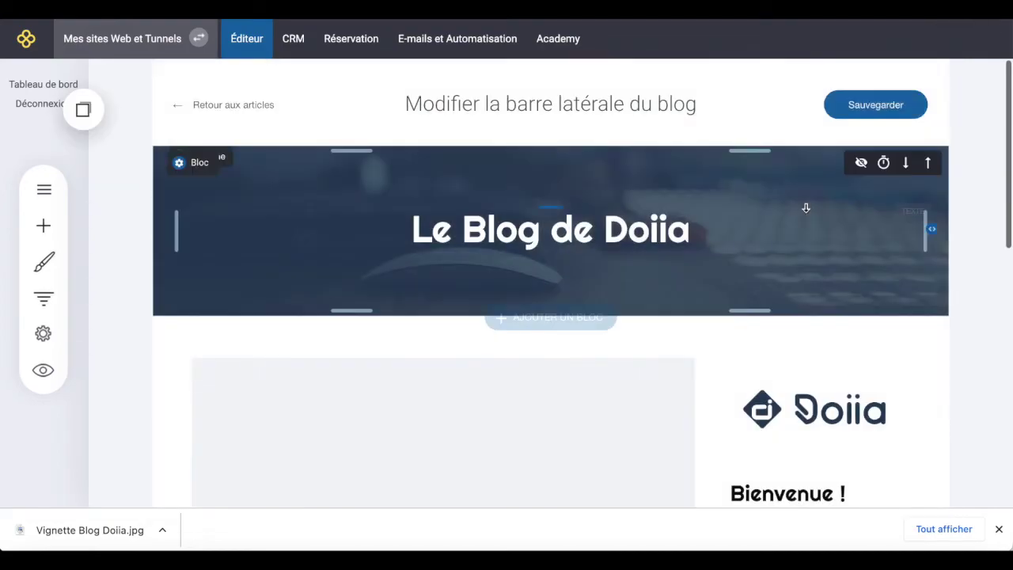
pyautogui.scroll(-3, 821, 449)
pyautogui.click(828, 338)
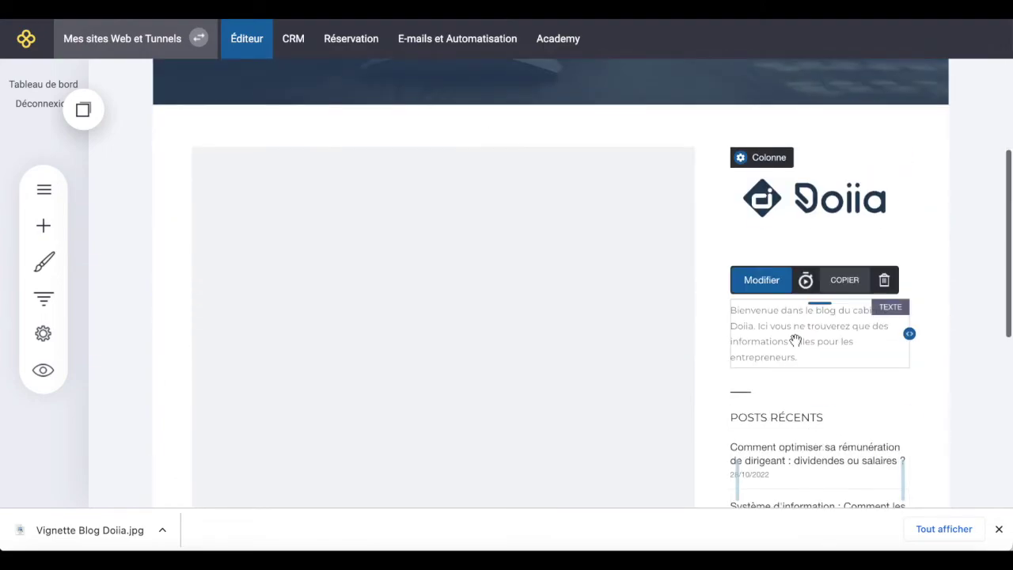
pyautogui.click(45, 226)
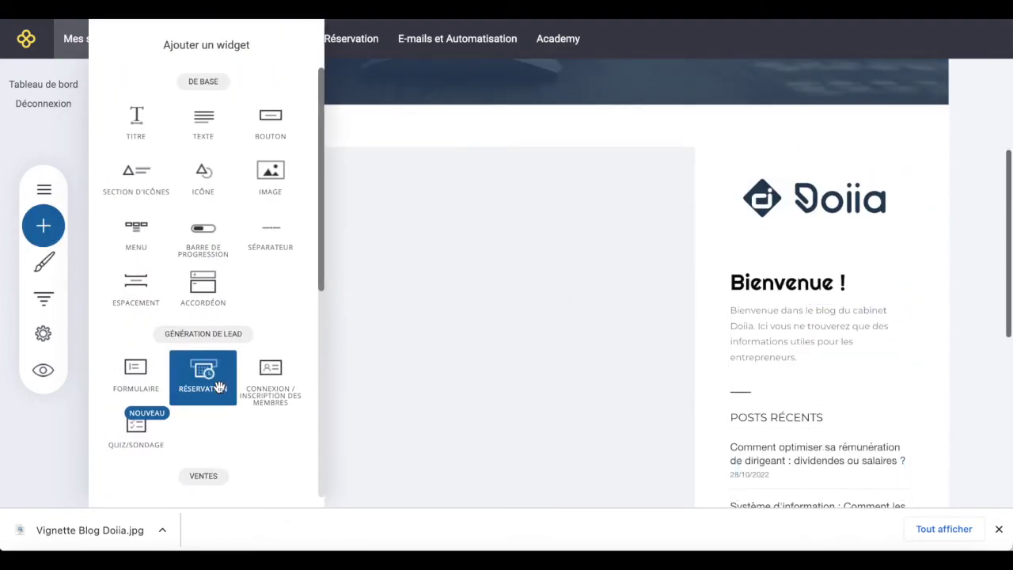
pyautogui.scroll(-1, 198, 380)
pyautogui.scroll(1, 208, 340)
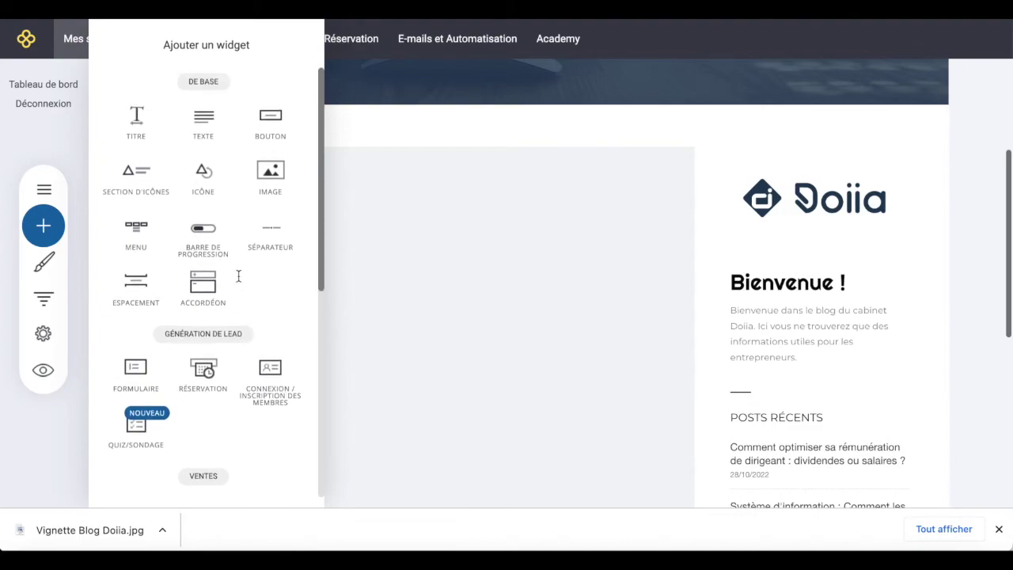
pyautogui.moveTo(262, 119); pyautogui.dragTo(782, 382)
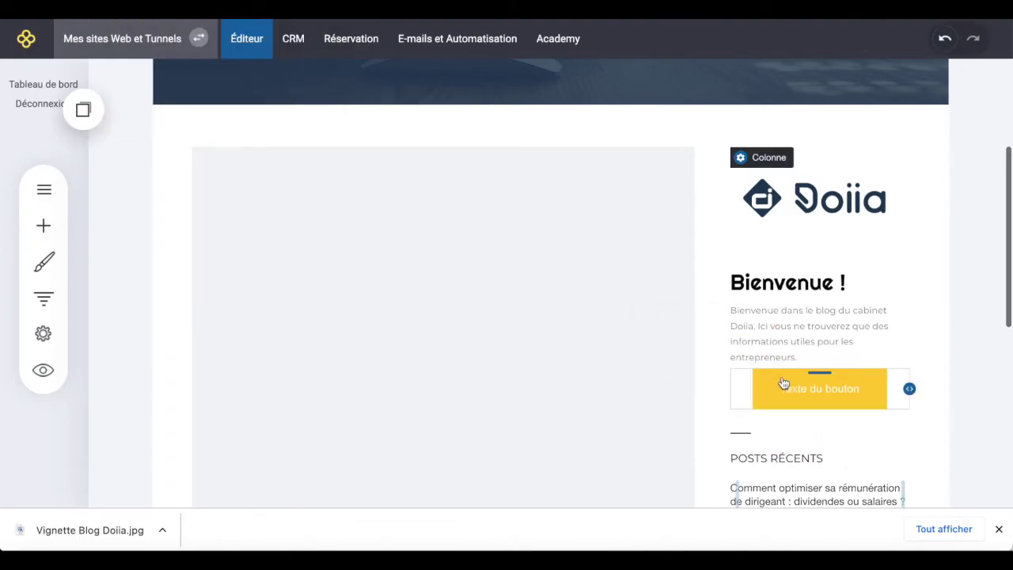
pyautogui.click(364, 332)
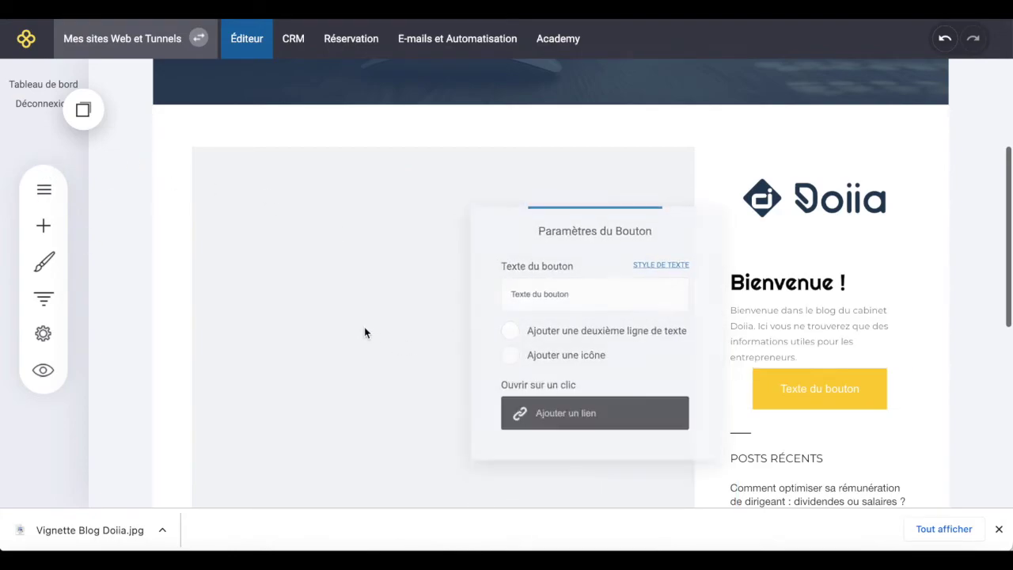
# Try adding a menu widget below the new button in the blog sidebar.
pyautogui.click(43, 194)
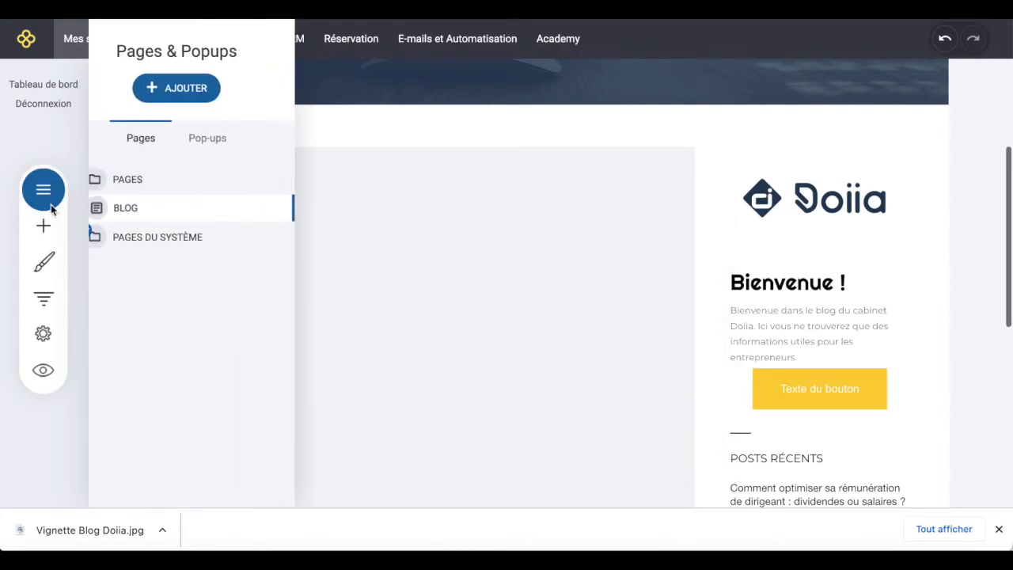
pyautogui.click(43, 227)
pyautogui.moveTo(135, 233); pyautogui.dragTo(783, 434)
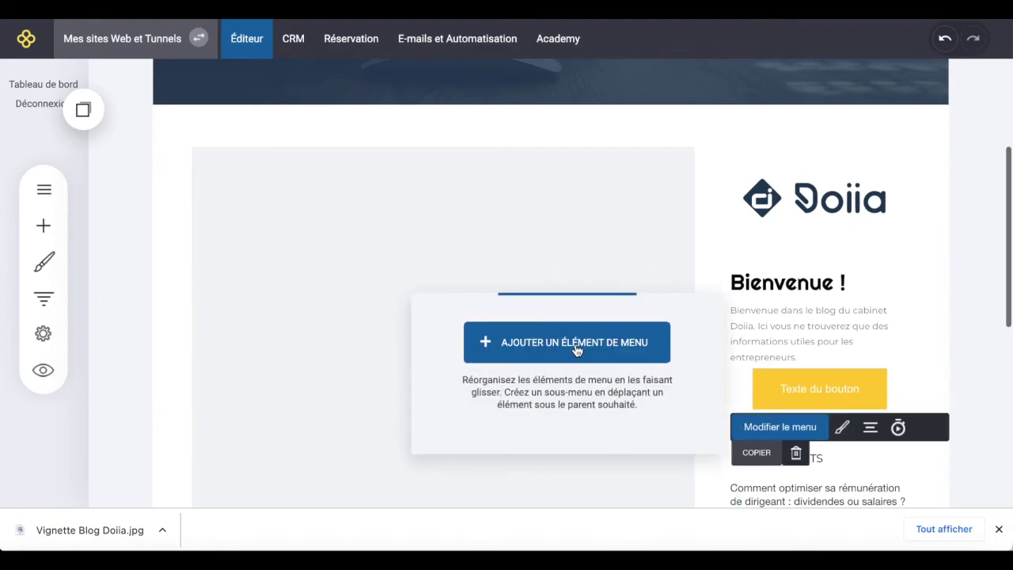
# Browse the available widgets and return to the article list without saving the sidebar changes.
pyautogui.click(43, 225)
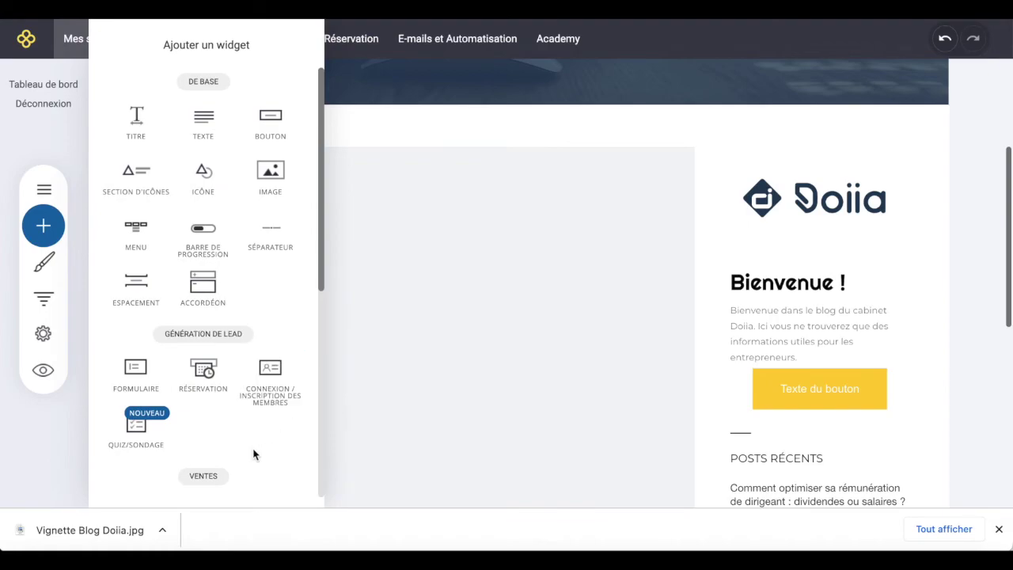
pyautogui.scroll(-3, 253, 454)
pyautogui.click(497, 360)
pyautogui.scroll(3, 822, 277)
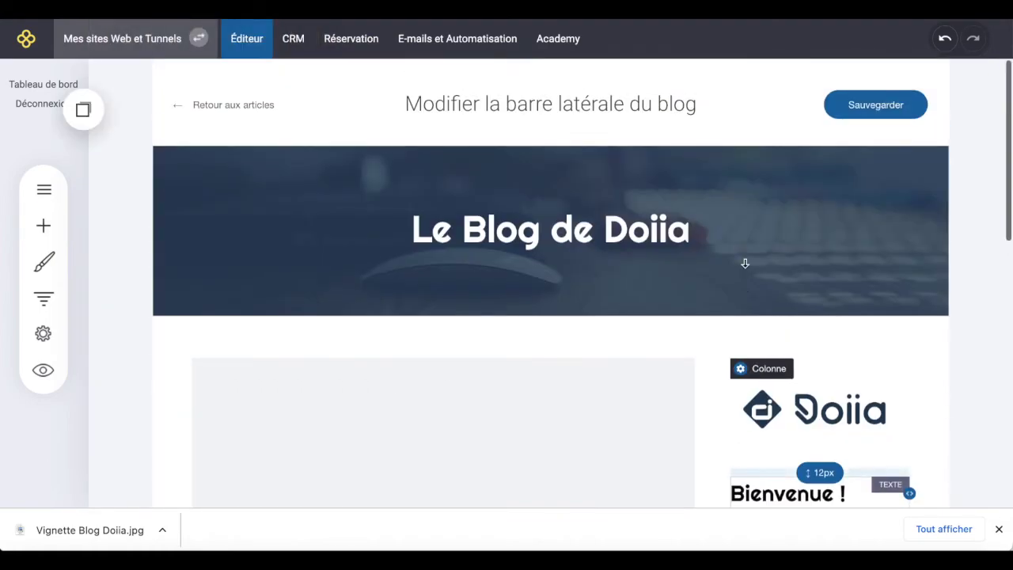
pyautogui.click(230, 114)
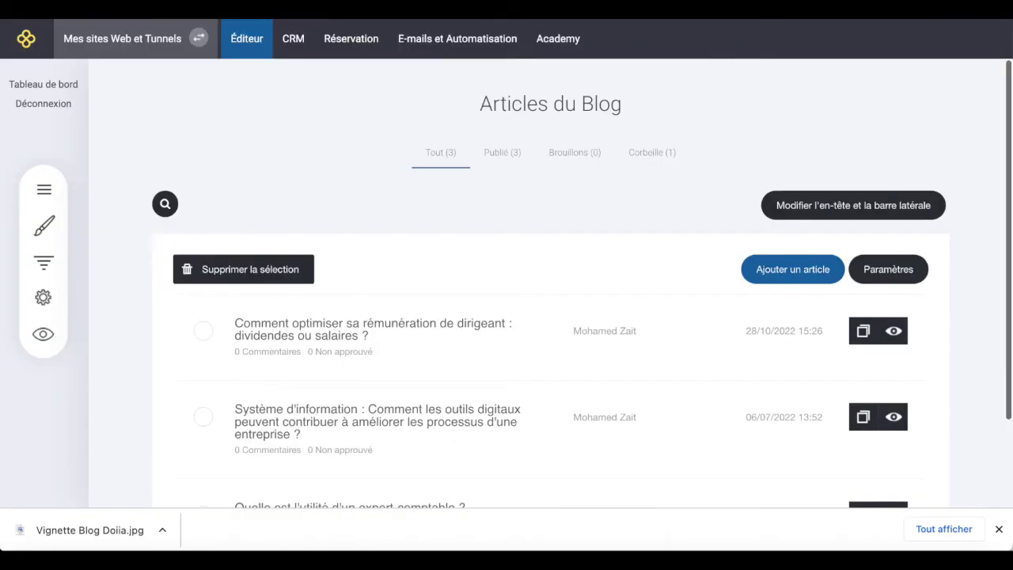
# Open the site's home page in the editor, dismiss the downloads bar and open the header menu's items for editing.
pyautogui.click(250, 46)
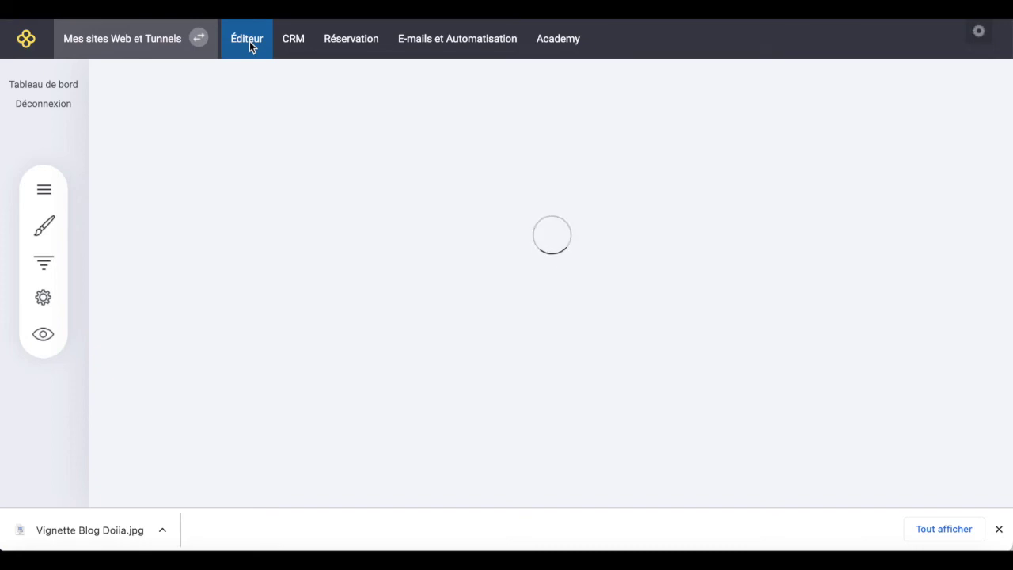
pyautogui.click(998, 529)
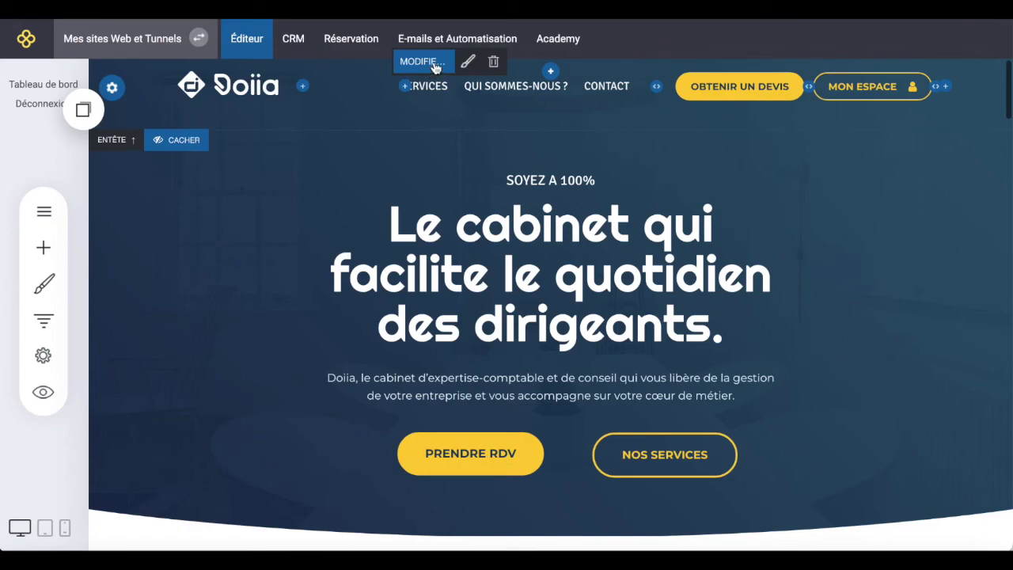
pyautogui.click(435, 68)
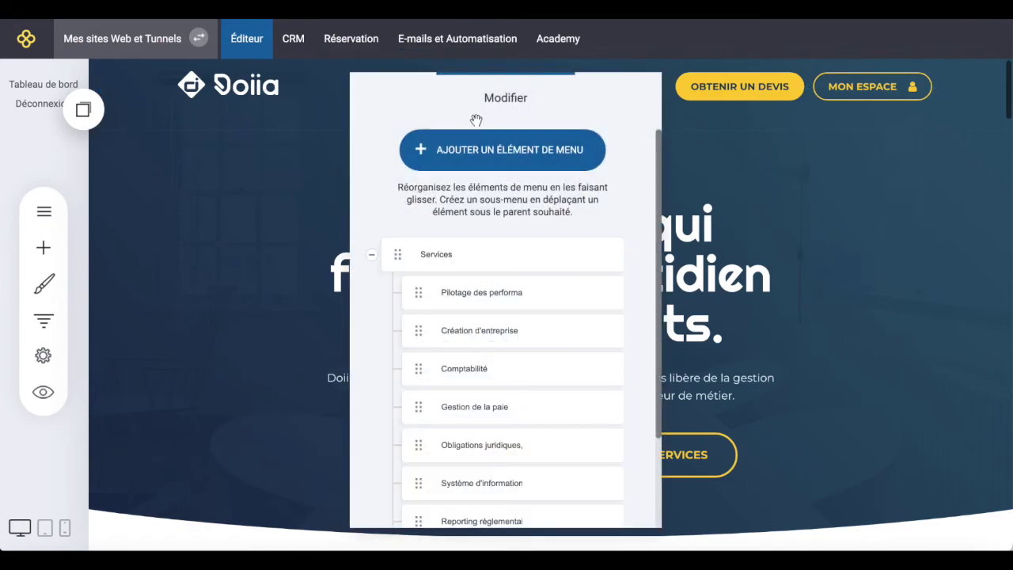
# Add a header menu item linking to the Blog page group with page Tous, opening in the same tab, and save the page.
pyautogui.click(482, 153)
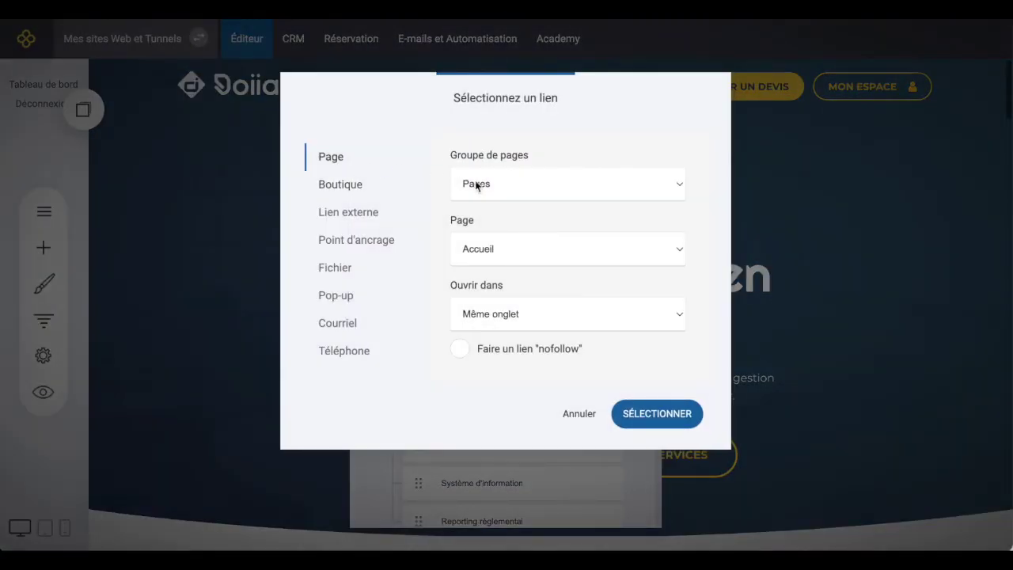
pyautogui.click(477, 185)
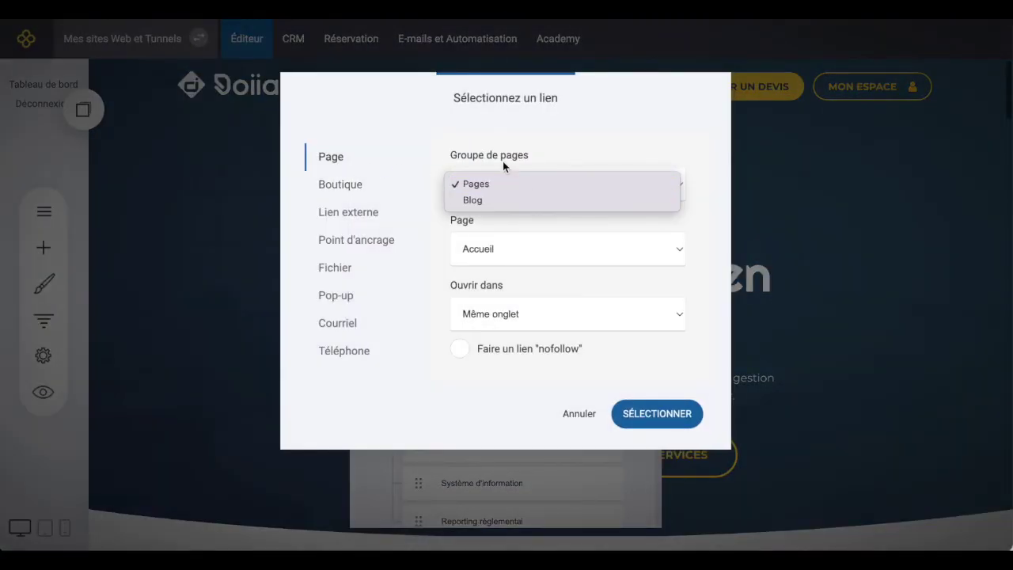
pyautogui.click(497, 199)
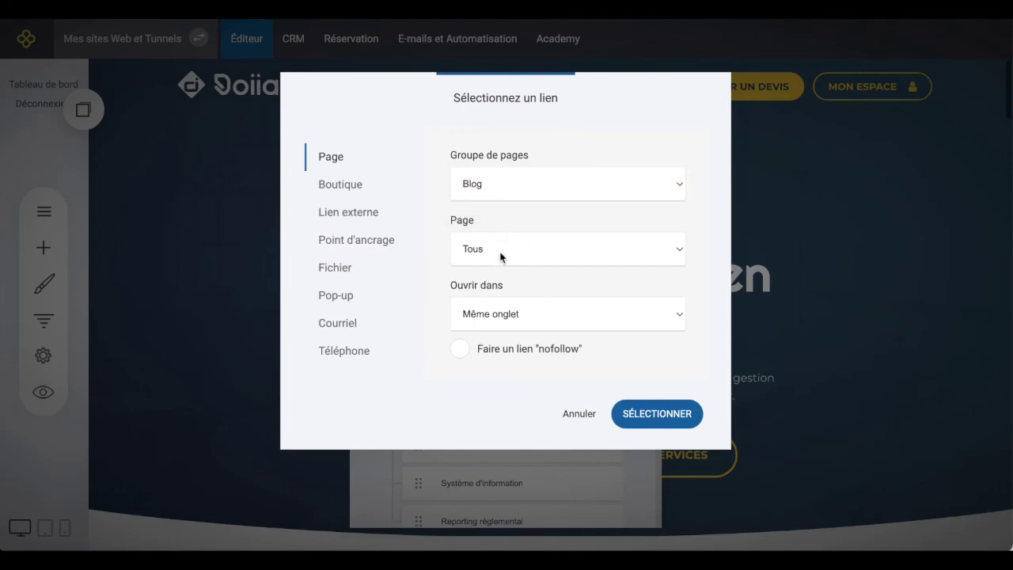
pyautogui.click(654, 414)
pyautogui.scroll(-2, 575, 436)
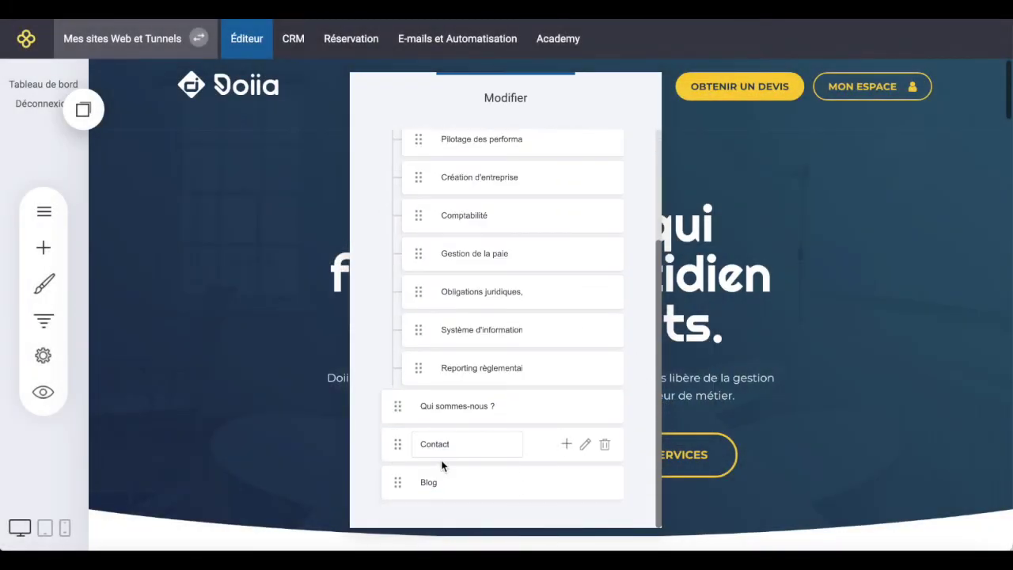
pyautogui.click(802, 255)
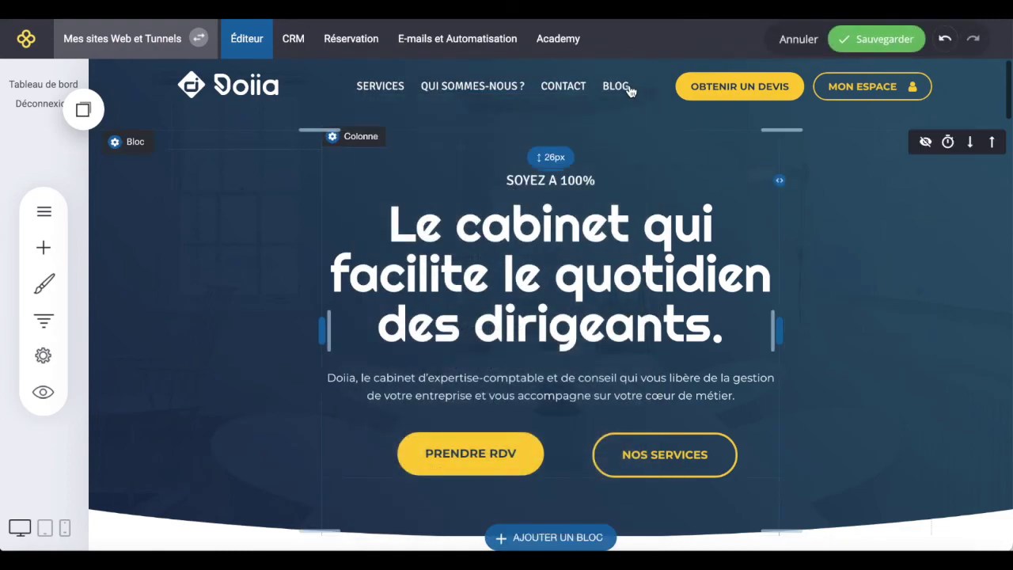
pyautogui.click(893, 40)
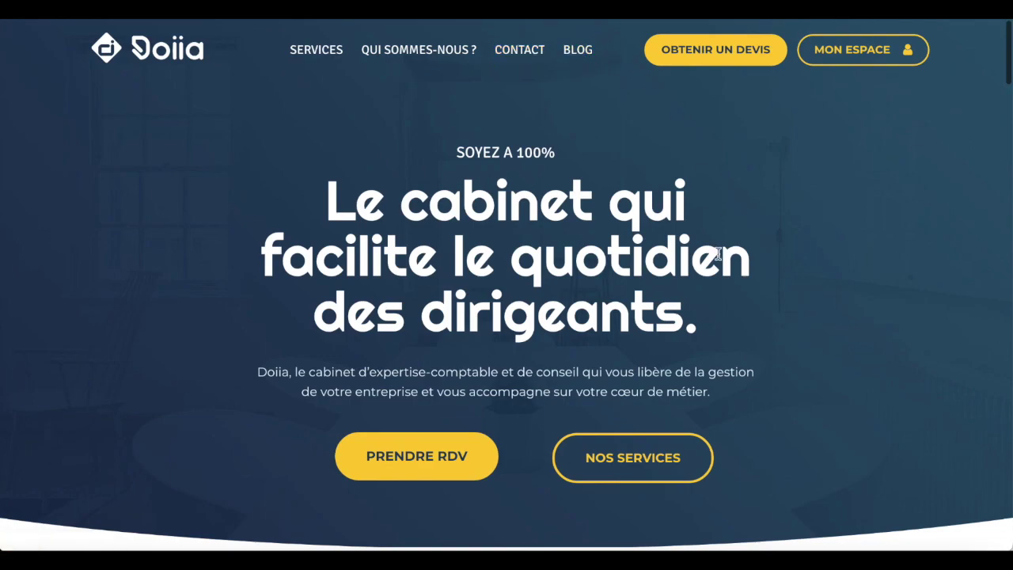
# Open the Blog page from the live site's new menu link and check its header, article preview and sidebar.
pyautogui.click(587, 52)
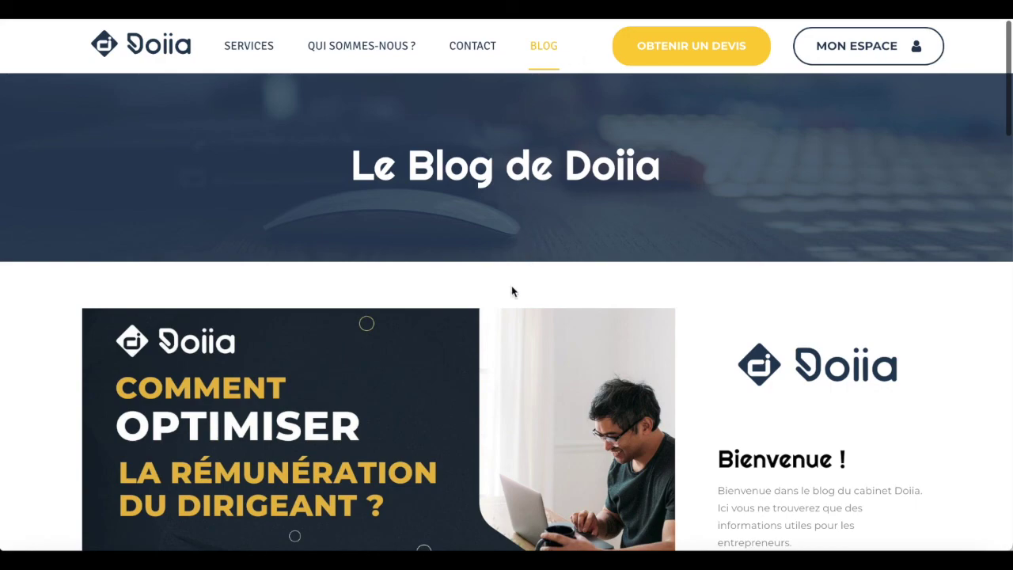
pyautogui.scroll(-4, 511, 291)
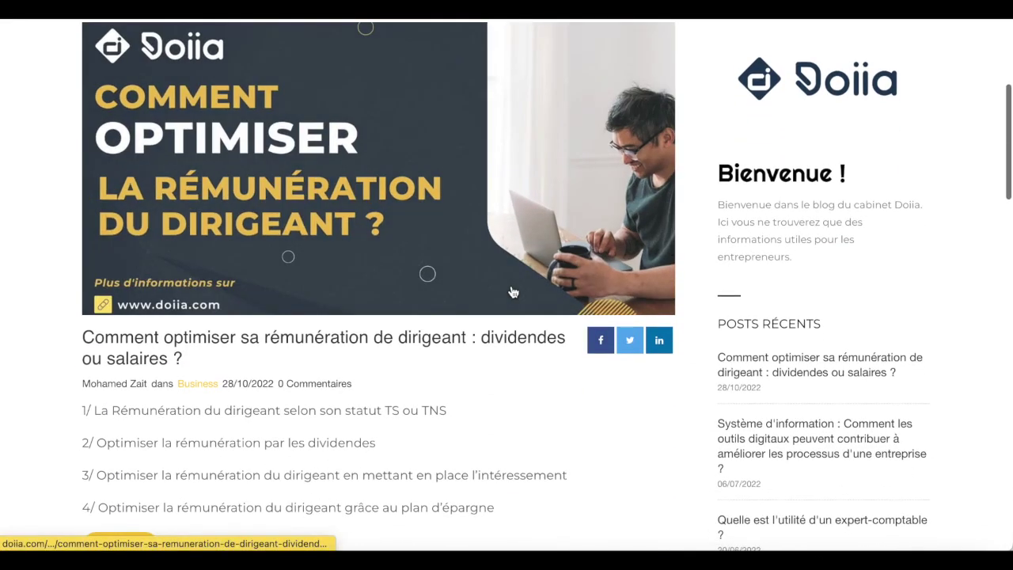
pyautogui.scroll(-3, 511, 291)
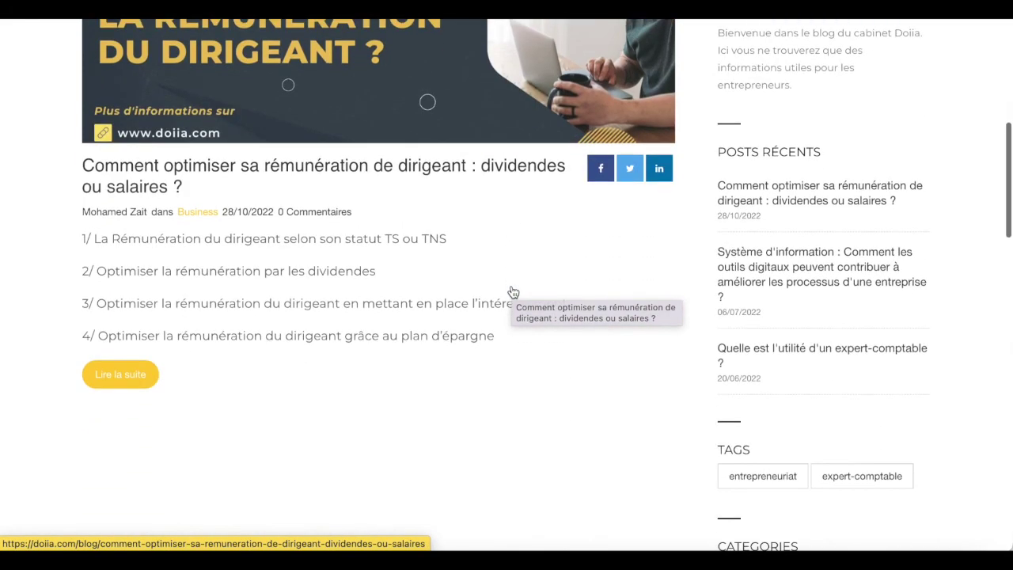